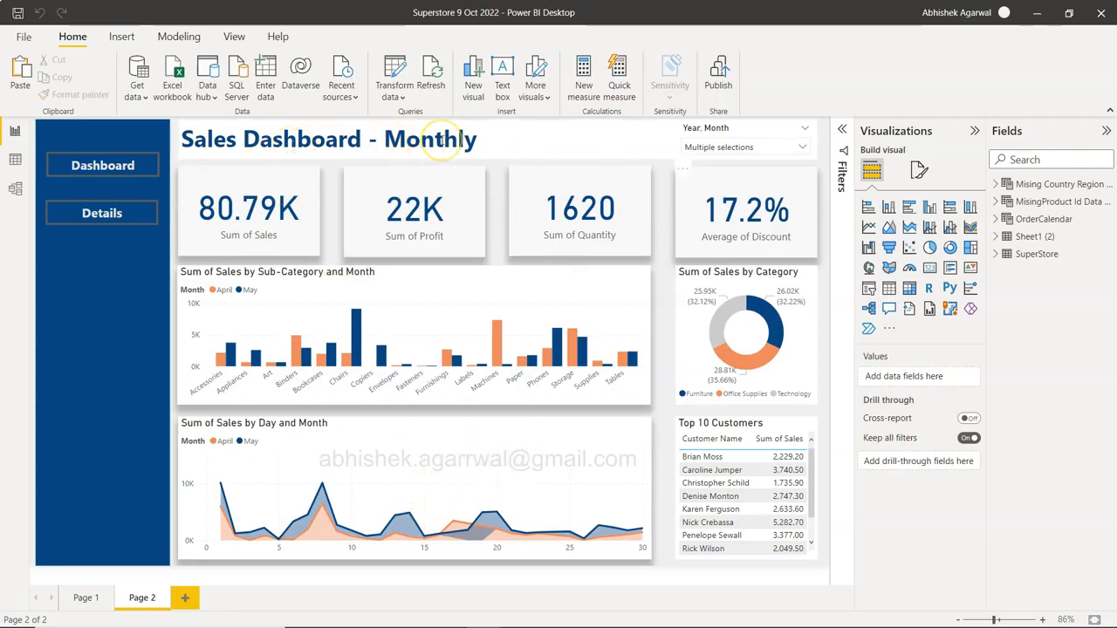
# - Check which months of 2020 are selected in the Year, Month slicer
pyautogui.click(714, 147)
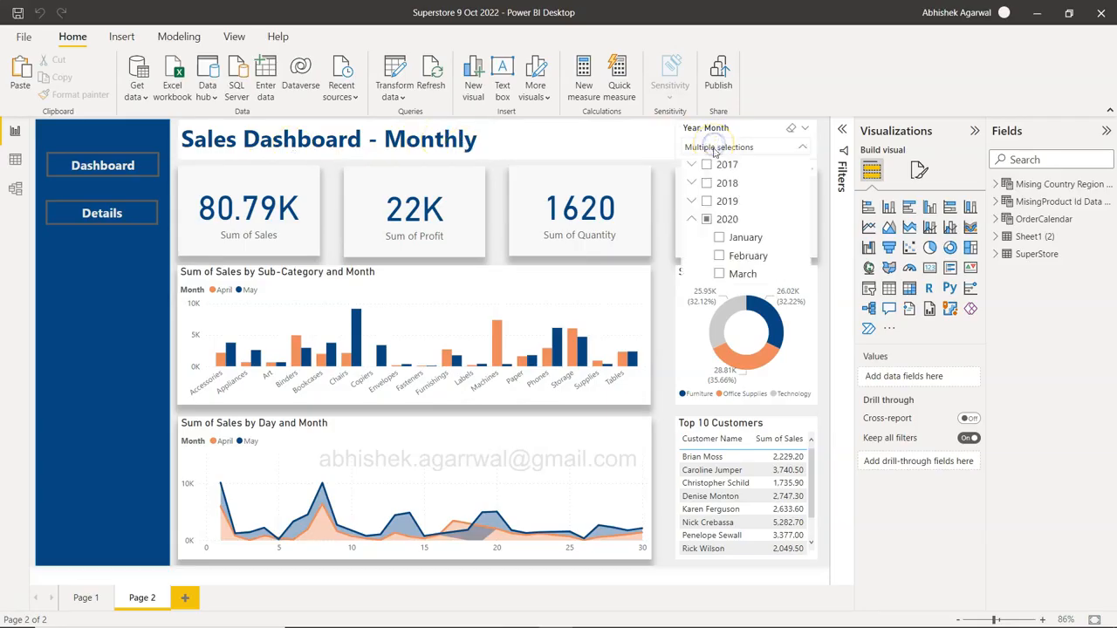
pyautogui.scroll(-2, 732, 251)
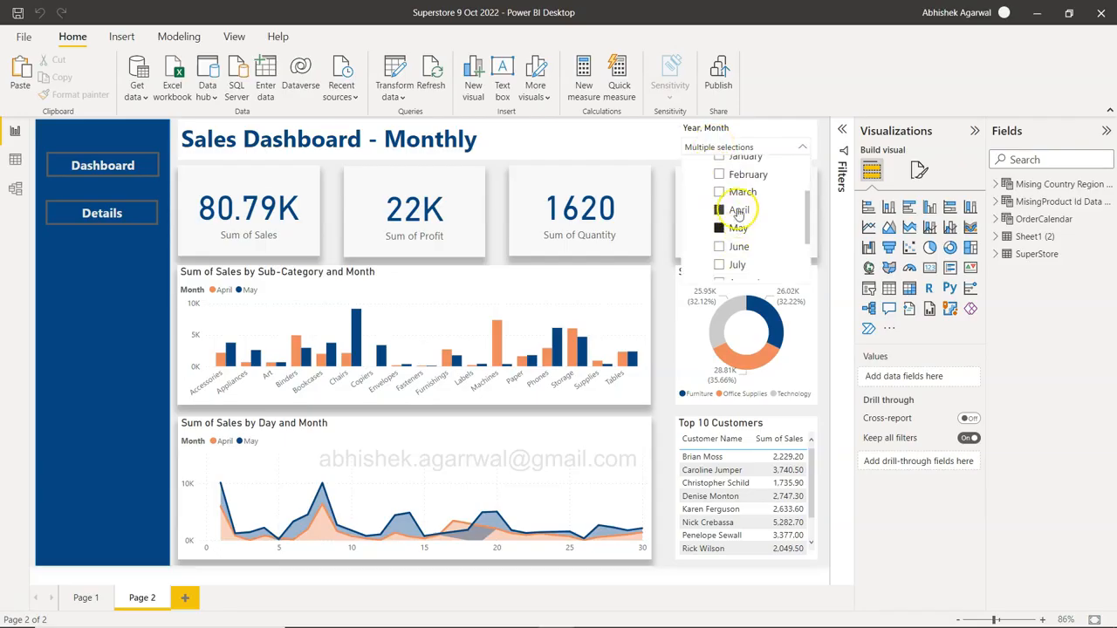
pyautogui.click(664, 229)
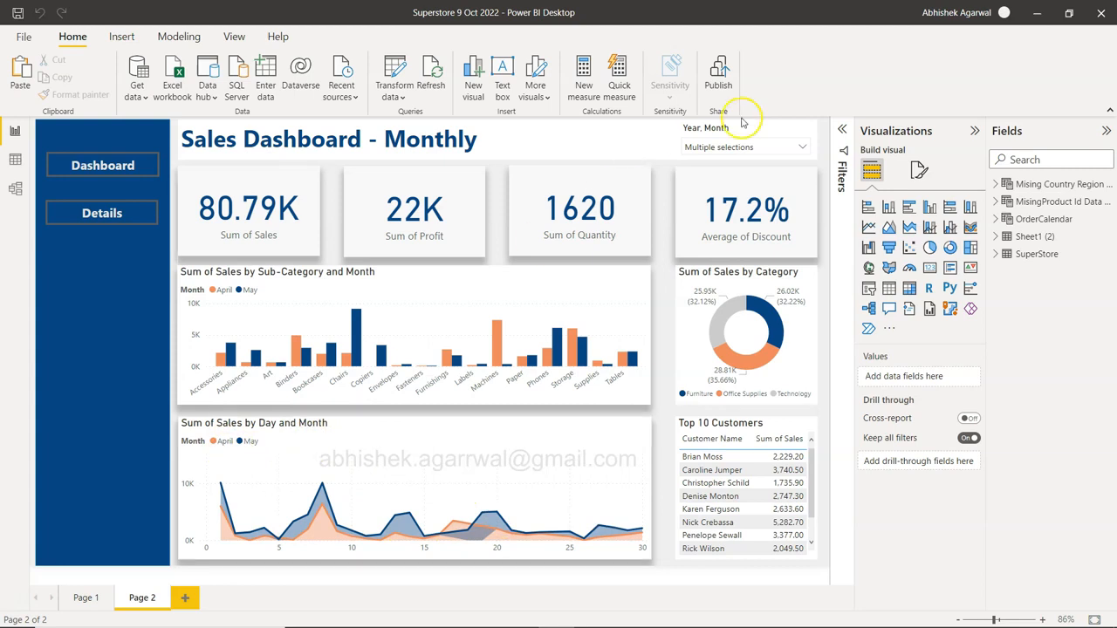
# - Filter the dashboard to April, May and June 2020 with the Year, Month slicer
pyautogui.click(748, 148)
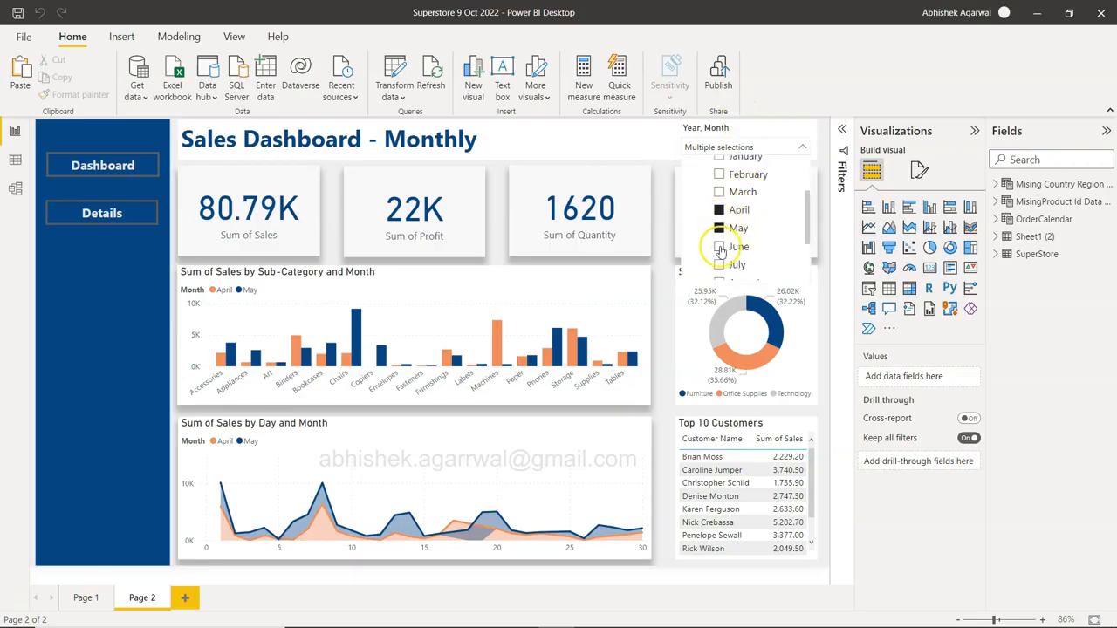
pyautogui.click(719, 247)
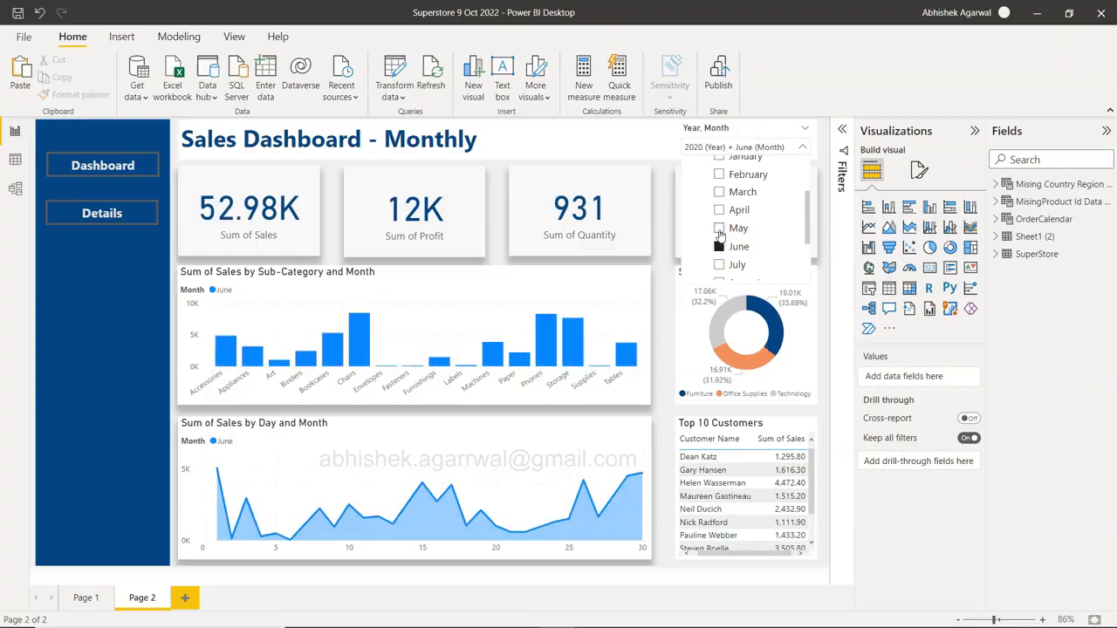
pyautogui.keyDown('ctrl'); pyautogui.click(717, 228); pyautogui.keyUp('ctrl')
pyautogui.keyDown('ctrl'); pyautogui.click(718, 212); pyautogui.keyUp('ctrl')
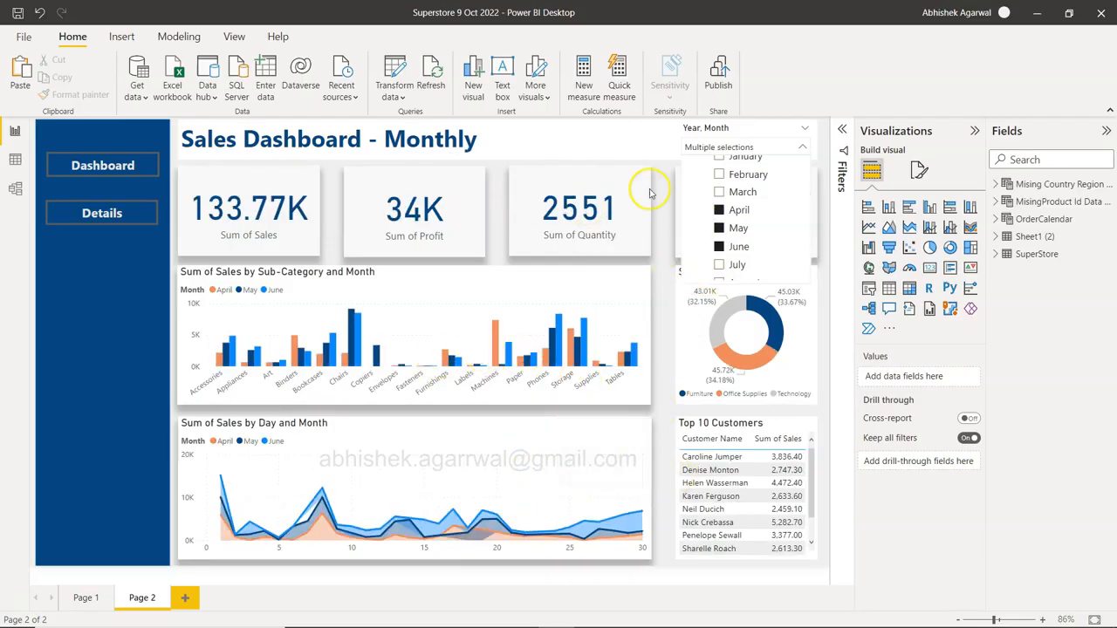
pyautogui.click(666, 491)
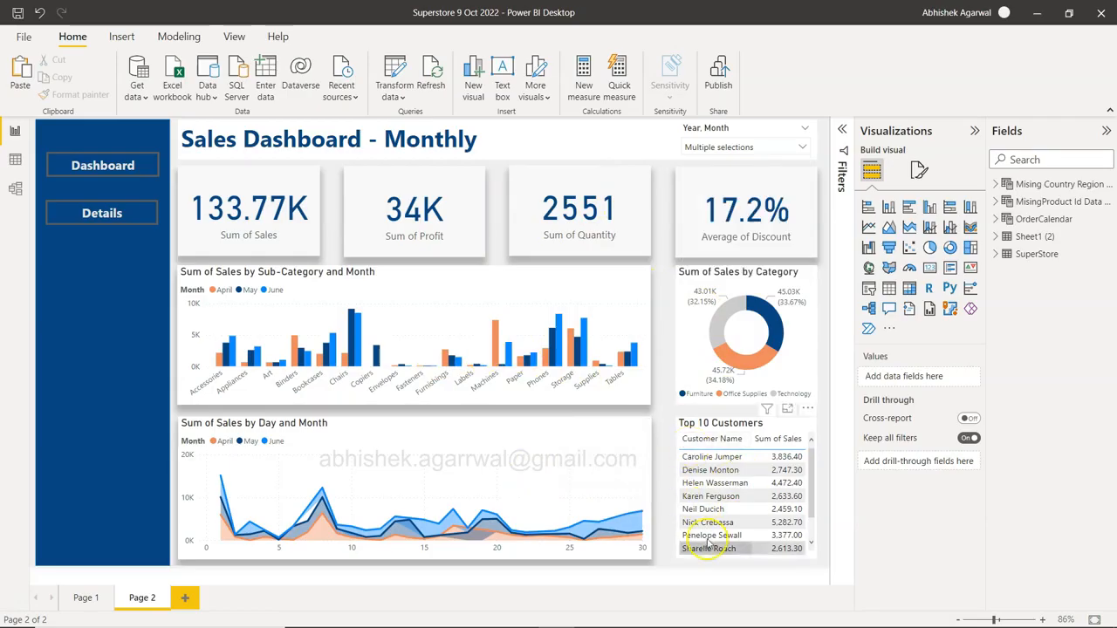
# - Look through the Top 10 Customers table on the filtered dashboard
pyautogui.scroll(-2, 744, 512)
pyautogui.scroll(2, 743, 515)
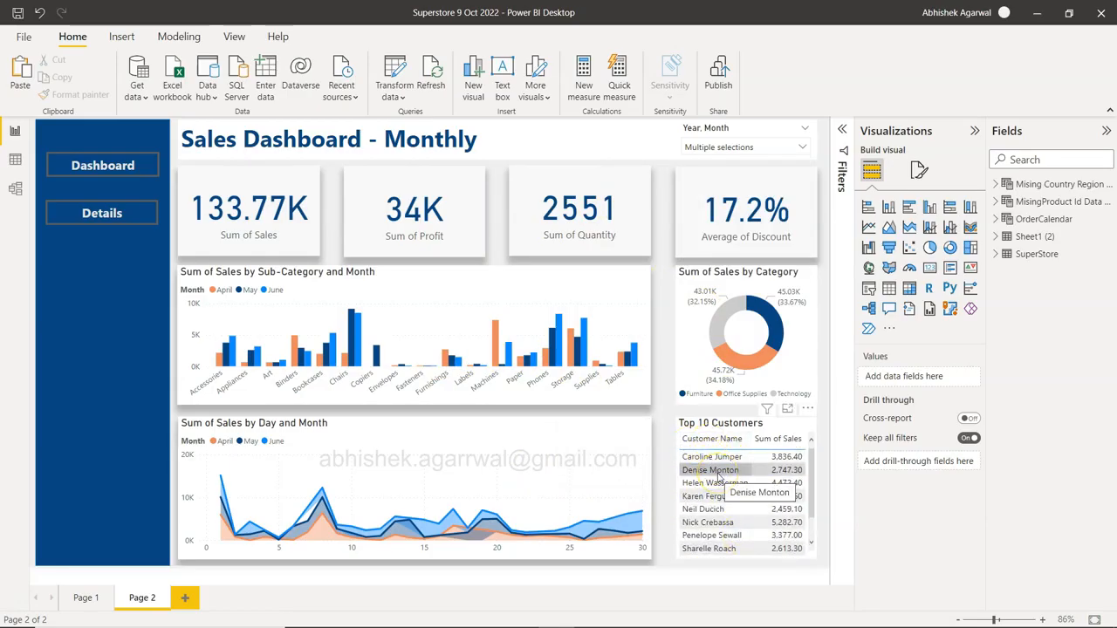
pyautogui.moveTo(338, 362)
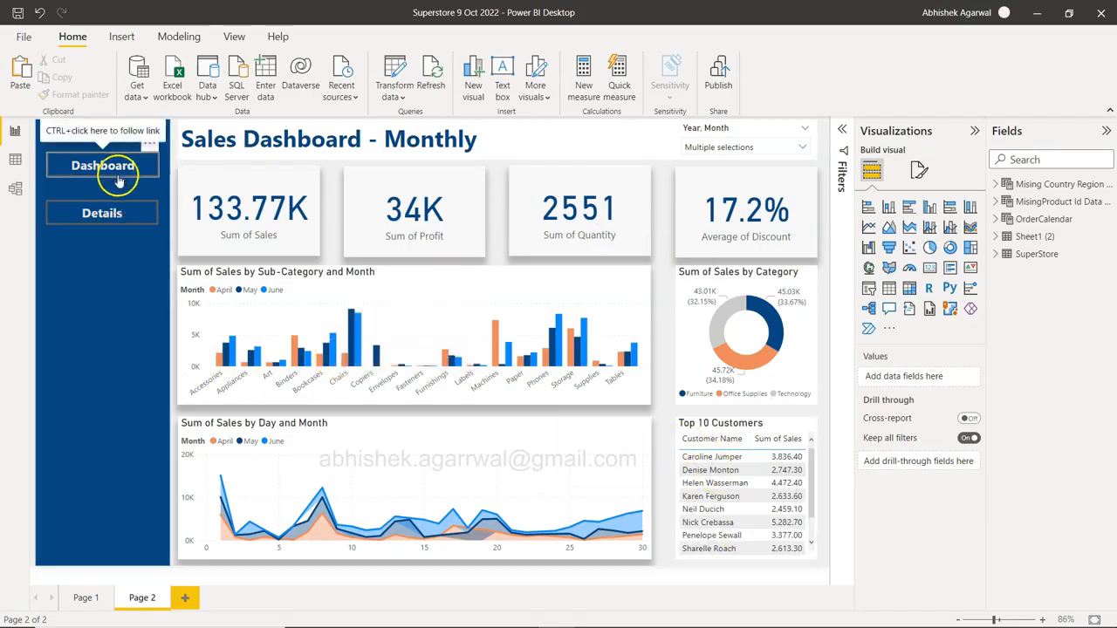
# - Open the Details view, look across the order table's columns, and return to the Dashboard view
pyautogui.keyDown('ctrl'); pyautogui.click(111, 221); pyautogui.keyUp('ctrl')
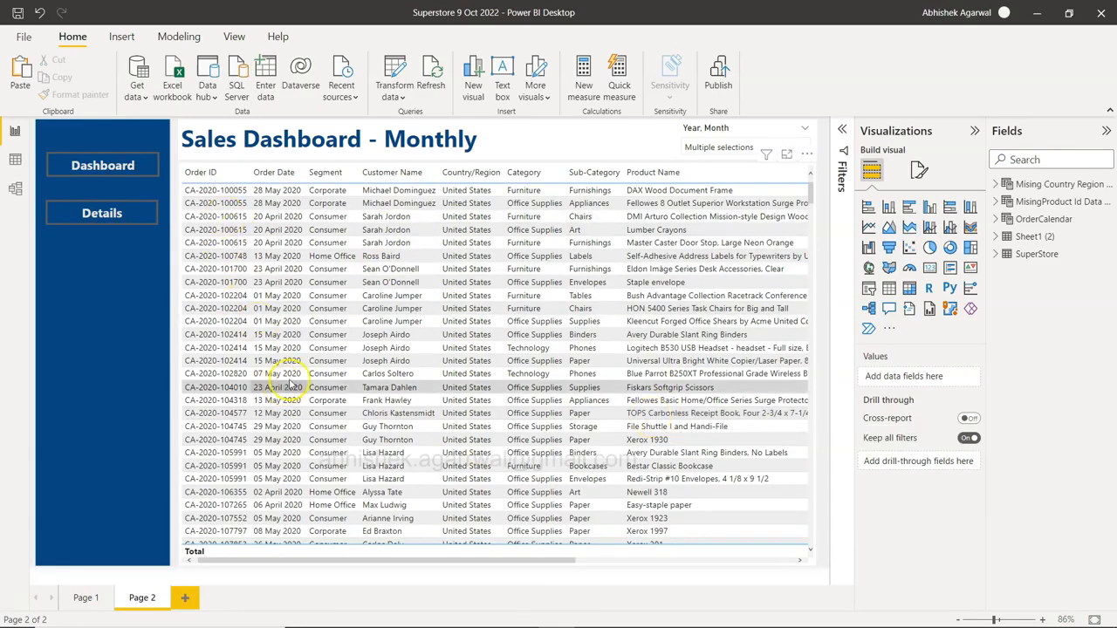
pyautogui.hscroll(3, 387, 353)
pyautogui.hscroll(-4, 387, 350)
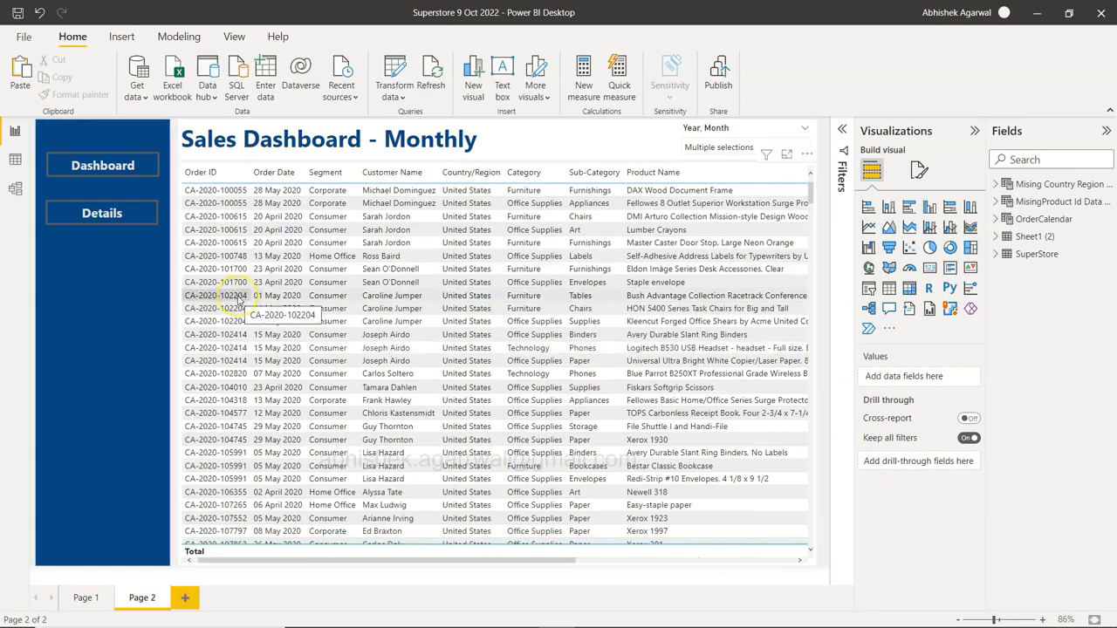
pyautogui.keyDown('ctrl'); pyautogui.click(122, 171); pyautogui.keyUp('ctrl')
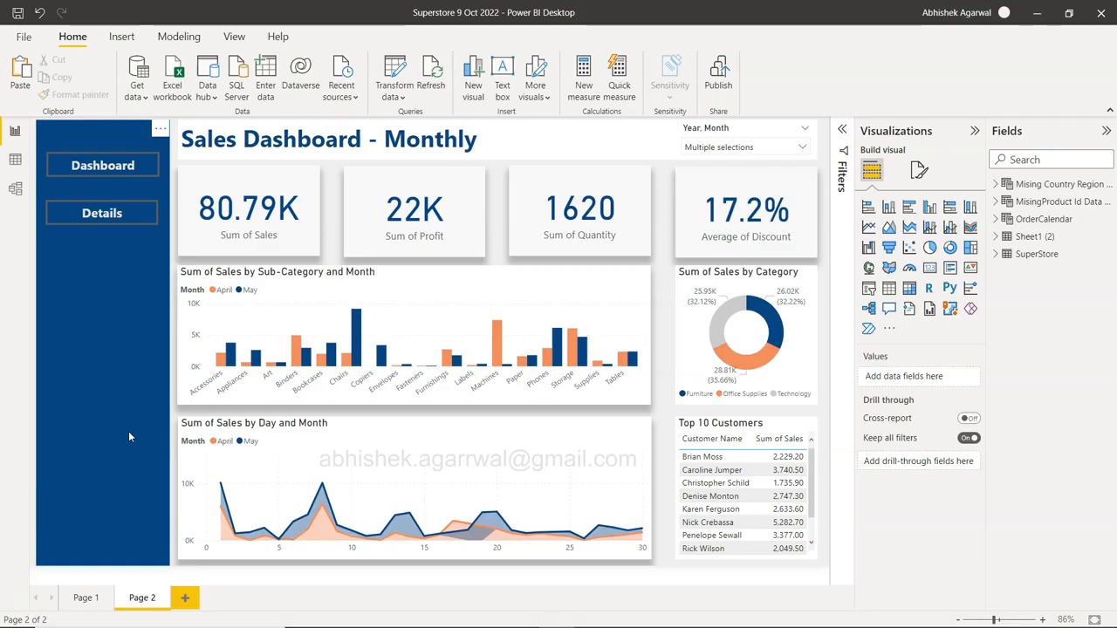
pyautogui.click(100, 482)
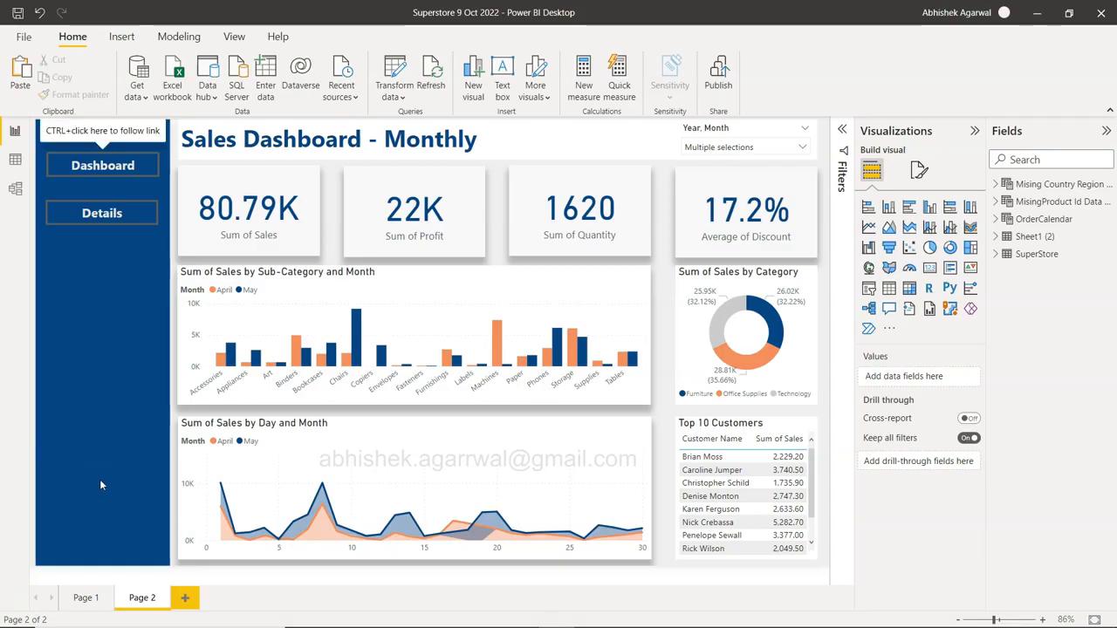
# - Switch to the Power BI Video Tutorials spreadsheet in Google Sheets and enter "Sales Dashboard Monhtly" in cell A226 below the last video title
pyautogui.hotkey('alt', 'Tab')
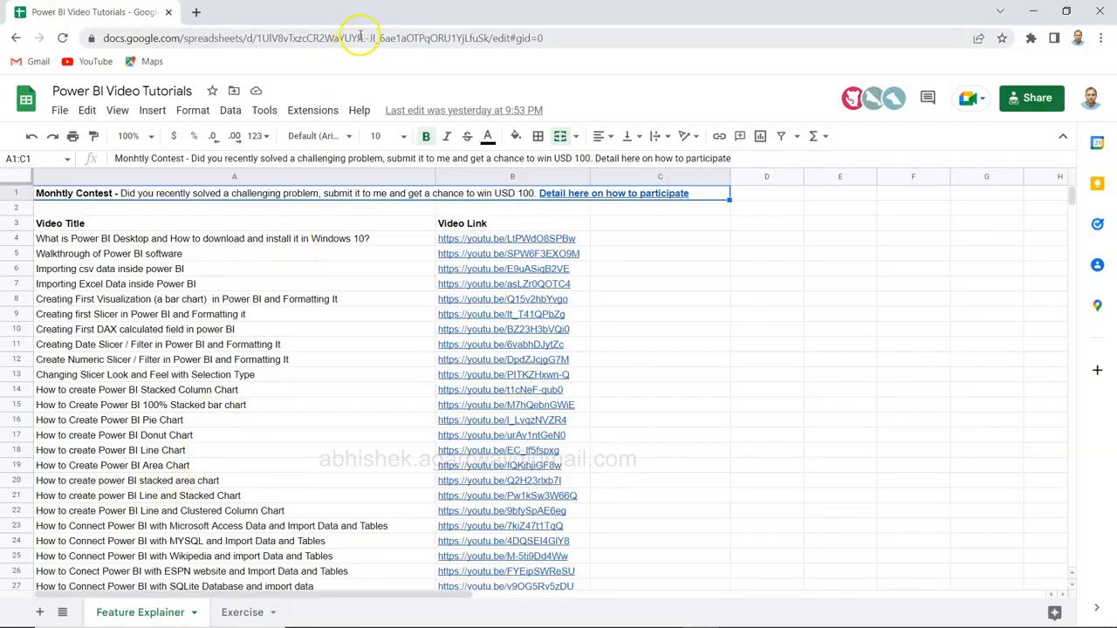
pyautogui.click(328, 300)
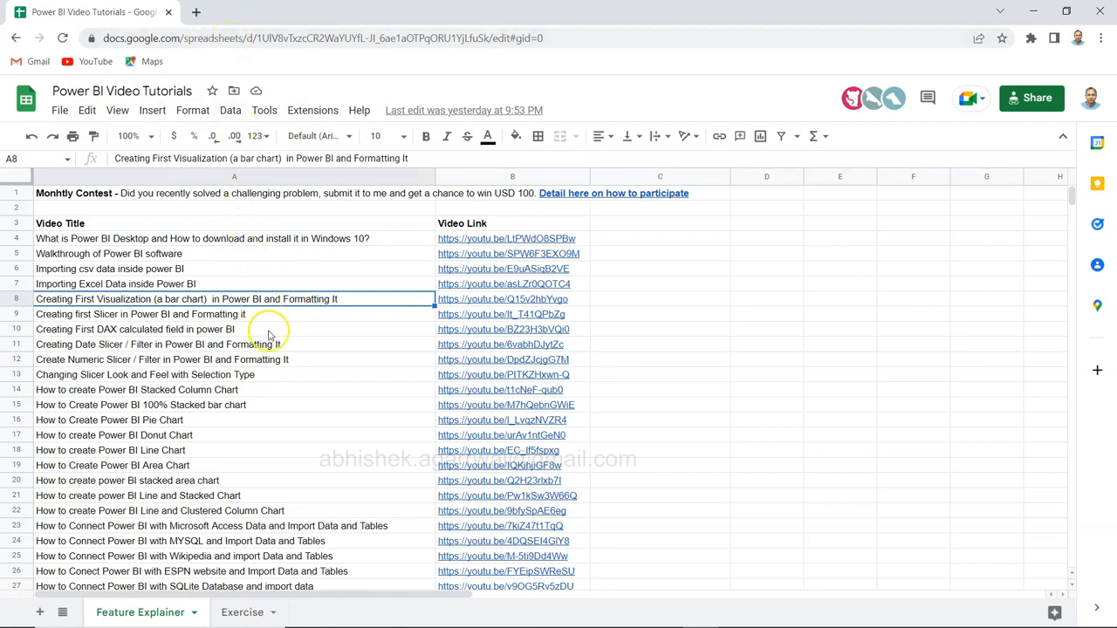
pyautogui.hotkey('ctrl', 'Down')
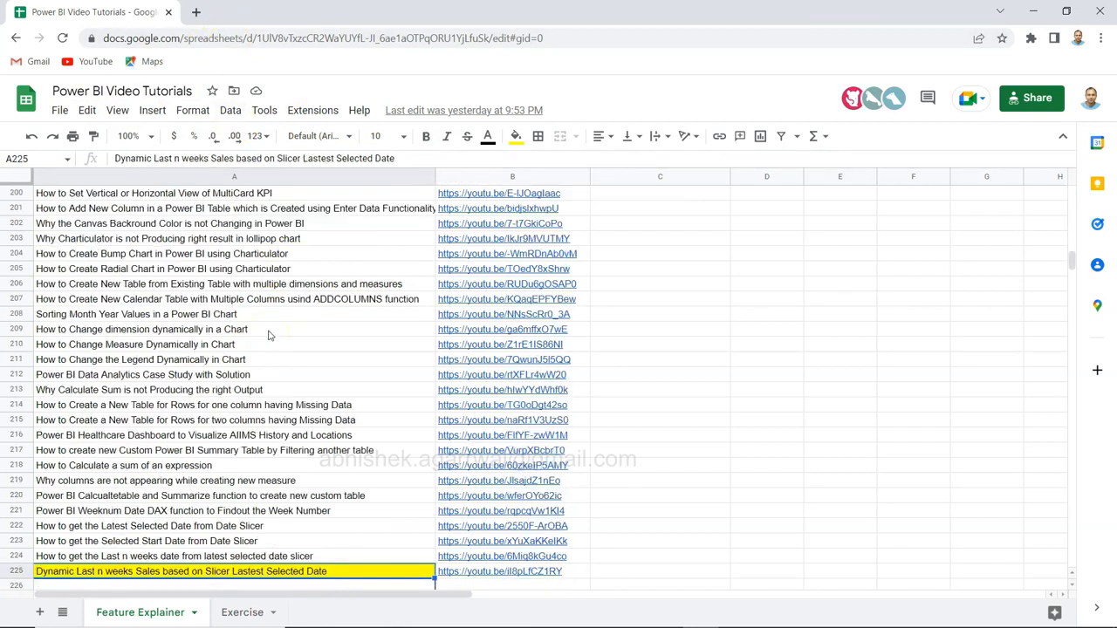
pyautogui.press('Up')
pyautogui.press('Down')
pyautogui.press('Down')
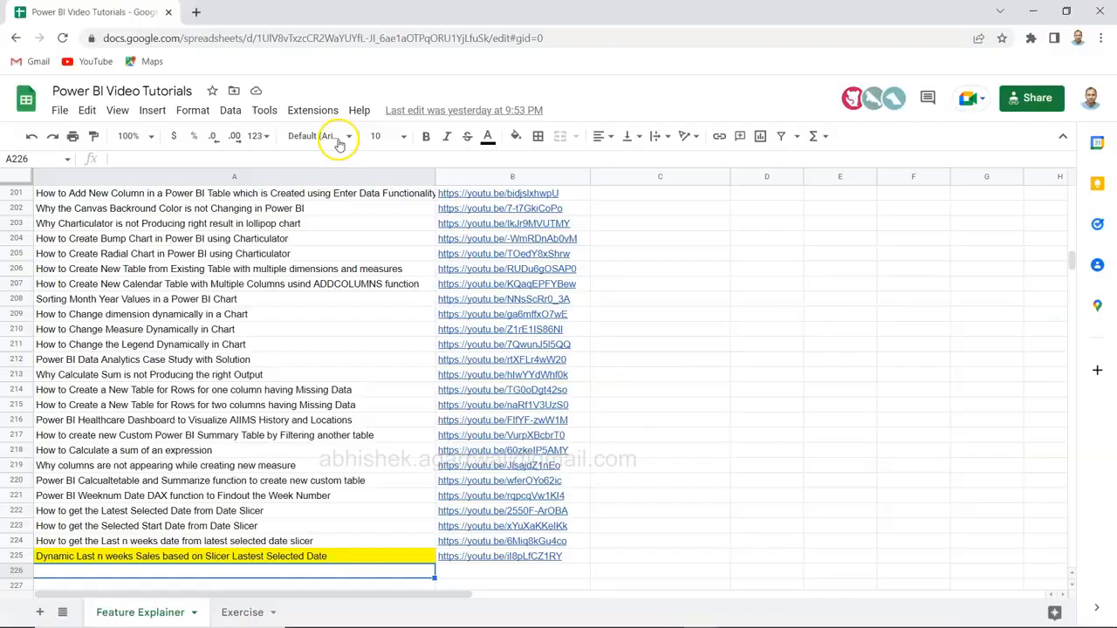
pyautogui.write('Sales ')
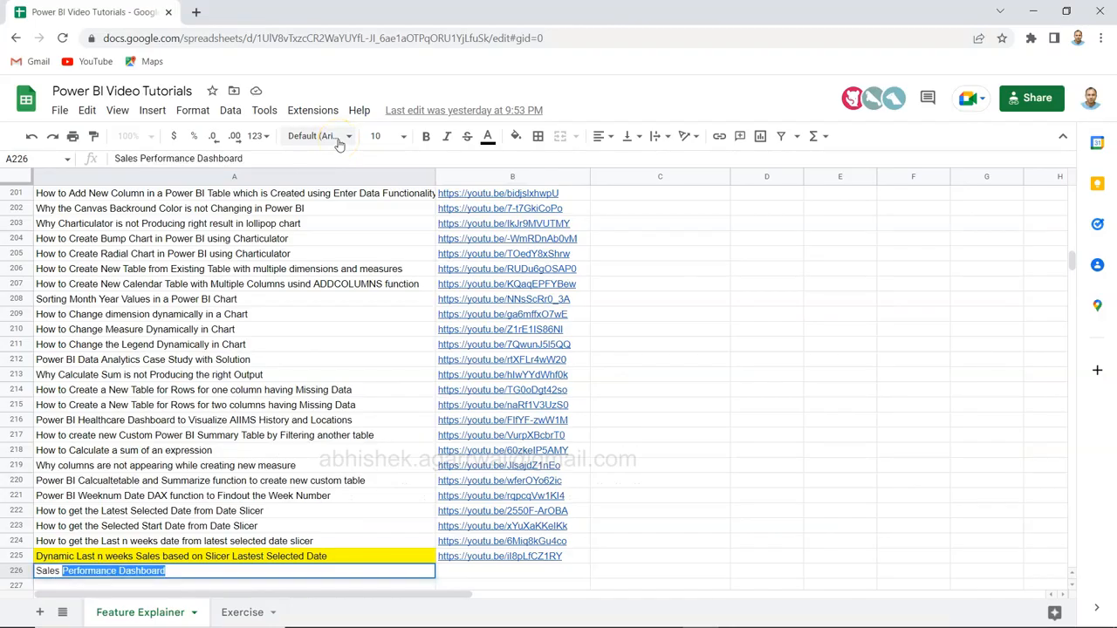
pyautogui.write('Dashboard Monhtly')
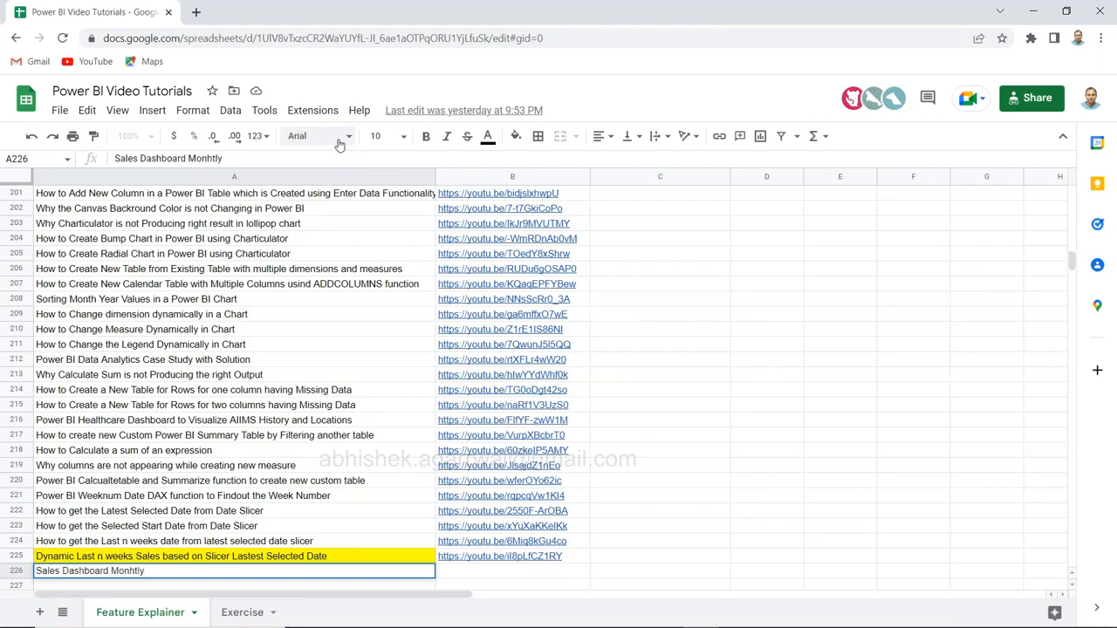
pyautogui.press('Return')
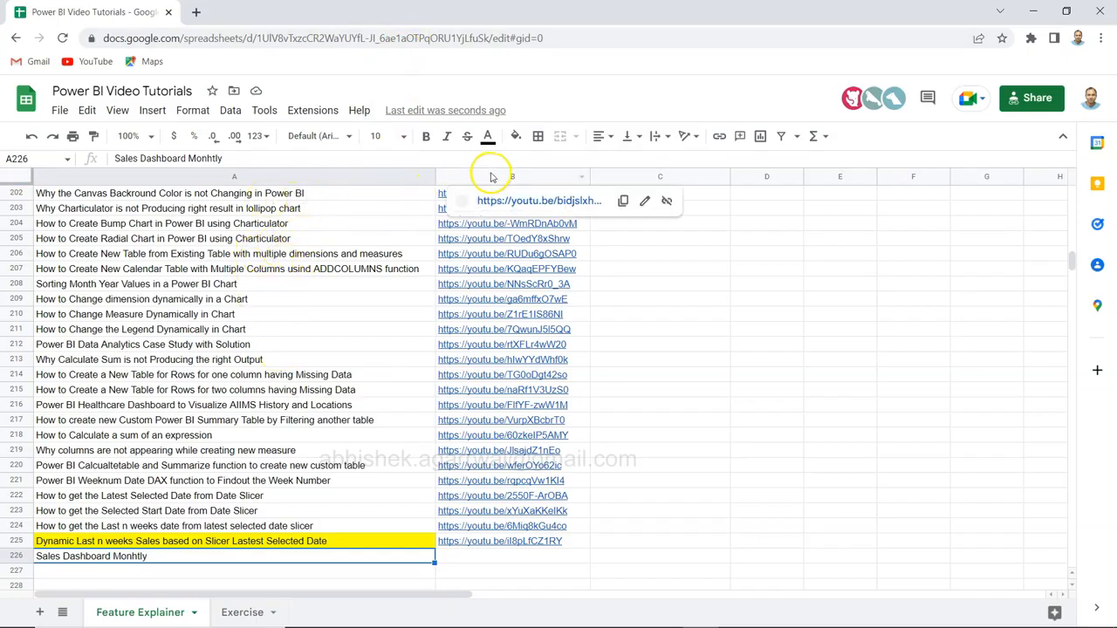
# - Look at the Exercise sheet, then return to the end of the Feature Explainer list
pyautogui.click(245, 613)
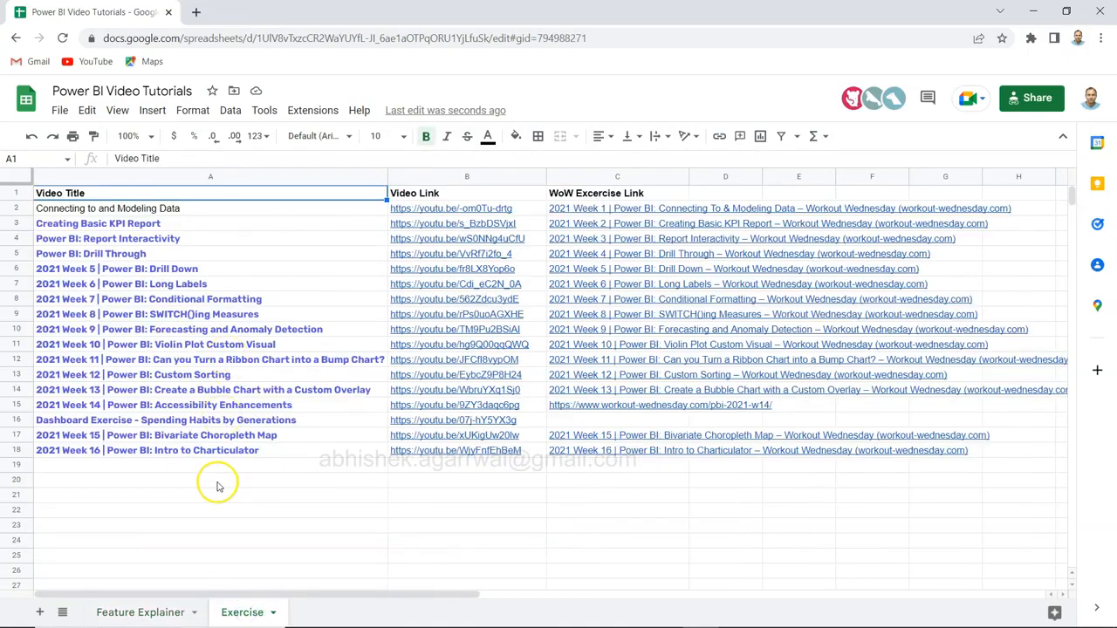
pyautogui.click(166, 612)
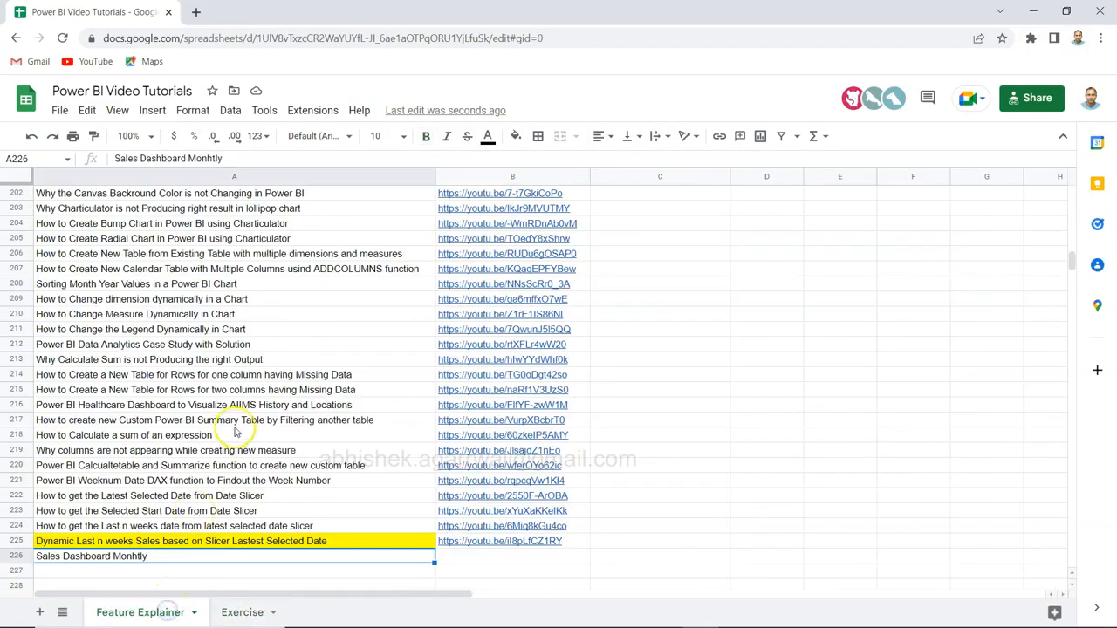
pyautogui.scroll(-2, 235, 431)
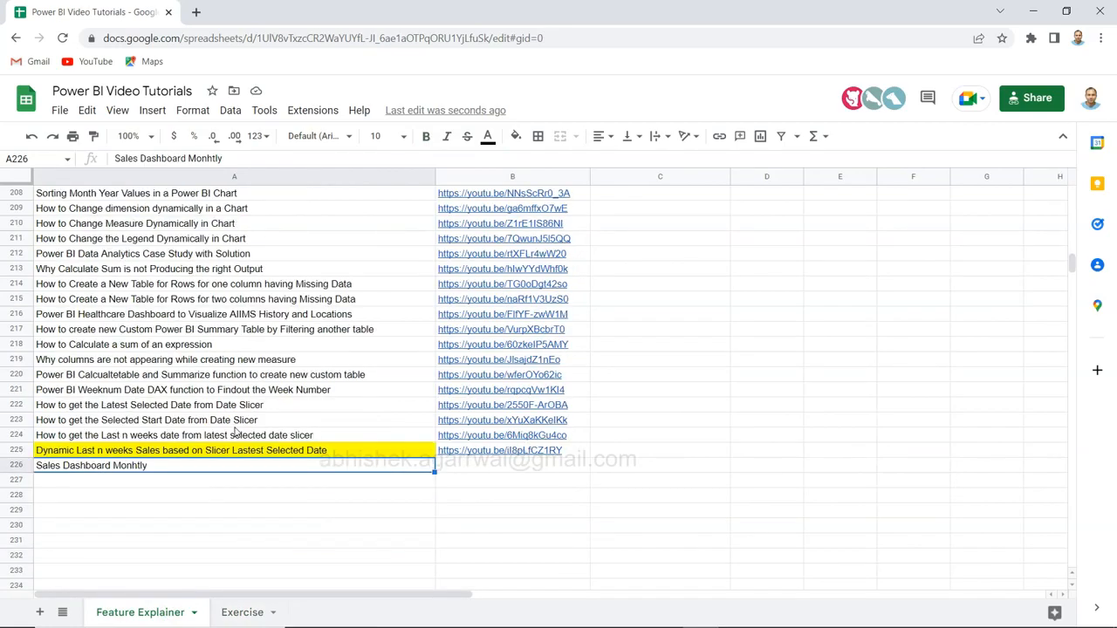
# - Switch back to Power BI Desktop and add a blank report page, checking the finished dashboard on Page 2 for reference
pyautogui.hotkey('alt', 'Tab')
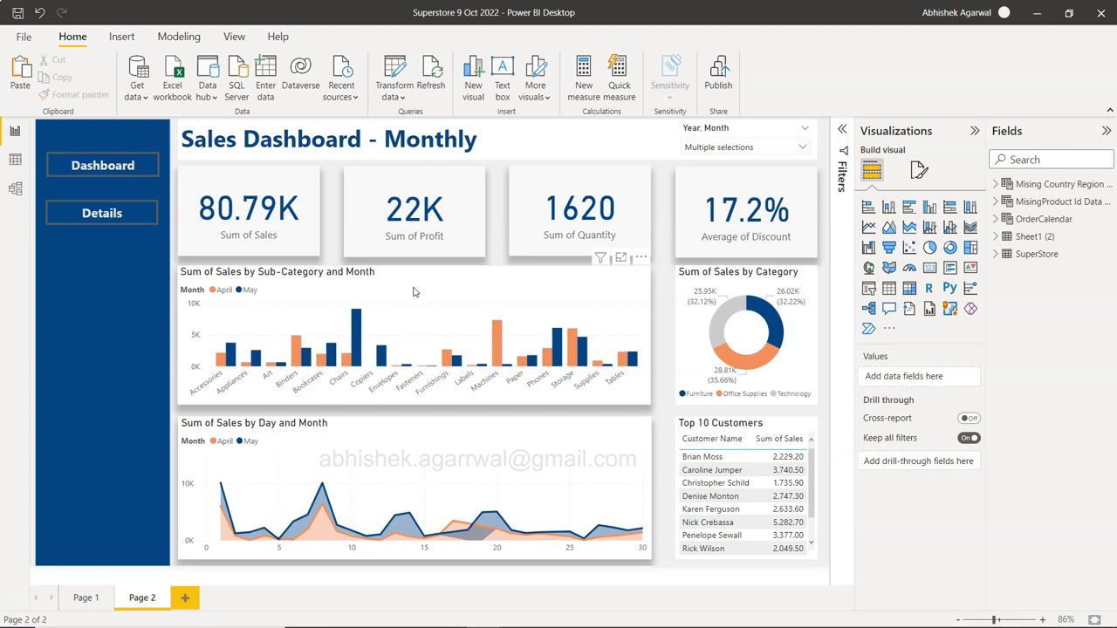
pyautogui.click(185, 597)
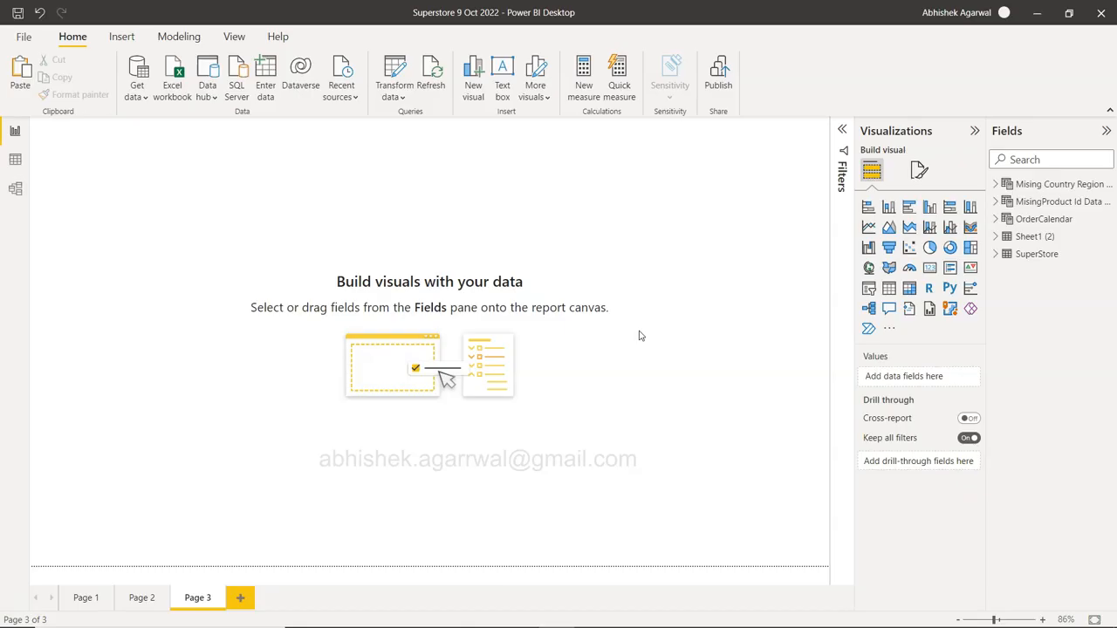
pyautogui.click(142, 598)
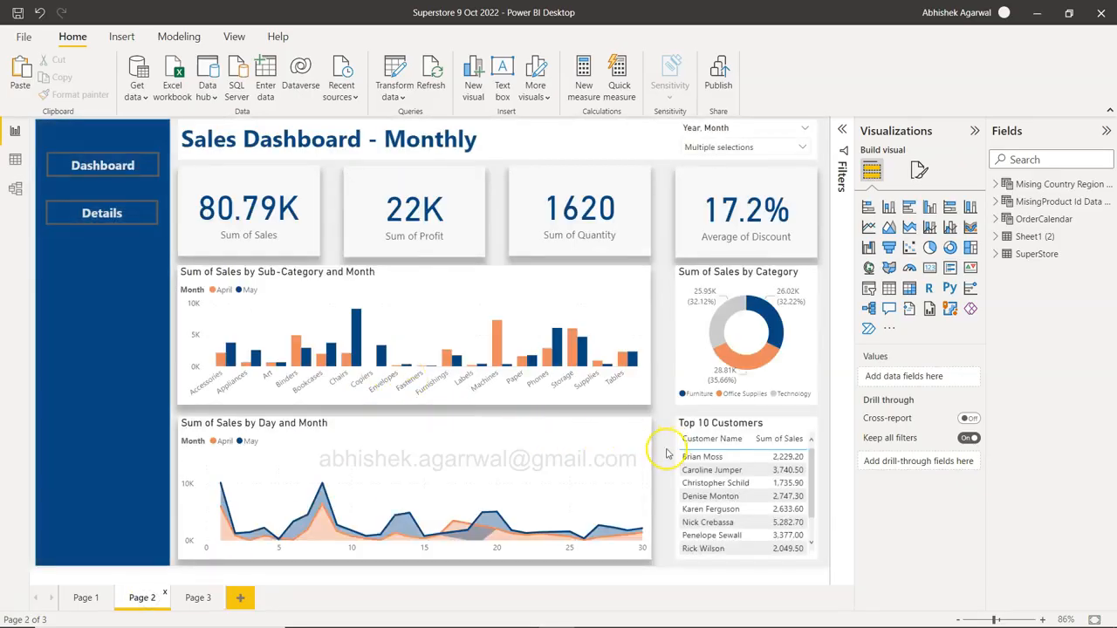
pyautogui.click(198, 598)
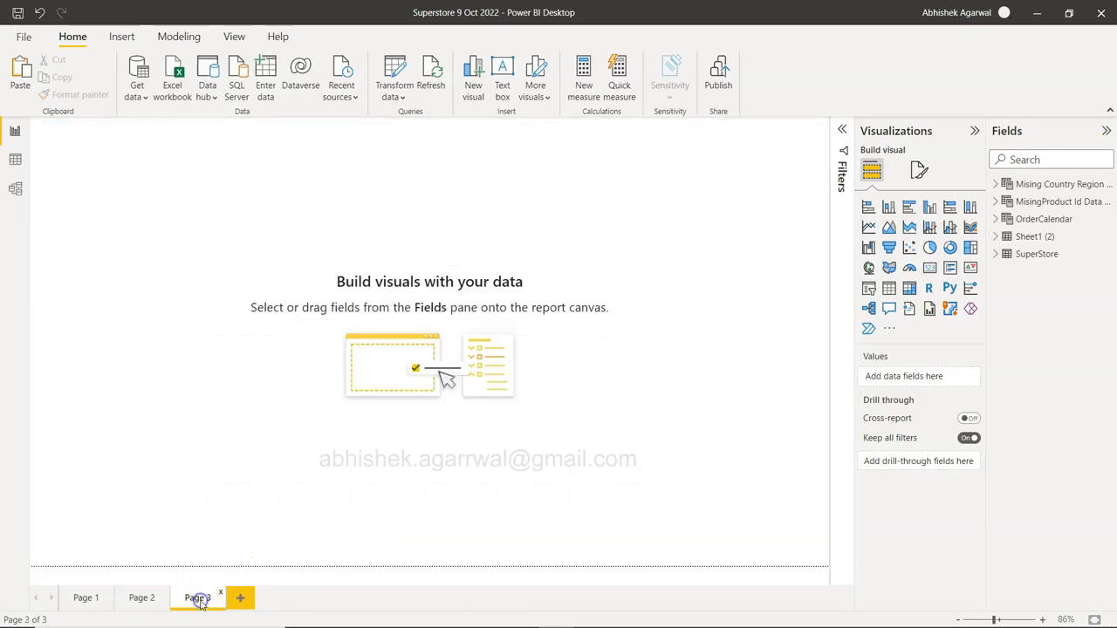
pyautogui.click(225, 541)
# - Switch to the Datasets folder in Google Drive and locate and select the file "PowerBI_SuperstoreSales - with missing data.xlsx"
pyautogui.hotkey('alt', 'Tab')
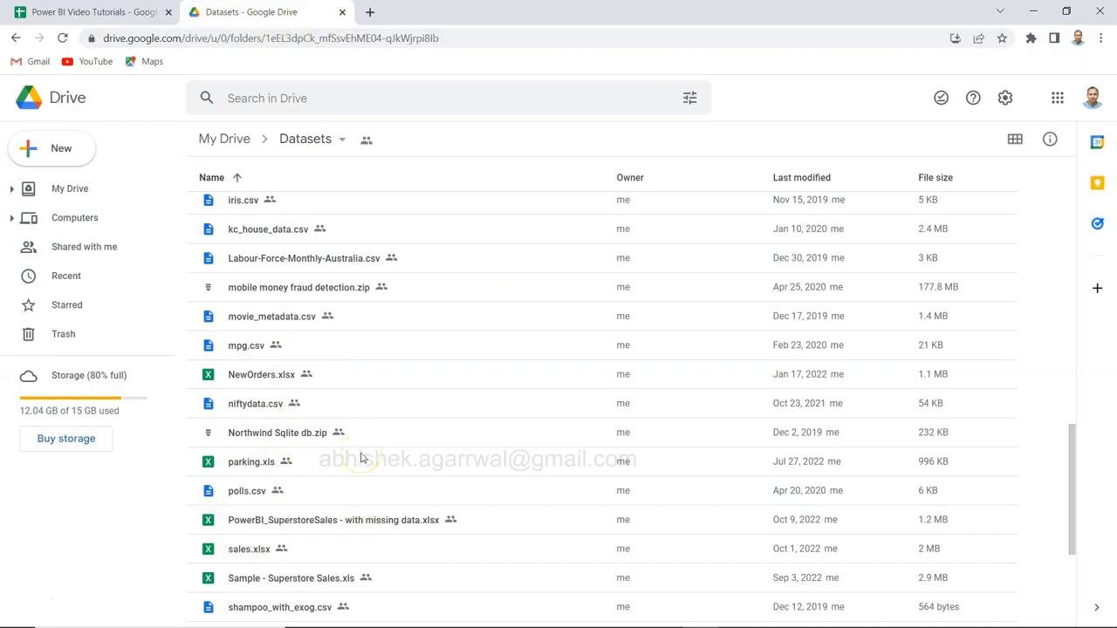
pyautogui.hotkey('alt', 'Tab')
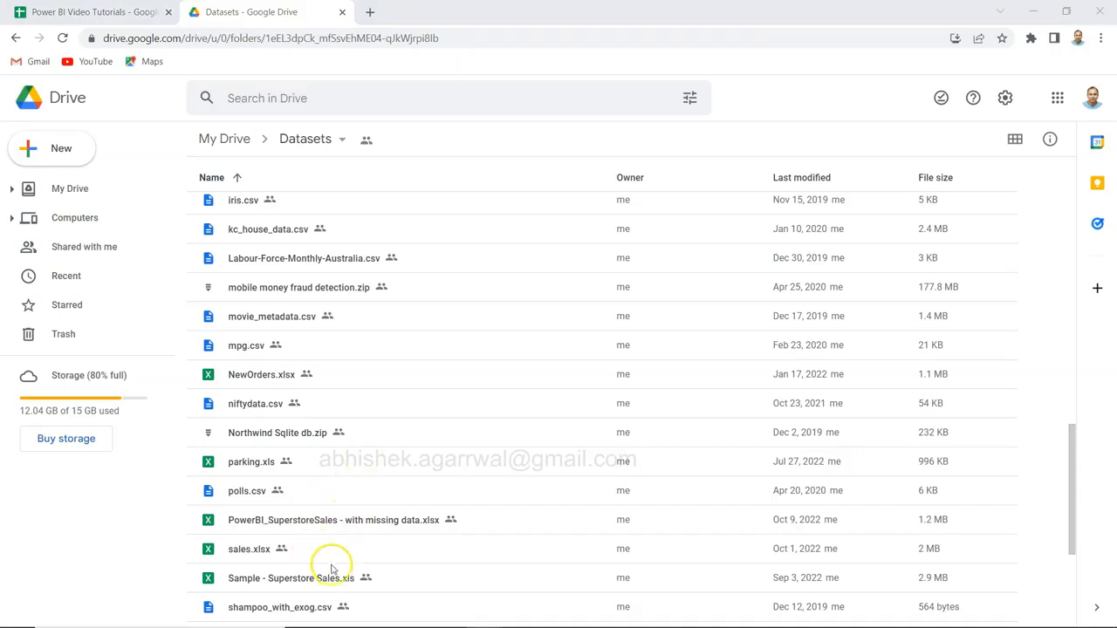
pyautogui.scroll(-1, 333, 572)
pyautogui.scroll(-2, 325, 520)
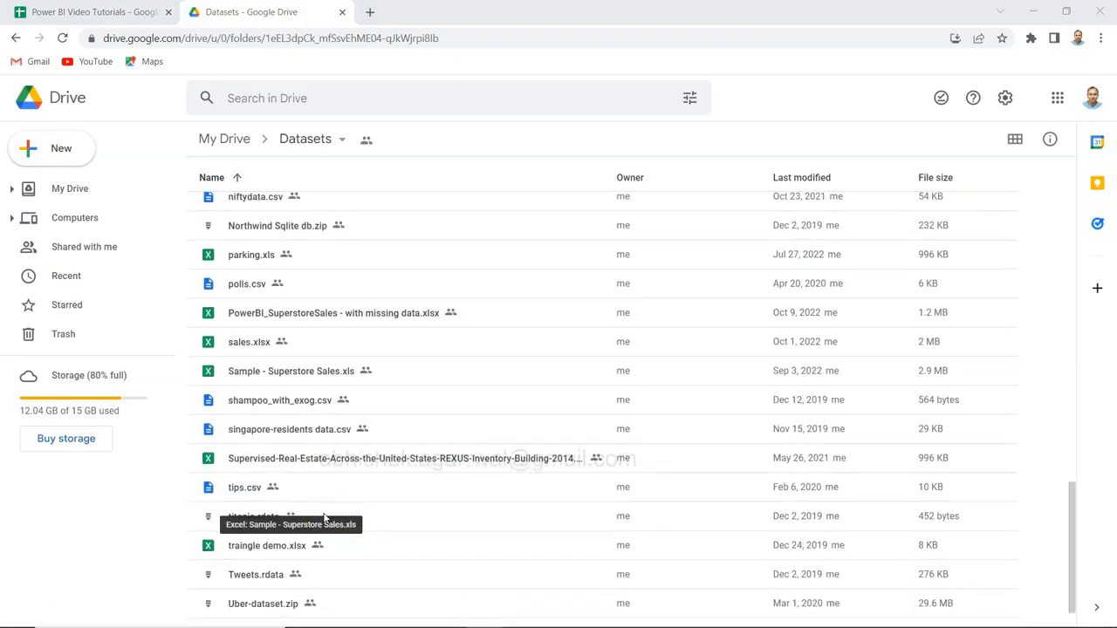
pyautogui.scroll(-1, 324, 519)
pyautogui.scroll(3, 324, 519)
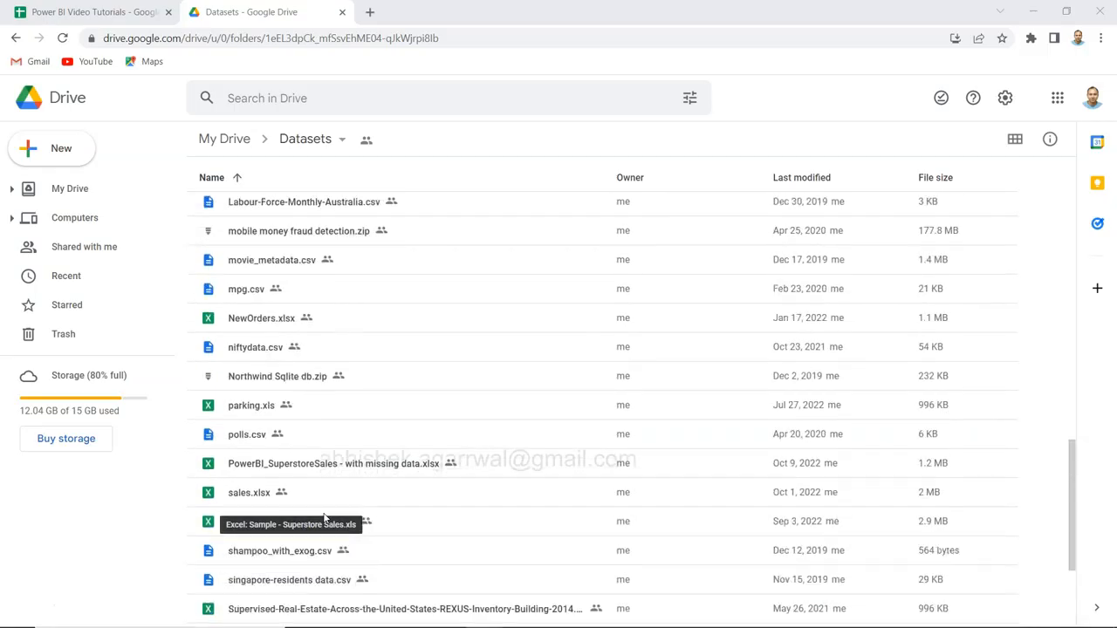
pyautogui.rightClick(323, 518)
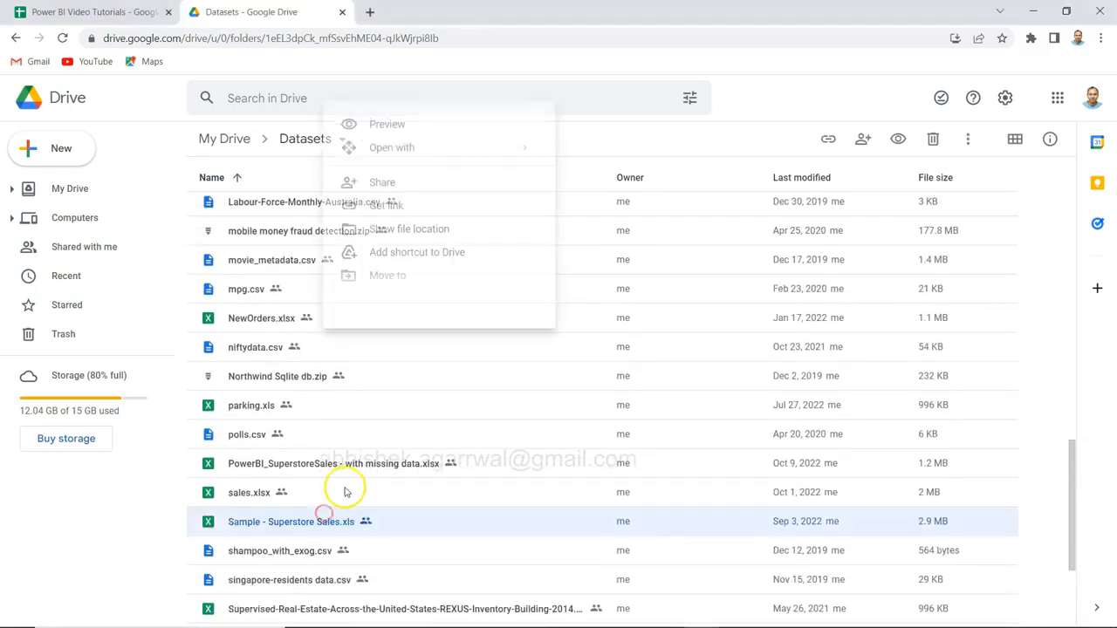
pyautogui.click(286, 464)
pyautogui.scroll(1, 286, 466)
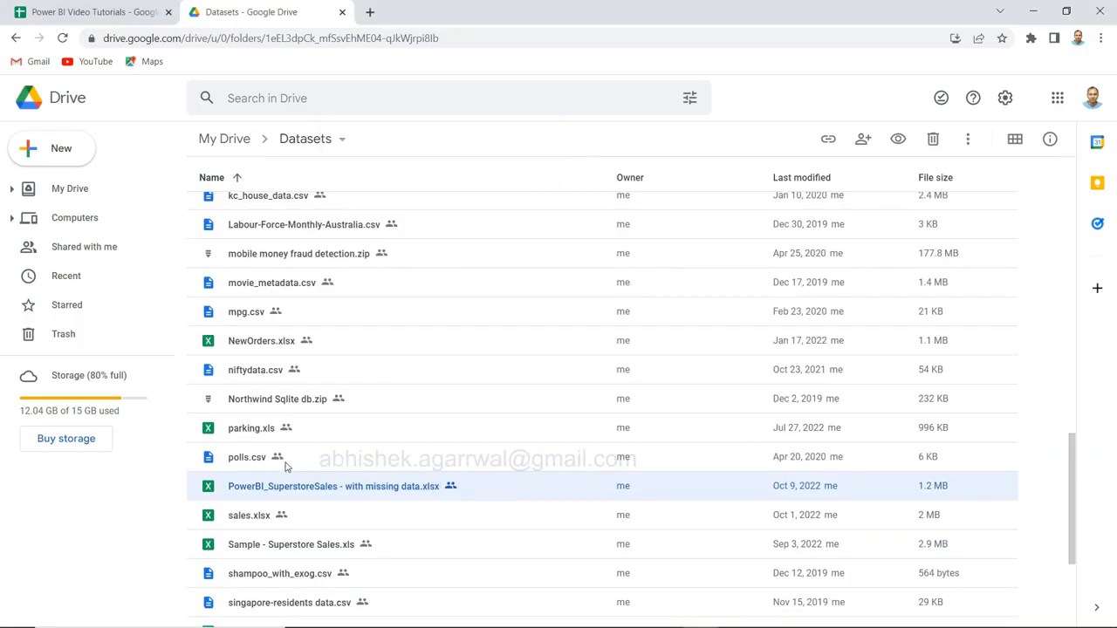
pyautogui.scroll(2, 285, 466)
pyautogui.scroll(2, 285, 467)
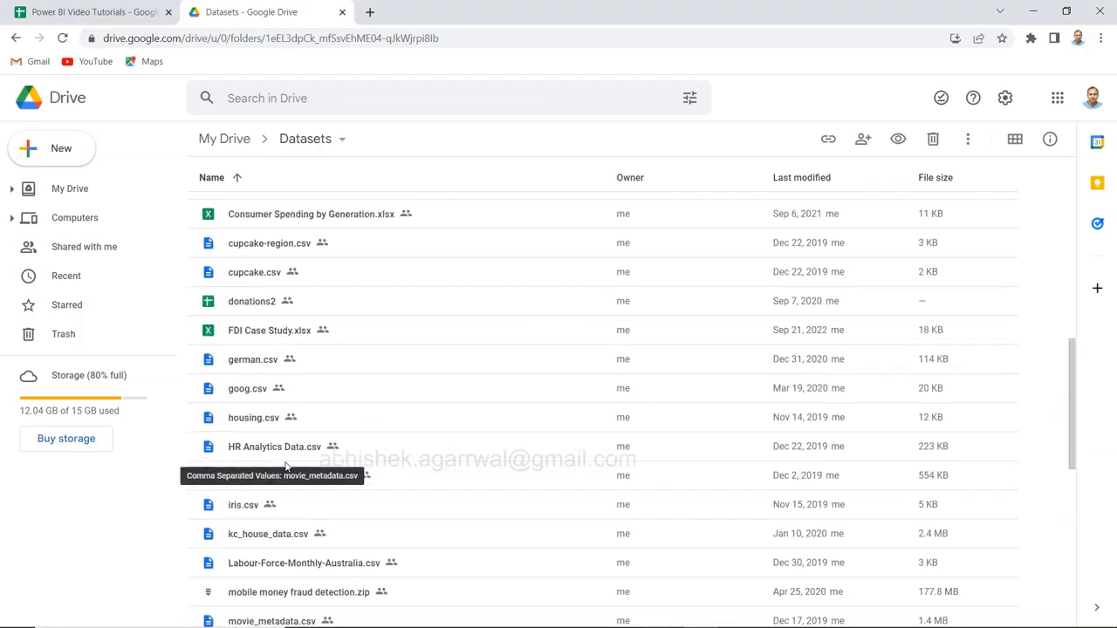
pyautogui.scroll(-4, 285, 467)
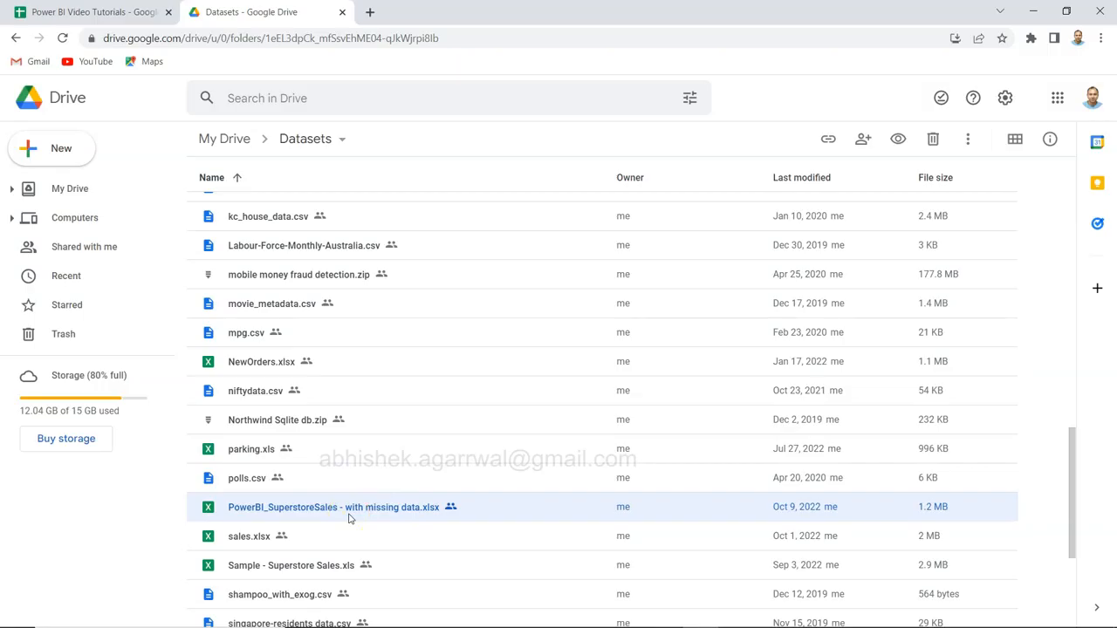
# - Switch back to Power BI Desktop, review the finished dashboard on Page 2, and return to the blank Page 3
pyautogui.hotkey('alt', 'Tab')
pyautogui.hotkey('alt', 'Tab')
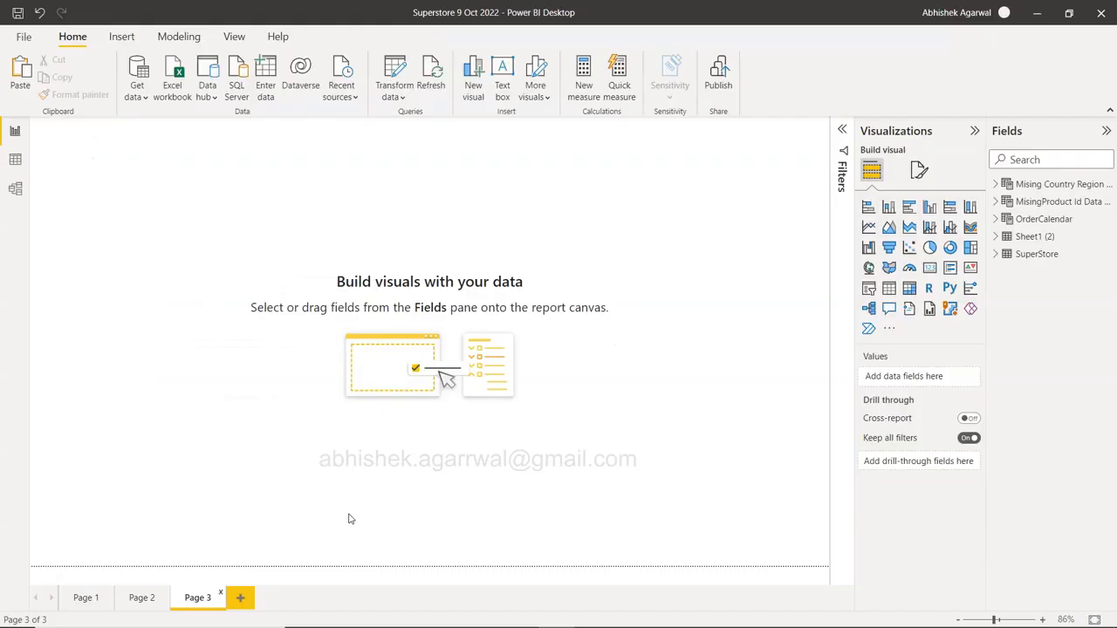
pyautogui.click(328, 366)
pyautogui.click(143, 599)
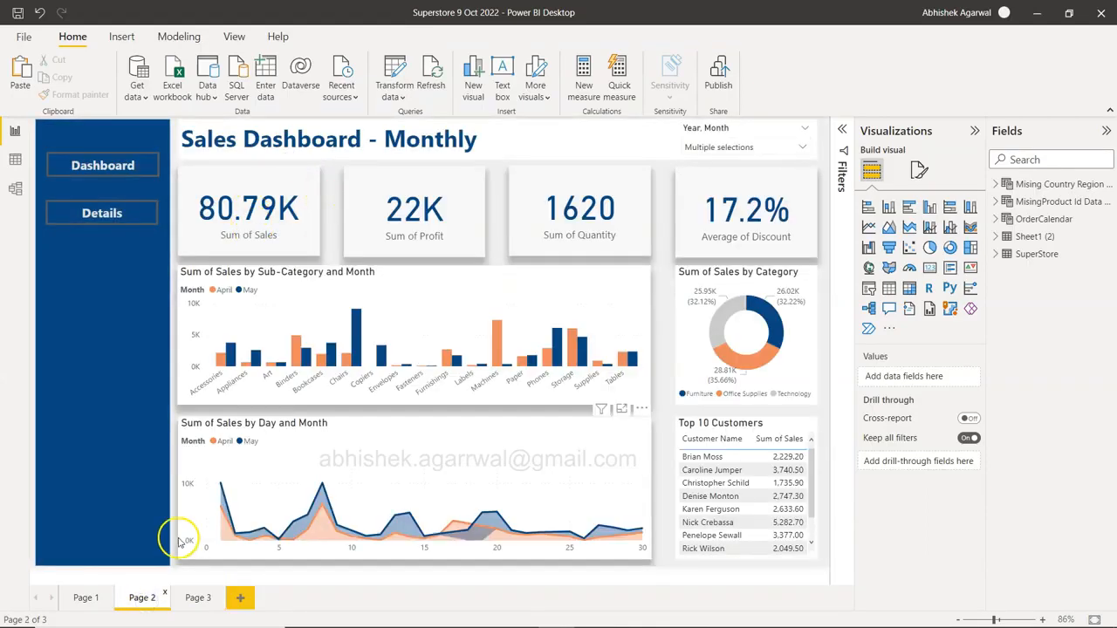
pyautogui.click(195, 600)
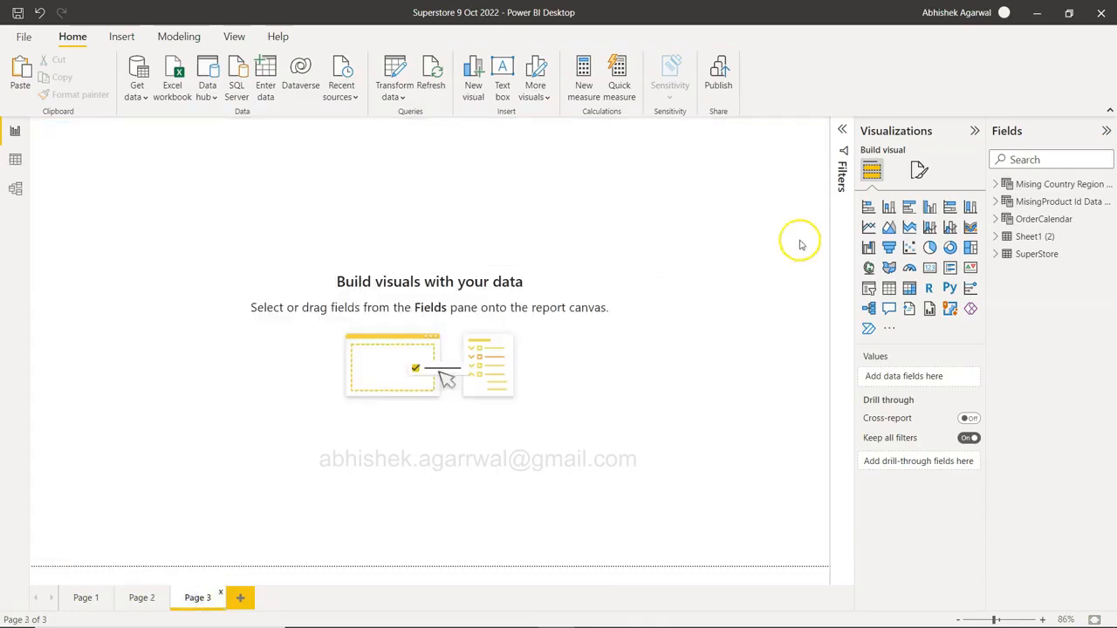
# - Set the Page 3 canvas background to light grey with 0% transparency
pyautogui.click(918, 170)
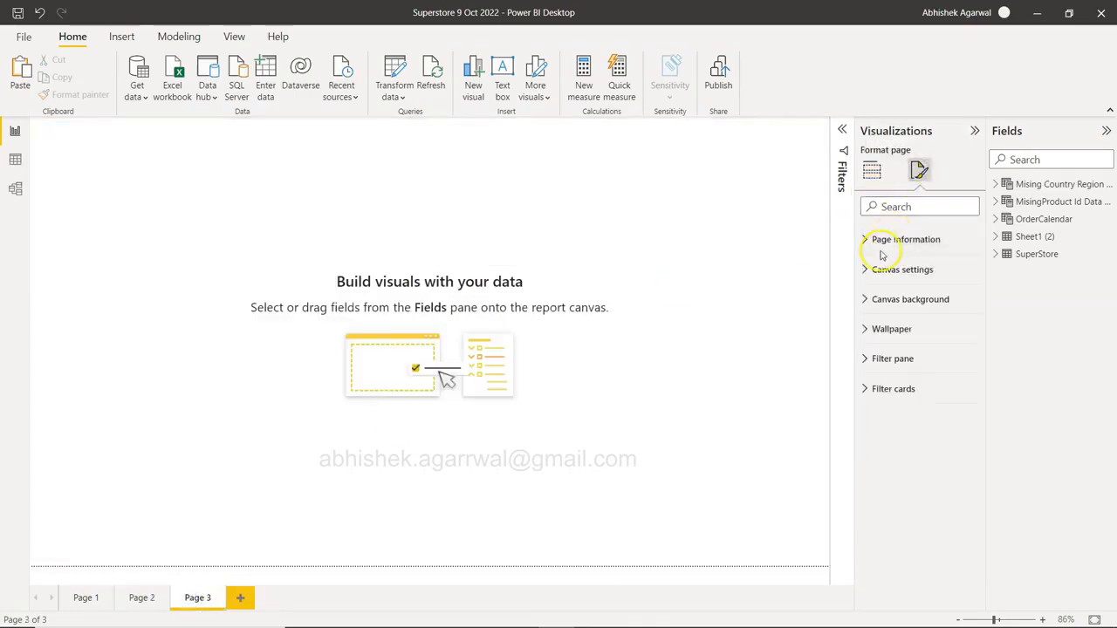
pyautogui.click(869, 297)
pyautogui.click(880, 342)
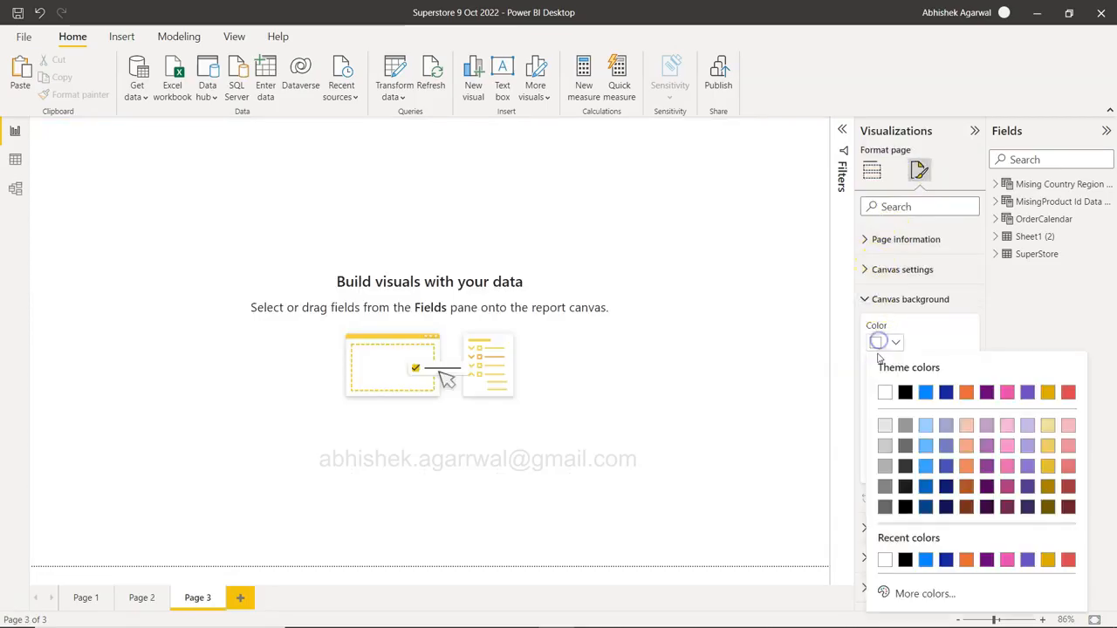
pyautogui.click(885, 425)
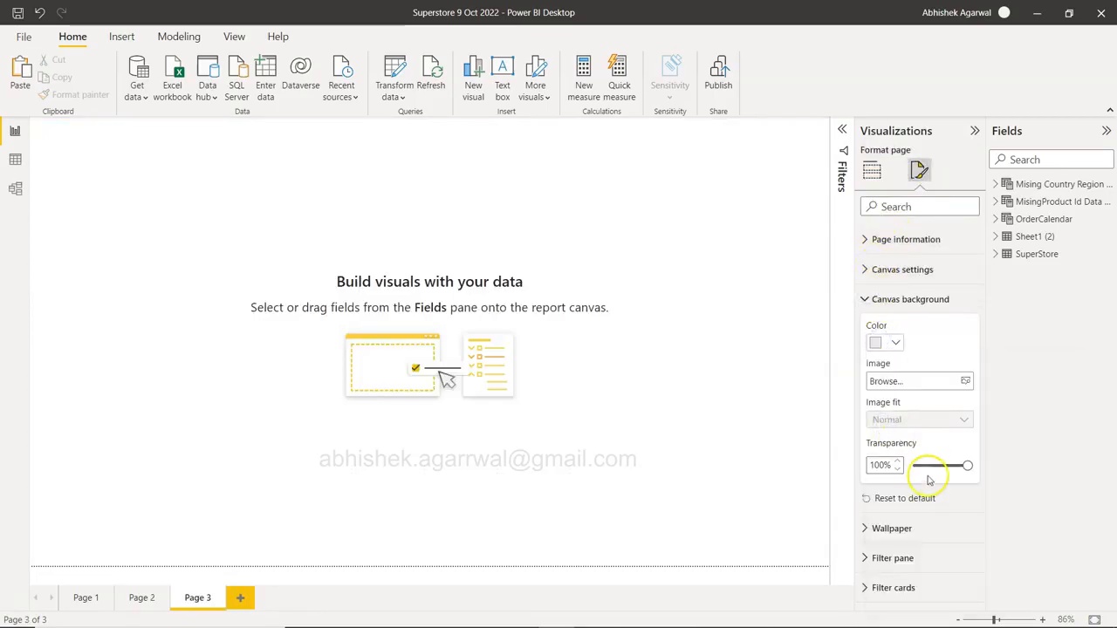
pyautogui.moveTo(963, 470); pyautogui.dragTo(911, 472)
pyautogui.click(879, 465)
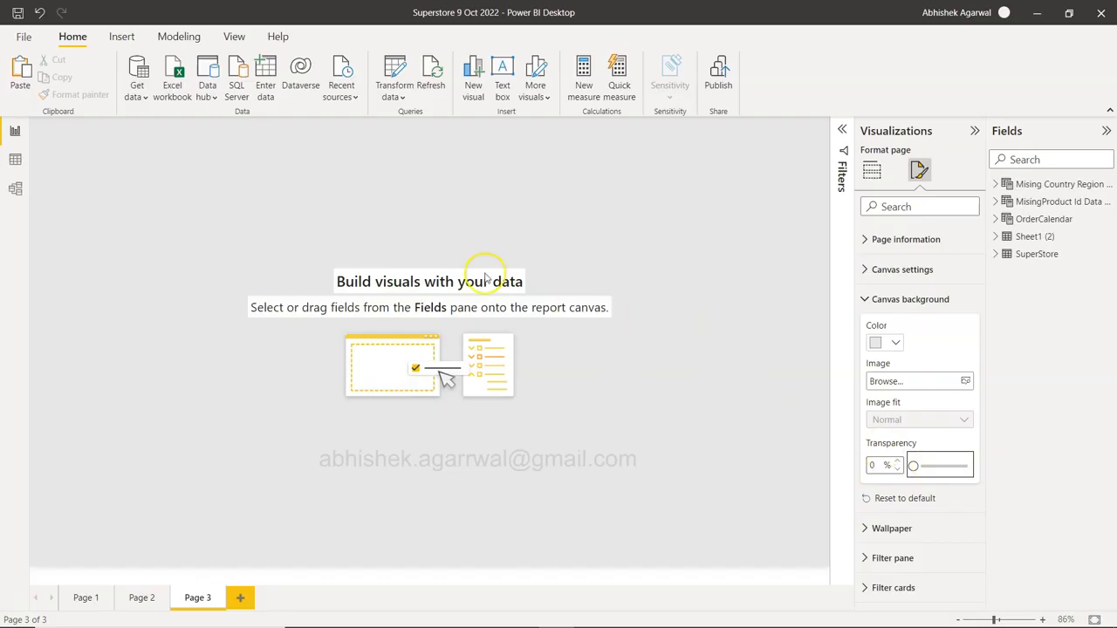
pyautogui.click(370, 229)
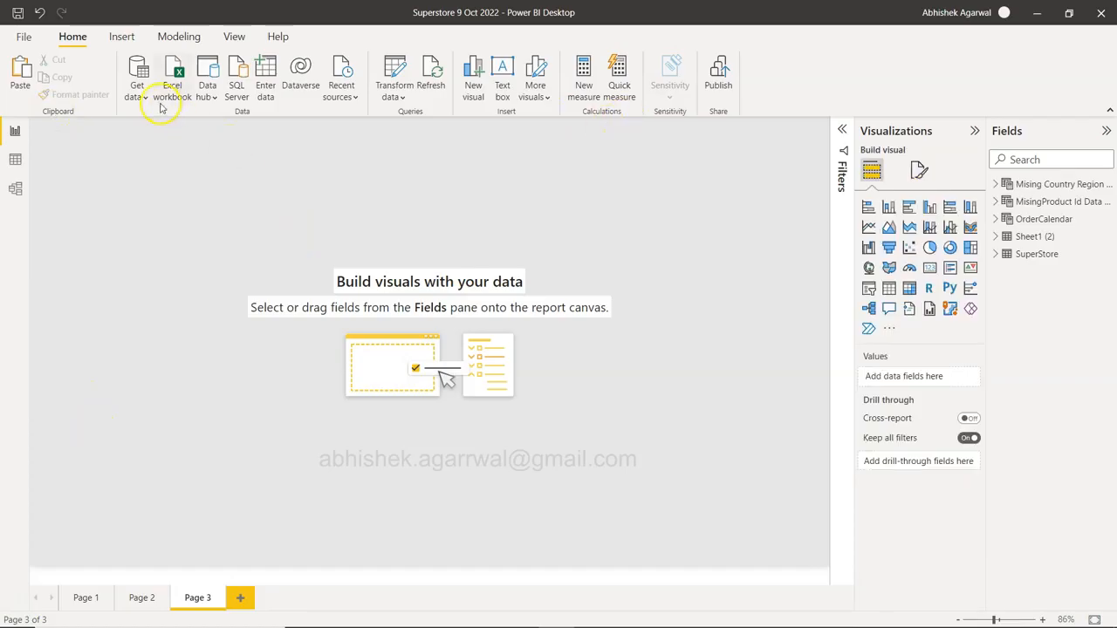
# - Insert a rectangle and resize it into a narrow, nearly full-height sidebar along the left edge of the canvas
pyautogui.click(123, 37)
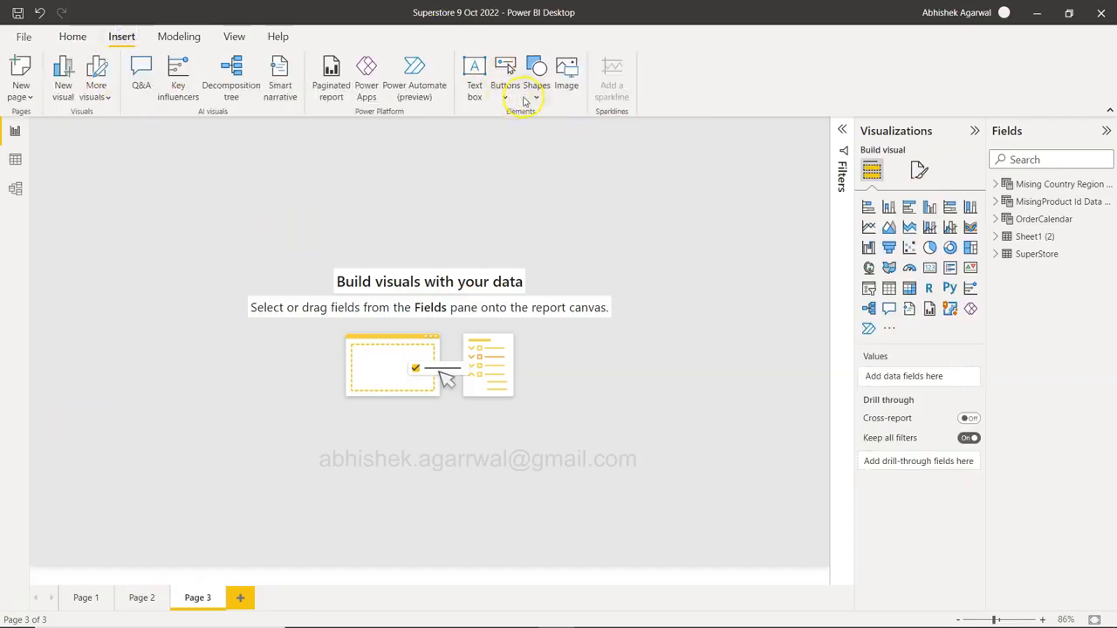
pyautogui.click(536, 92)
pyautogui.click(536, 144)
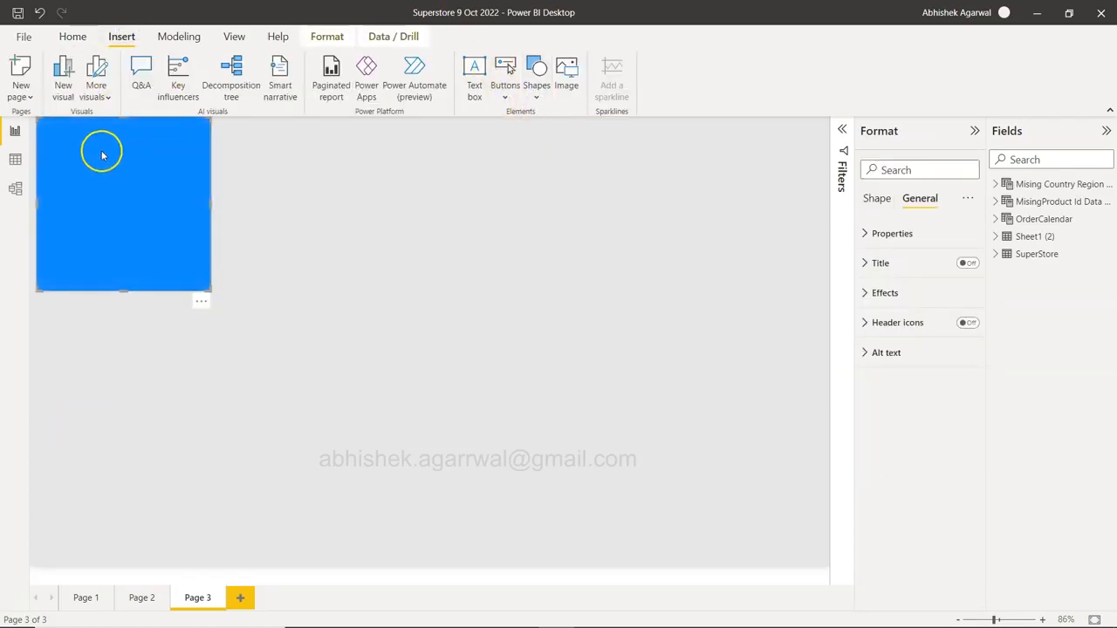
pyautogui.moveTo(126, 300); pyautogui.dragTo(133, 559)
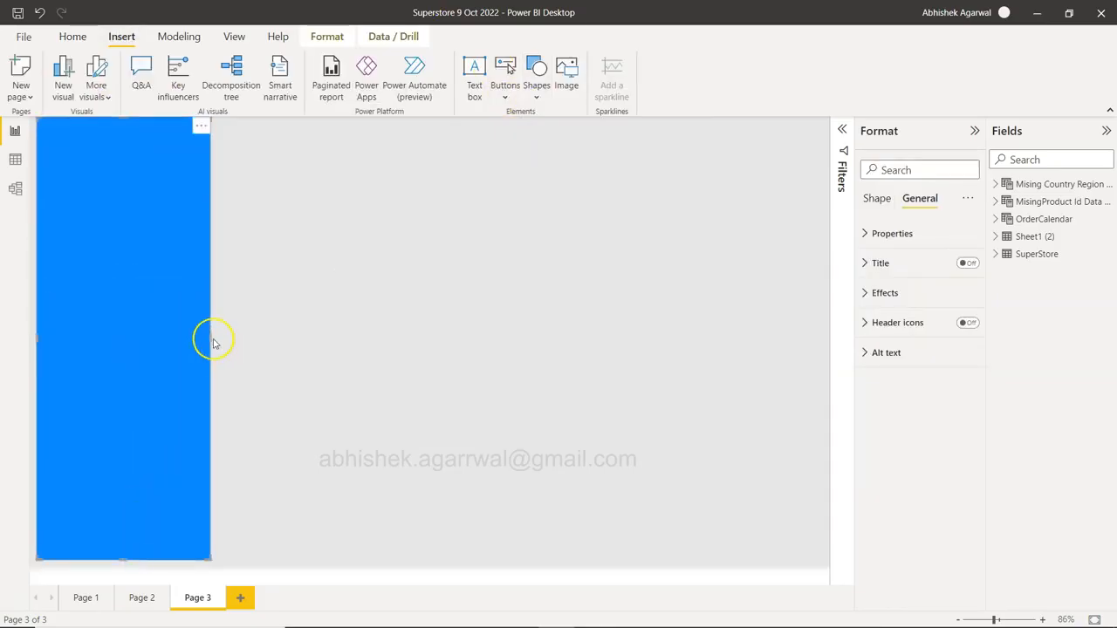
pyautogui.moveTo(211, 337); pyautogui.dragTo(153, 337)
pyautogui.moveTo(93, 119); pyautogui.dragTo(93, 123)
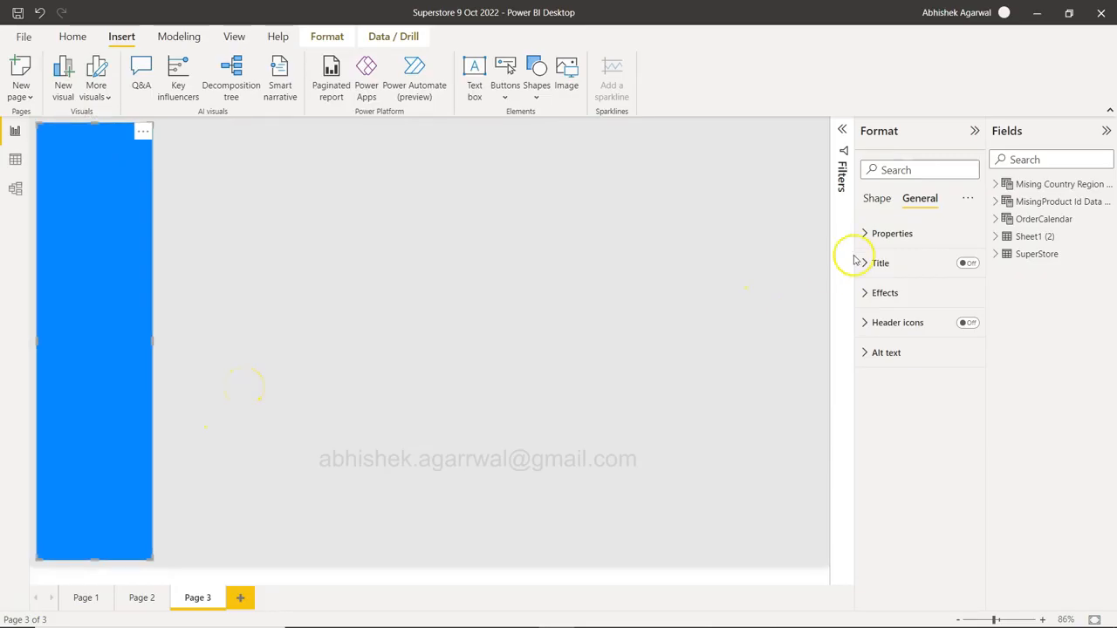
# - Change the sidebar rectangle's fill to the darkest shade of the light blue theme colour and compare it with the sidebar on Page 2
pyautogui.click(865, 294)
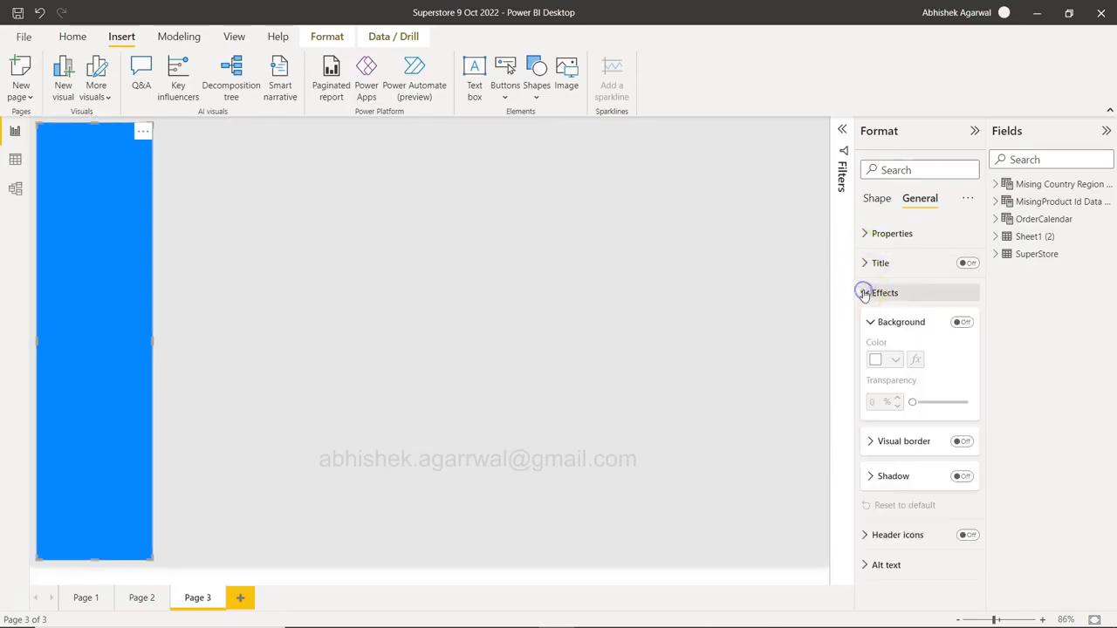
pyautogui.click(865, 293)
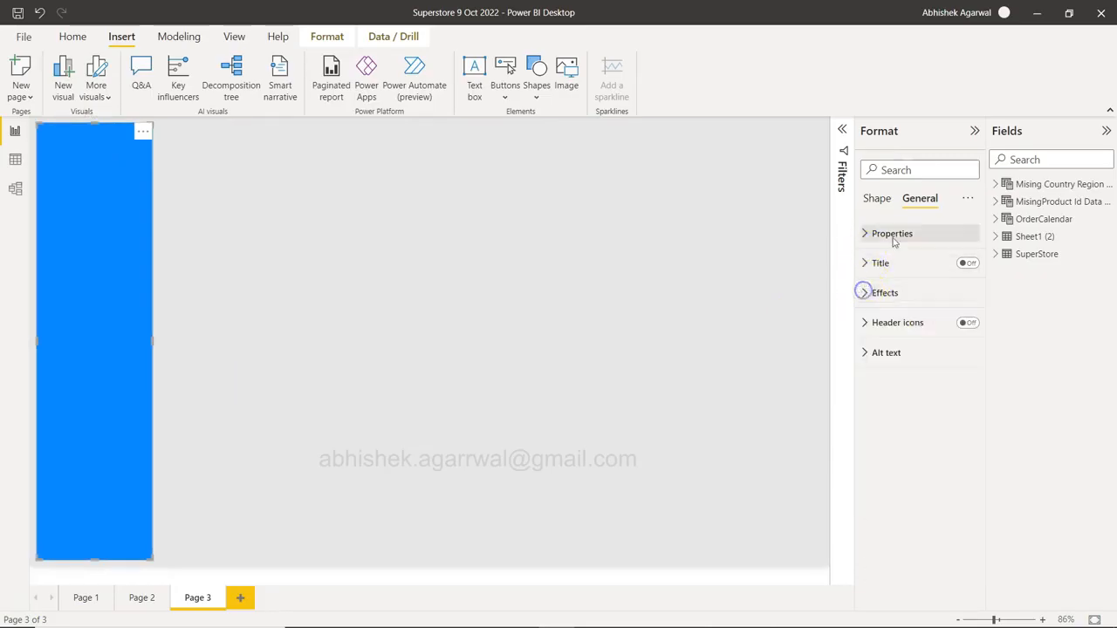
pyautogui.click(877, 198)
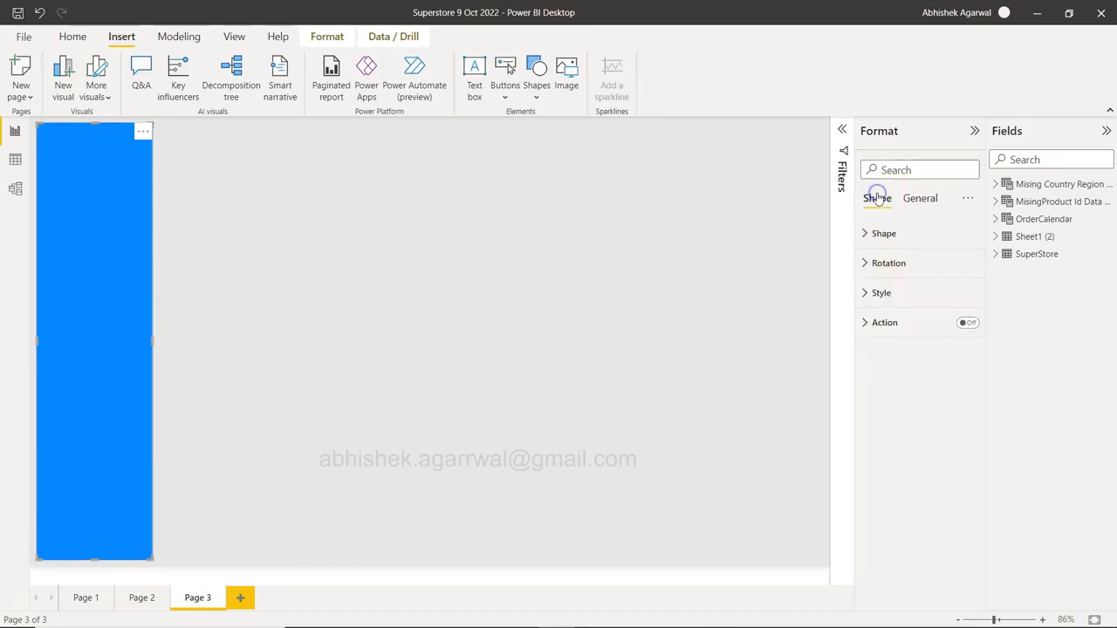
pyautogui.click(865, 293)
pyautogui.click(882, 361)
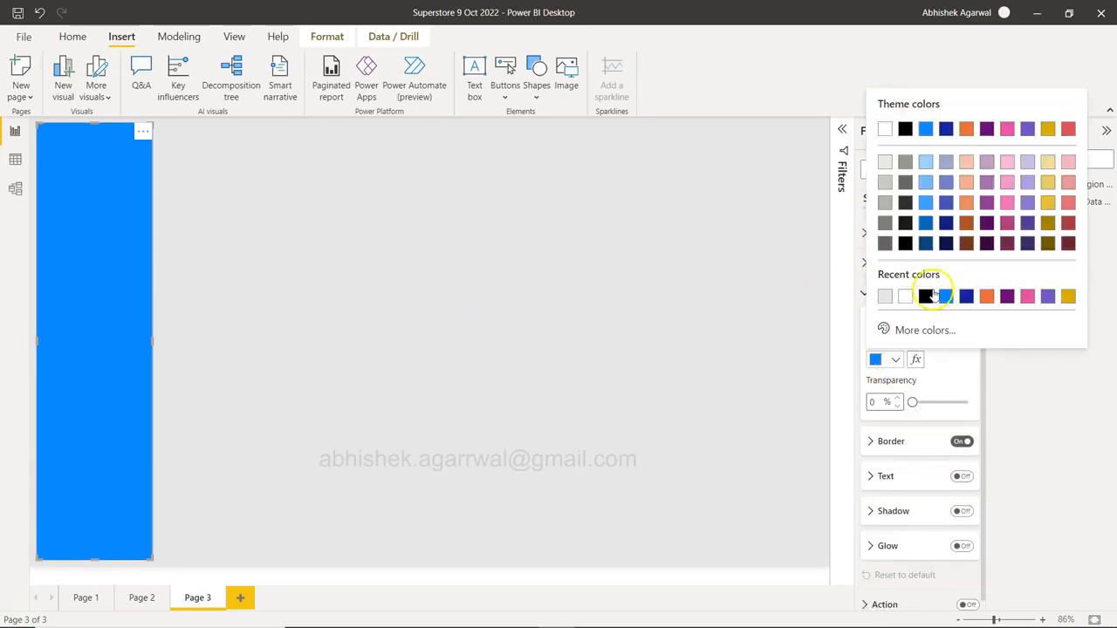
pyautogui.click(927, 244)
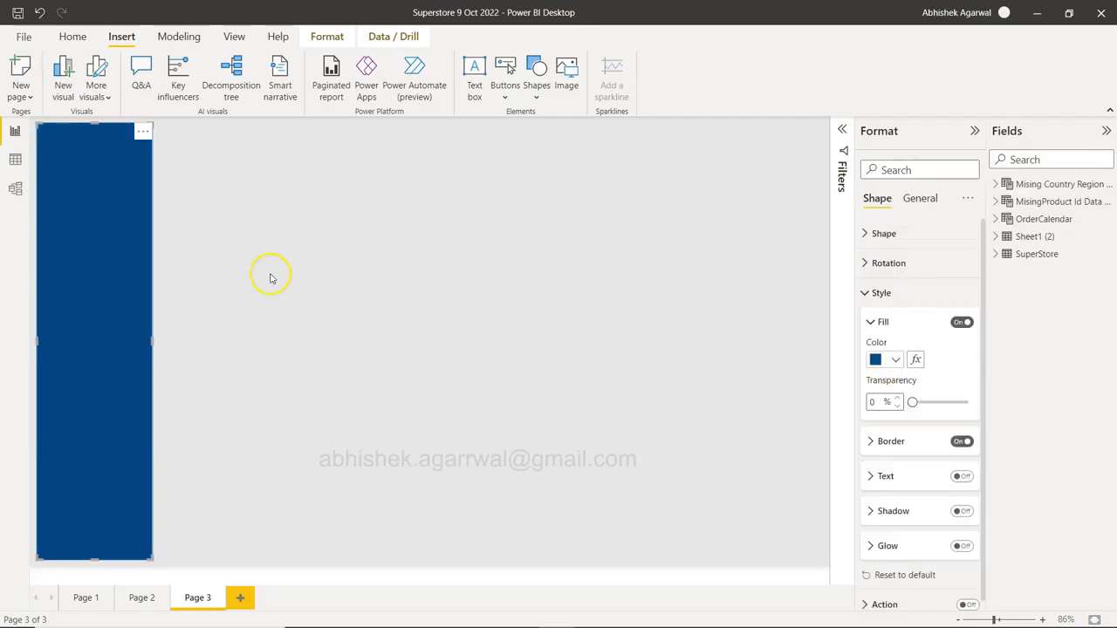
pyautogui.click(140, 601)
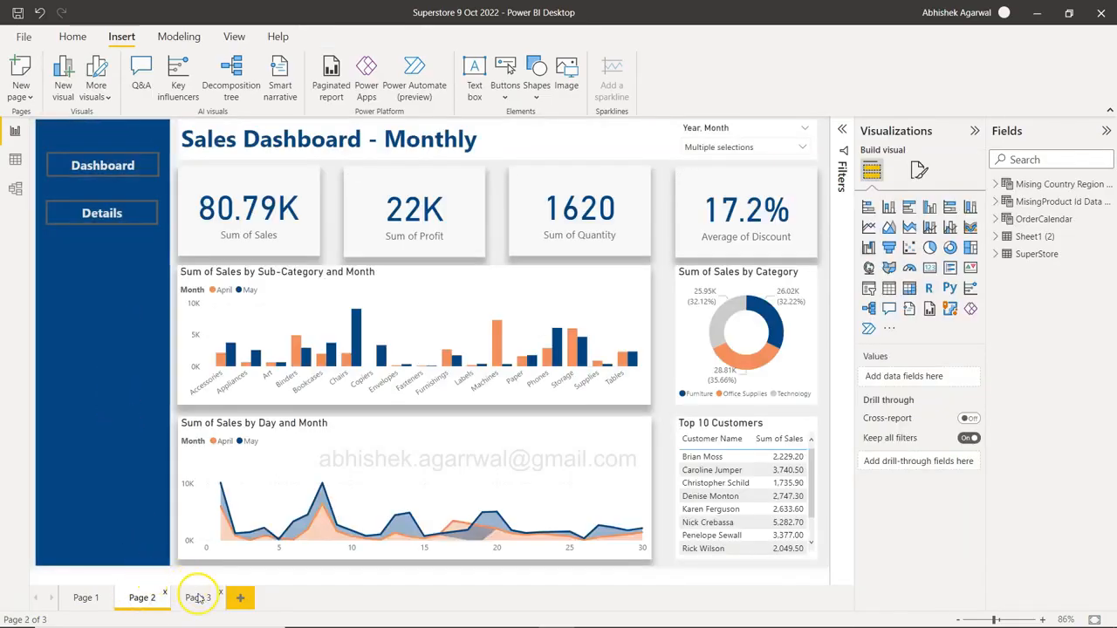
pyautogui.click(198, 597)
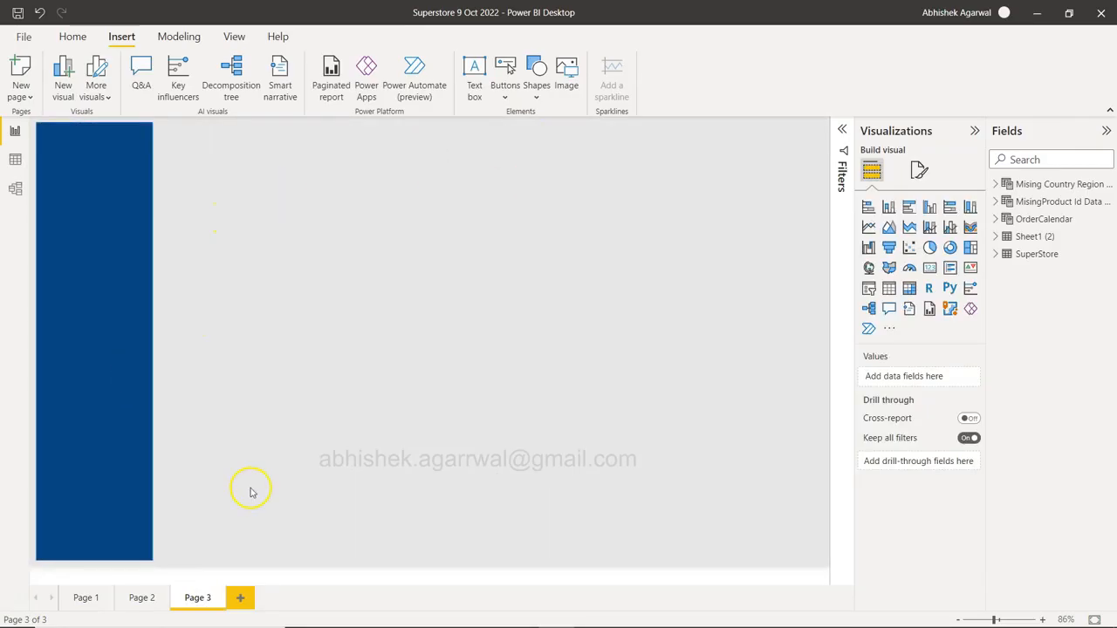
# - Using Page 2's navigation buttons as reference, add a blank button near the sidebar's top, widen it, and place a copy directly below
pyautogui.click(141, 599)
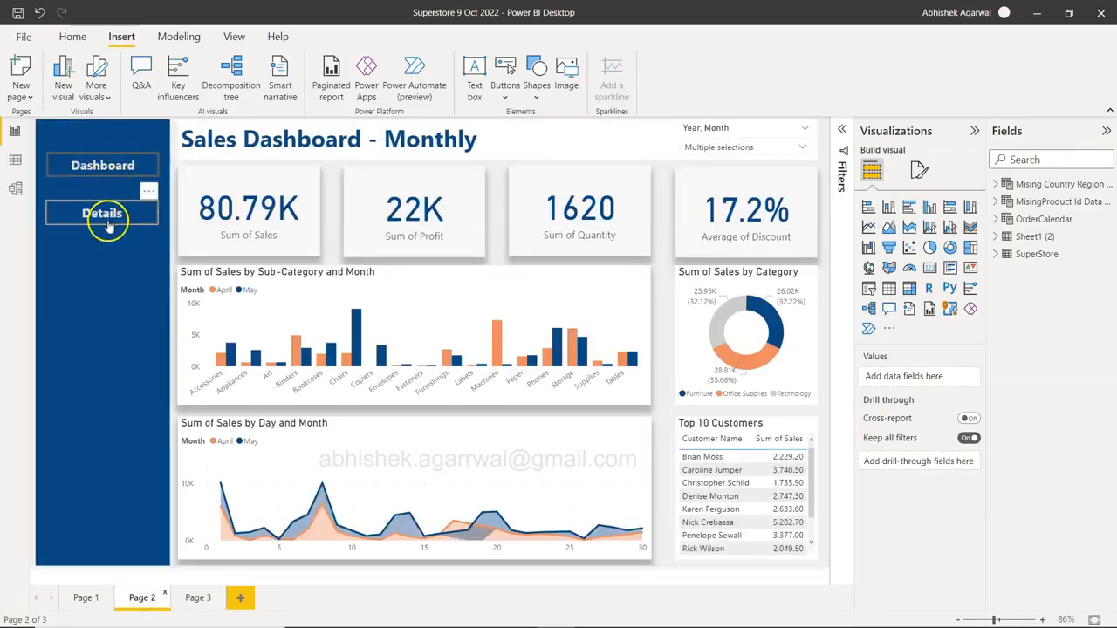
pyautogui.click(199, 599)
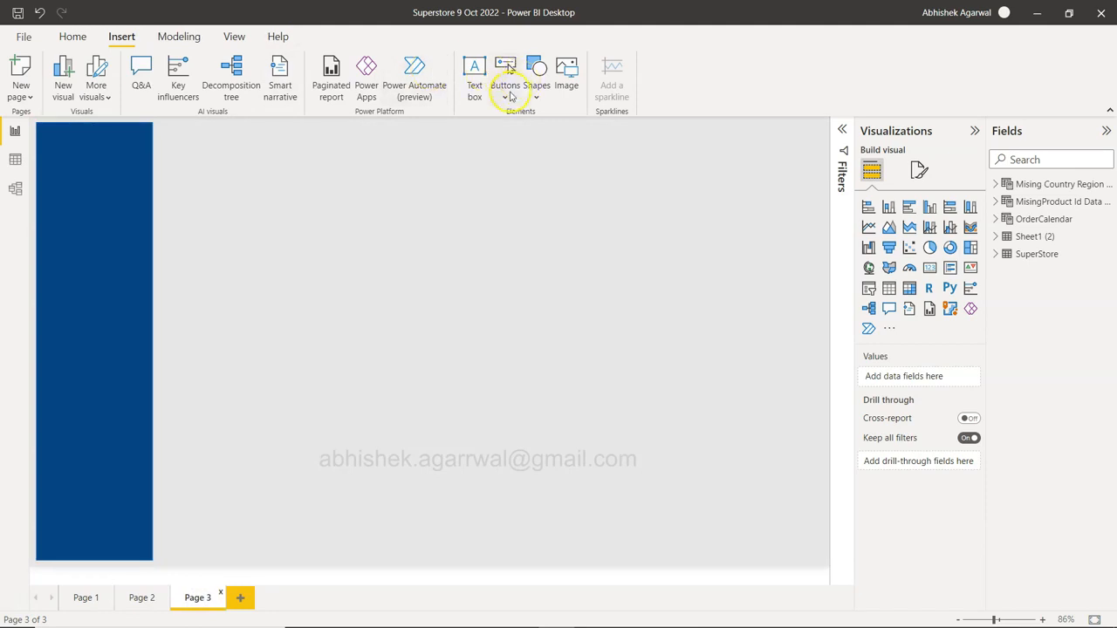
pyautogui.click(511, 96)
pyautogui.click(534, 308)
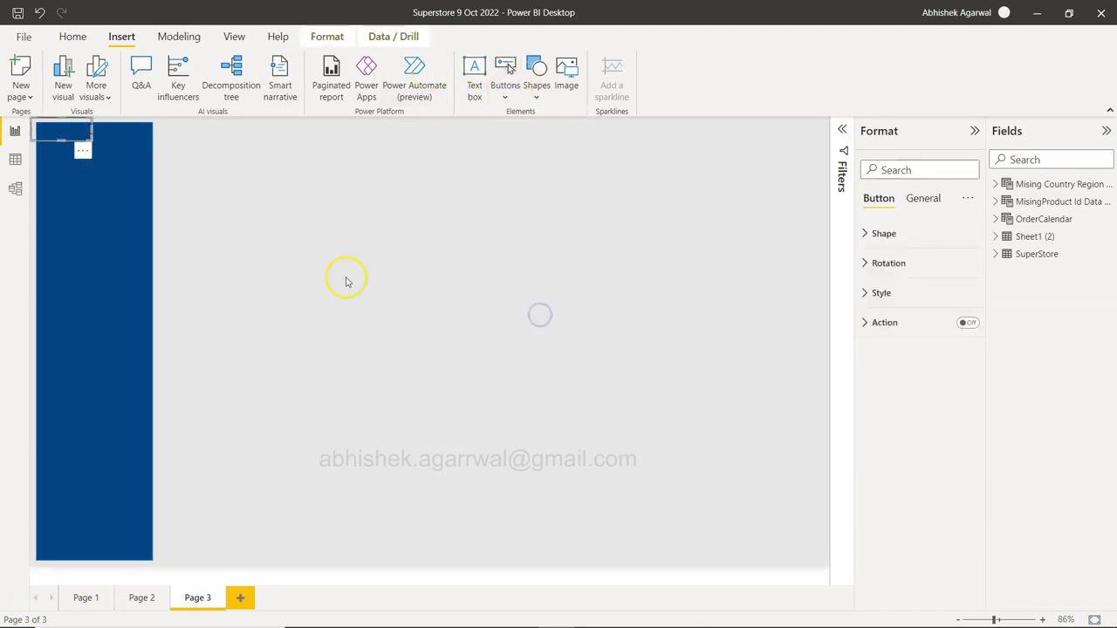
pyautogui.moveTo(70, 131); pyautogui.dragTo(88, 158)
pyautogui.click(99, 167)
pyautogui.moveTo(112, 160)
pyautogui.mouseDown()
pyautogui.moveTo(132, 164)
pyautogui.moveTo(120, 163)
pyautogui.mouseUp()
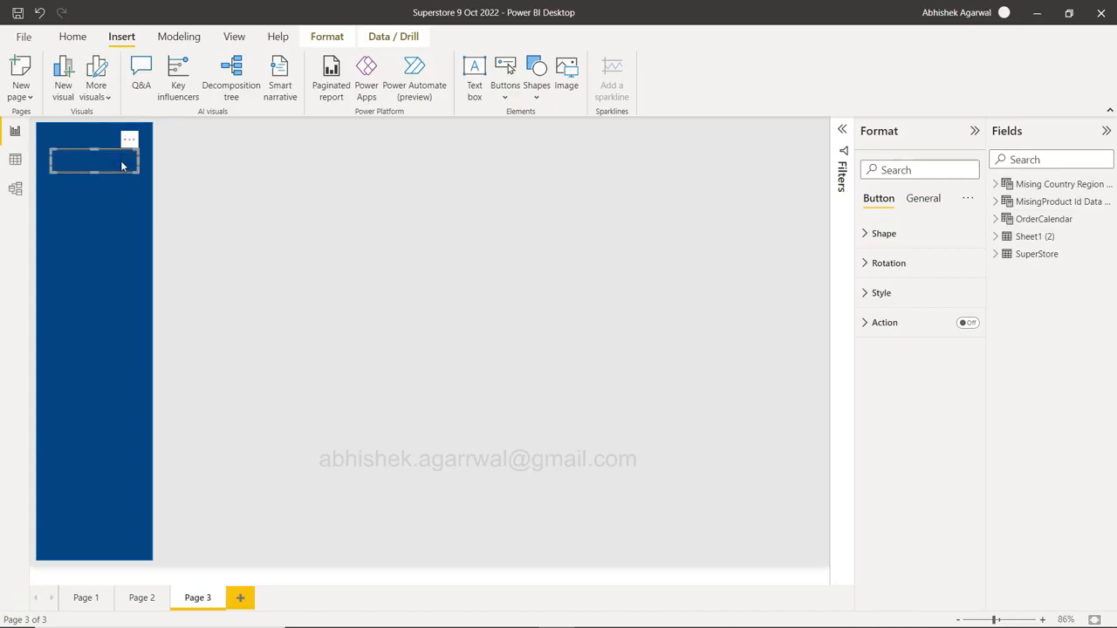
pyautogui.hotkey('ctrl', 'v')
pyautogui.moveTo(122, 166); pyautogui.dragTo(115, 197)
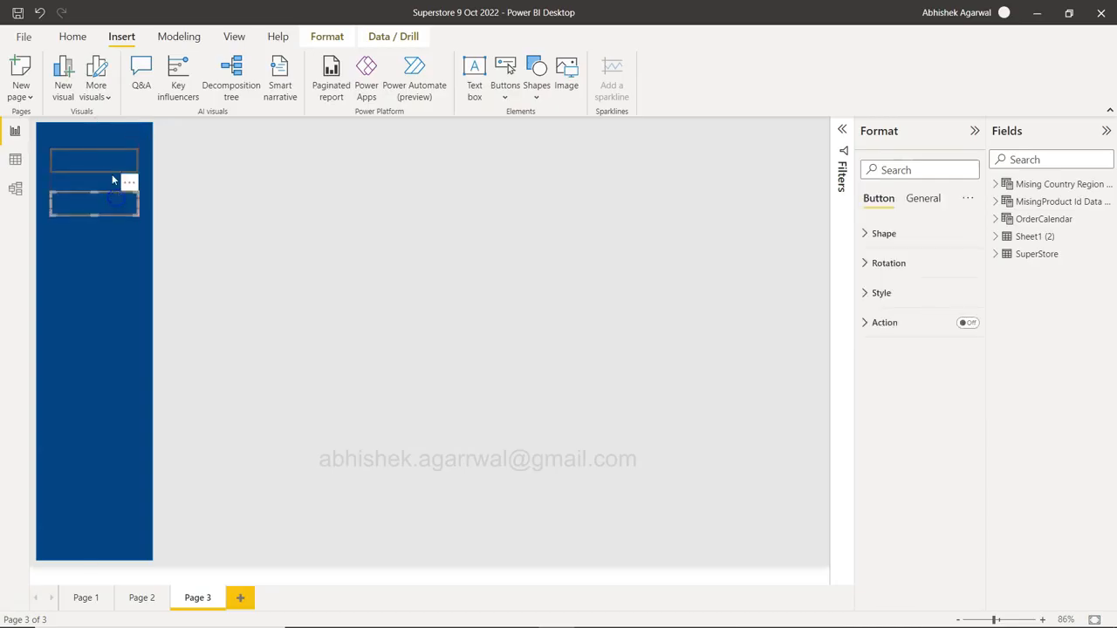
# - Turn on the text of the upper sidebar button in its default state and enter "Dashboard"
pyautogui.click(112, 165)
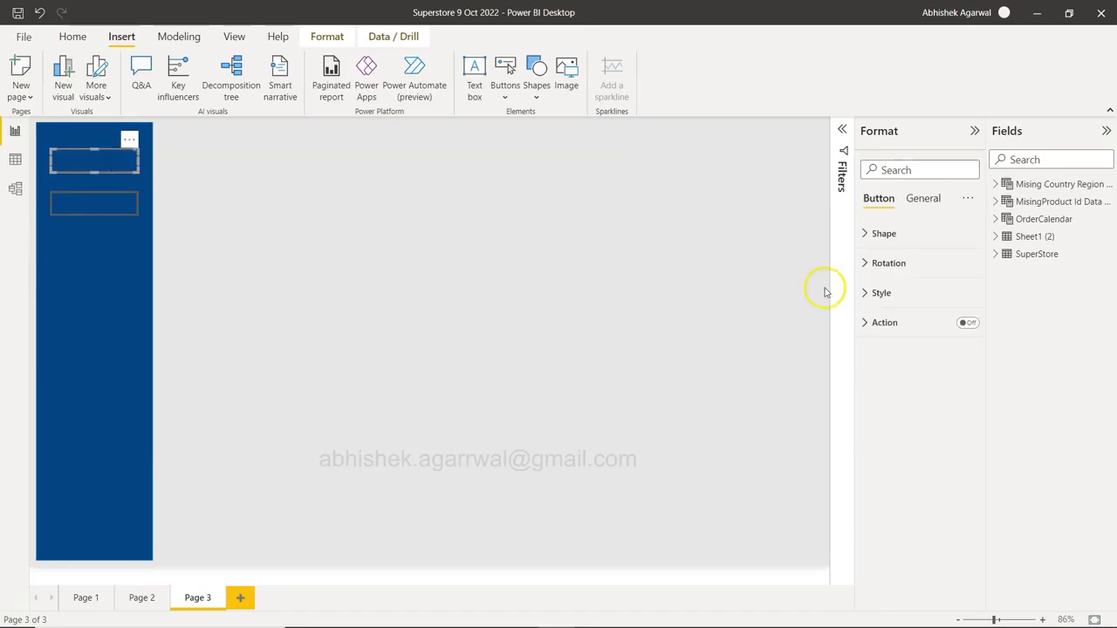
pyautogui.click(865, 292)
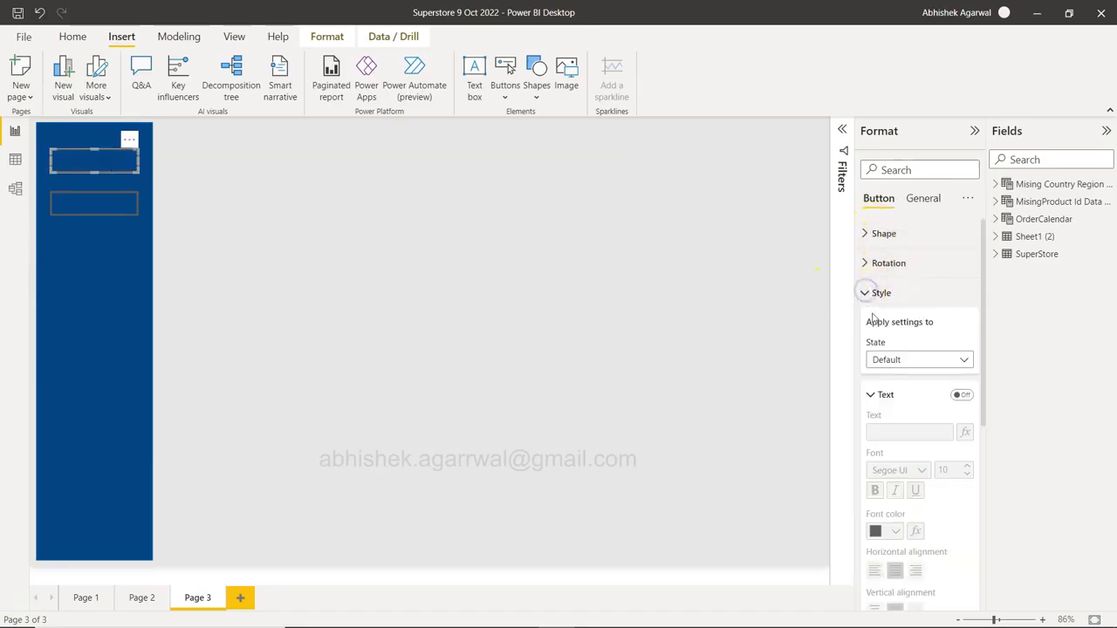
pyautogui.click(962, 394)
pyautogui.click(904, 433)
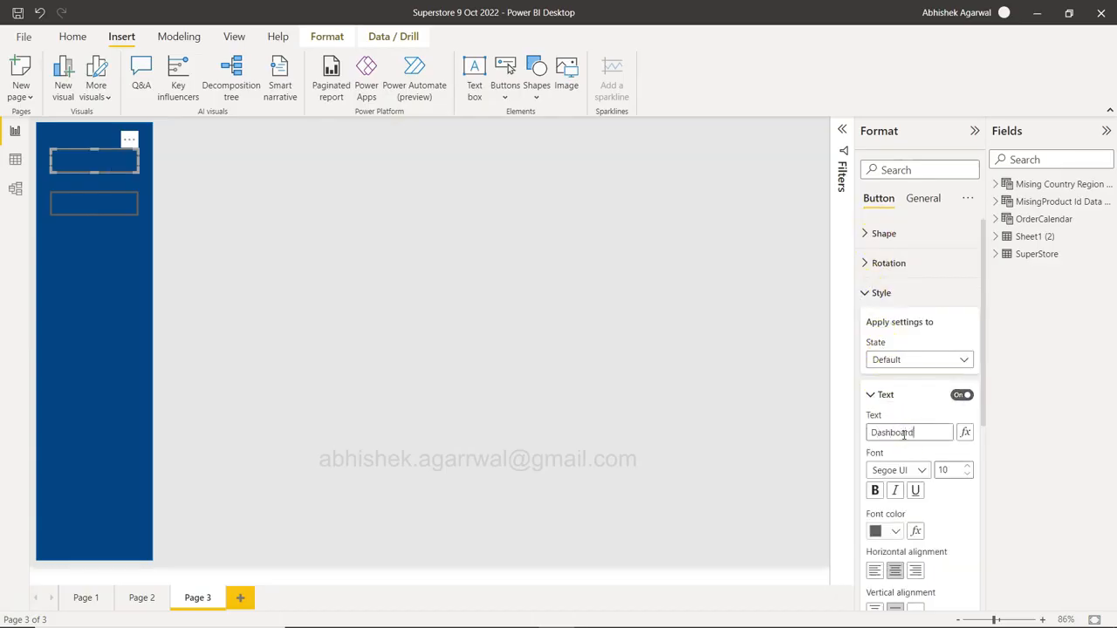
# - Format the Dashboard button's text as bold, light grey, with font size 12
pyautogui.click(876, 493)
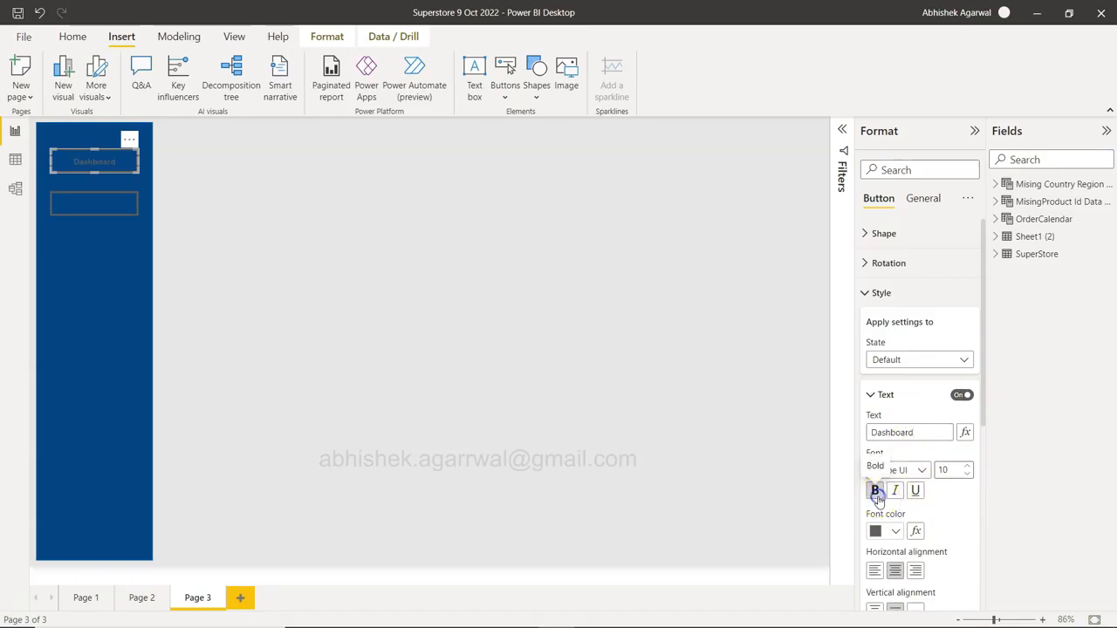
pyautogui.click(883, 530)
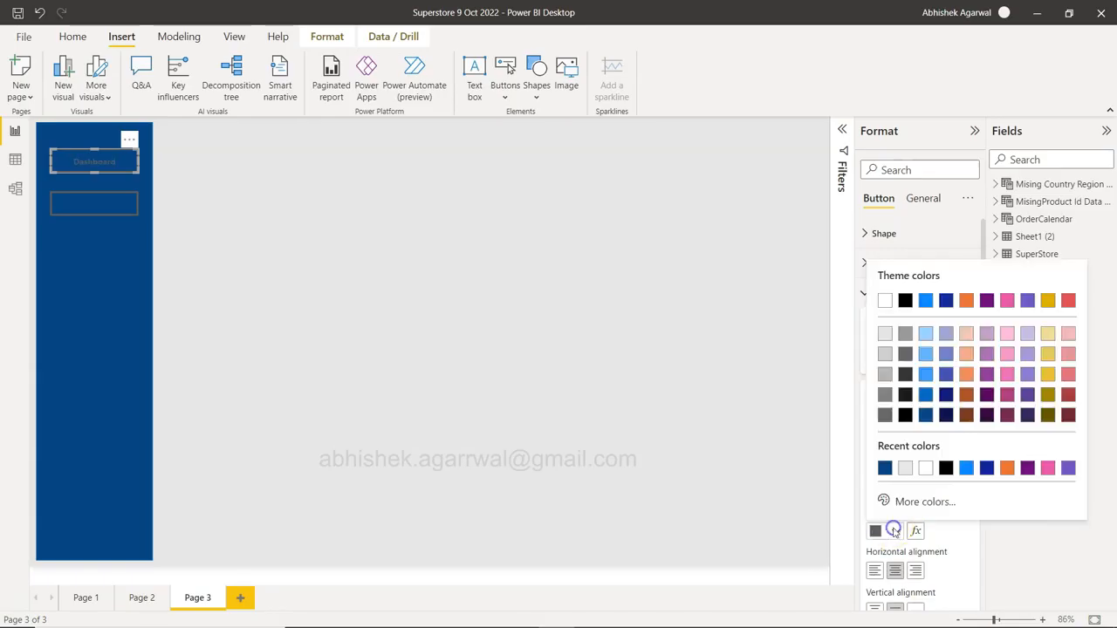
pyautogui.click(885, 333)
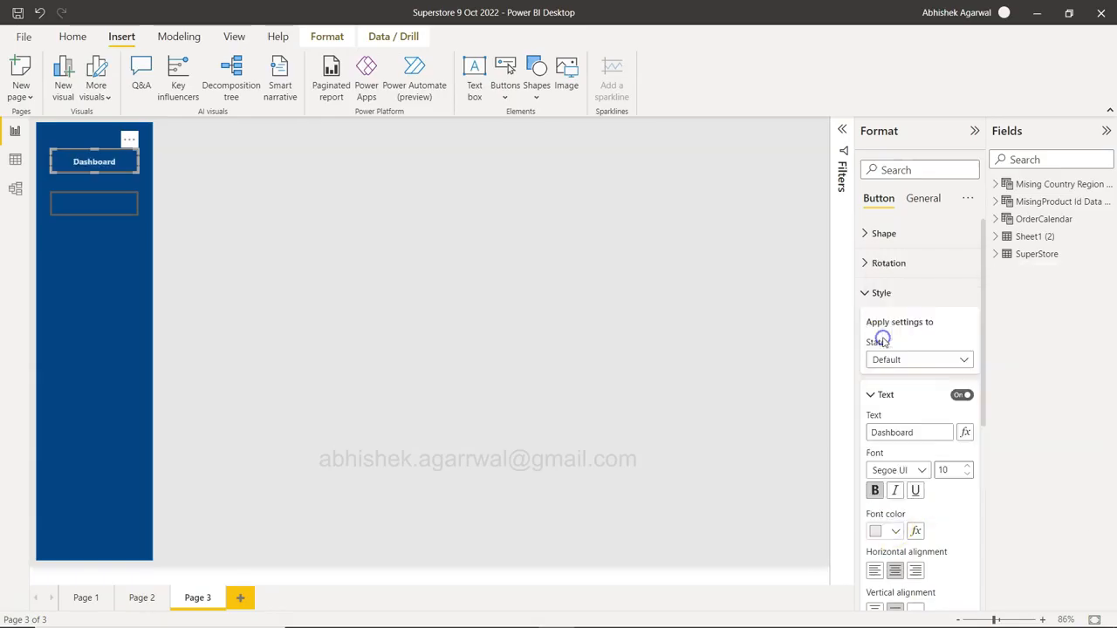
pyautogui.click(967, 466)
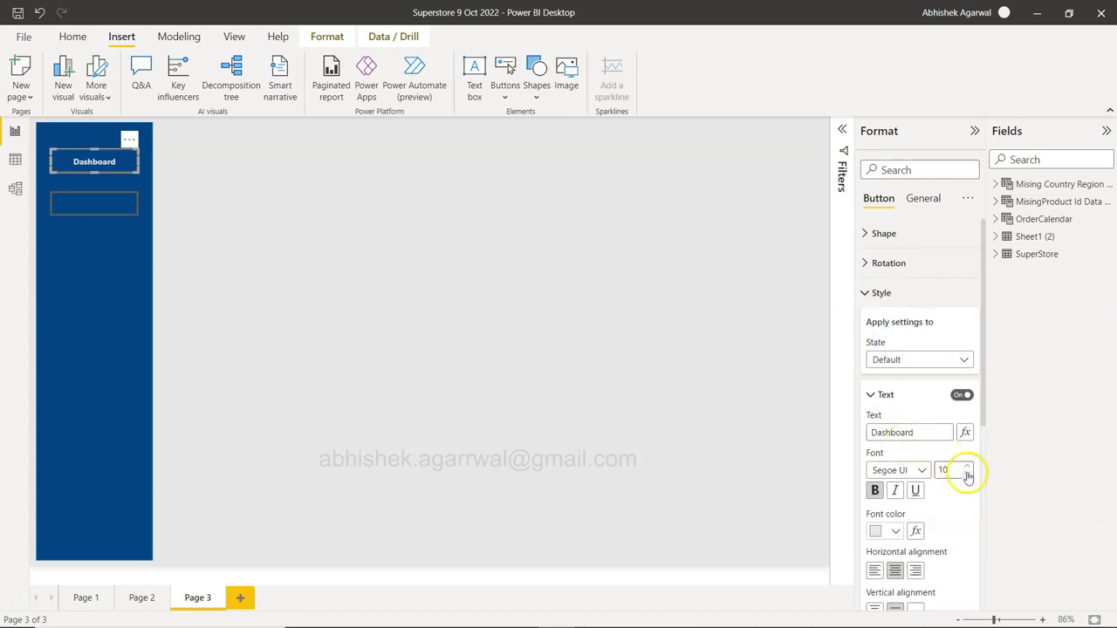
pyautogui.click(967, 467)
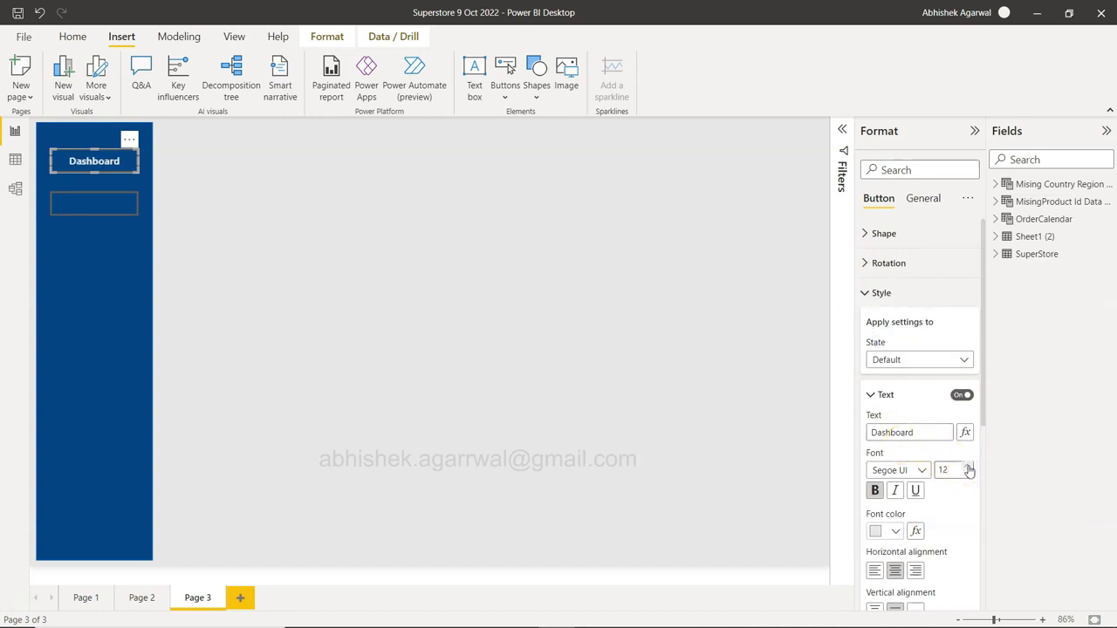
# - Turn on the text of the lower sidebar button in its default state and enter "Details"
pyautogui.click(101, 206)
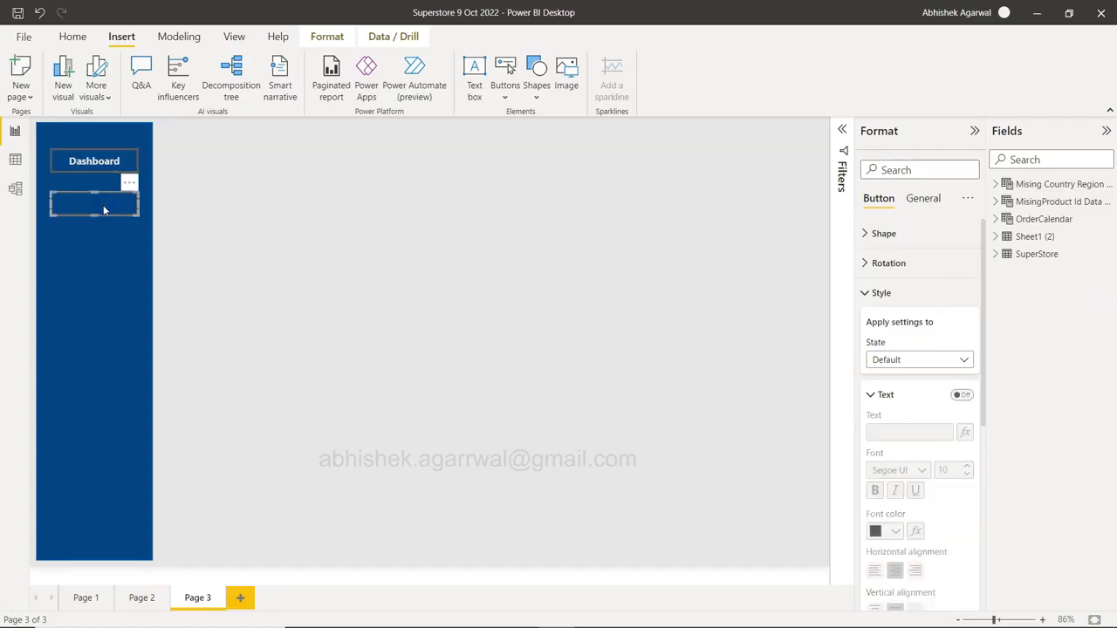
pyautogui.click(964, 396)
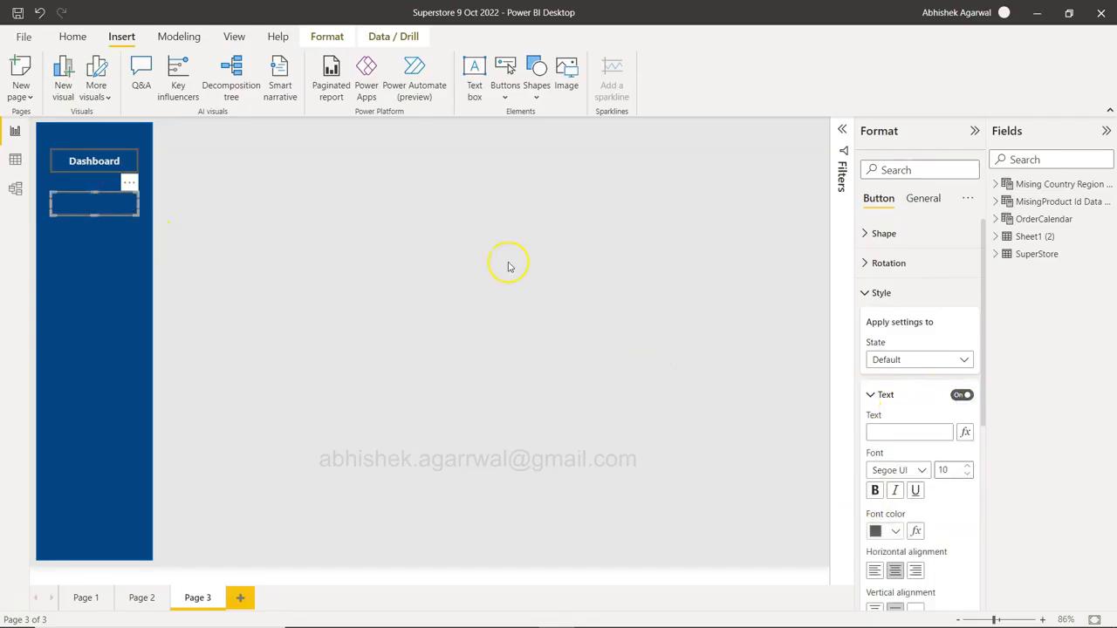
pyautogui.click(915, 431)
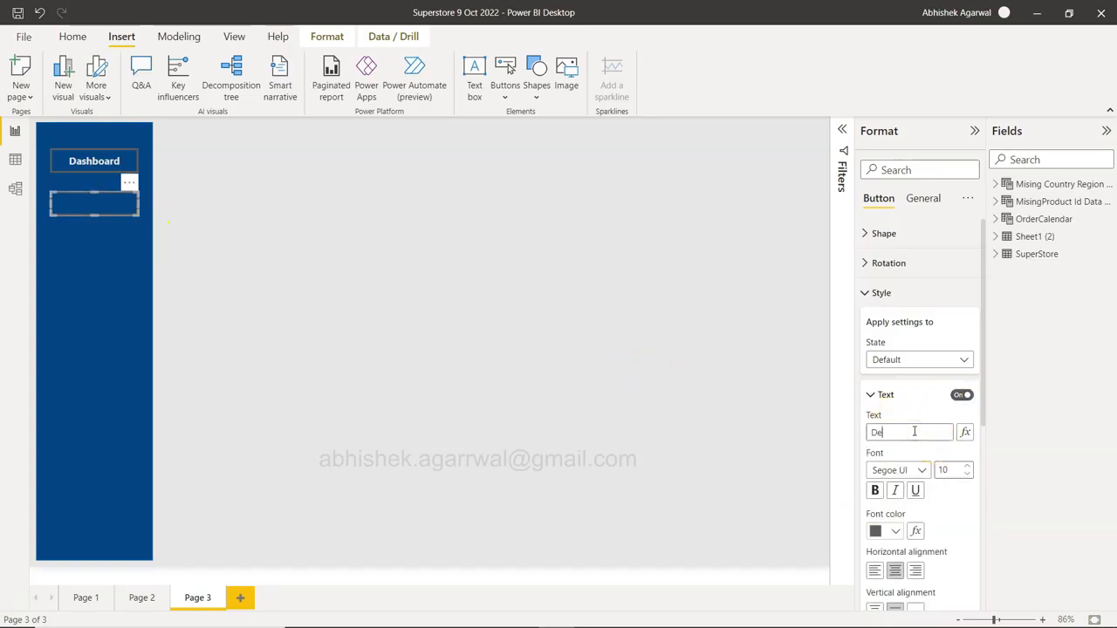
# - Format the Details button's text as bold, light grey, with font size 12 to match the Dashboard button
pyautogui.click(895, 531)
pyautogui.click(884, 332)
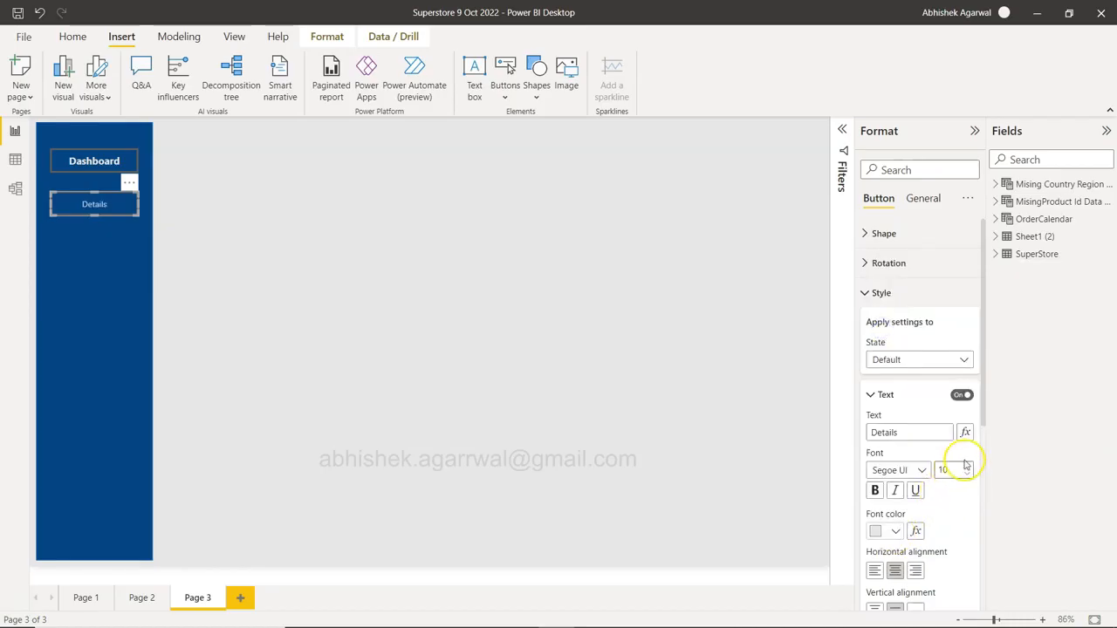
pyautogui.click(968, 468)
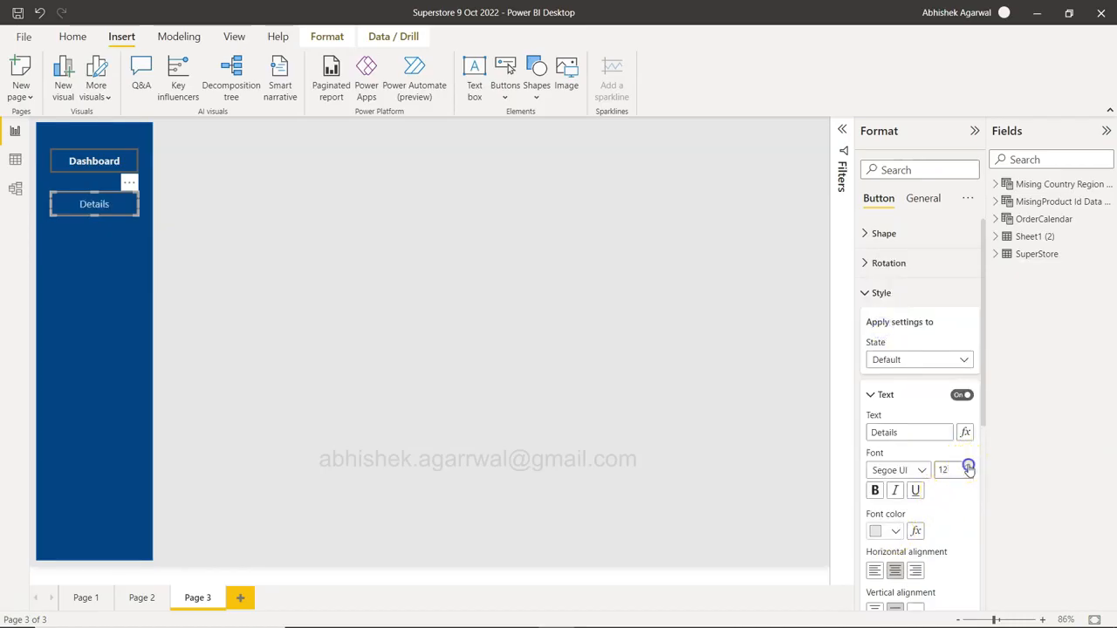
pyautogui.click(874, 490)
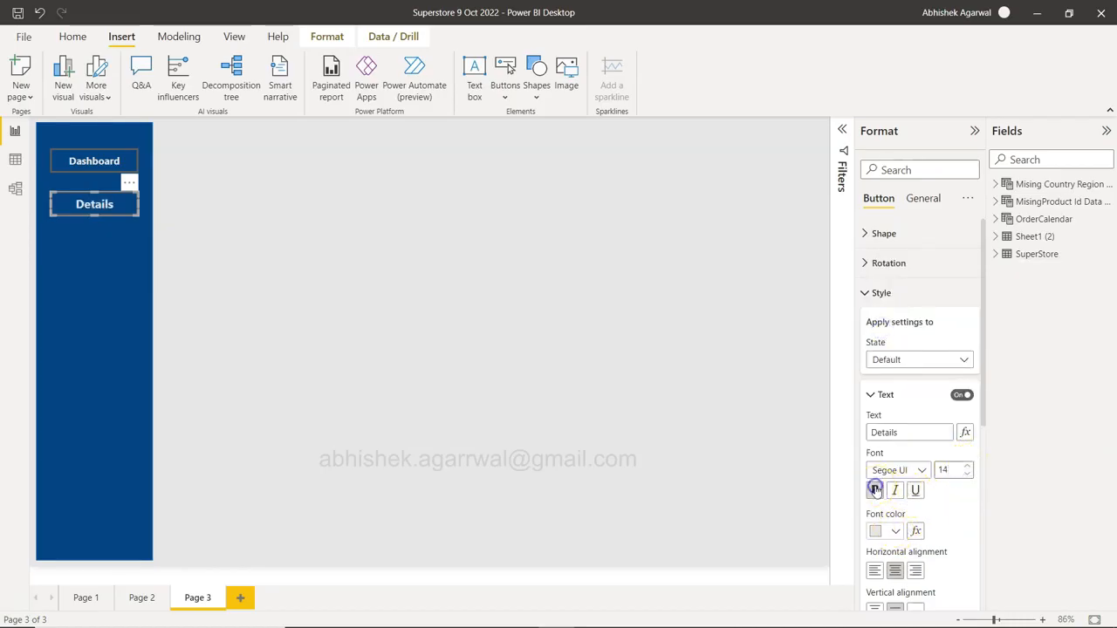
pyautogui.click(112, 163)
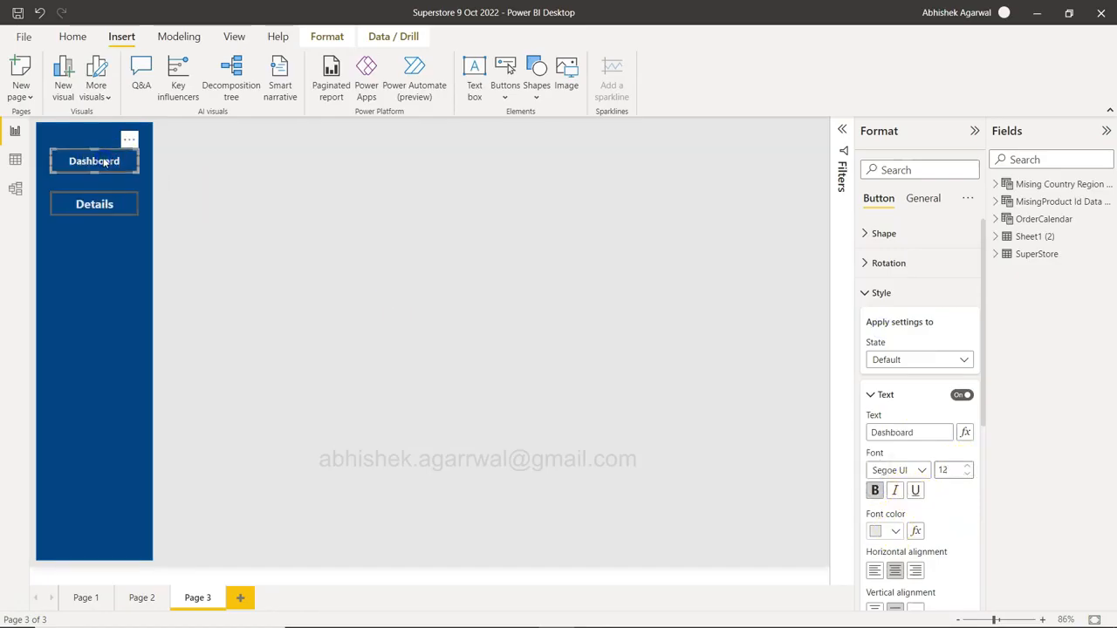
pyautogui.click(106, 203)
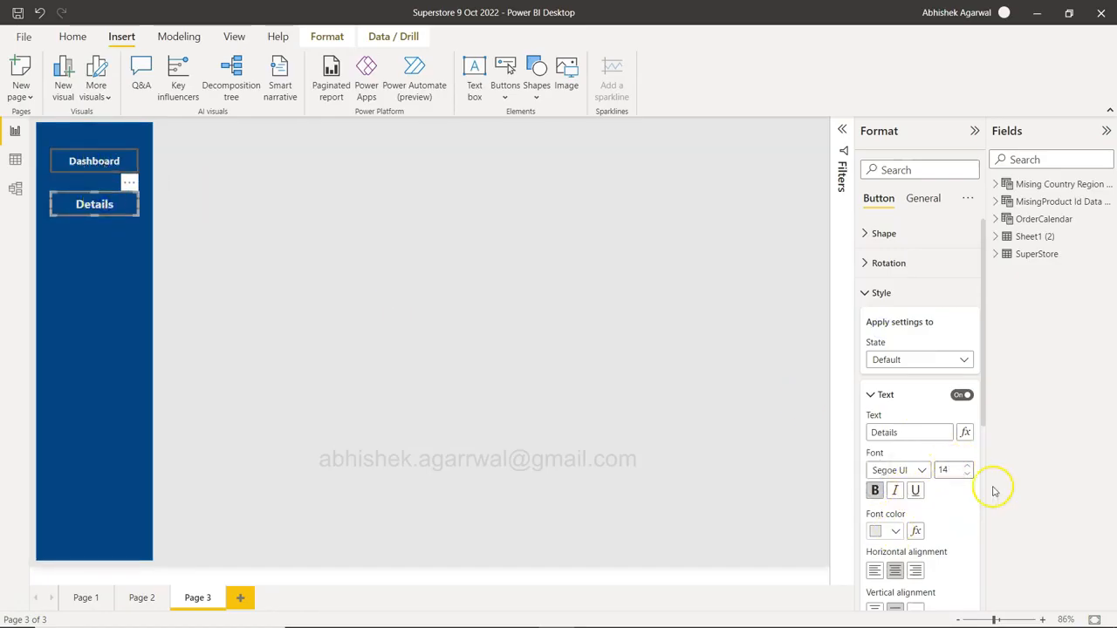
pyautogui.click(968, 475)
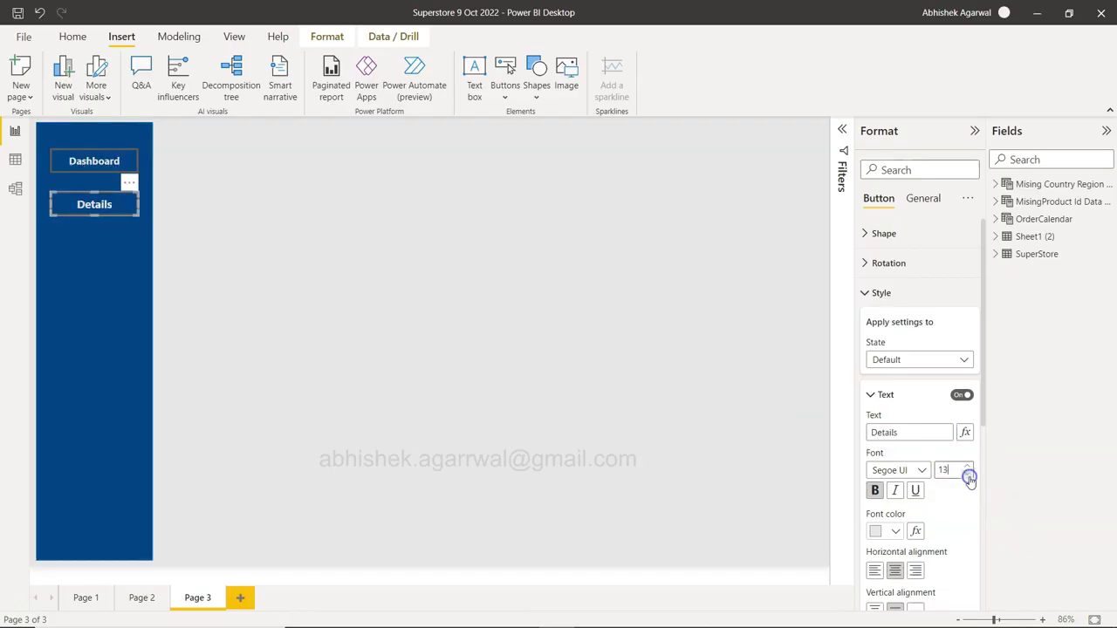
pyautogui.click(643, 419)
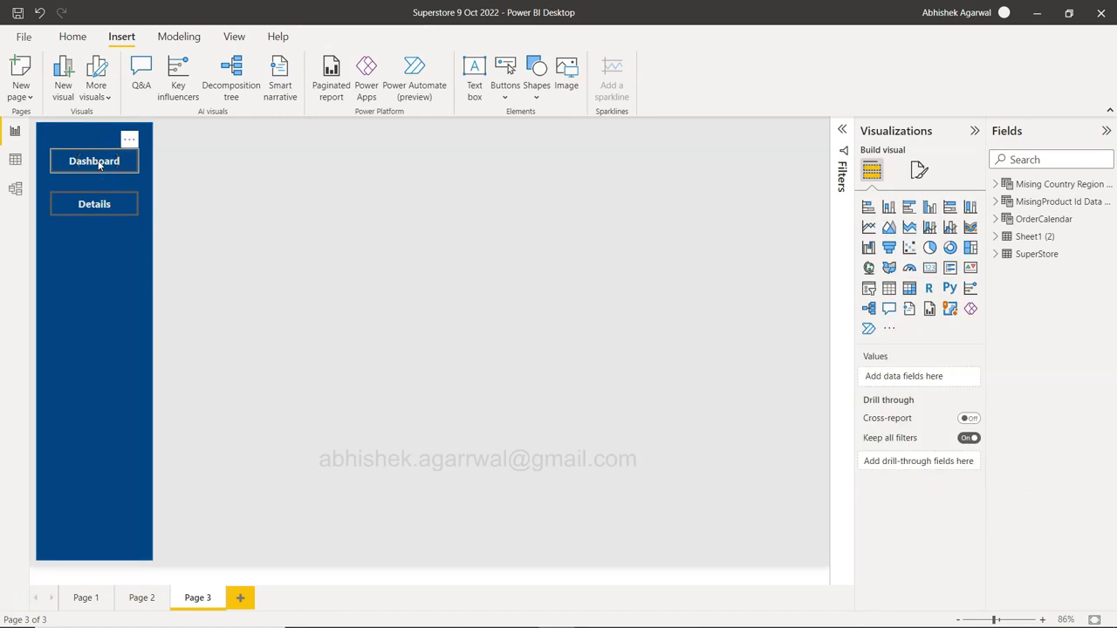
pyautogui.click(252, 254)
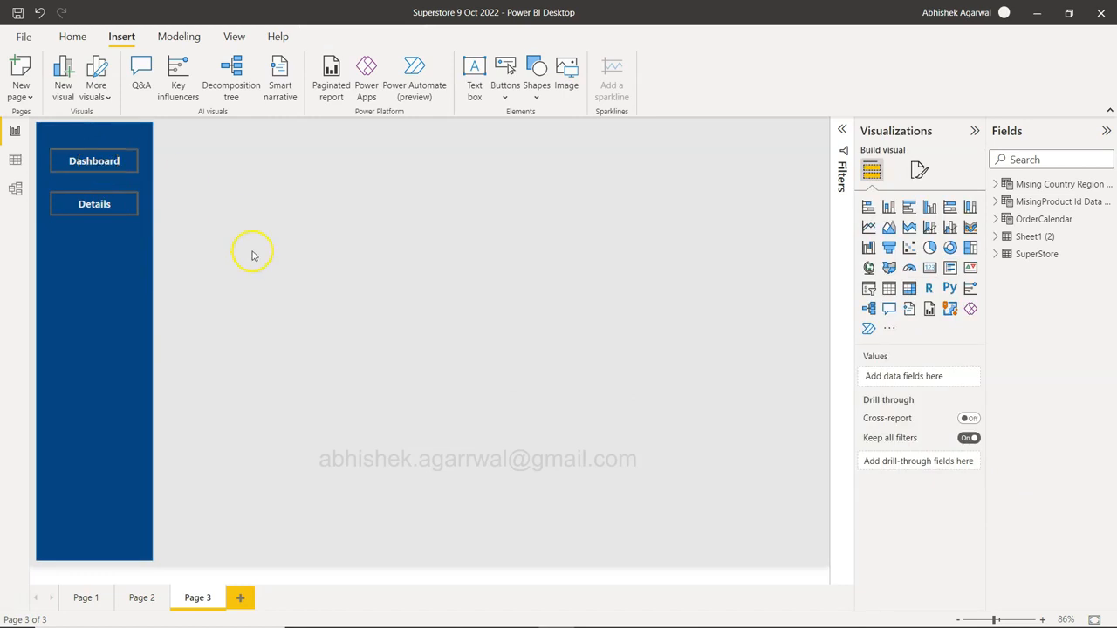
# - Using Page 2's header as reference, add a text box on Page 3 and size it as a thin strip across the top beside the sidebar
pyautogui.click(140, 593)
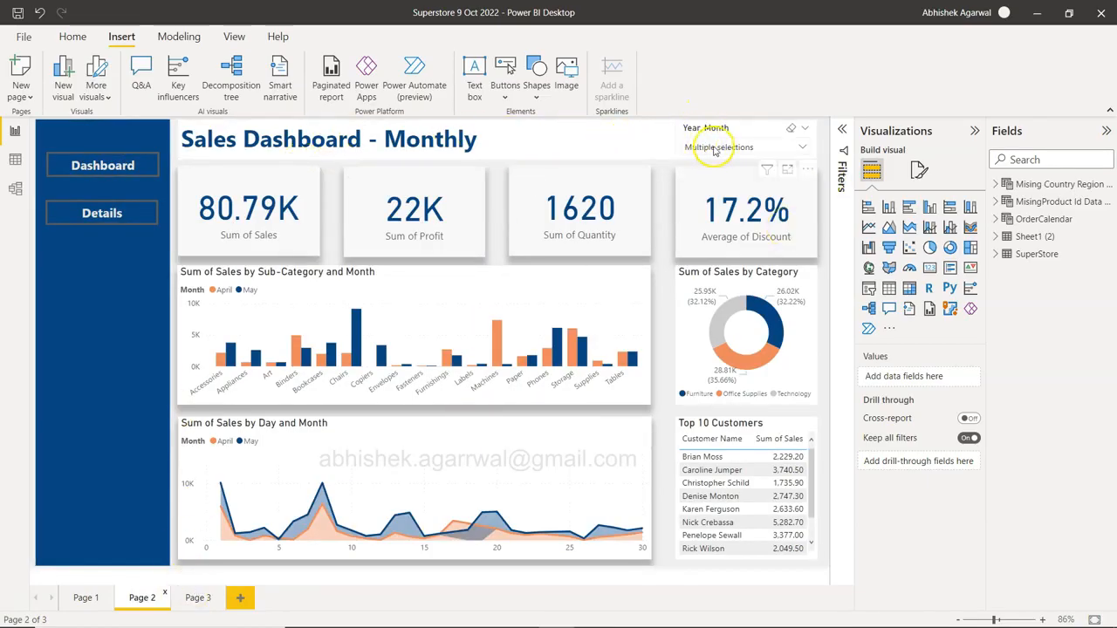
pyautogui.click(196, 598)
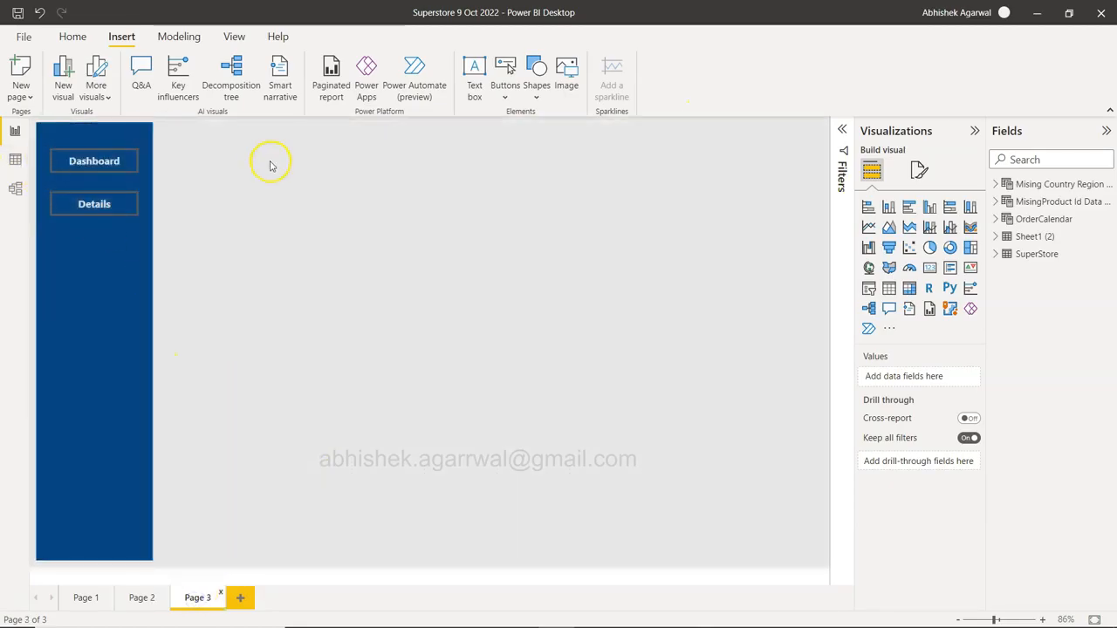
pyautogui.click(472, 66)
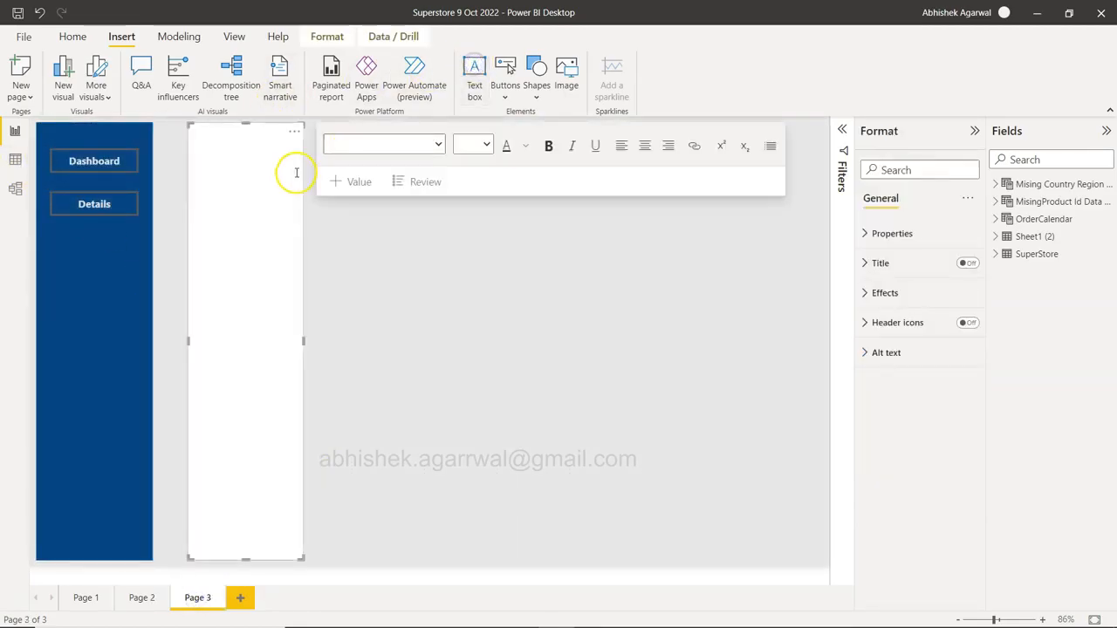
pyautogui.moveTo(243, 556); pyautogui.dragTo(256, 160)
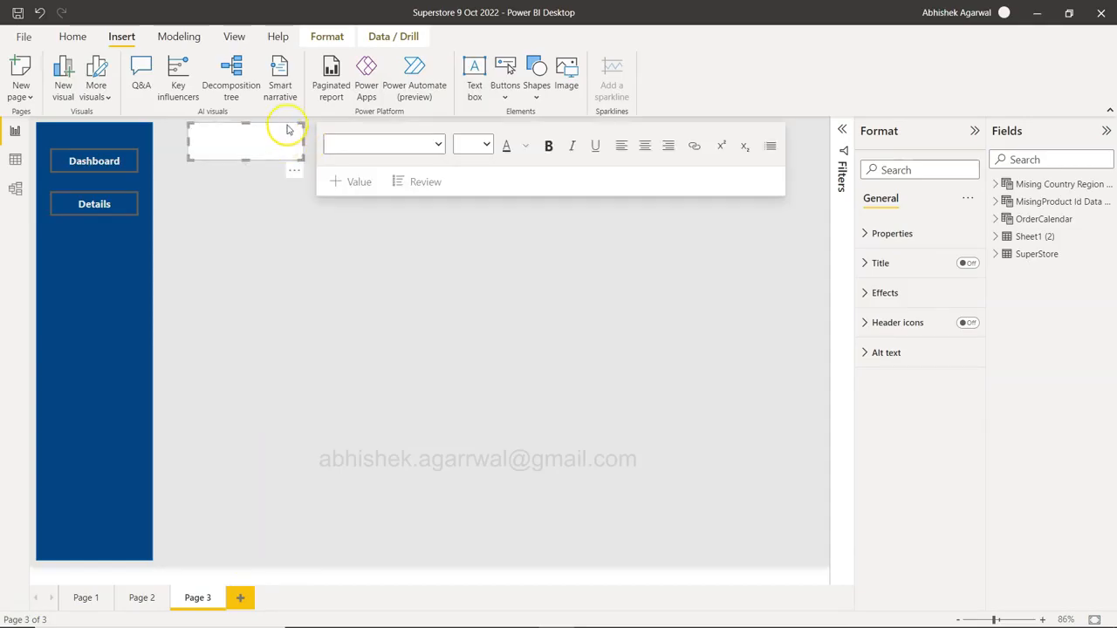
pyautogui.moveTo(287, 127); pyautogui.dragTo(820, 152)
pyautogui.click(821, 148)
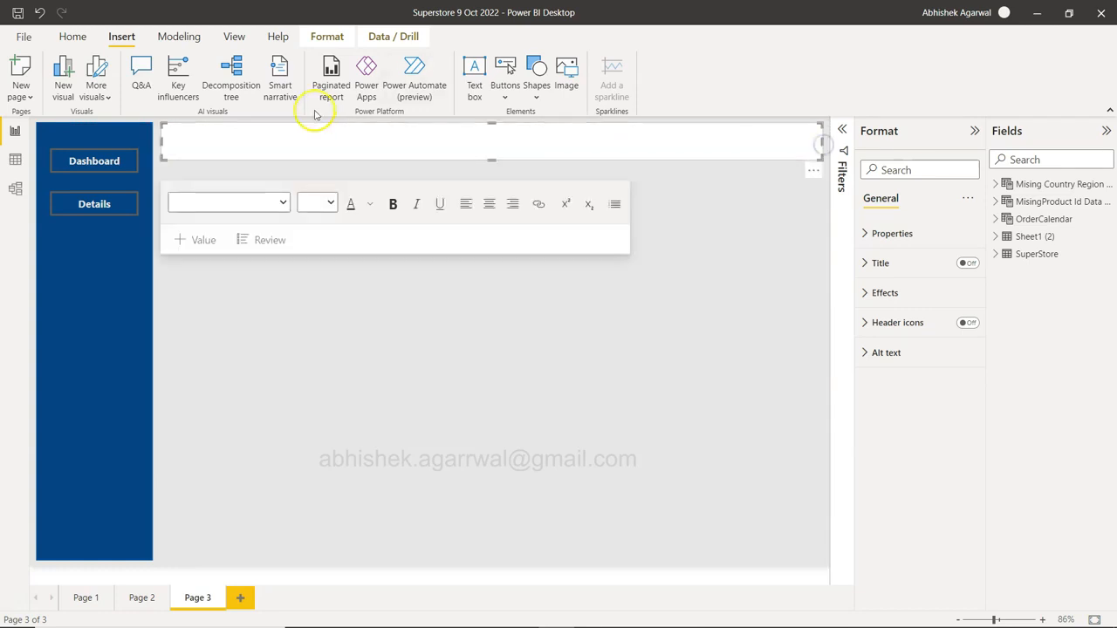
# - Enter the title "Sales Dashboard - Monthly" in the header text box and format it as bold with font size 28
pyautogui.click(302, 140)
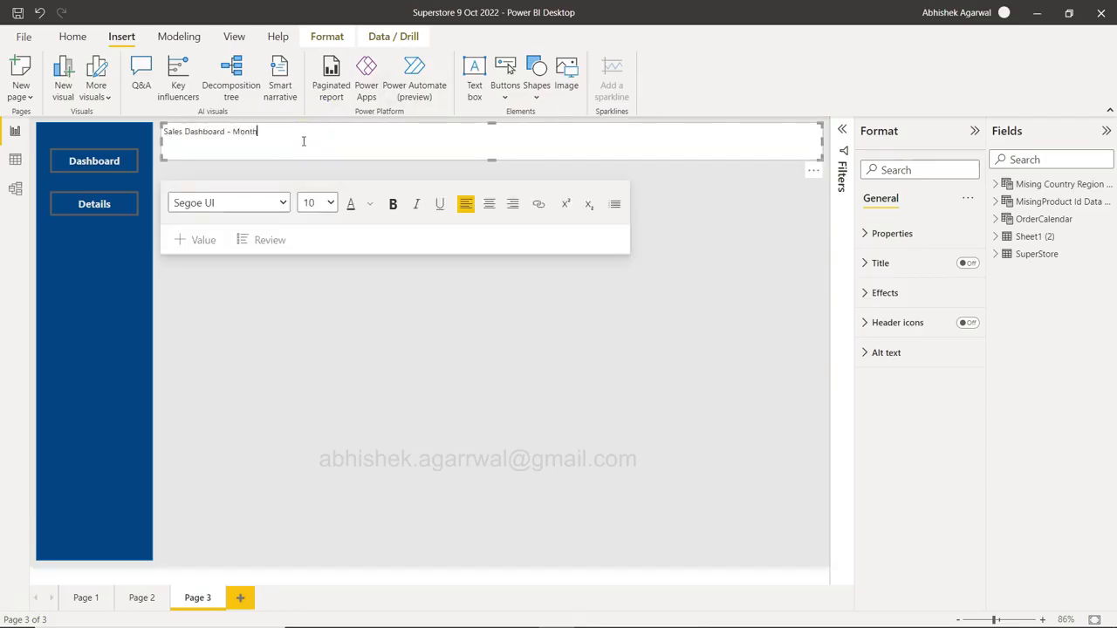
pyautogui.hotkey('ctrl', 'a')
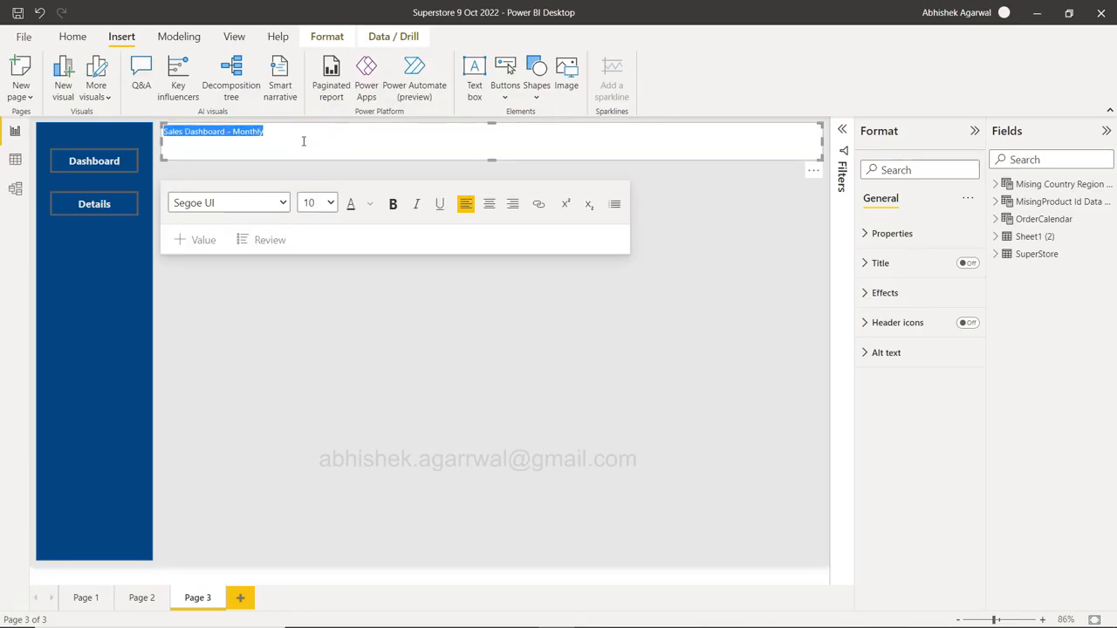
pyautogui.click(329, 202)
pyautogui.click(309, 384)
pyautogui.click(393, 203)
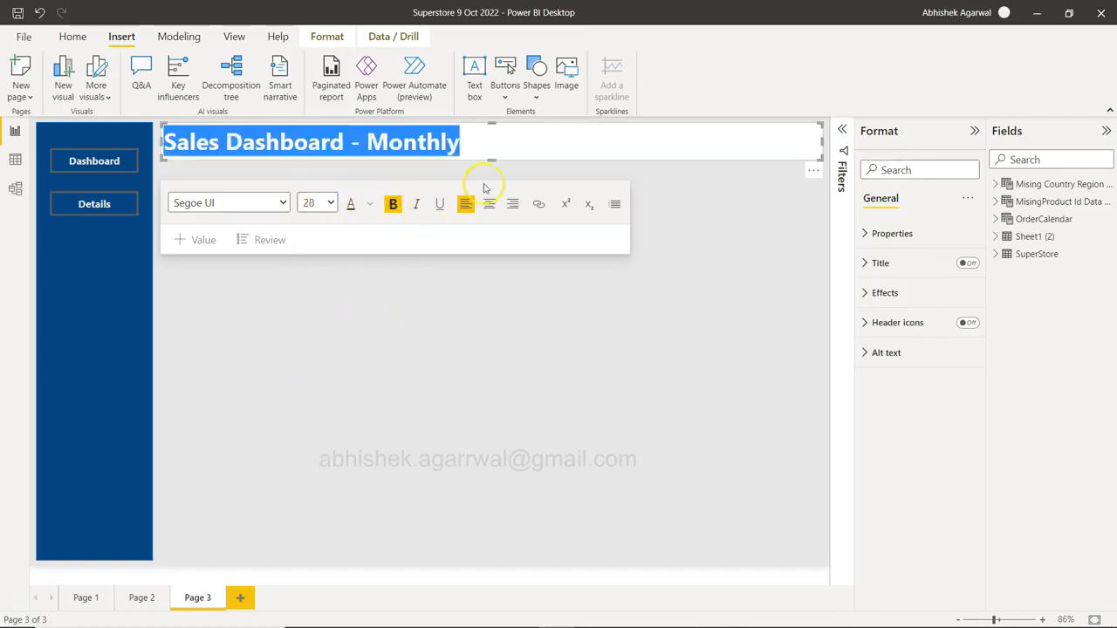
pyautogui.click(490, 139)
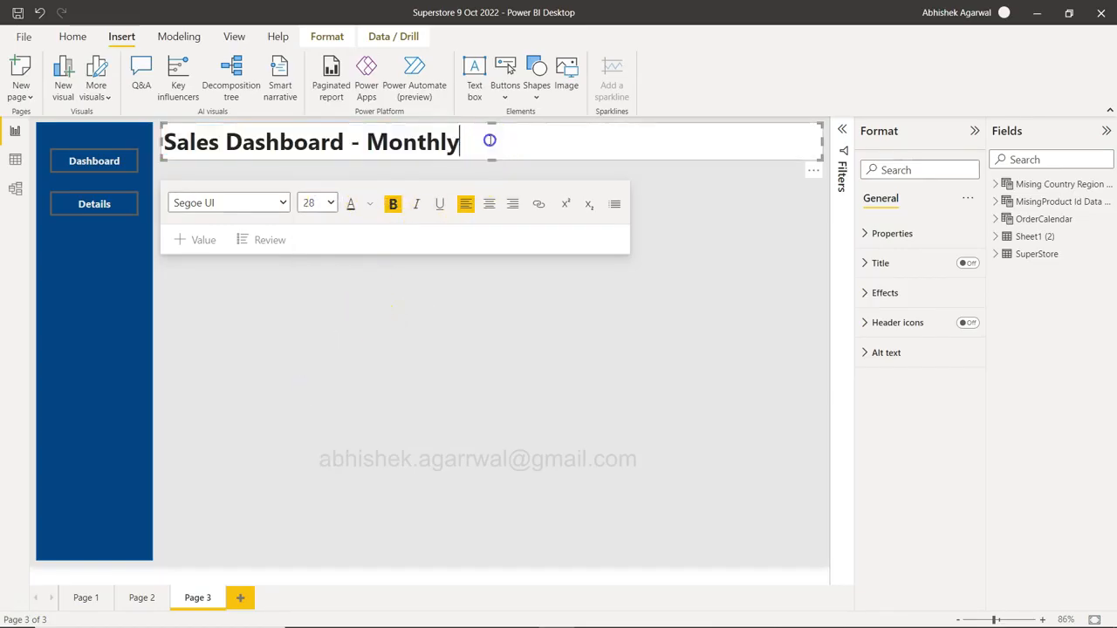
pyautogui.click(483, 321)
# - Check the title colour on Page 2, and set Page 3's title text to the darkest shade of the light blue theme colour
pyautogui.click(141, 598)
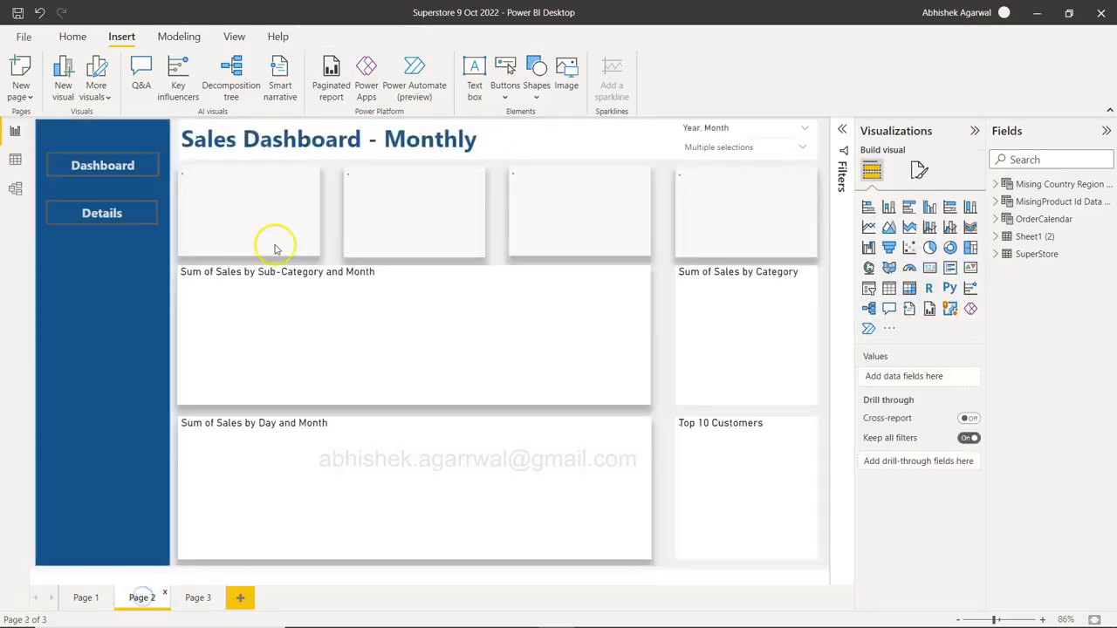
pyautogui.click(197, 598)
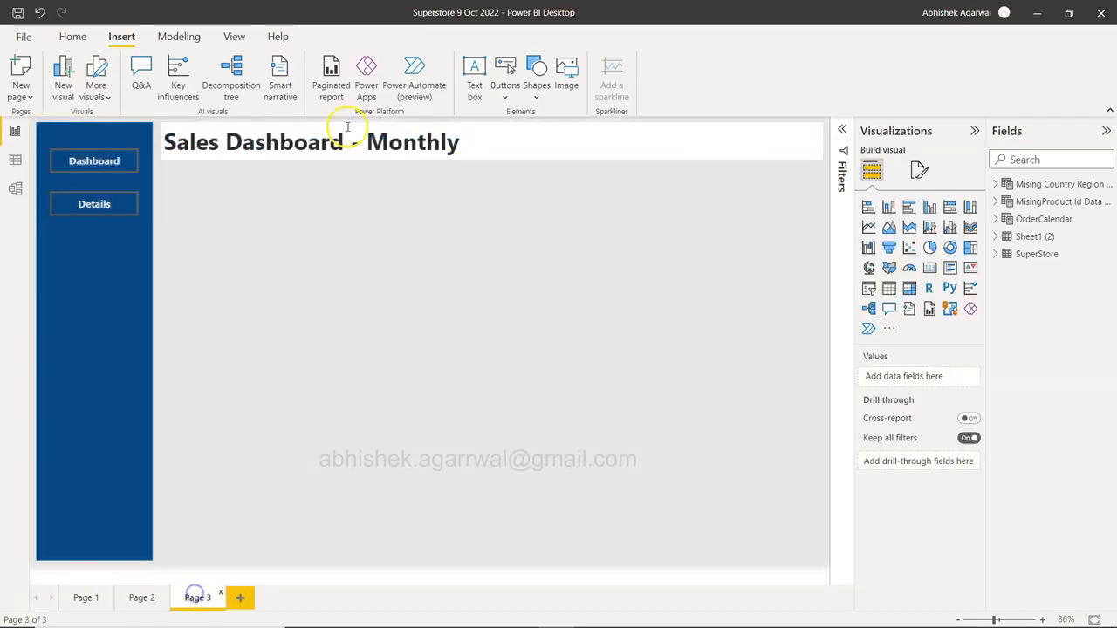
pyautogui.click(347, 142)
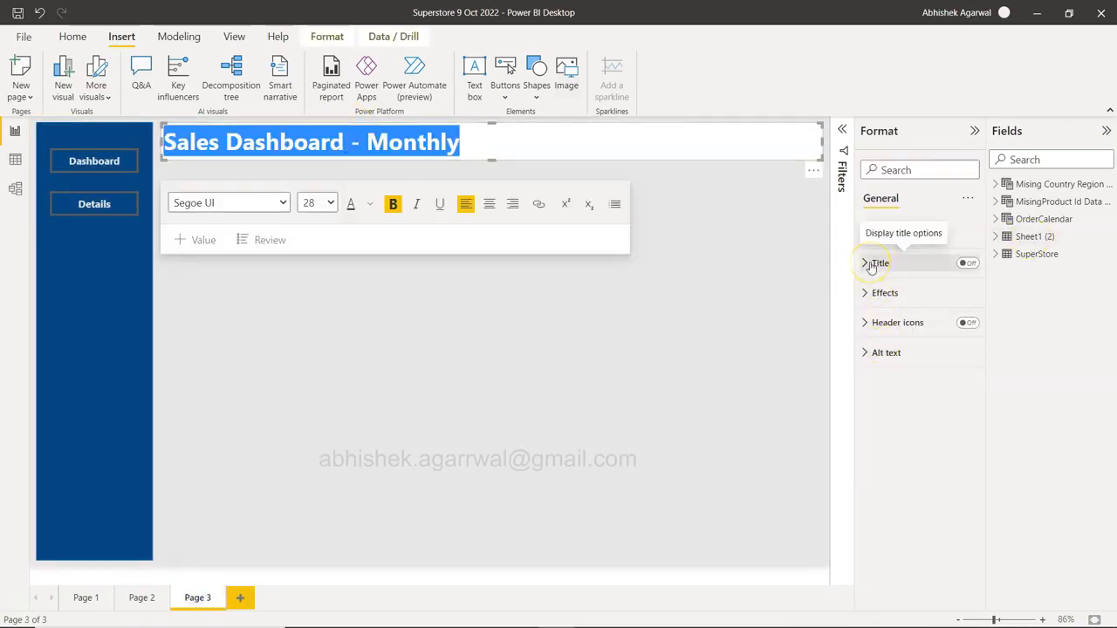
pyautogui.click(369, 206)
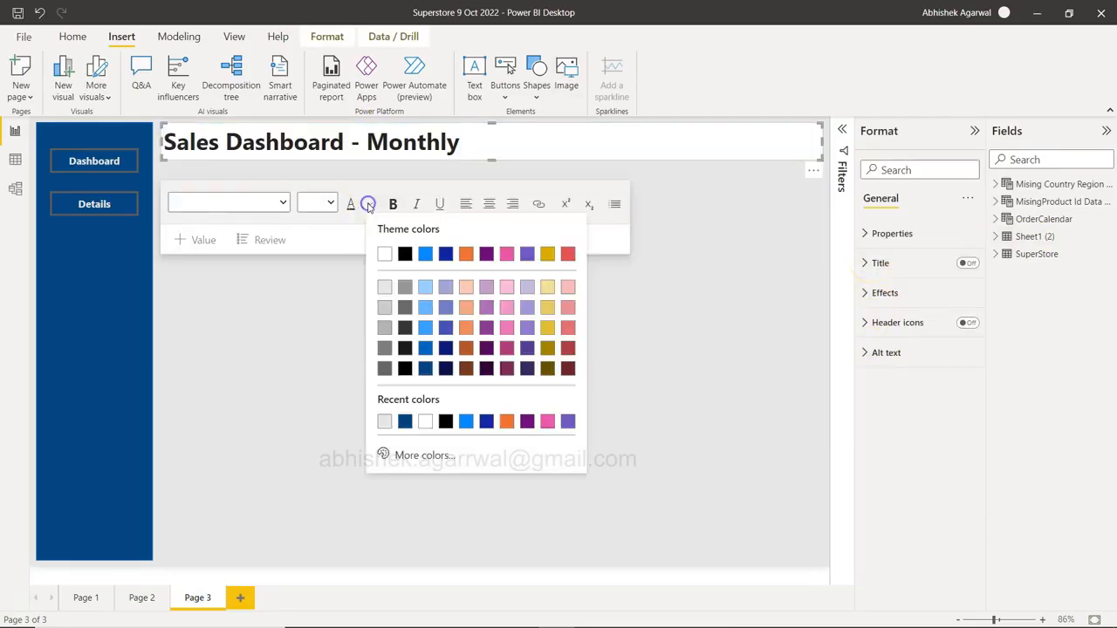
pyautogui.click(425, 369)
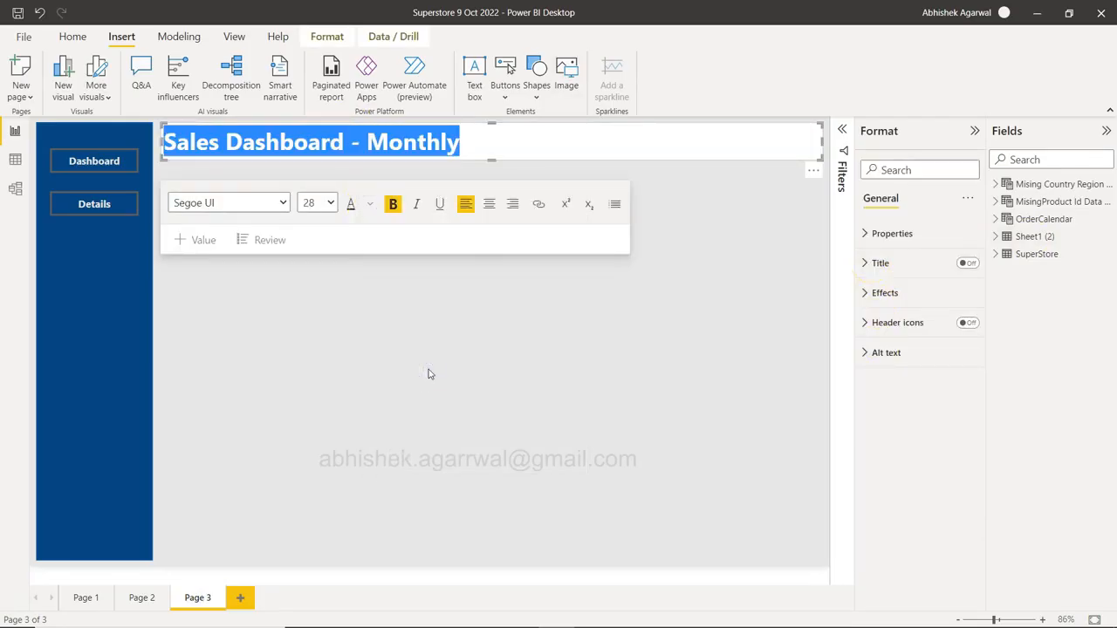
pyautogui.click(429, 372)
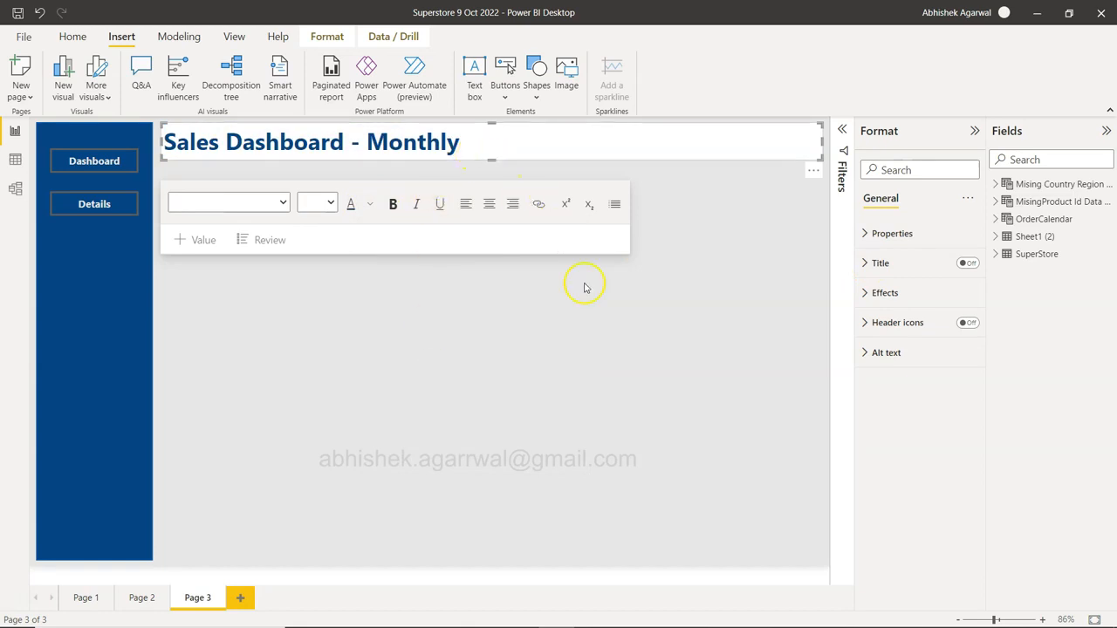
pyautogui.click(654, 408)
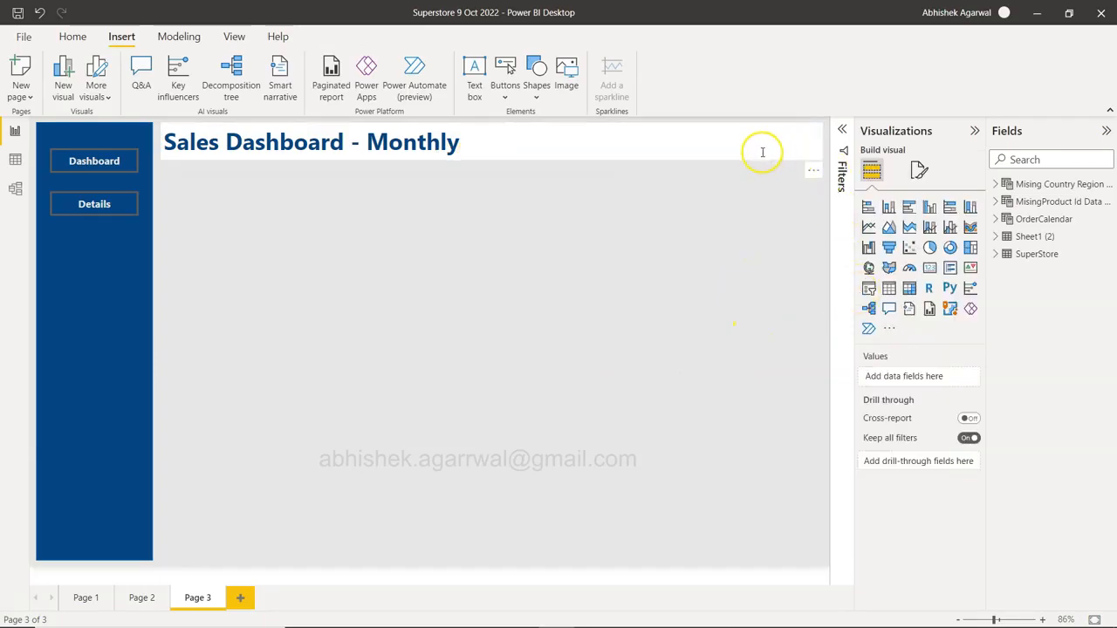
# - Browse the fields of the SuperStore table and expand the Order Month field to see its date hierarchy
pyautogui.click(999, 255)
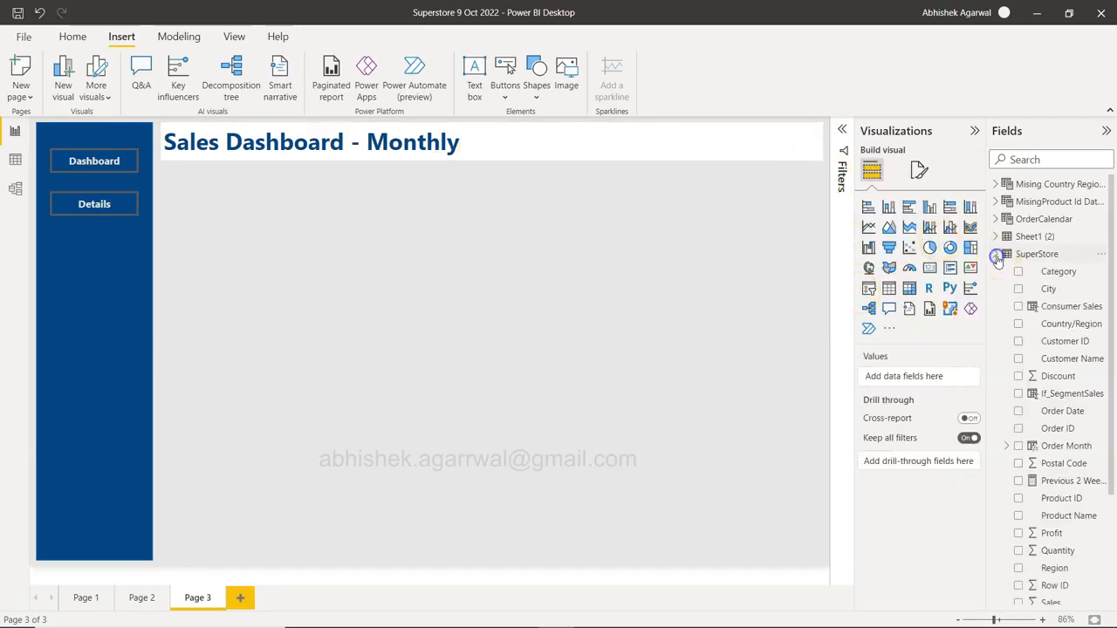
pyautogui.scroll(-1, 1043, 423)
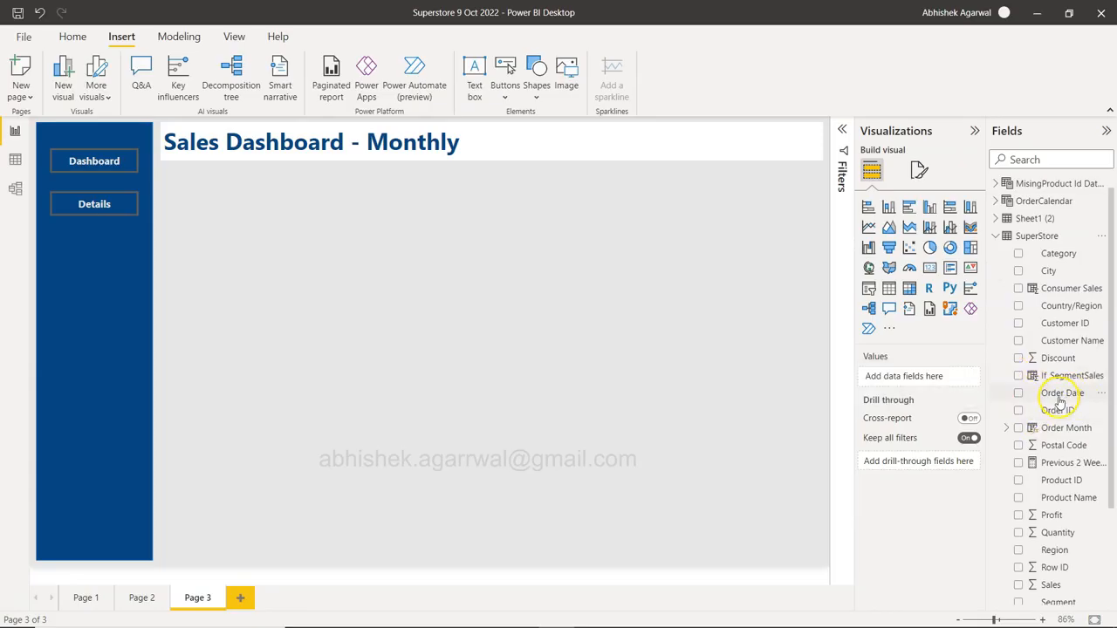
pyautogui.click(1007, 429)
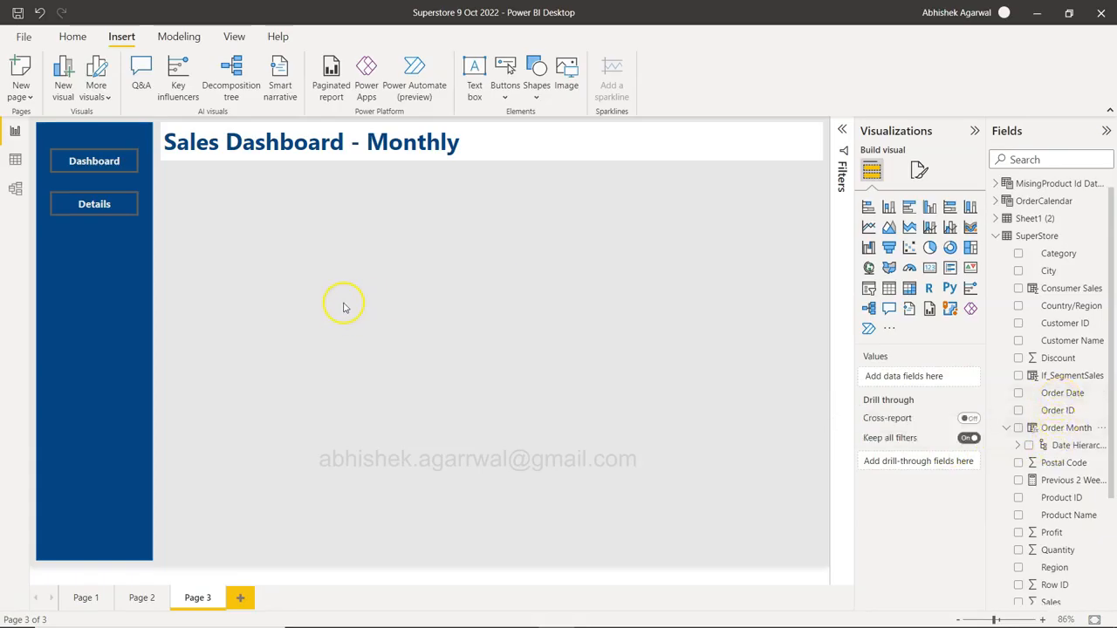
# - In the SuperStore table's data, review the format options of the Order Date column and the formula and format of the Order Month column
pyautogui.click(15, 161)
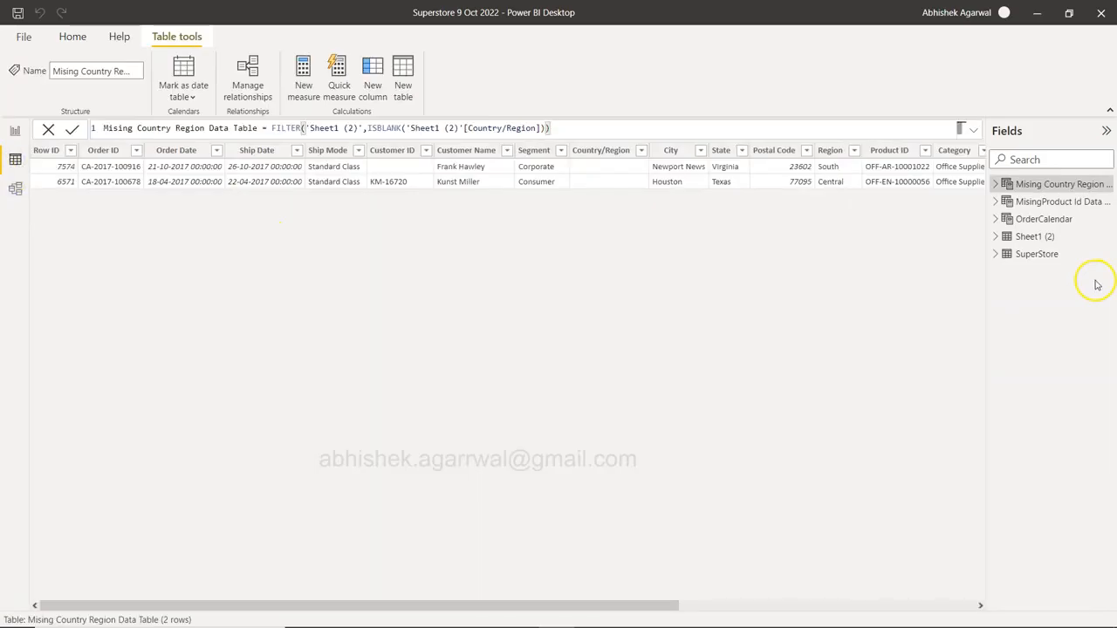
pyautogui.click(1032, 254)
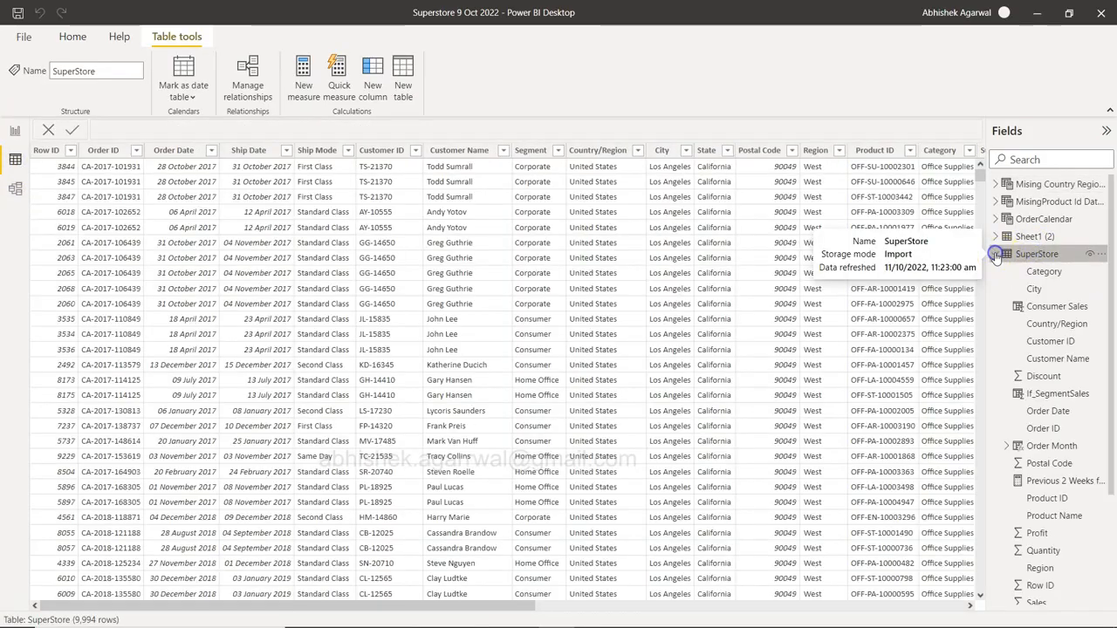
pyautogui.click(1046, 411)
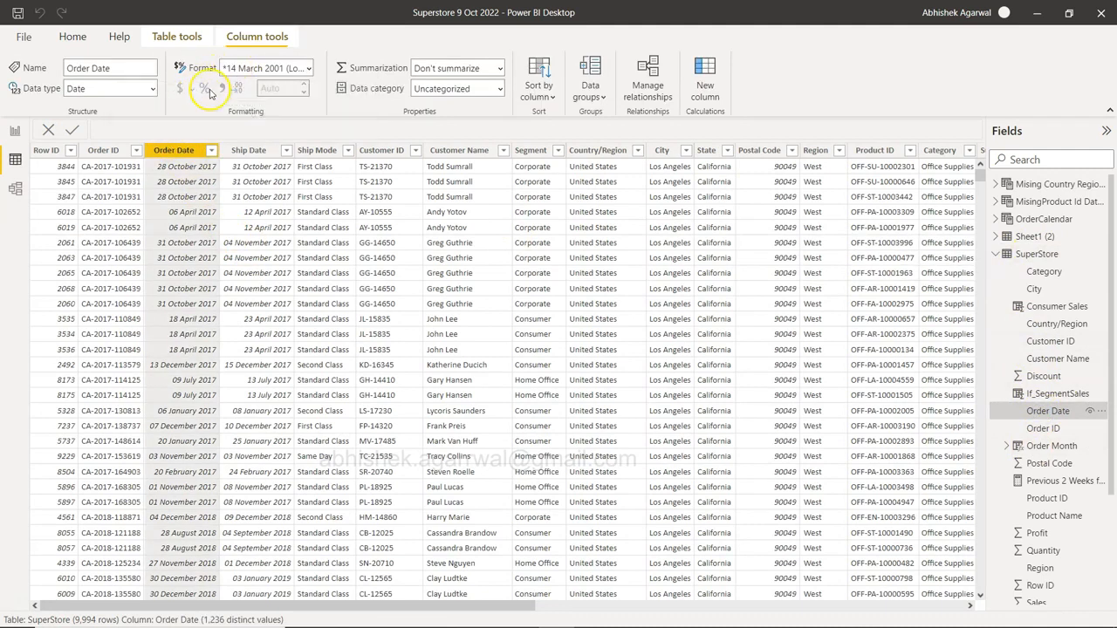
pyautogui.click(308, 69)
pyautogui.click(154, 105)
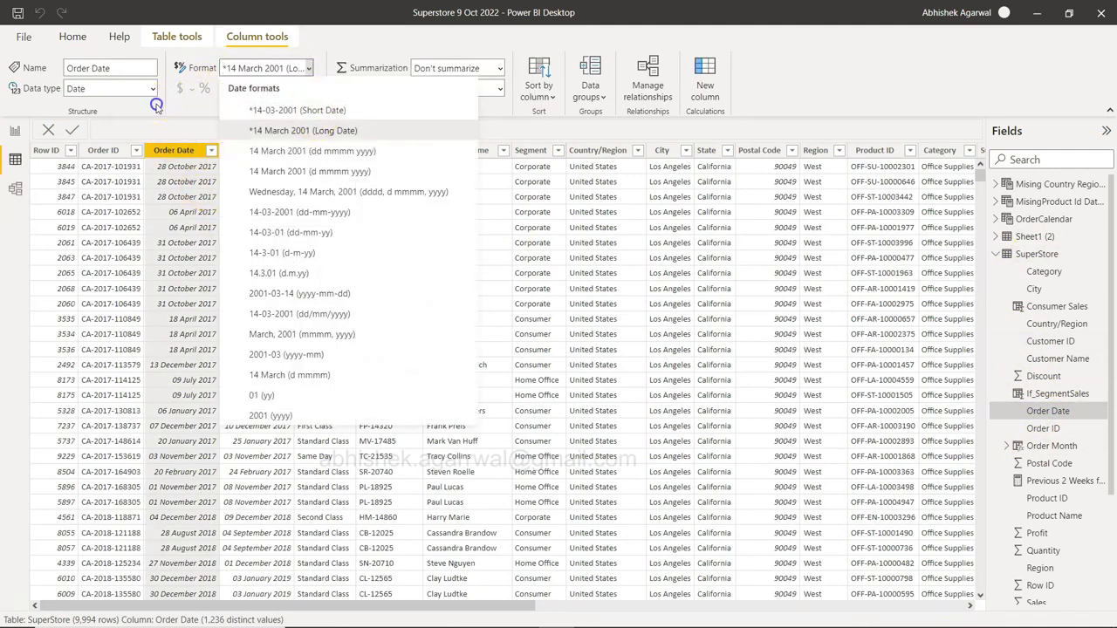
pyautogui.click(1006, 446)
pyautogui.click(1047, 446)
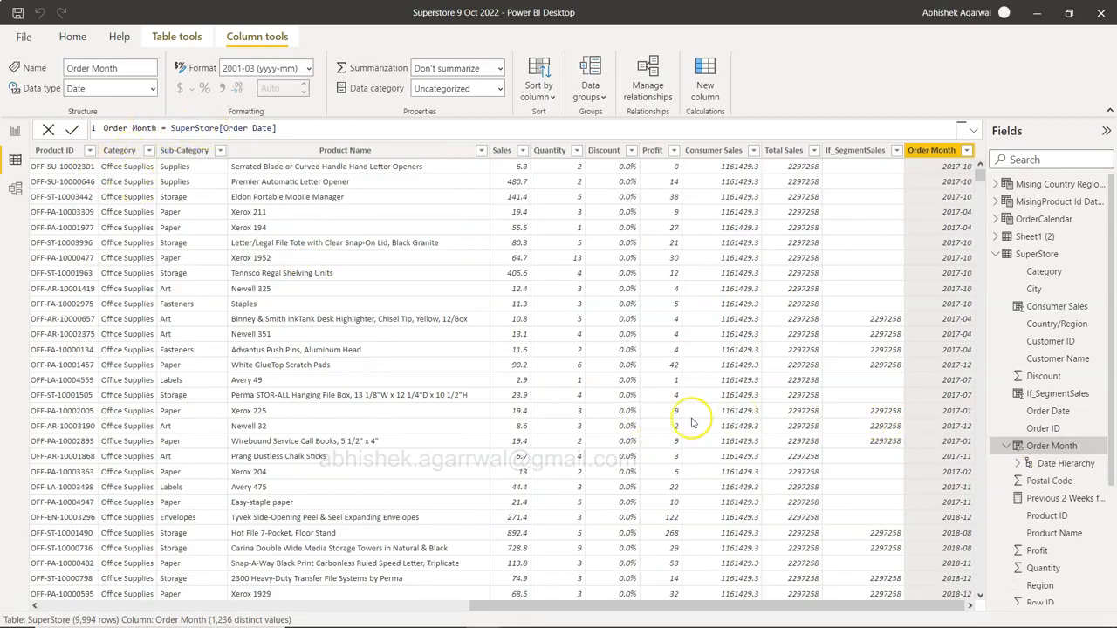
# - Review the available date formats for the Order Month column, and return to the report's Page 3
pyautogui.click(308, 69)
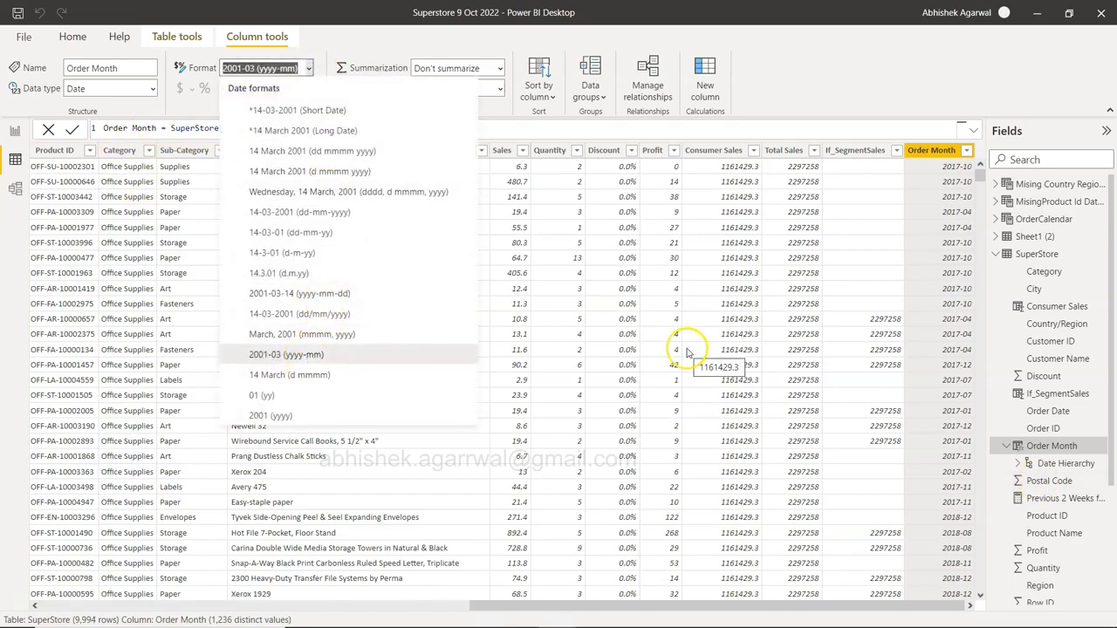
pyautogui.click(917, 325)
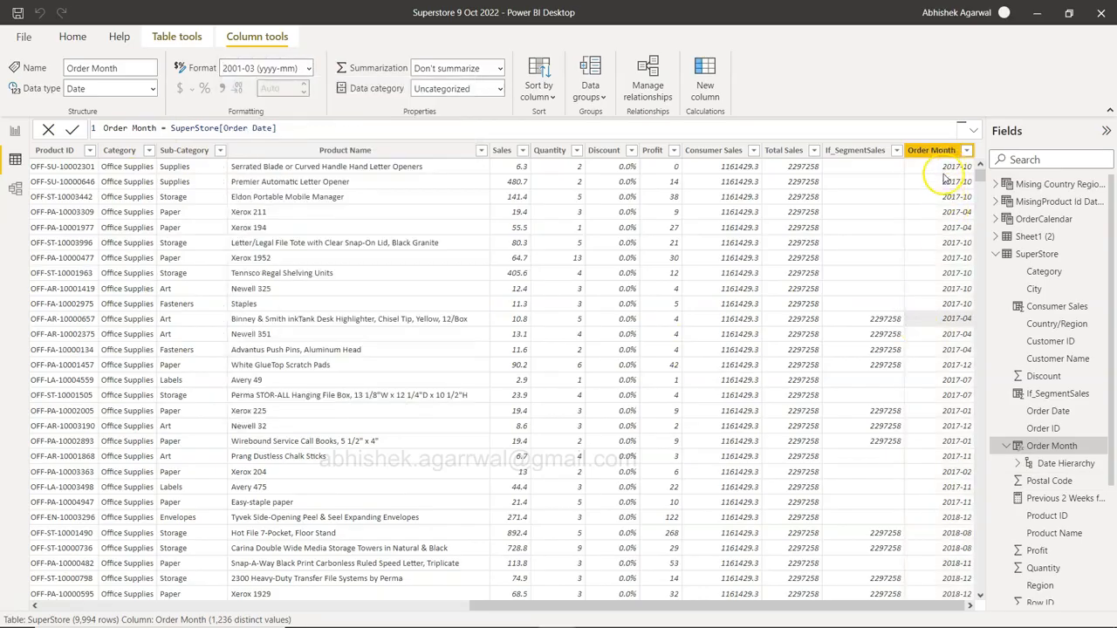
pyautogui.click(16, 131)
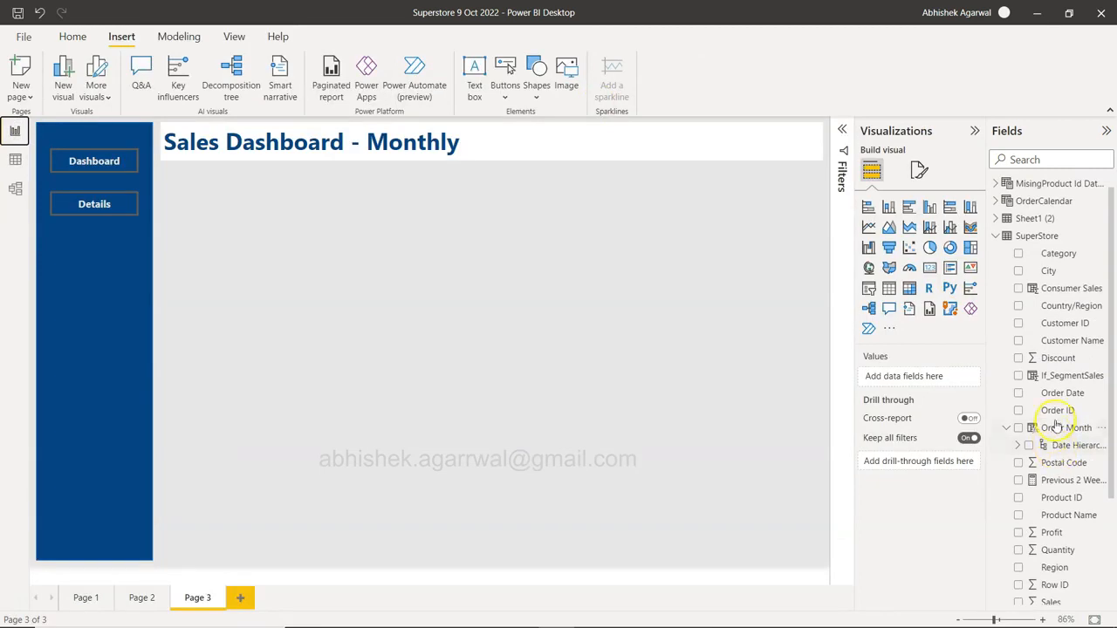
# - Expand Order Month's date hierarchy in the SuperStore table and add a slicer based on the Order Month field
pyautogui.click(1019, 446)
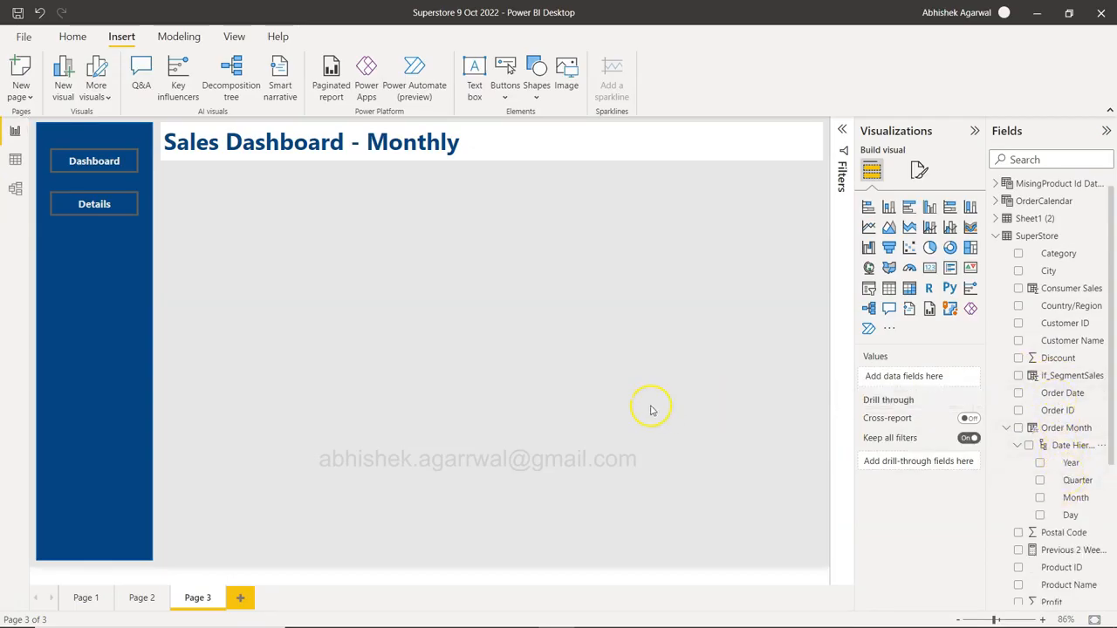
pyautogui.click(868, 289)
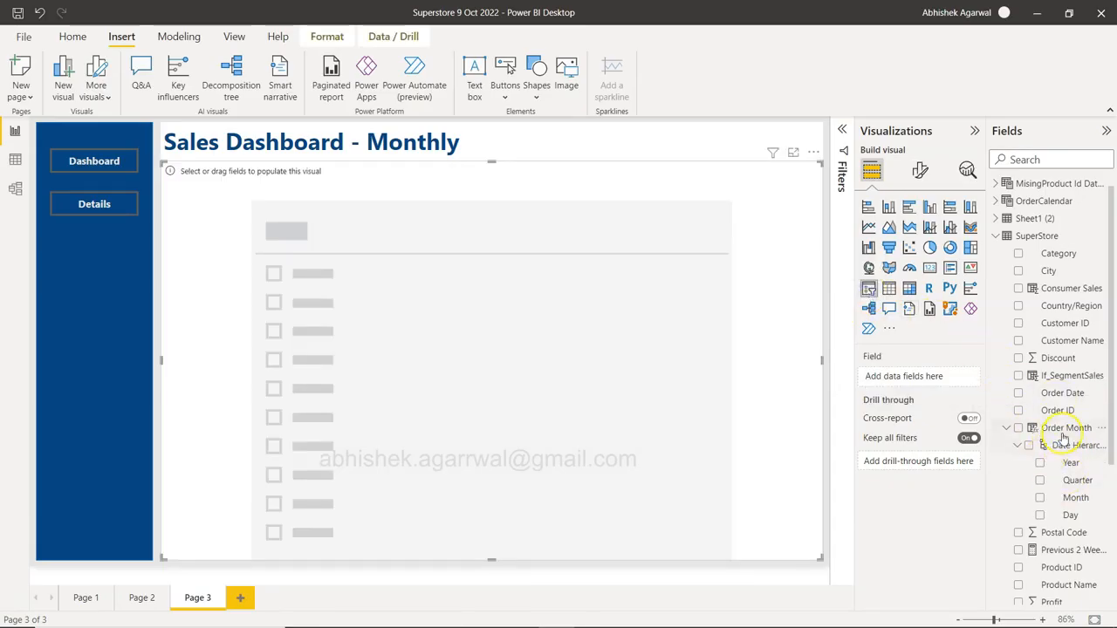
pyautogui.moveTo(1067, 433); pyautogui.dragTo(932, 378)
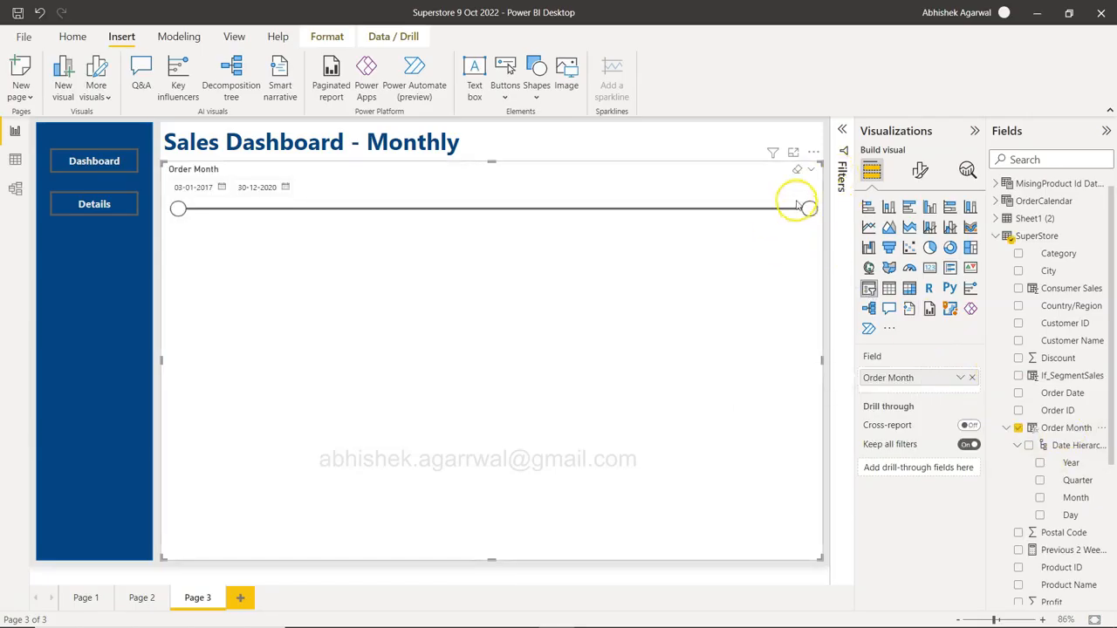
# - Shrink the Order Month slicer to a small box and place it at the right end of the title header
pyautogui.moveTo(820, 358); pyautogui.dragTo(301, 341)
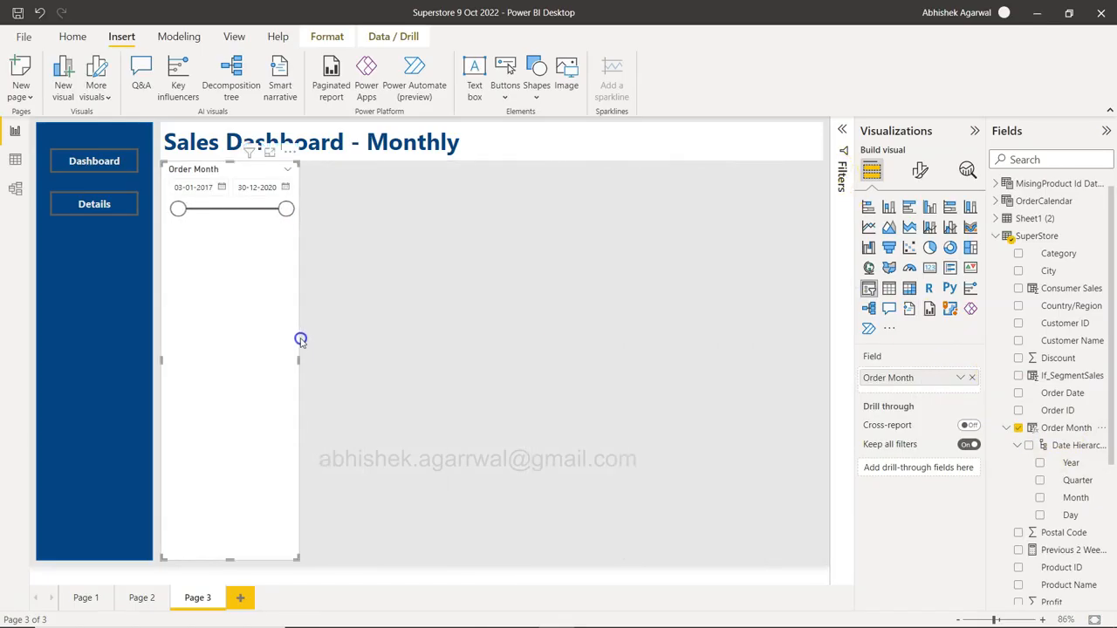
pyautogui.moveTo(227, 558); pyautogui.dragTo(222, 225)
pyautogui.moveTo(261, 172); pyautogui.dragTo(751, 138)
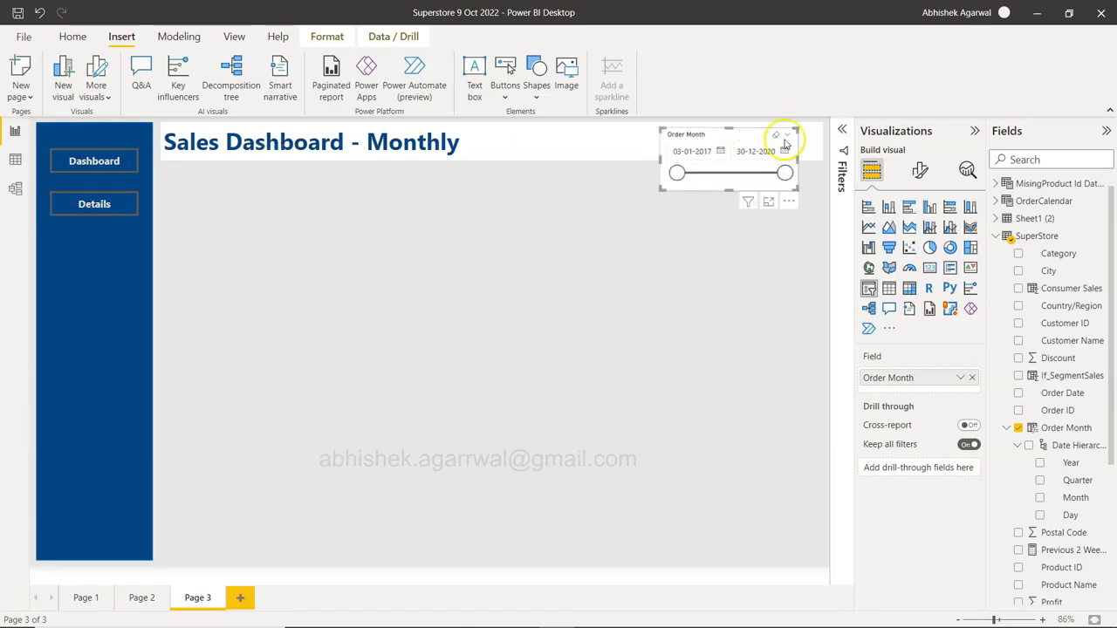
# - Change the Order Month slicer's type to Dropdown and reduce its height to fit the title header
pyautogui.click(788, 137)
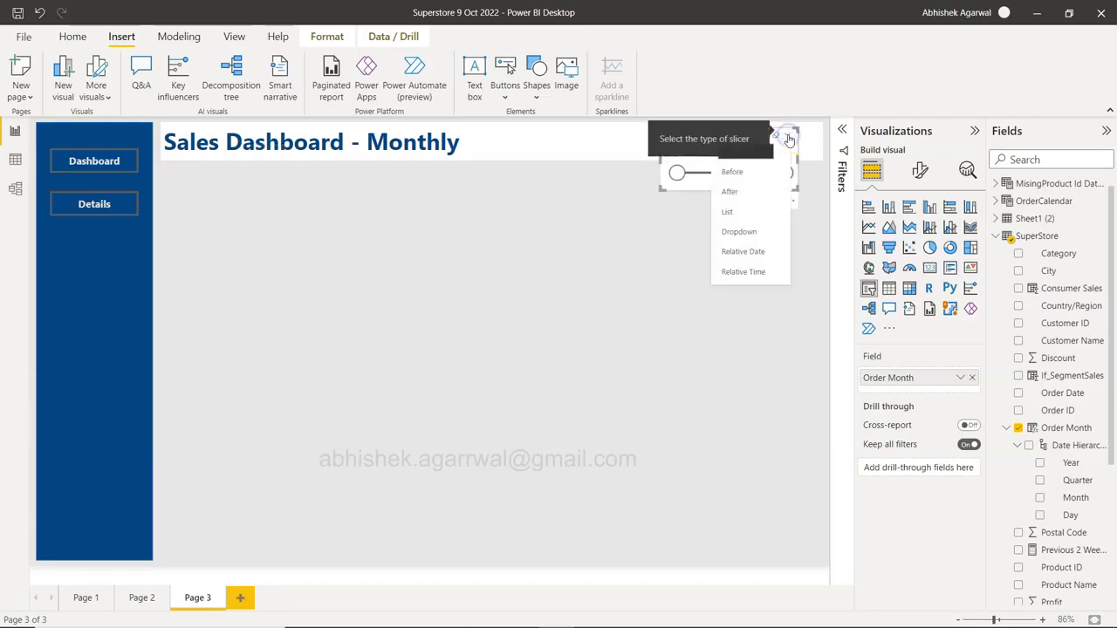
pyautogui.click(739, 231)
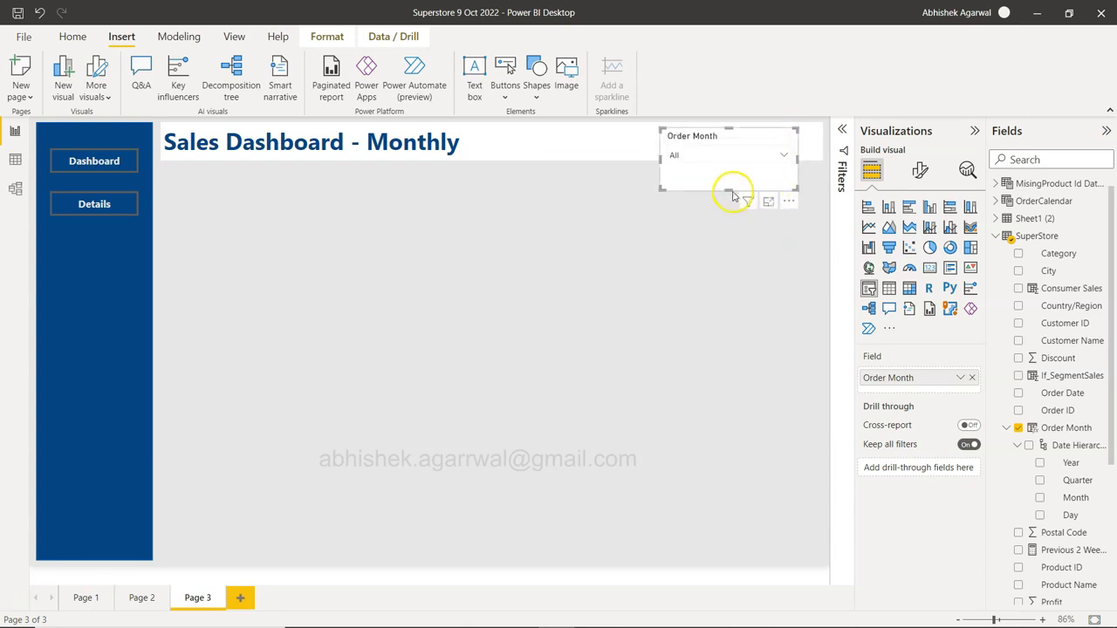
pyautogui.moveTo(728, 190); pyautogui.dragTo(736, 136)
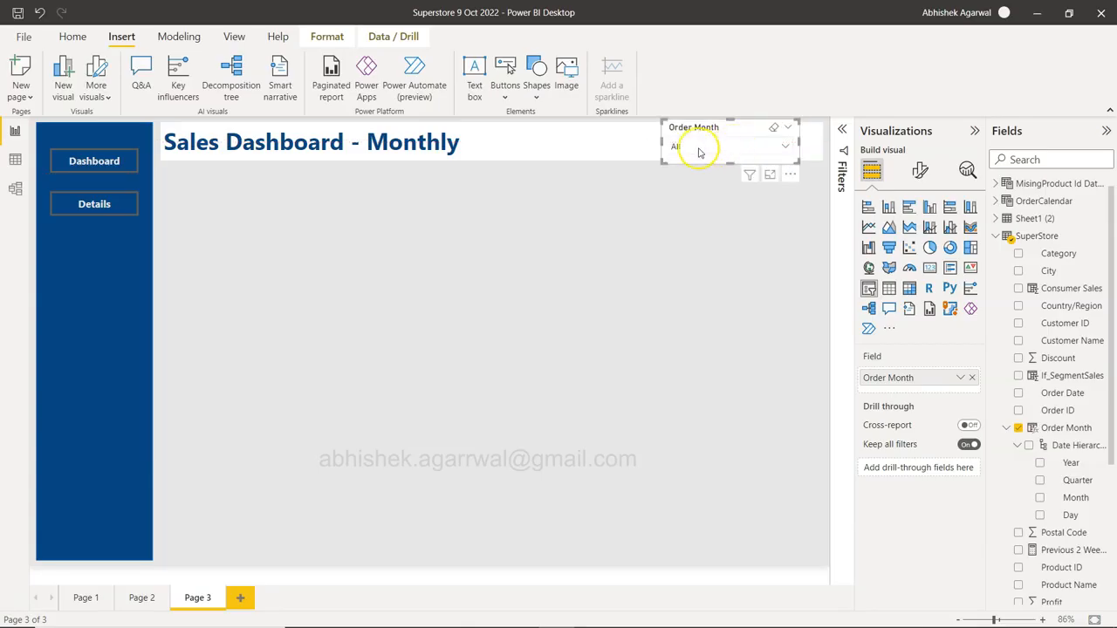
# - Make the header text box slightly taller and align it and the slicer with the top of the blue sidebar
pyautogui.click(628, 141)
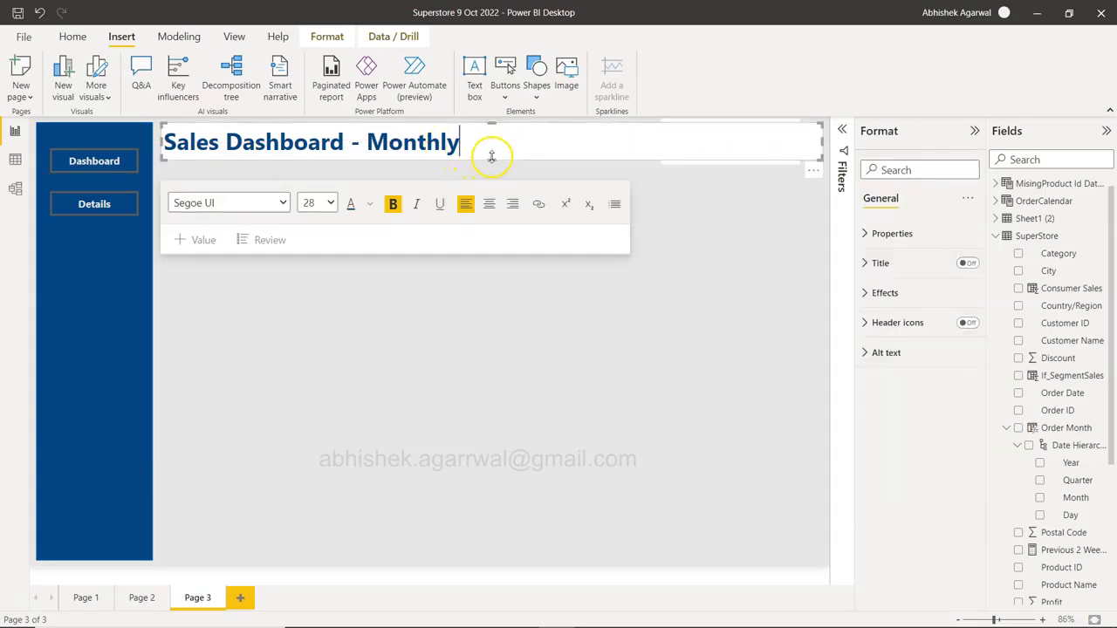
pyautogui.moveTo(492, 159); pyautogui.dragTo(492, 164)
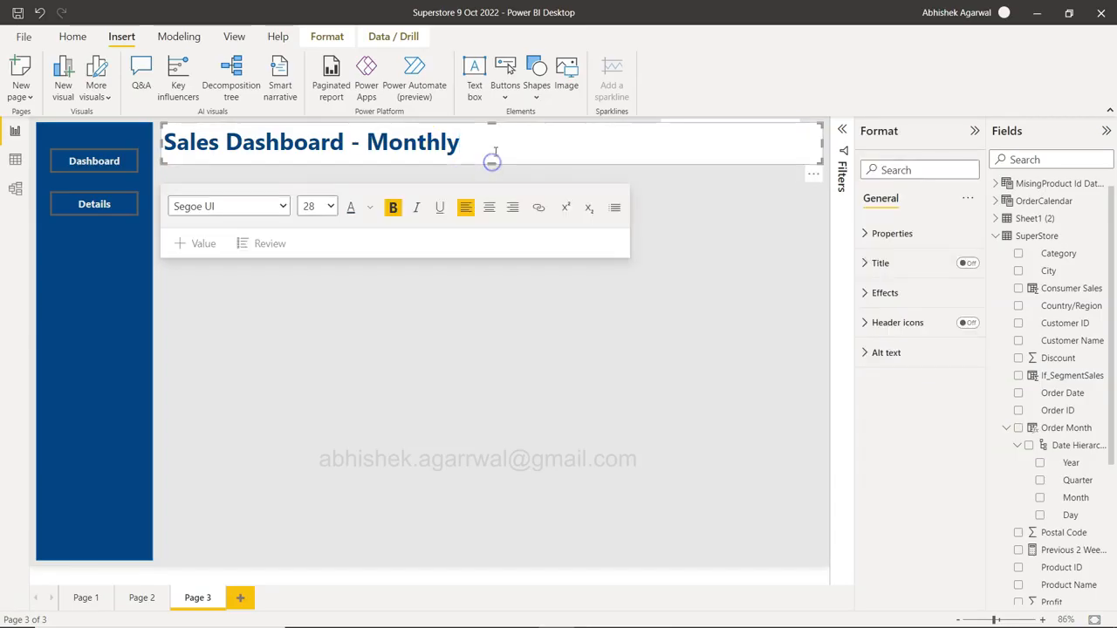
pyautogui.moveTo(490, 123); pyautogui.dragTo(492, 120)
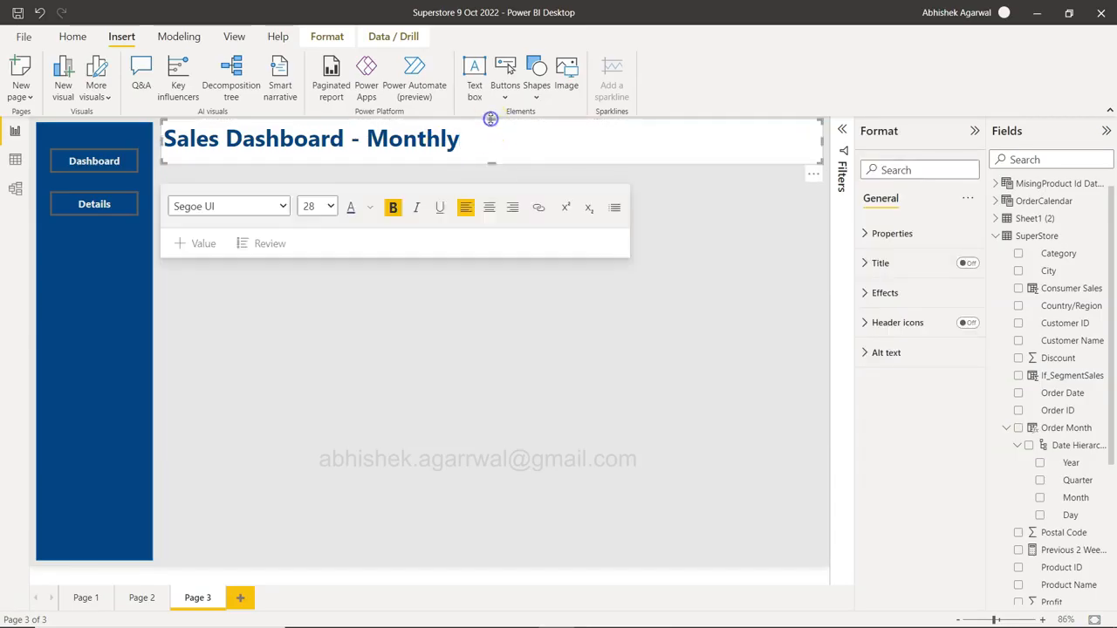
pyautogui.click(668, 299)
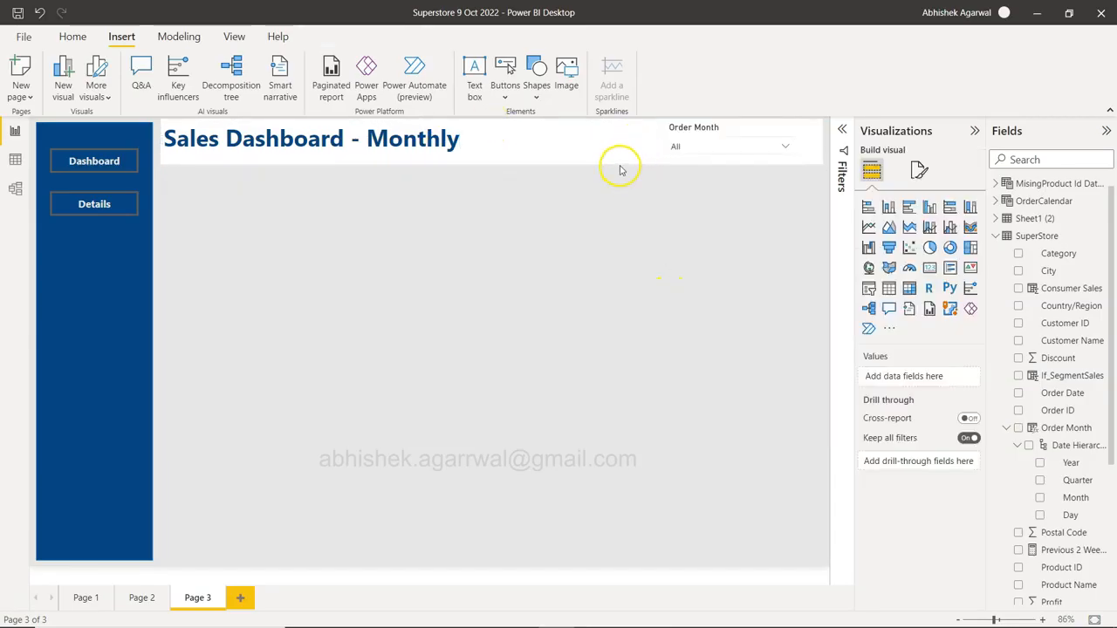
pyautogui.click(549, 131)
pyautogui.moveTo(533, 123); pyautogui.dragTo(533, 128)
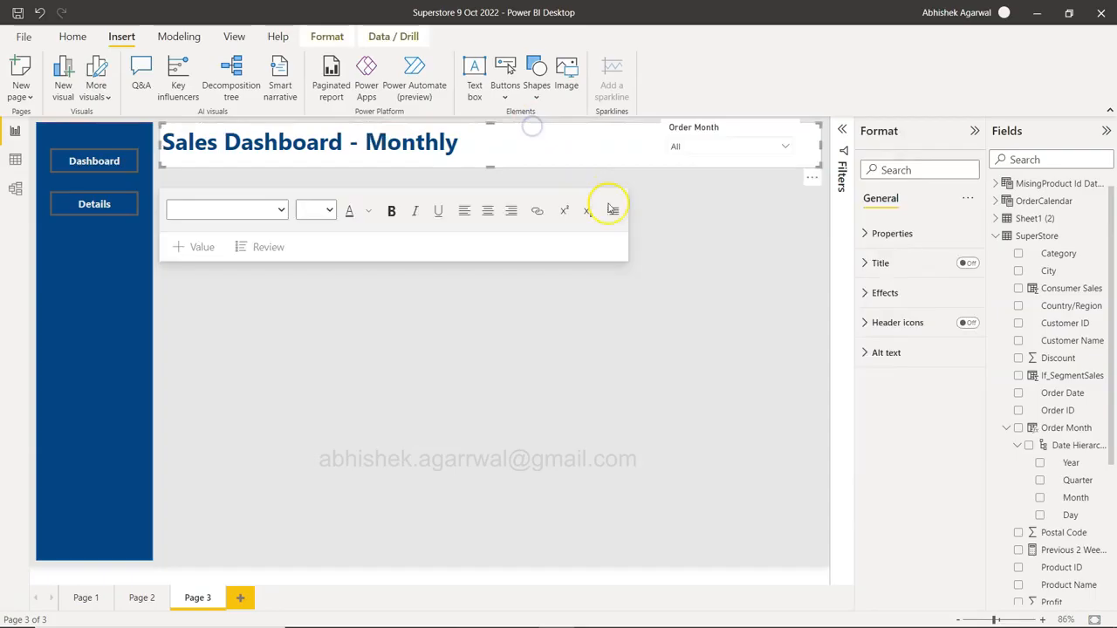
pyautogui.click(718, 236)
pyautogui.moveTo(739, 122); pyautogui.dragTo(740, 130)
pyautogui.click(744, 233)
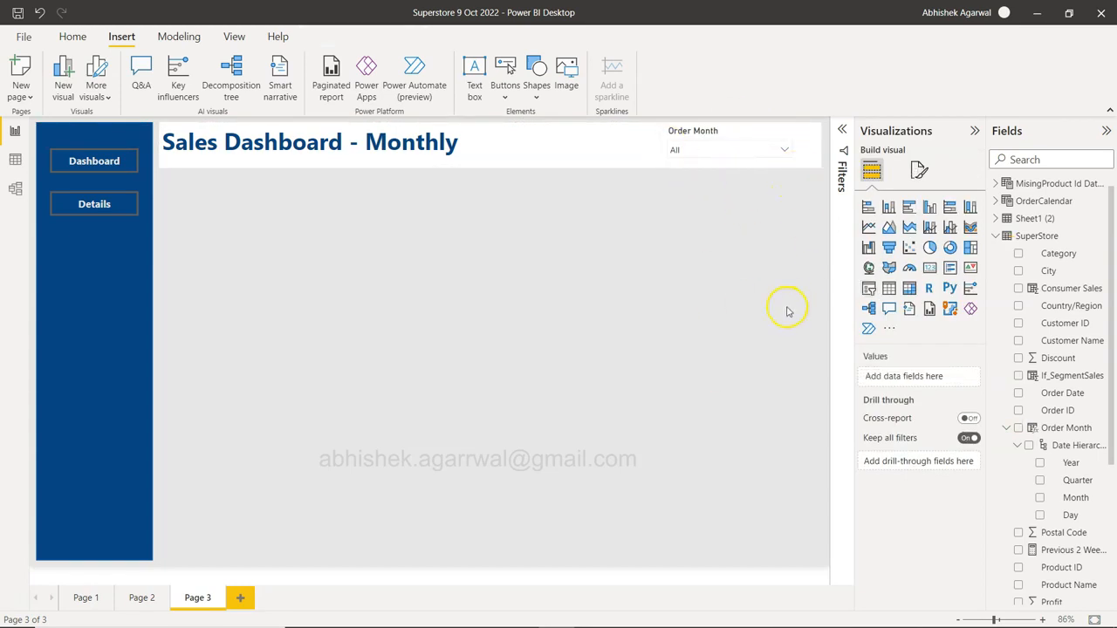
# - Check the Order Month slicer's field options and look through the values in its dropdown list
pyautogui.click(743, 138)
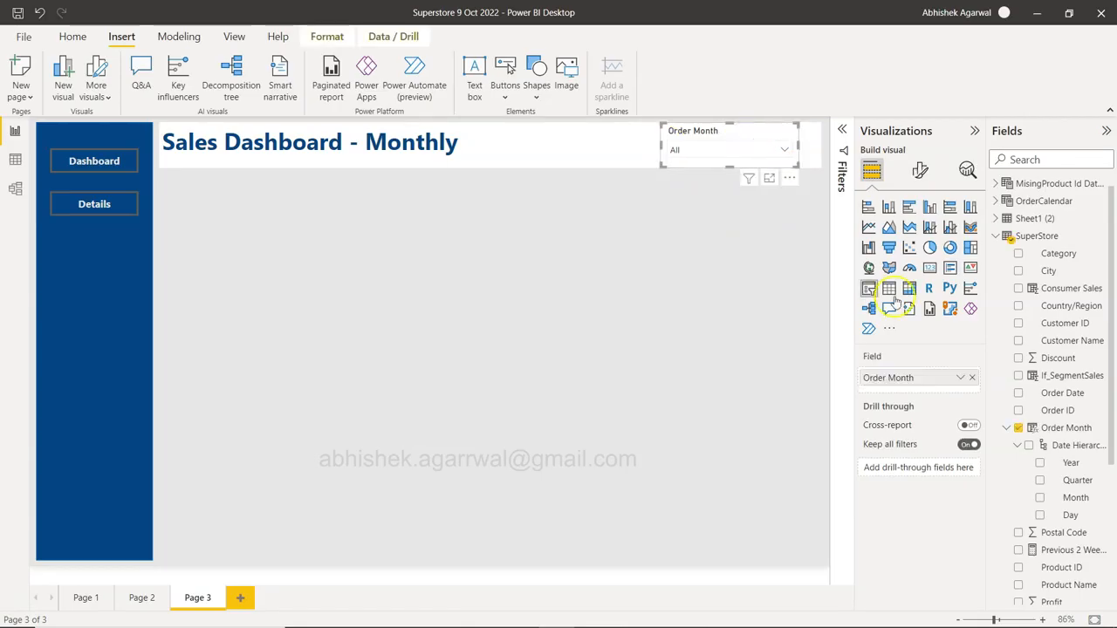
pyautogui.click(960, 377)
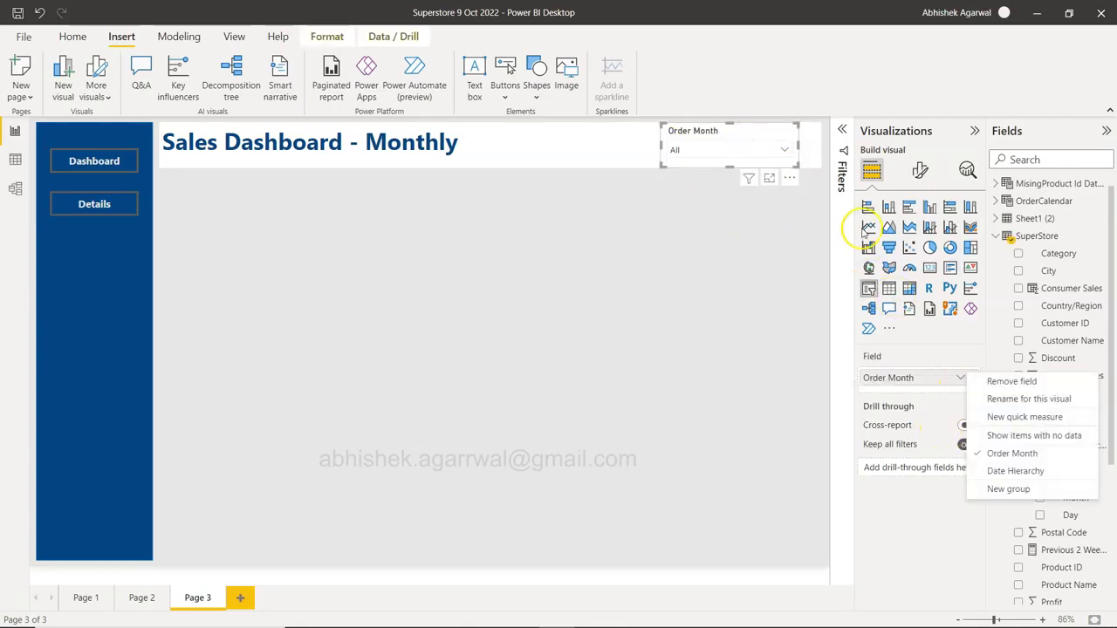
pyautogui.click(784, 149)
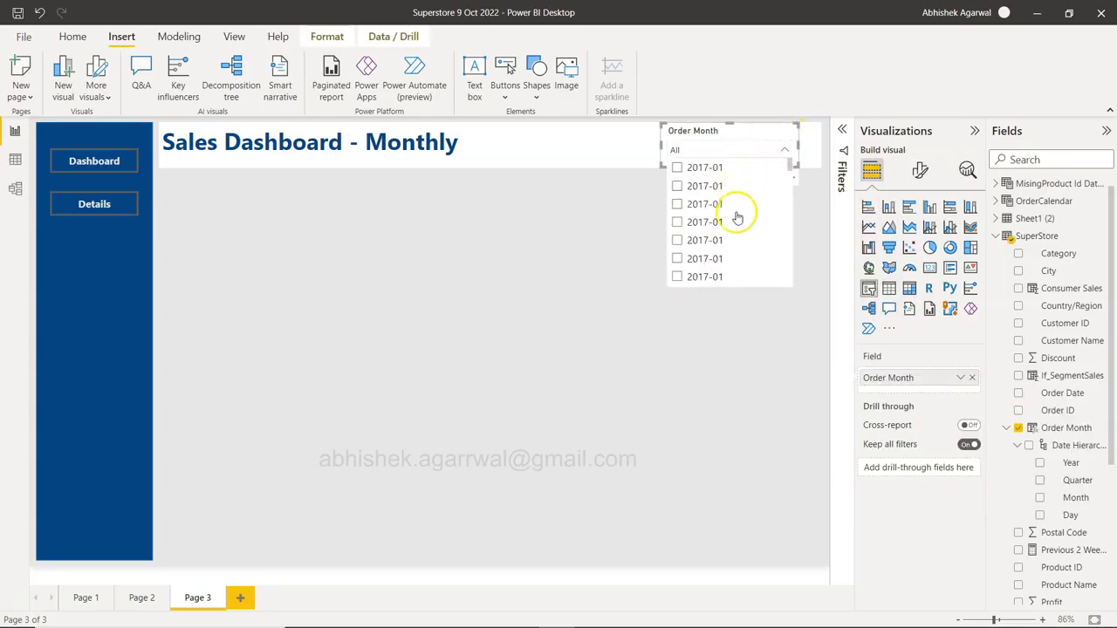
pyautogui.scroll(-10, 736, 223)
pyautogui.scroll(-5, 736, 224)
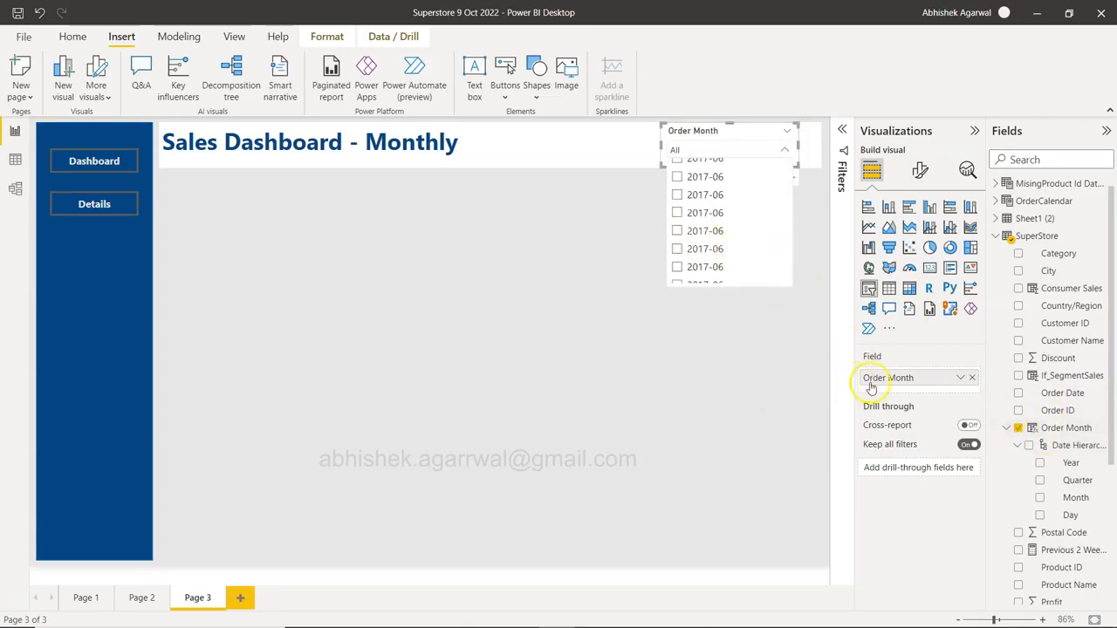
# - Replace the slicer's Order Month field with the Year and Month levels of its date hierarchy
pyautogui.click(973, 379)
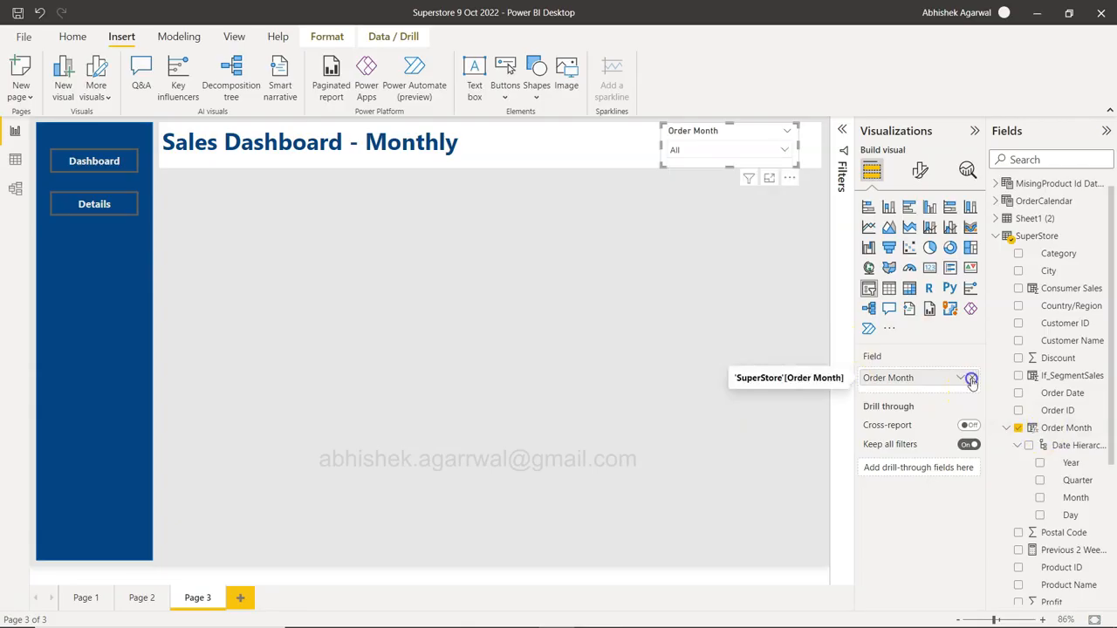
pyautogui.click(1076, 463)
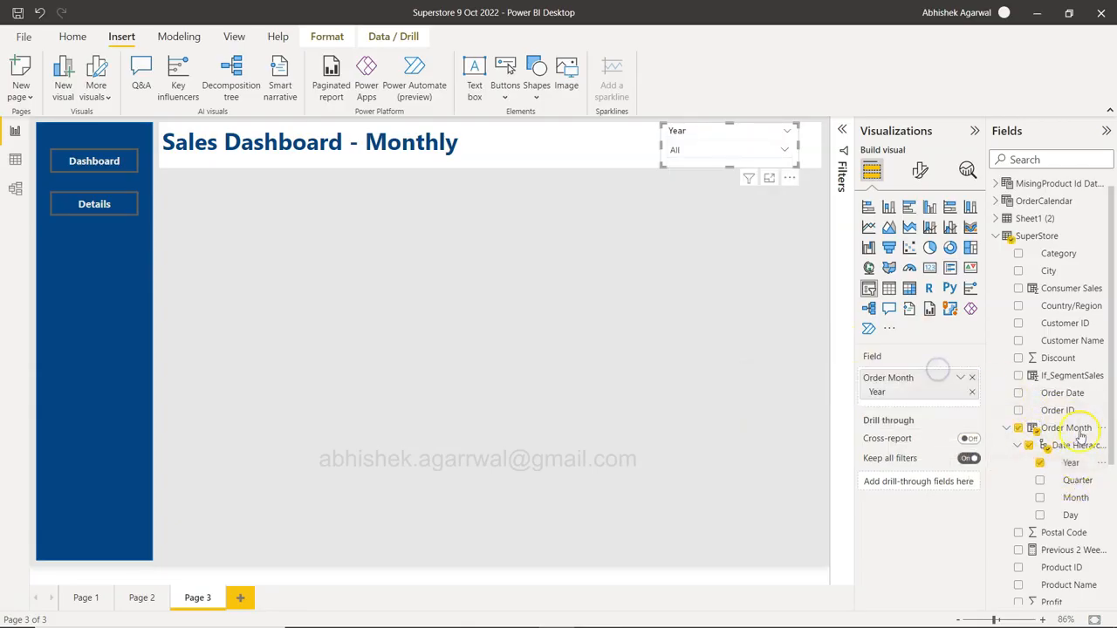
pyautogui.moveTo(1081, 506); pyautogui.dragTo(930, 406)
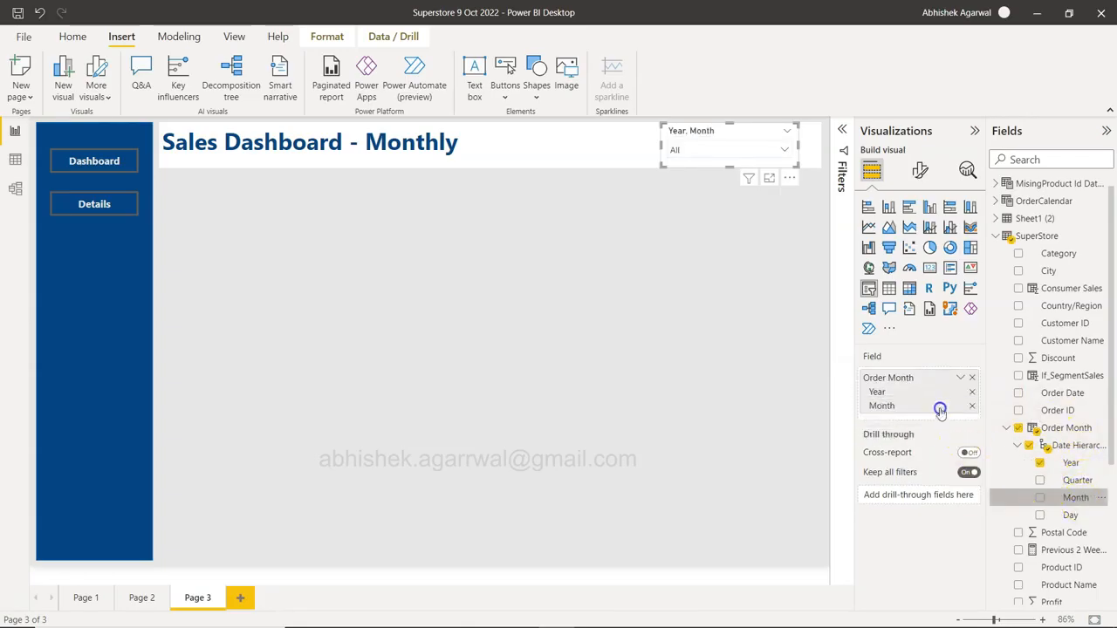
# - Check the years in the slicer's dropdown list and the months under 2020, and close the list
pyautogui.click(783, 150)
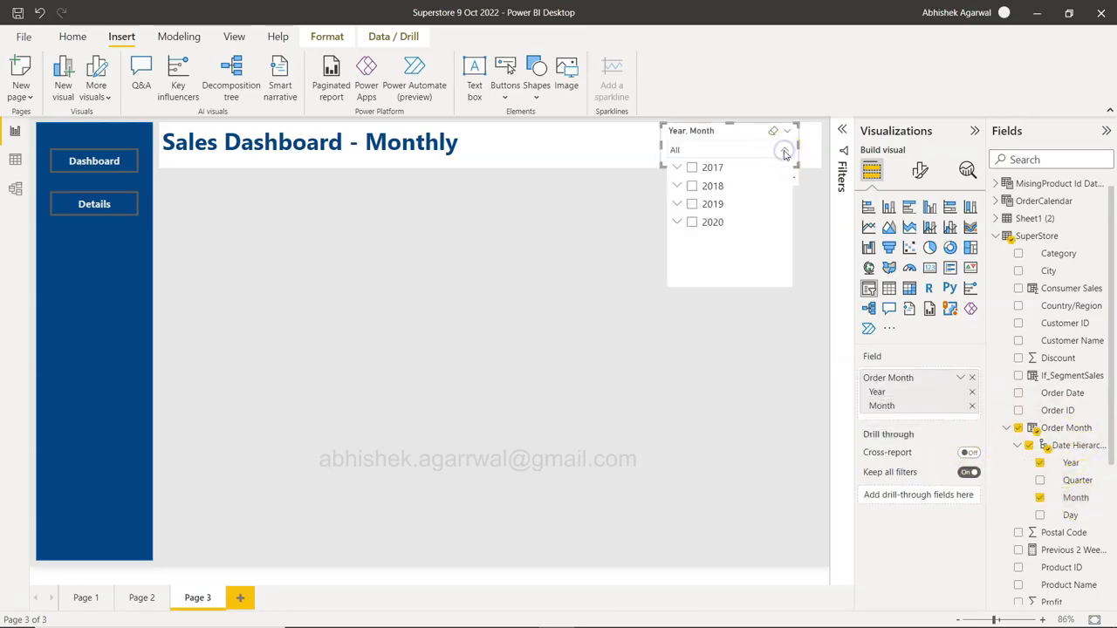
pyautogui.click(679, 223)
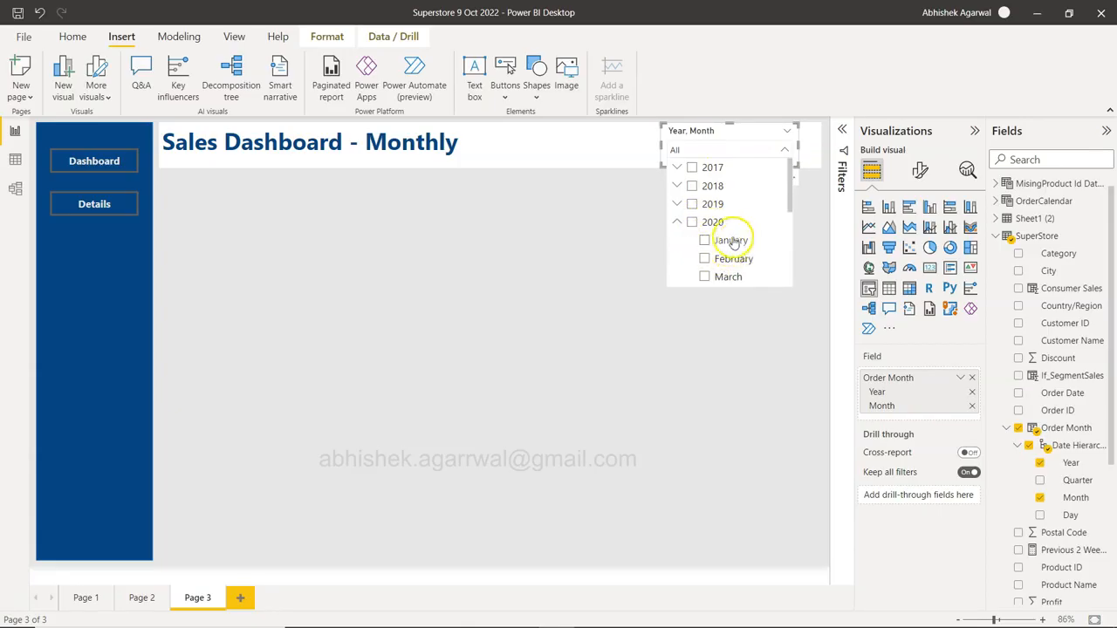
pyautogui.click(678, 223)
pyautogui.click(631, 238)
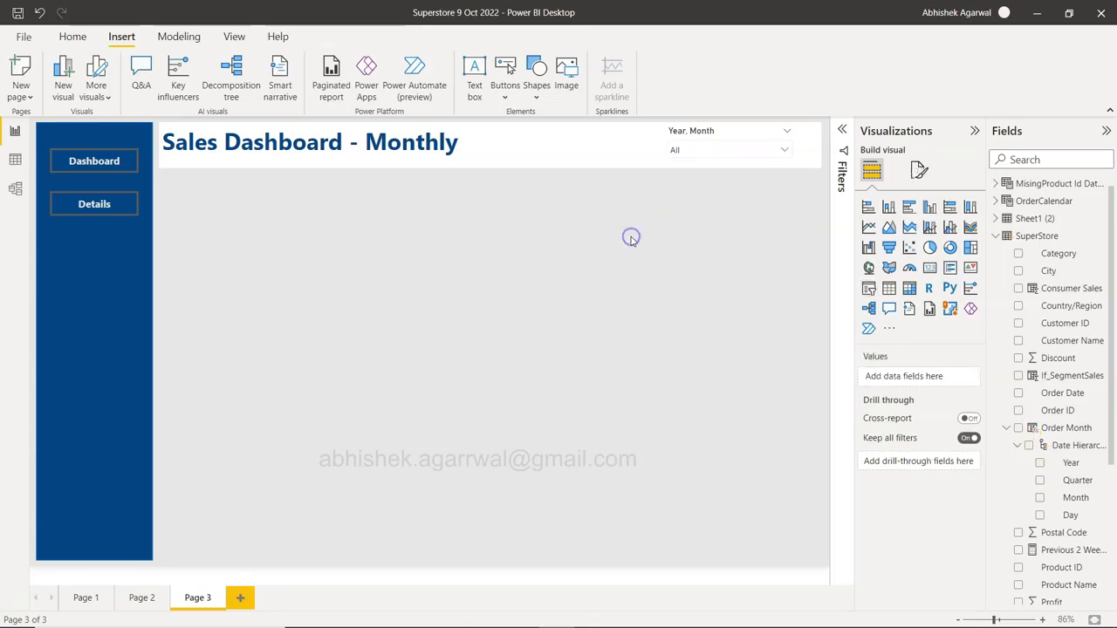
# - Examine the year-month slicer and the visual layout on Page 2 for reference, and return to Page 3
pyautogui.click(143, 599)
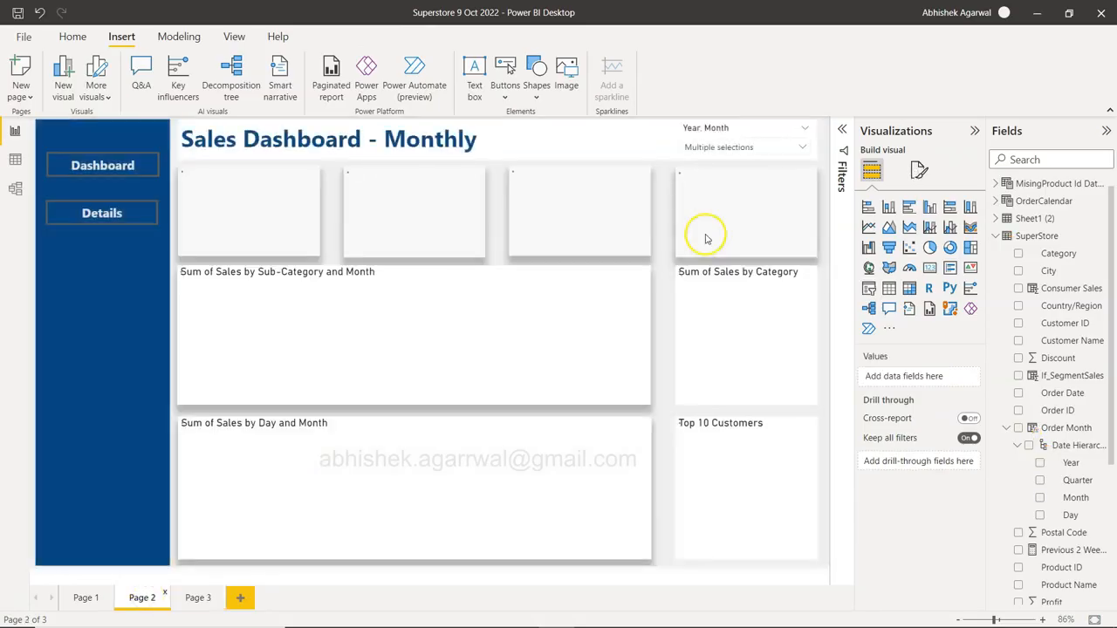
pyautogui.click(807, 148)
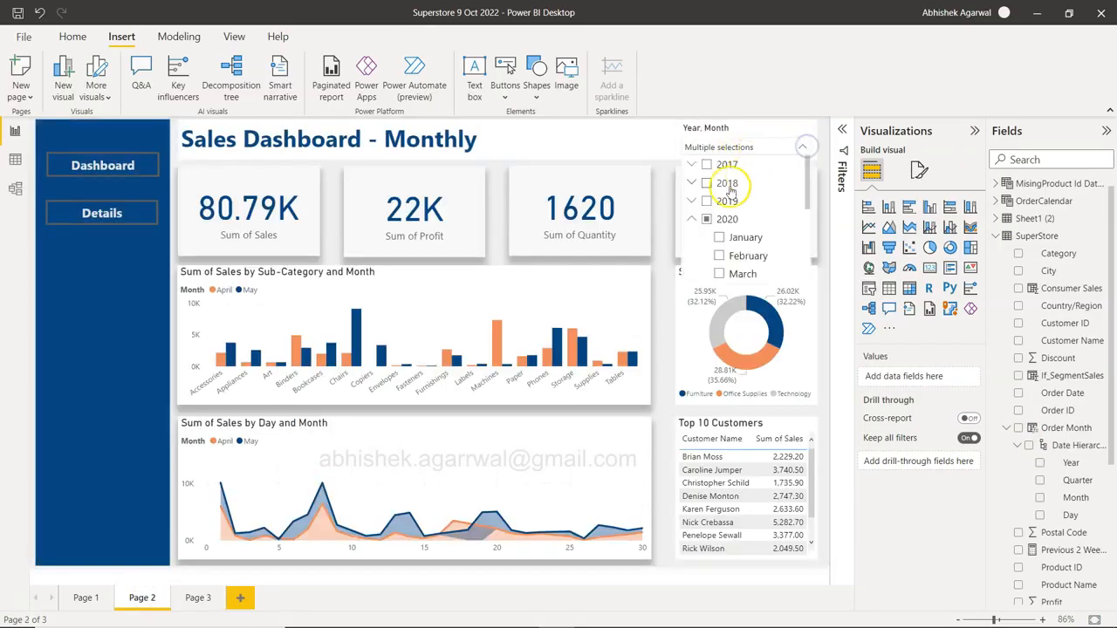
pyautogui.click(802, 147)
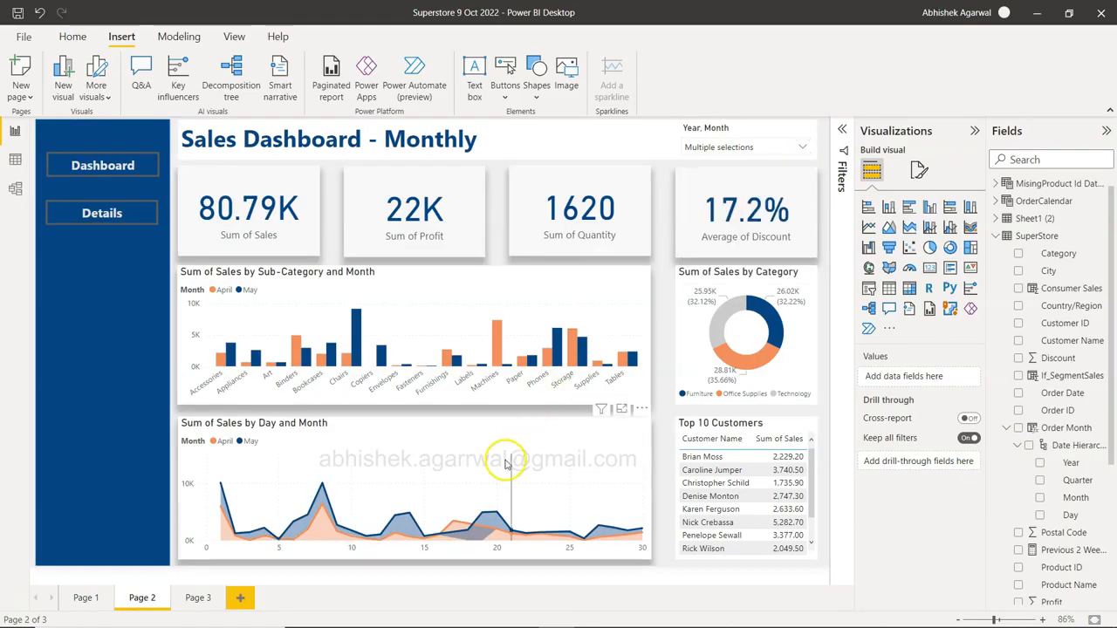
pyautogui.click(196, 598)
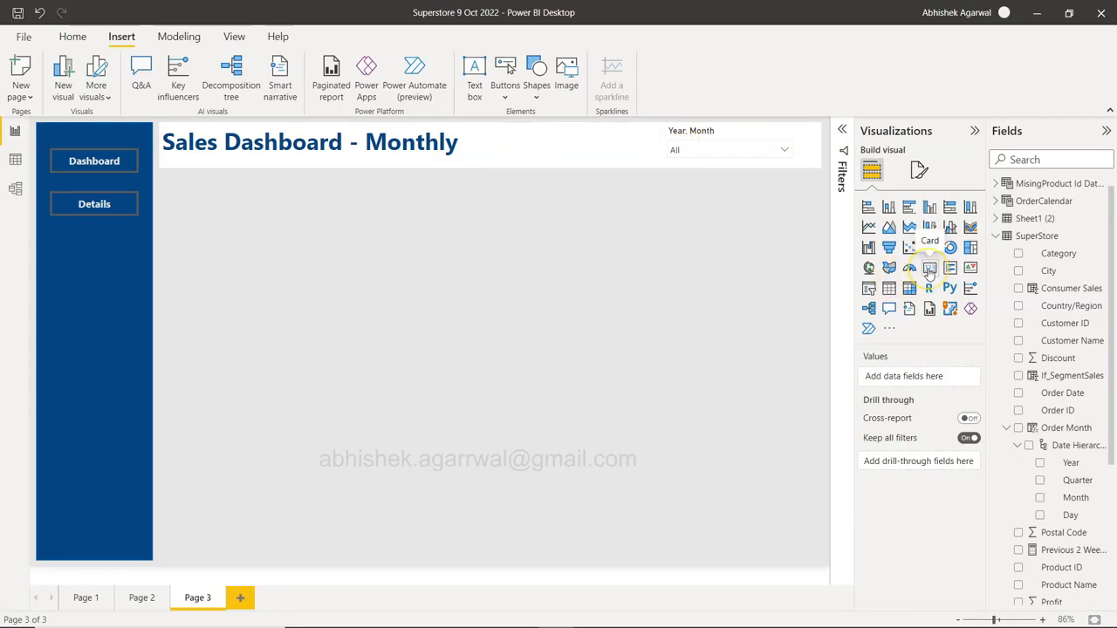
# - Add a small card visual below the left end of the header showing the sum of the Sales field
pyautogui.click(930, 270)
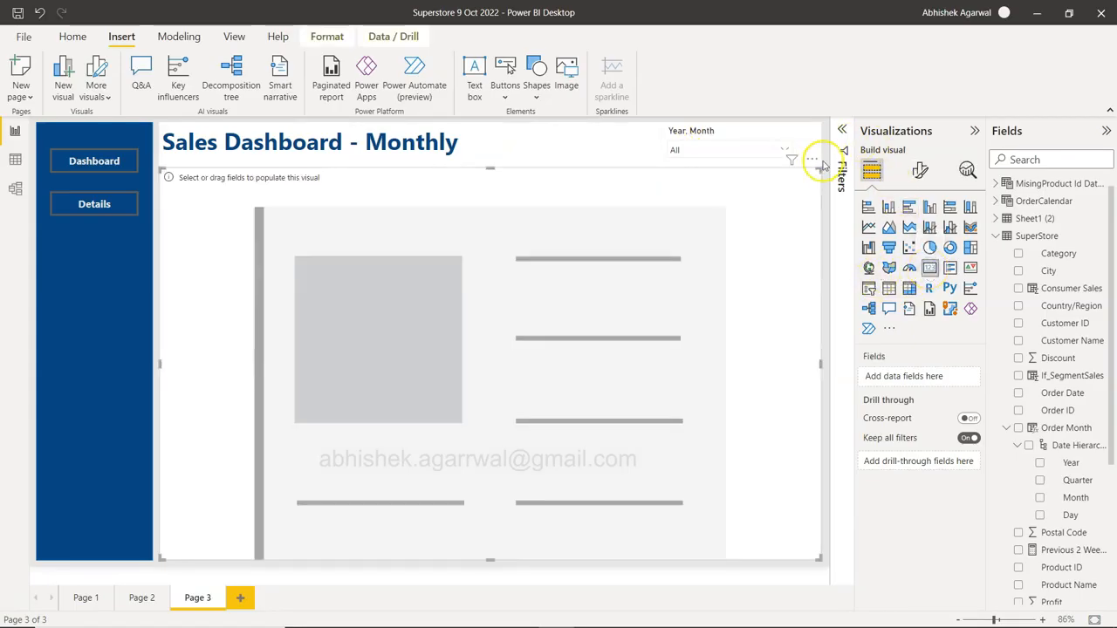
pyautogui.moveTo(819, 171); pyautogui.dragTo(268, 490)
pyautogui.moveTo(233, 524); pyautogui.dragTo(276, 249)
pyautogui.scroll(-5, 1091, 448)
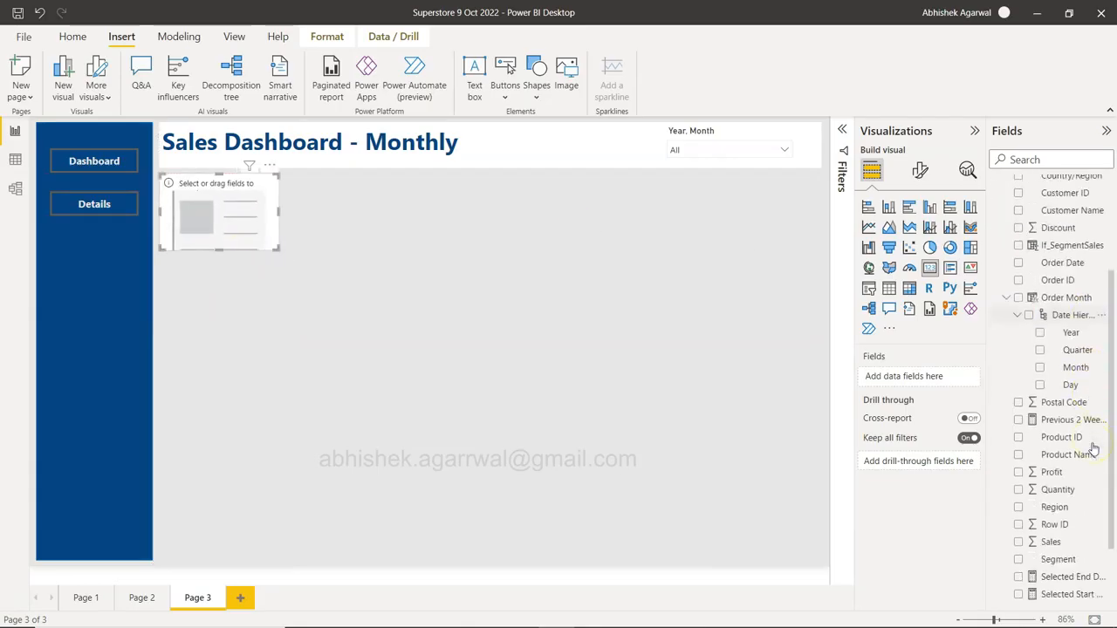
pyautogui.moveTo(1073, 457); pyautogui.dragTo(939, 380)
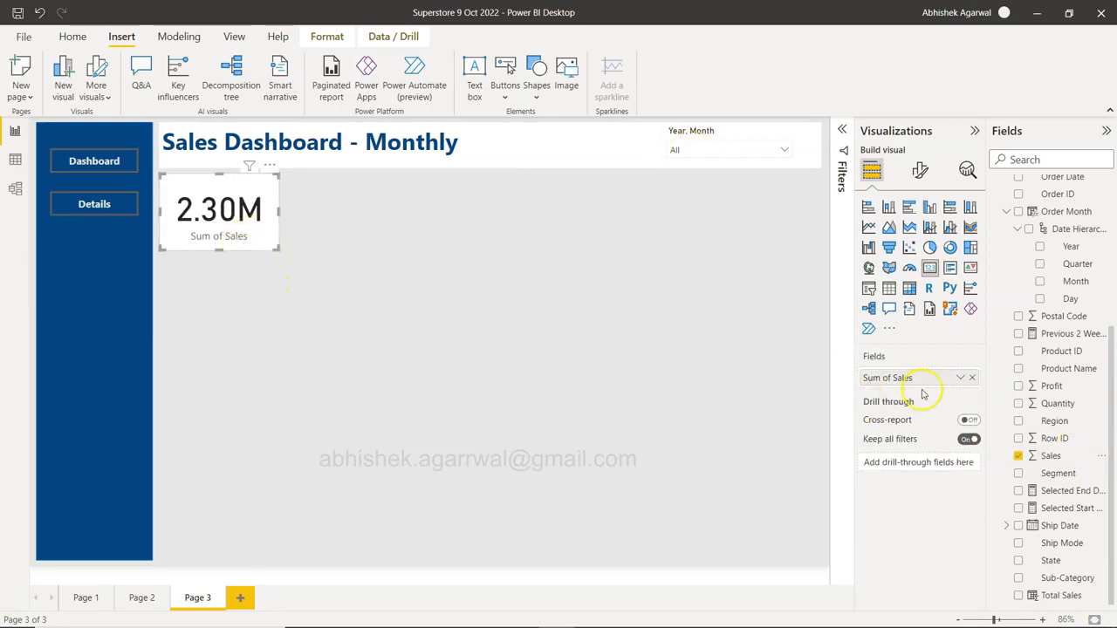
# - Examine the Sum of Sales card's callout value and category label formatting options
pyautogui.click(921, 174)
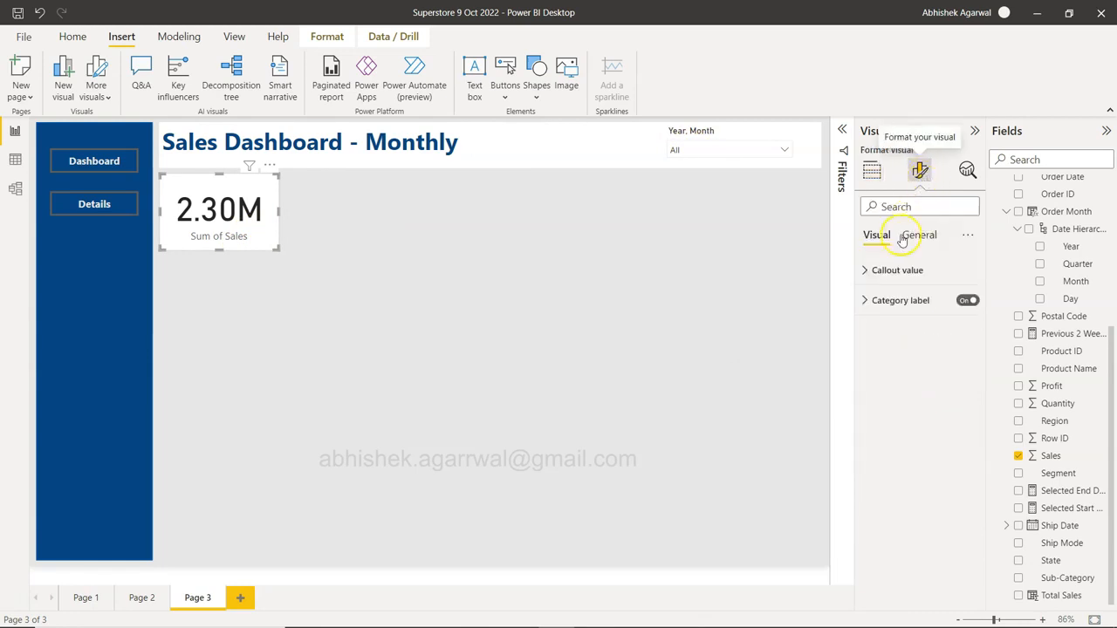
pyautogui.click(867, 272)
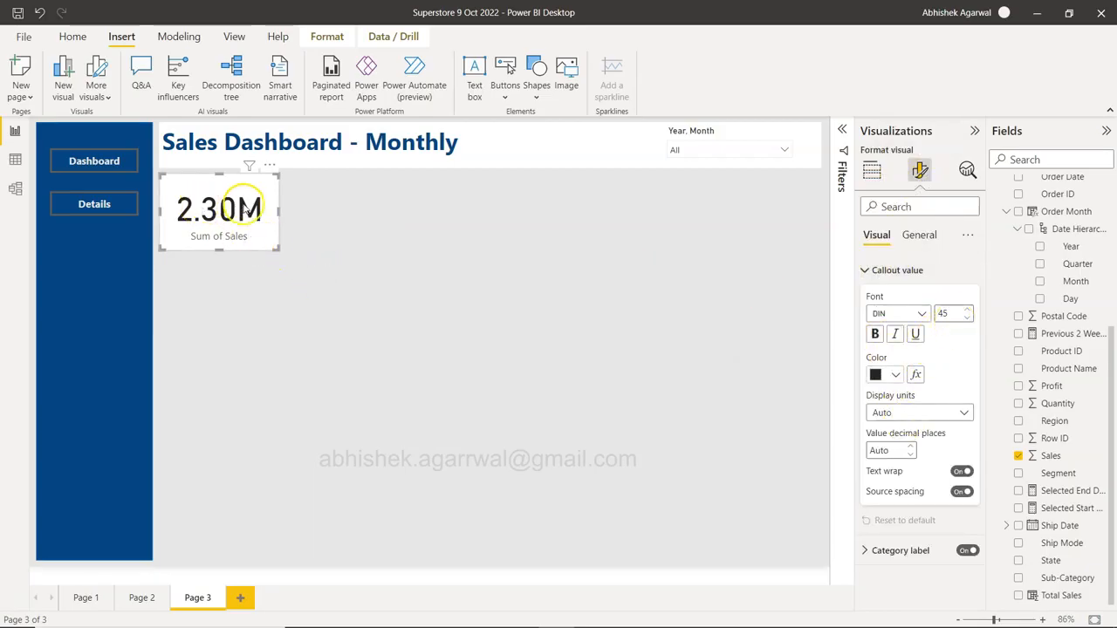
pyautogui.click(867, 272)
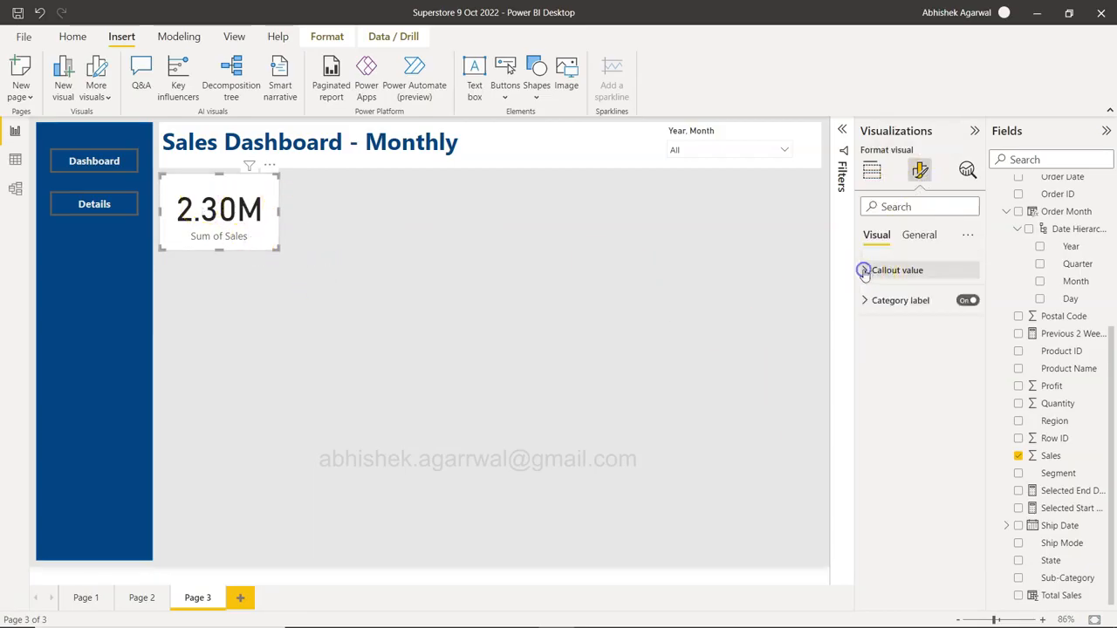
pyautogui.click(865, 302)
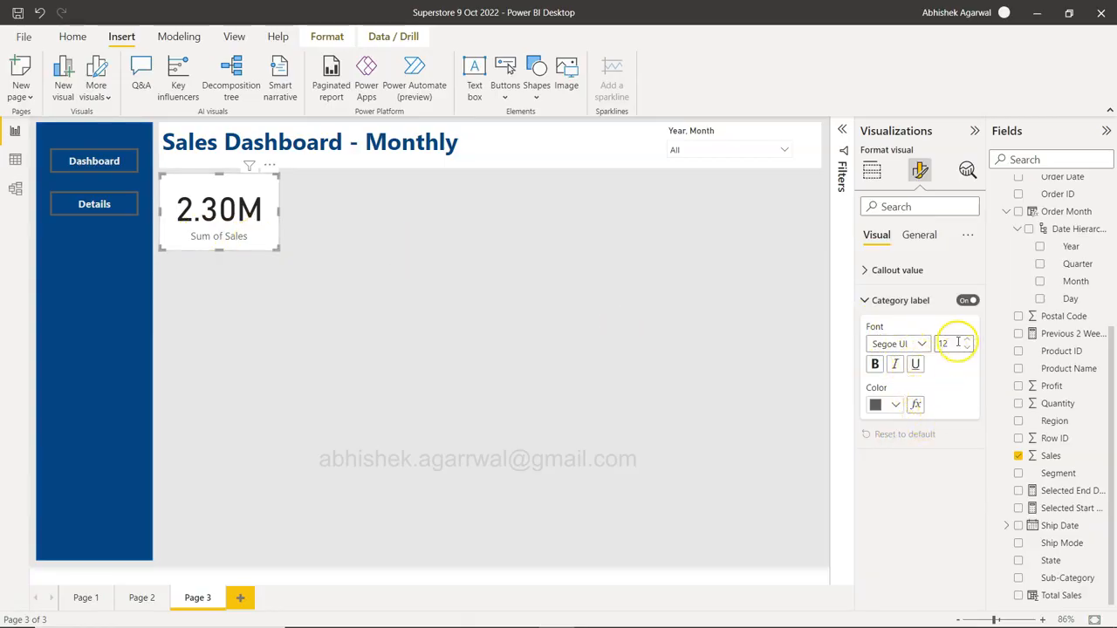
pyautogui.click(890, 299)
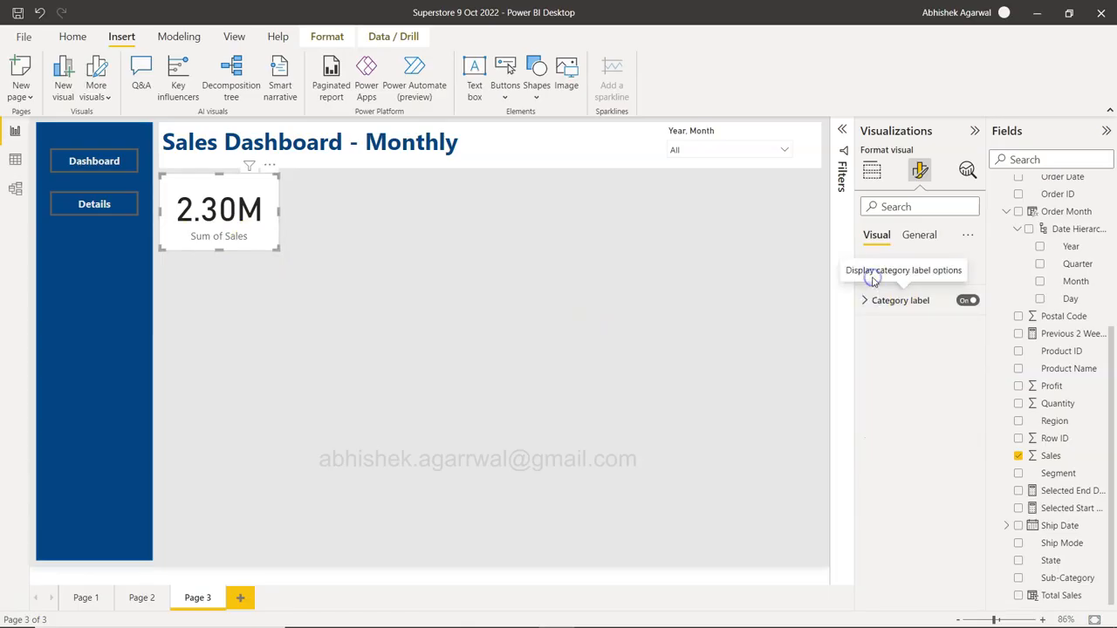
pyautogui.click(867, 271)
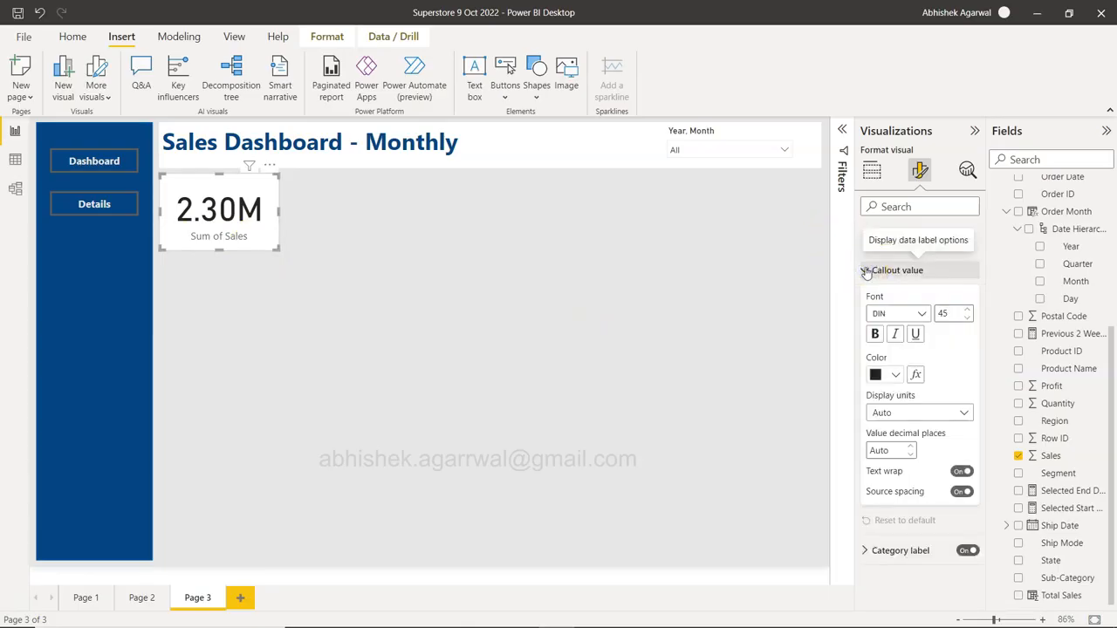
pyautogui.click(866, 270)
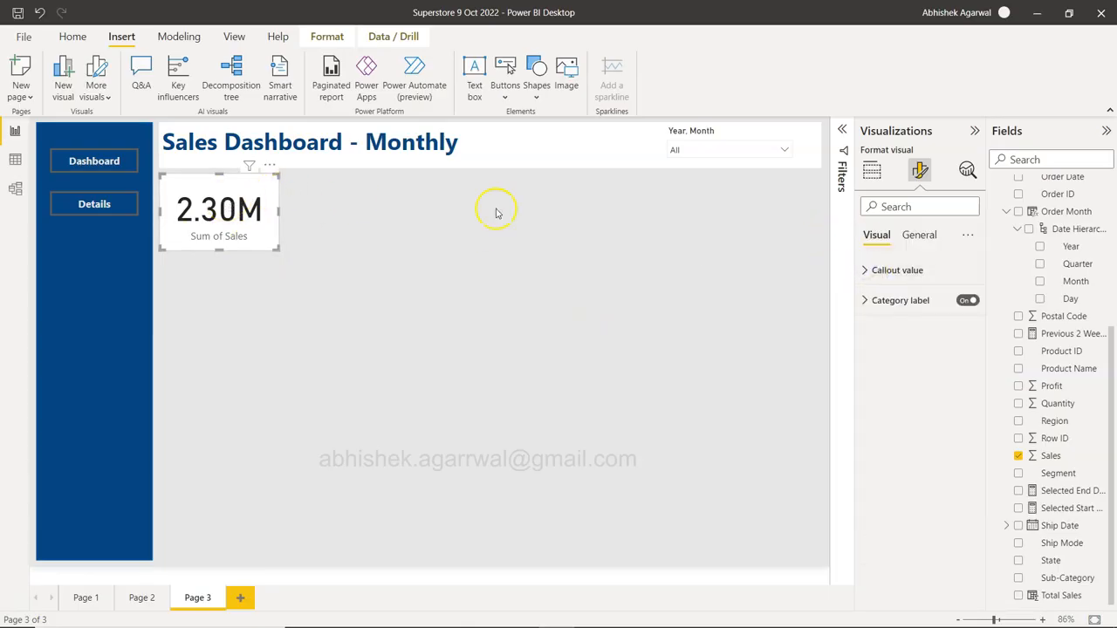
# - Turn on a shadow for the Sum of Sales card and set the shadow position to Bottom
pyautogui.click(922, 235)
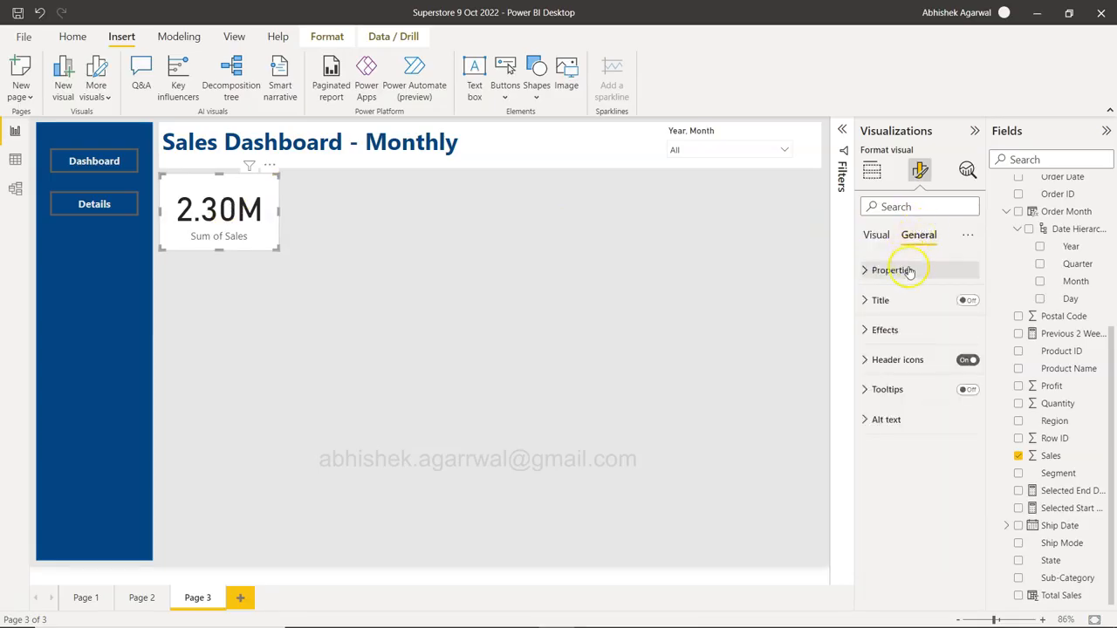
pyautogui.click(865, 330)
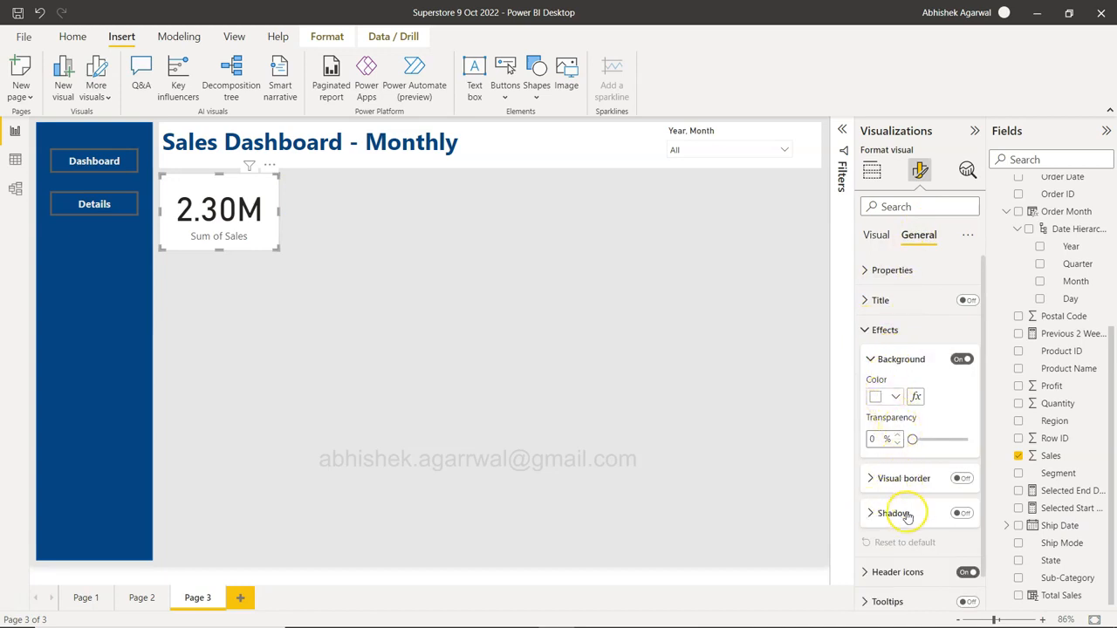
pyautogui.click(960, 515)
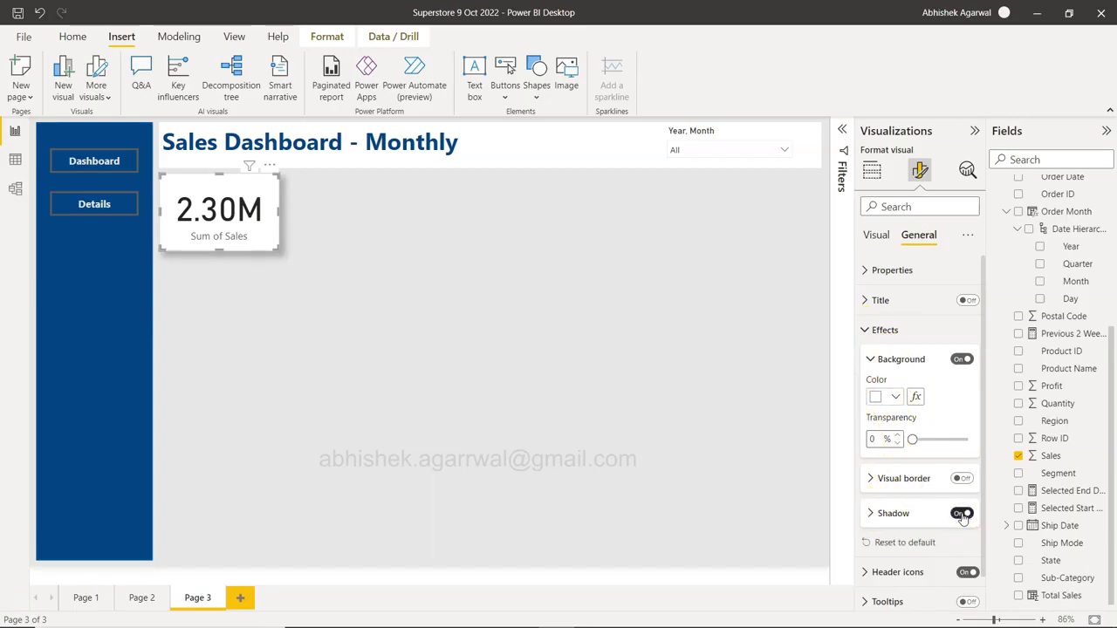
pyautogui.click(961, 515)
pyautogui.click(869, 513)
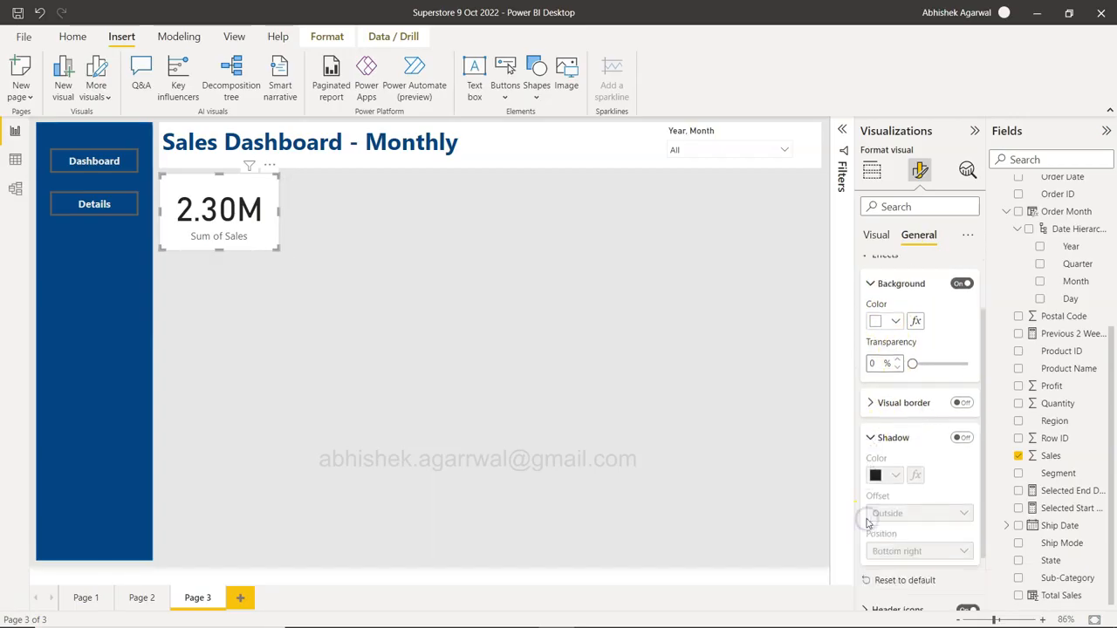
pyautogui.scroll(-2, 869, 522)
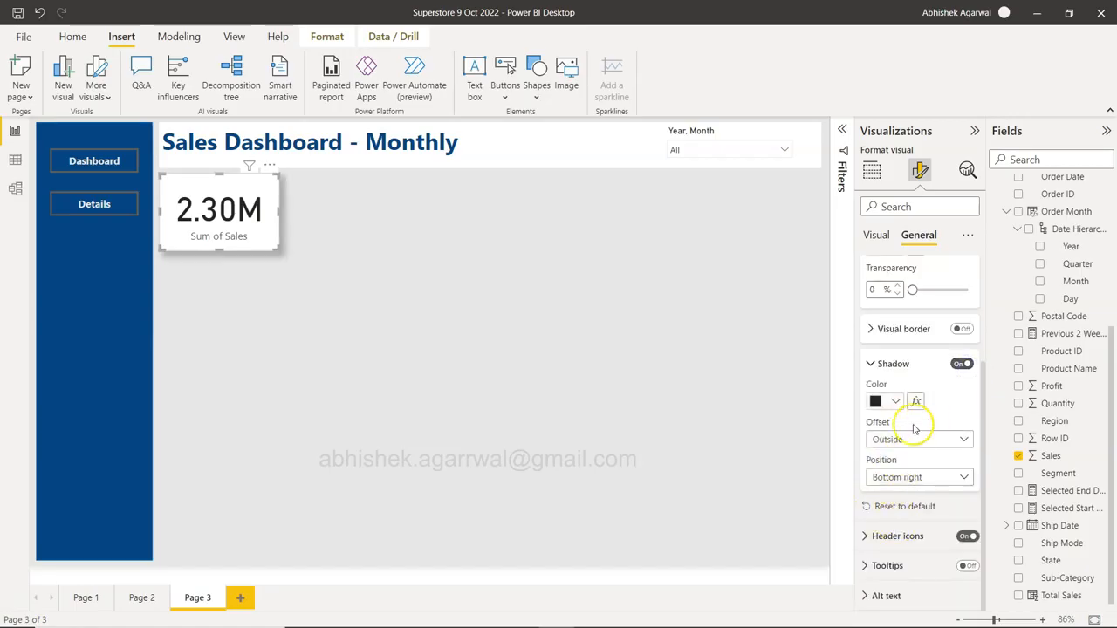
pyautogui.click(911, 476)
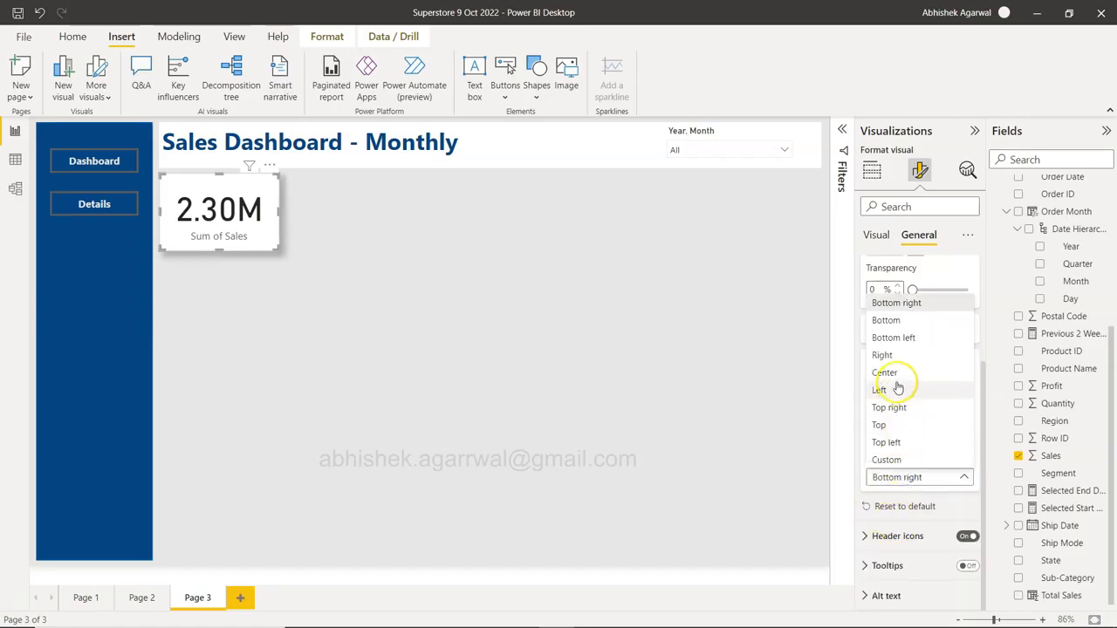
pyautogui.click(899, 319)
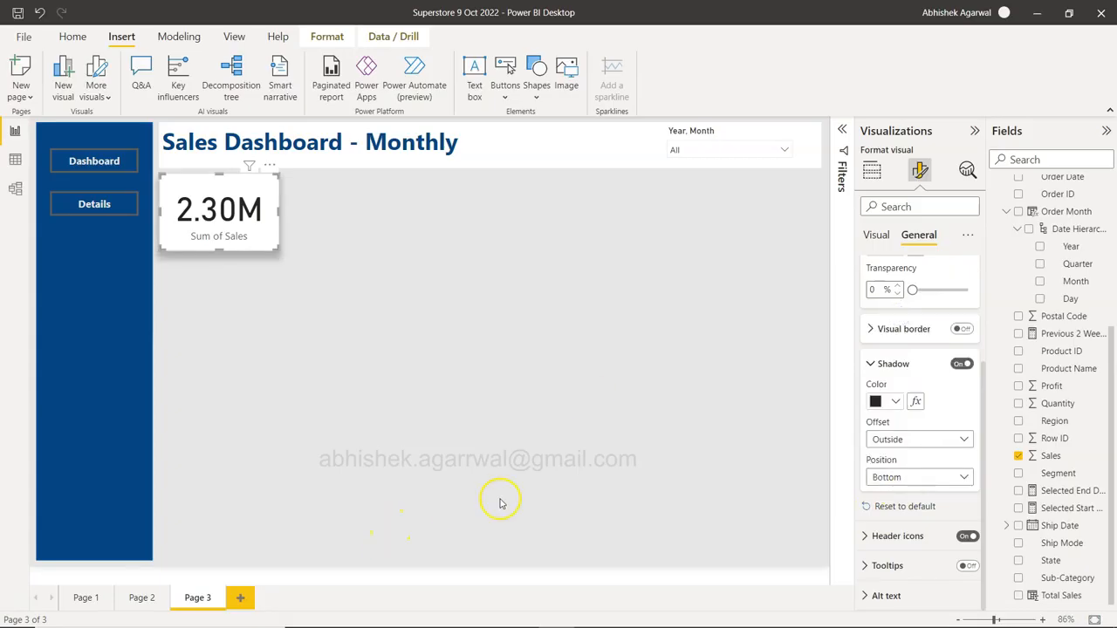
# - Check the card sizes on Page 2, return to Page 3, and slightly enlarge the Sum of Sales card in both directions
pyautogui.click(141, 598)
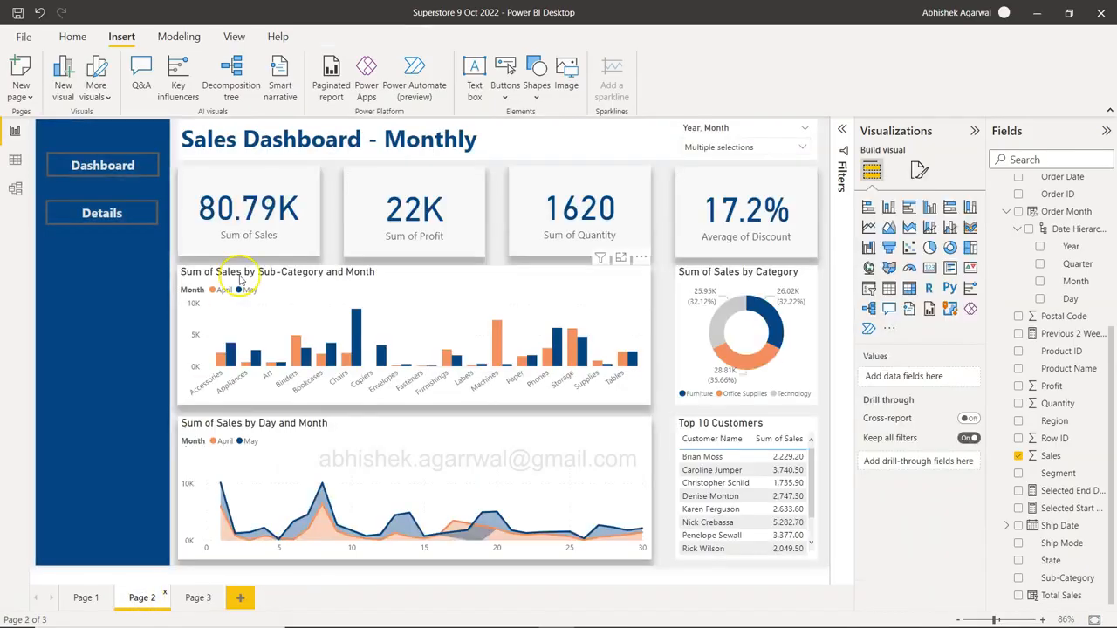
pyautogui.click(197, 598)
pyautogui.click(272, 247)
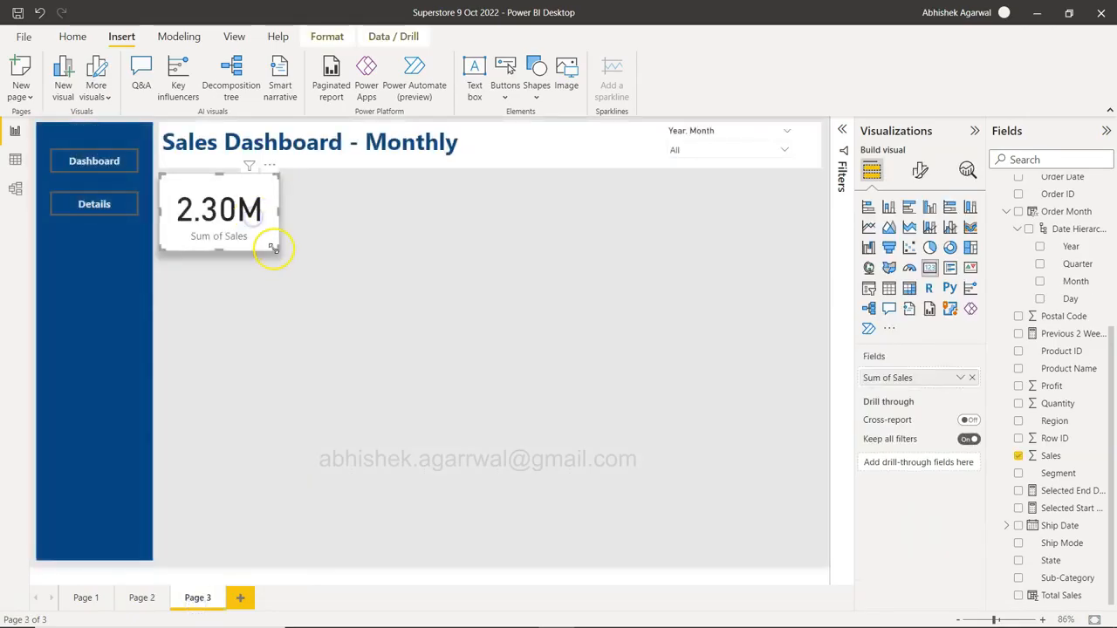
pyautogui.moveTo(277, 249); pyautogui.dragTo(286, 254)
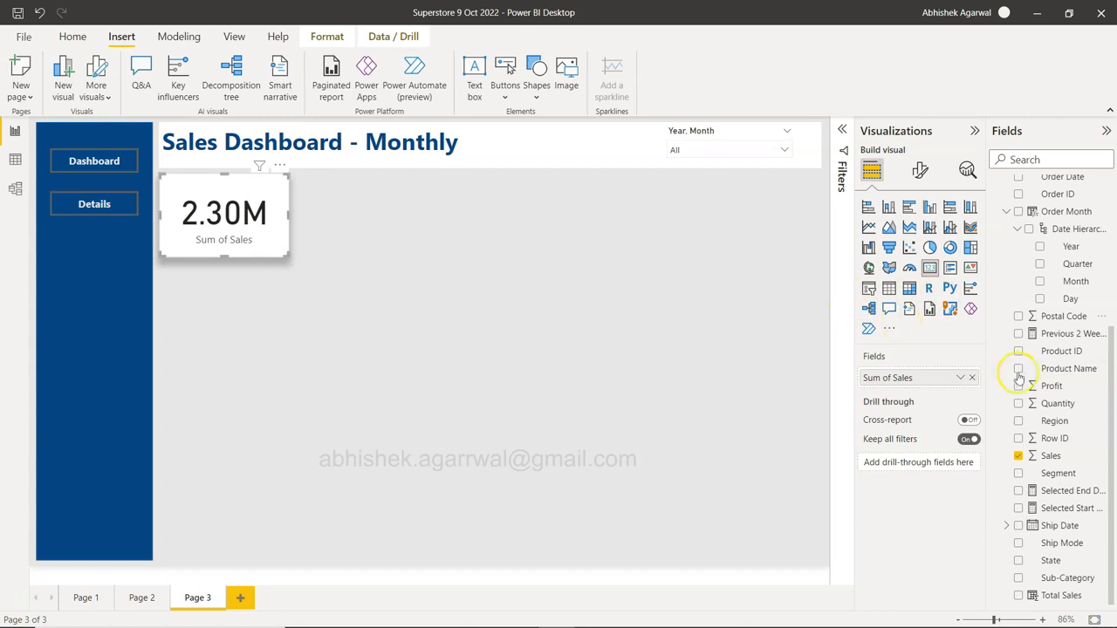
# - Change the Sum of Sales card's callout value color to the dark blue used in the sidebar
pyautogui.click(920, 171)
pyautogui.click(910, 270)
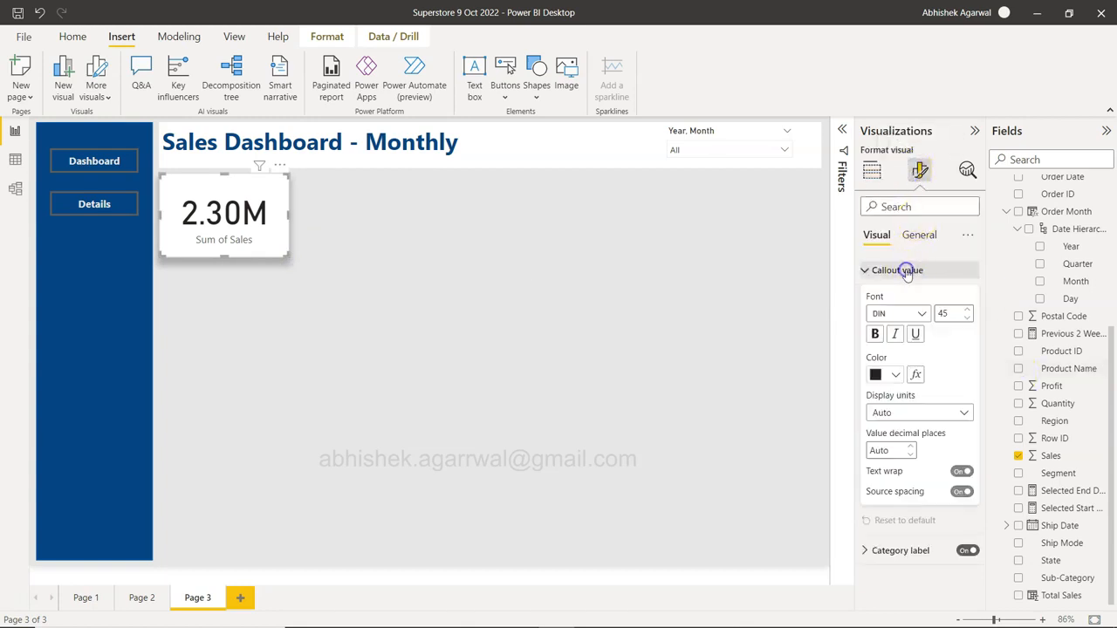
pyautogui.click(896, 376)
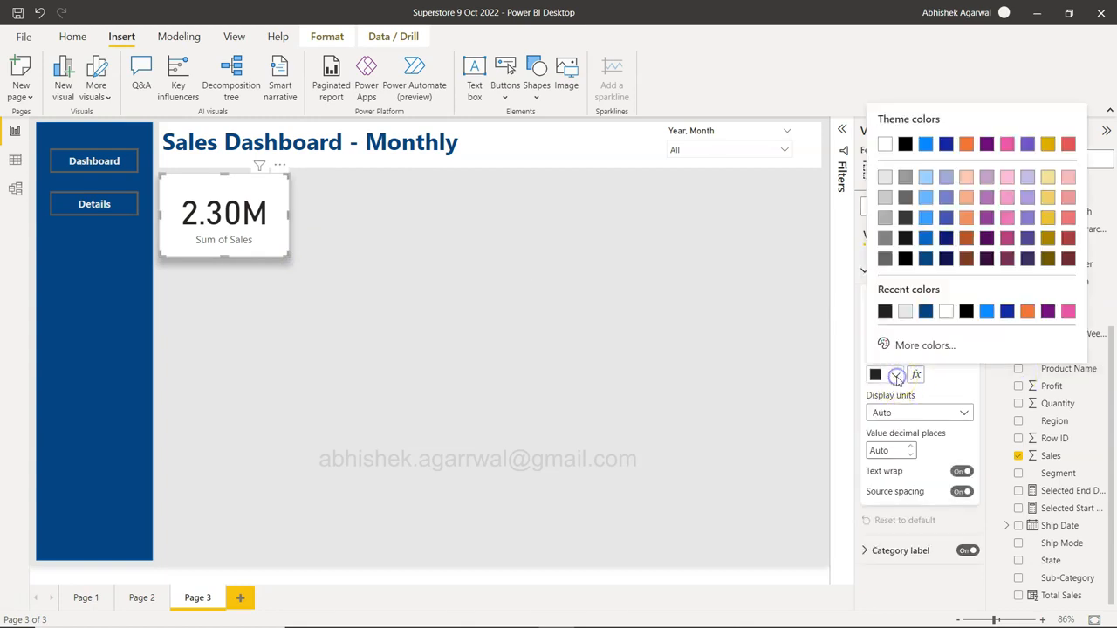
pyautogui.click(925, 259)
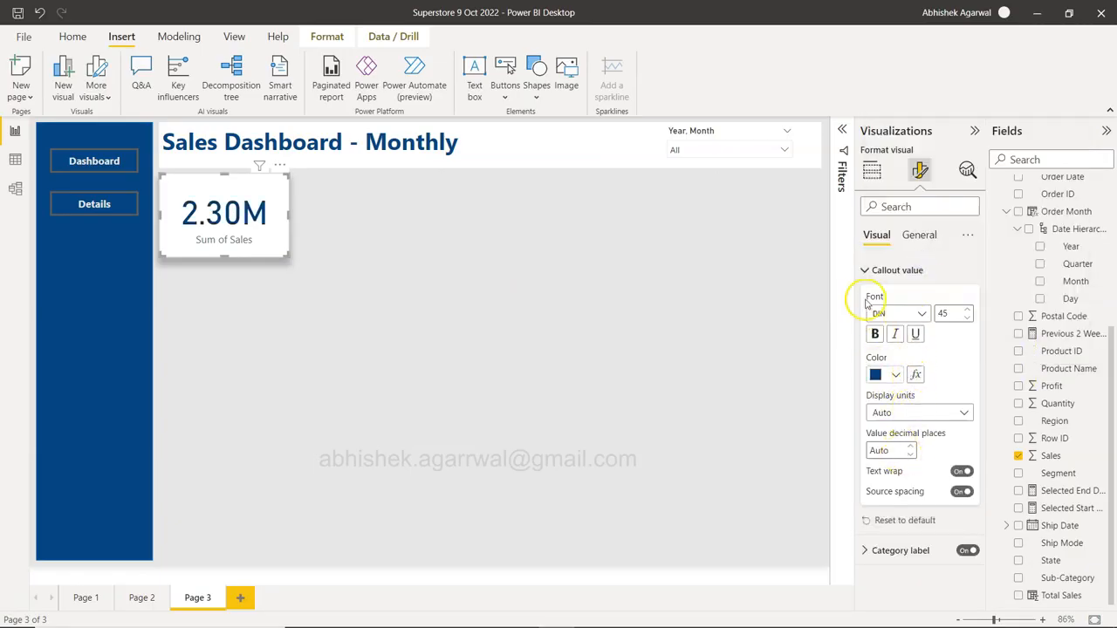
pyautogui.click(867, 271)
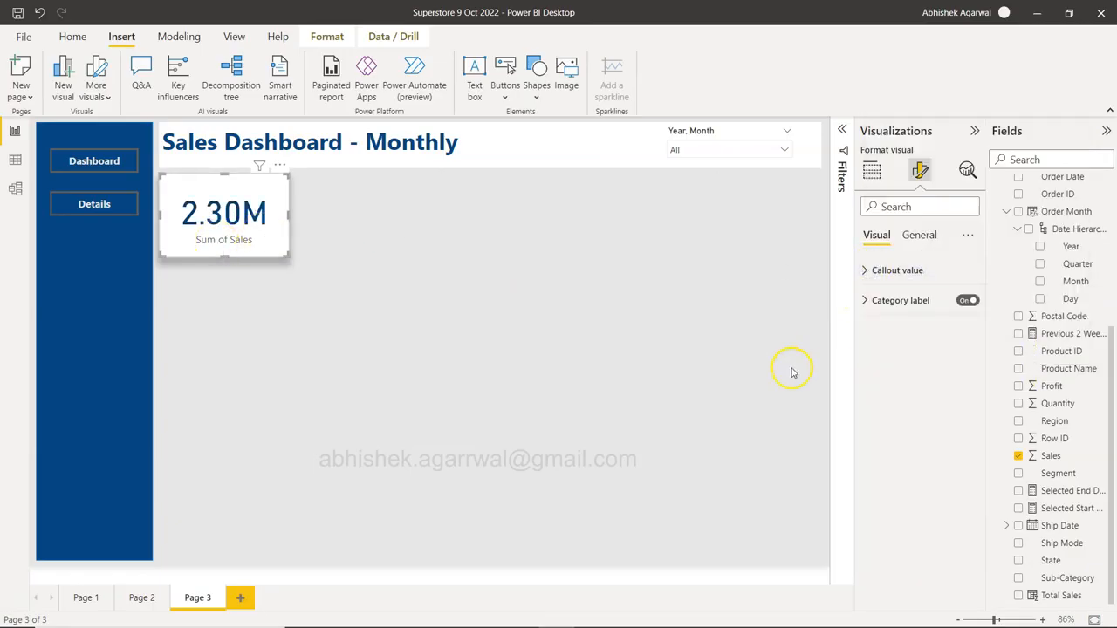
# - Change the card's category label color to the same dark blue and deselect the card
pyautogui.click(862, 300)
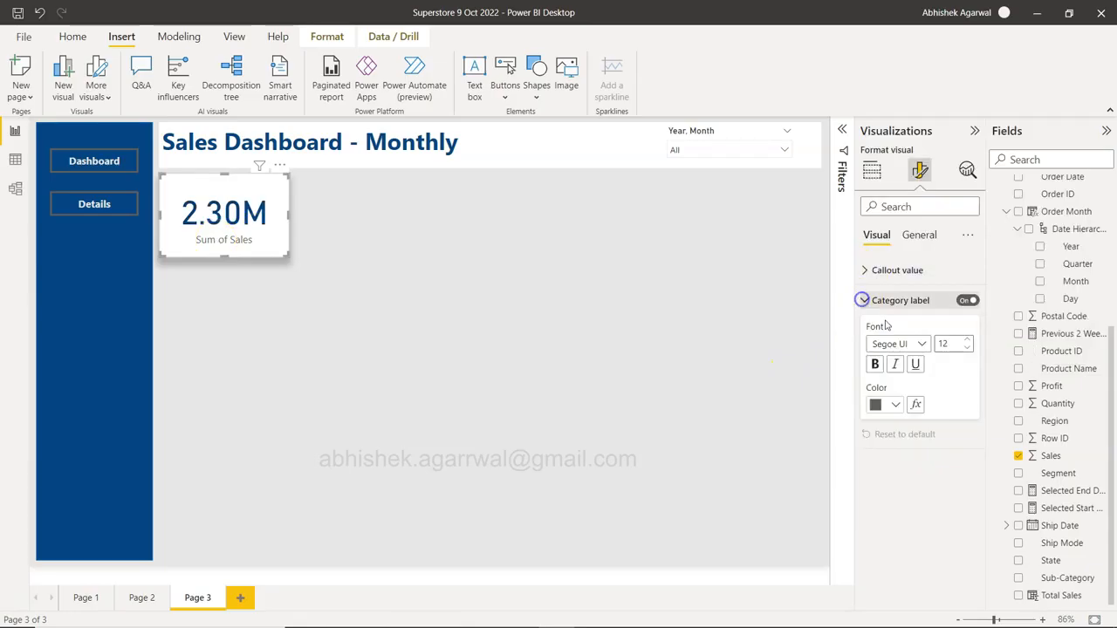
pyautogui.click(886, 404)
pyautogui.click(926, 293)
pyautogui.click(521, 379)
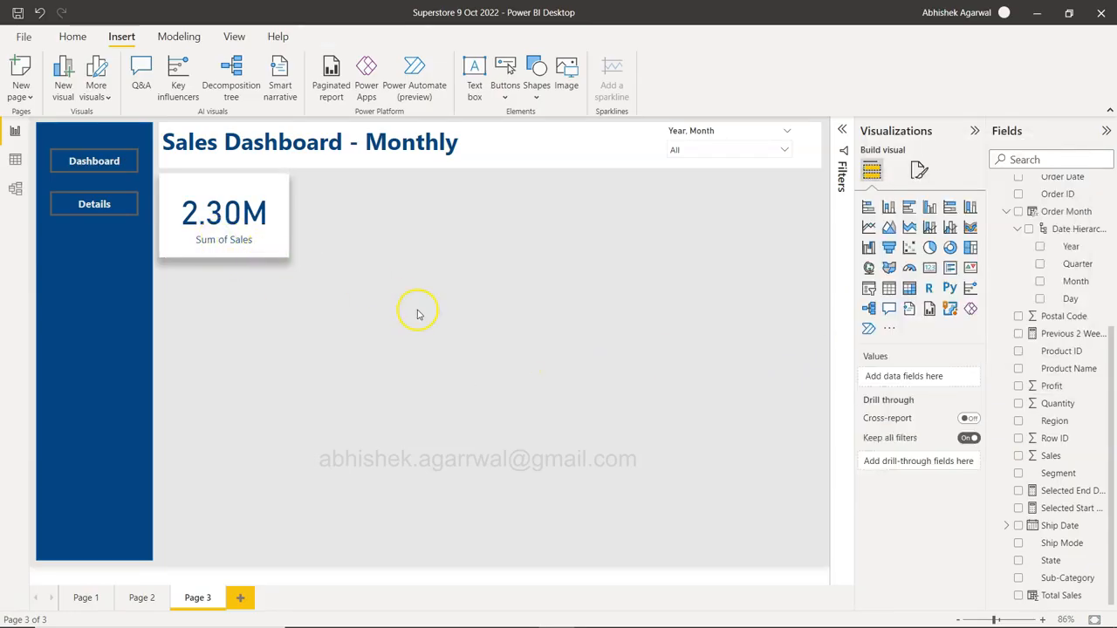
# - Make three copies of the Sum of Sales card and place them in one row below the header
pyautogui.click(273, 249)
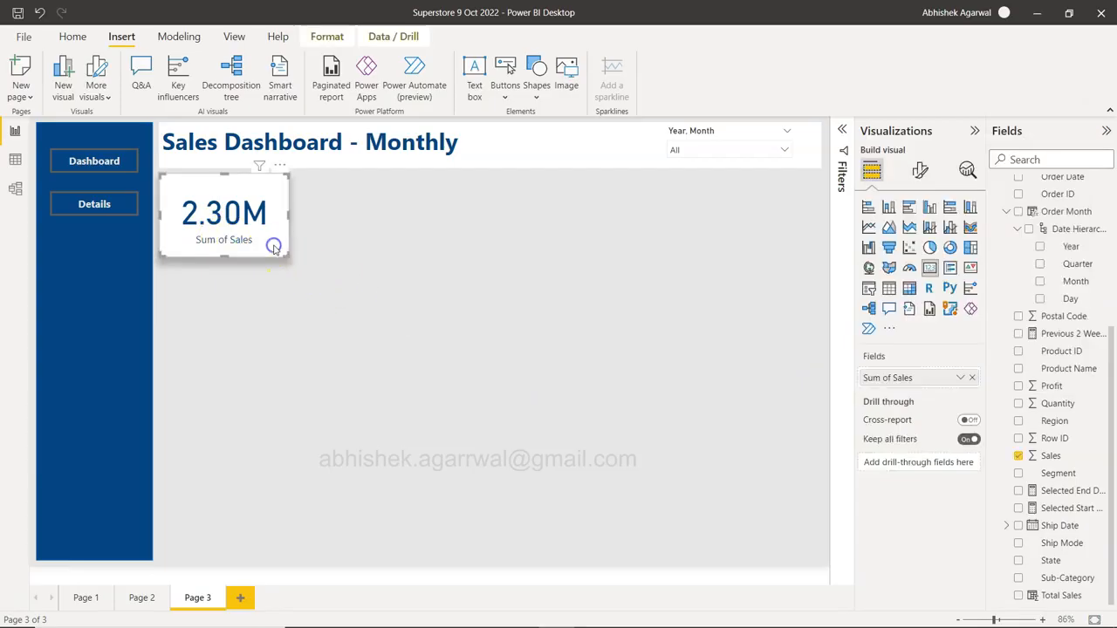
pyautogui.moveTo(270, 233); pyautogui.dragTo(763, 218)
pyautogui.moveTo(550, 223); pyautogui.dragTo(603, 223)
pyautogui.moveTo(393, 227); pyautogui.dragTo(419, 227)
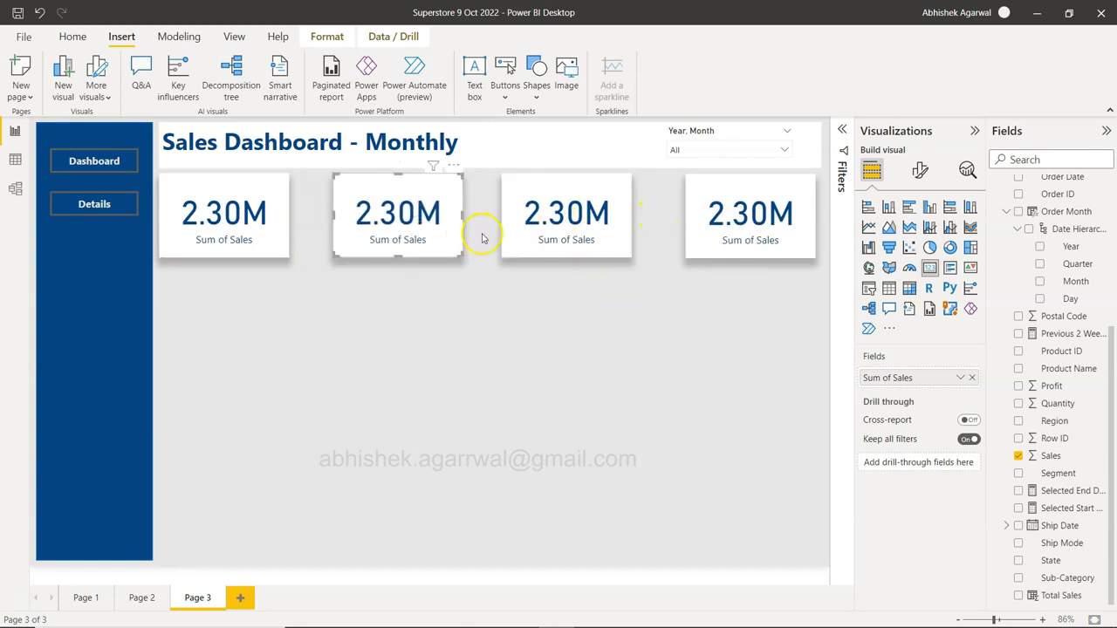
# - Select all four cards, distribute them horizontally, and clear the selection
pyautogui.click(243, 232)
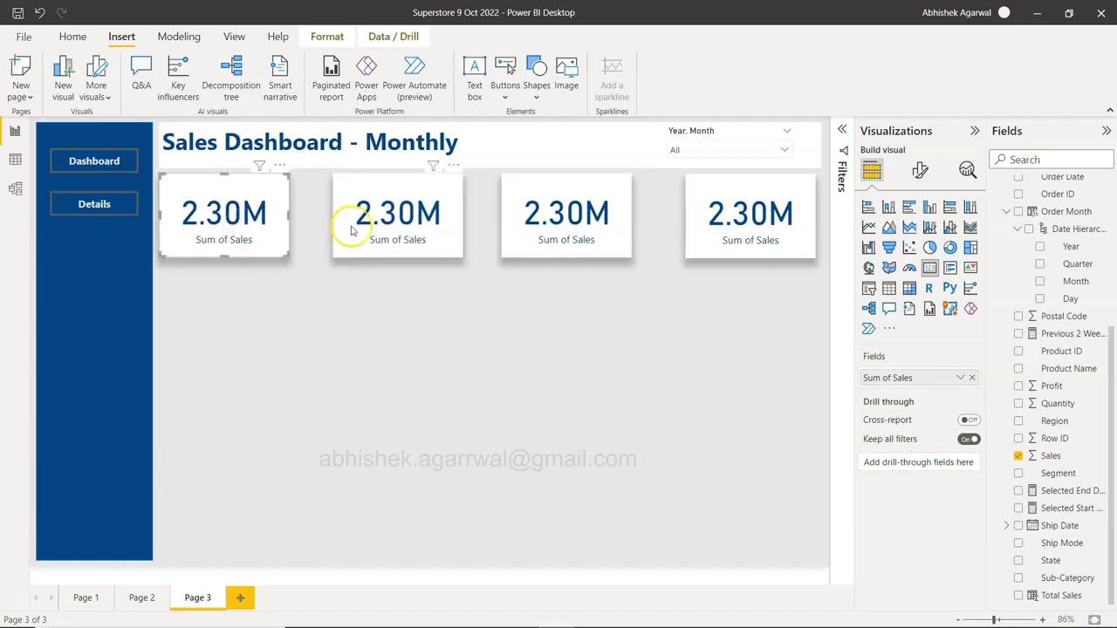
pyautogui.keyDown('ctrl'); pyautogui.click(393, 223); pyautogui.keyUp('ctrl')
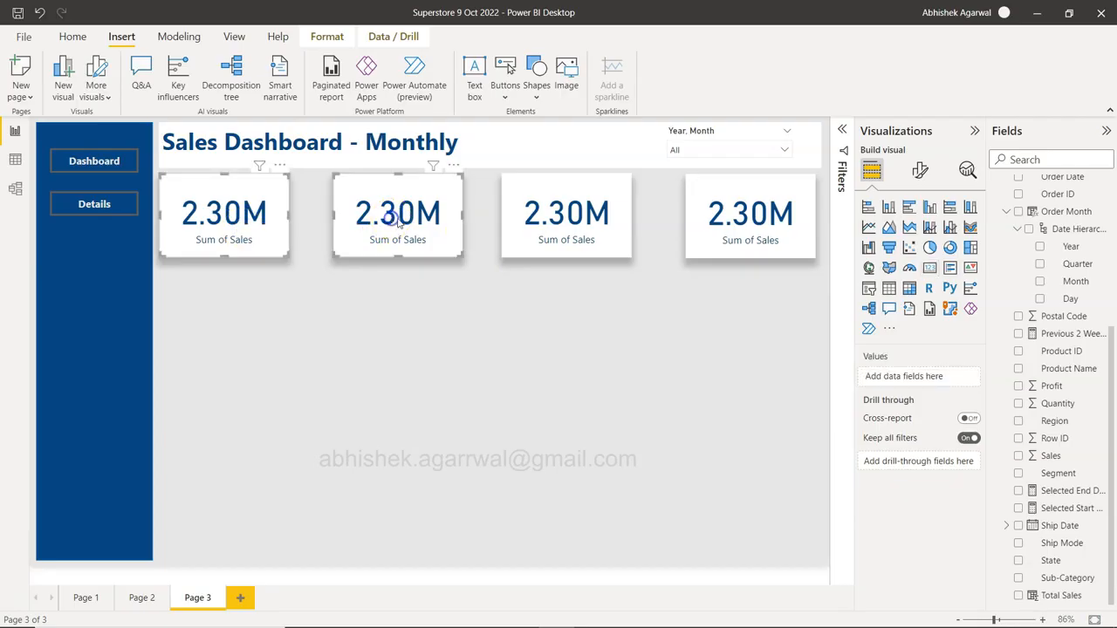
pyautogui.keyDown('ctrl'); pyautogui.click(547, 229); pyautogui.keyUp('ctrl')
pyautogui.keyDown('ctrl'); pyautogui.click(714, 223); pyautogui.keyUp('ctrl')
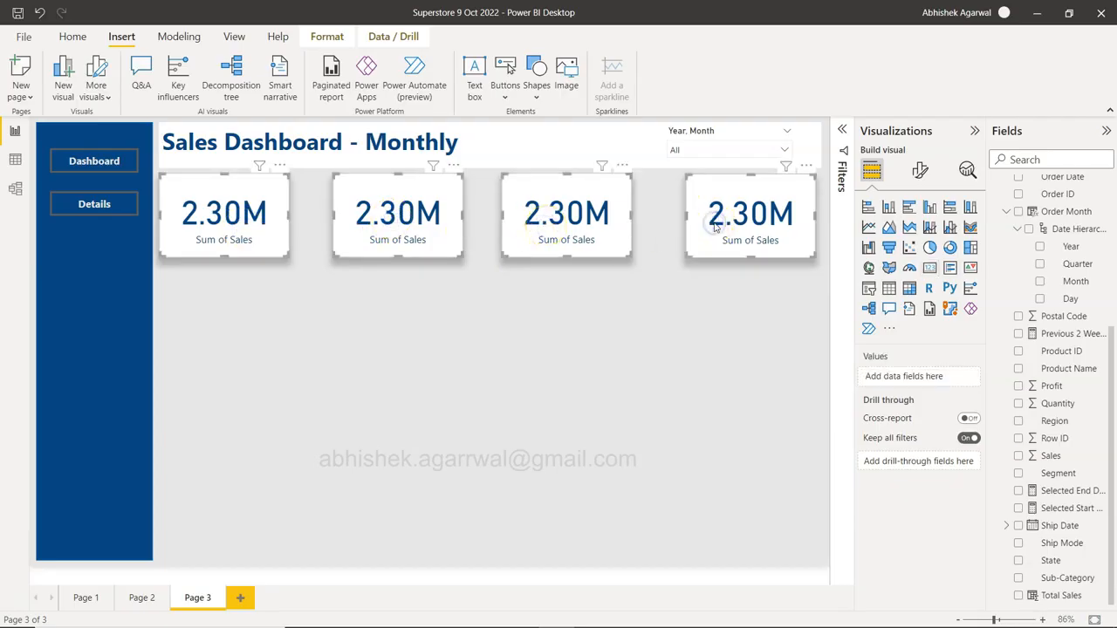
pyautogui.click(335, 38)
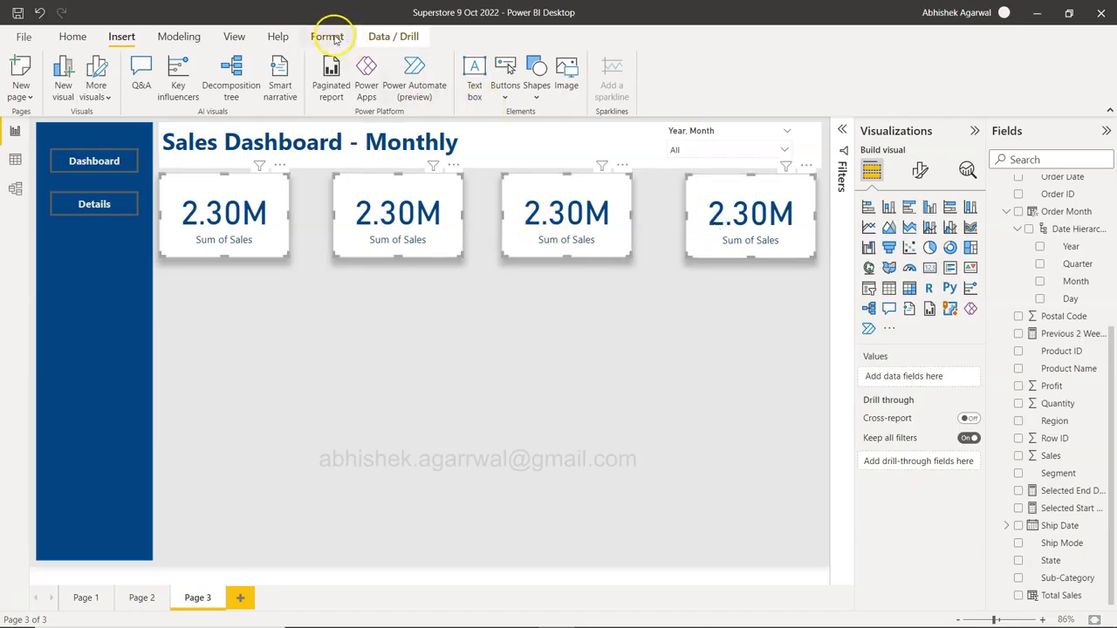
pyautogui.click(316, 91)
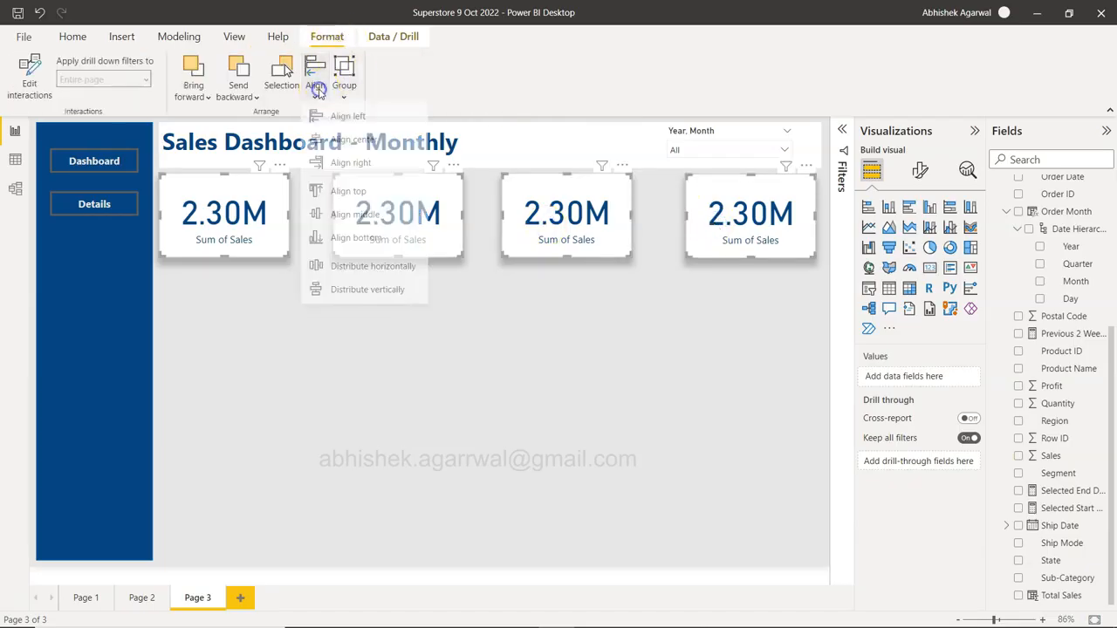
pyautogui.click(371, 273)
pyautogui.click(417, 340)
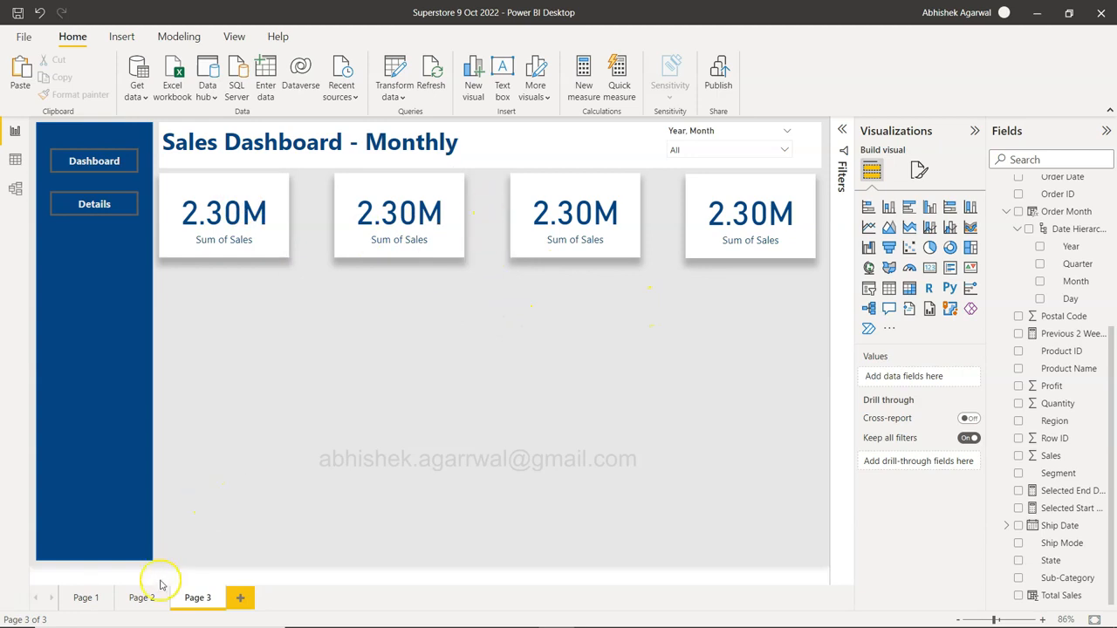
# - Compare the card row with Page 2, return to Page 3, and widen the first card slightly toward the second
pyautogui.click(139, 598)
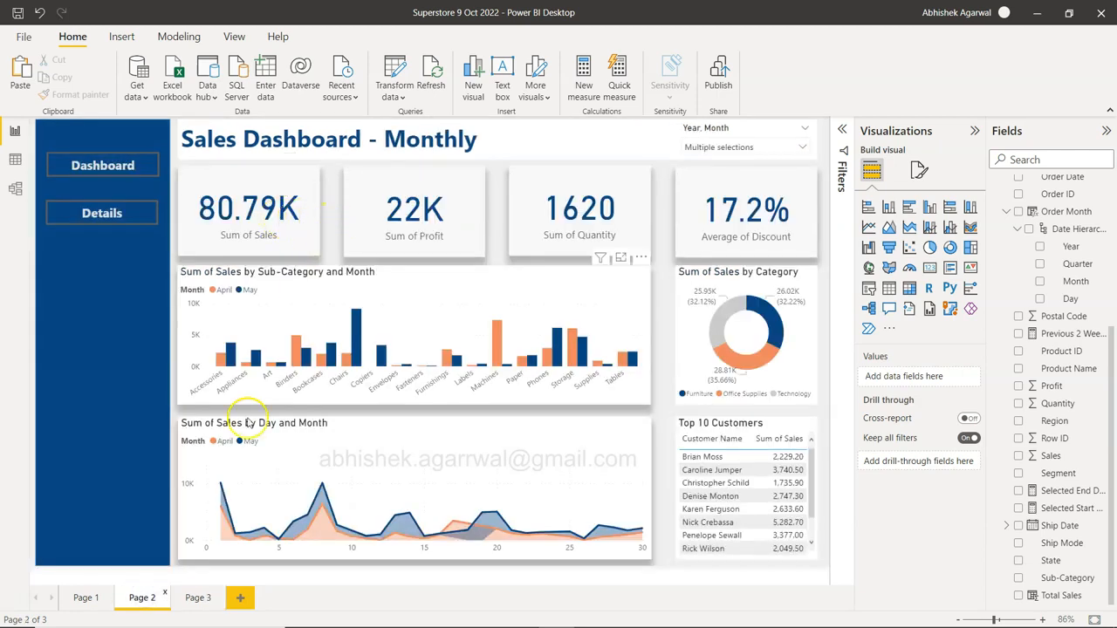
pyautogui.click(196, 598)
pyautogui.click(264, 232)
pyautogui.moveTo(288, 215); pyautogui.dragTo(303, 214)
pyautogui.keyDown('ctrl'); pyautogui.click(408, 210); pyautogui.keyUp('ctrl')
pyautogui.keyDown('ctrl'); pyautogui.click(599, 220); pyautogui.keyUp('ctrl')
pyautogui.keyDown('ctrl'); pyautogui.click(727, 220); pyautogui.keyUp('ctrl')
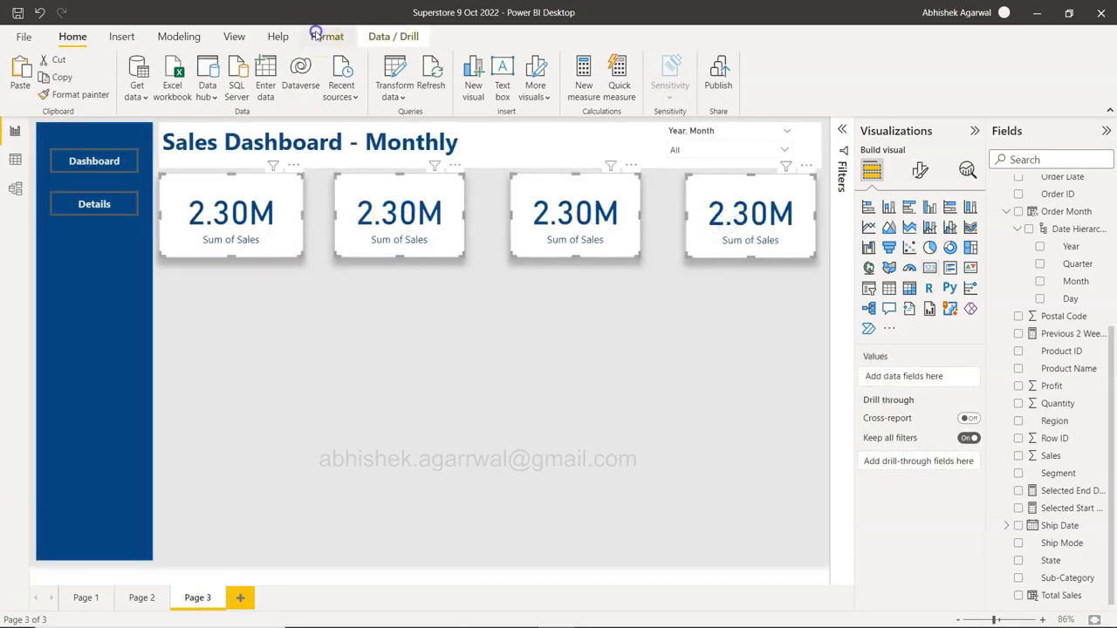
pyautogui.click(323, 35)
pyautogui.click(321, 96)
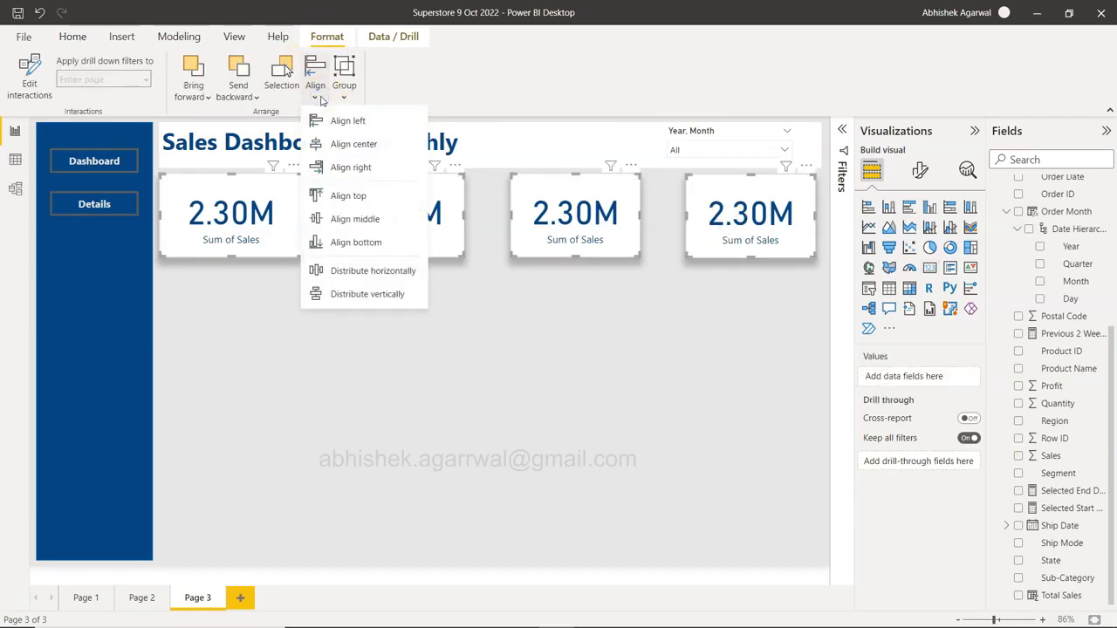
pyautogui.click(323, 99)
pyautogui.click(343, 89)
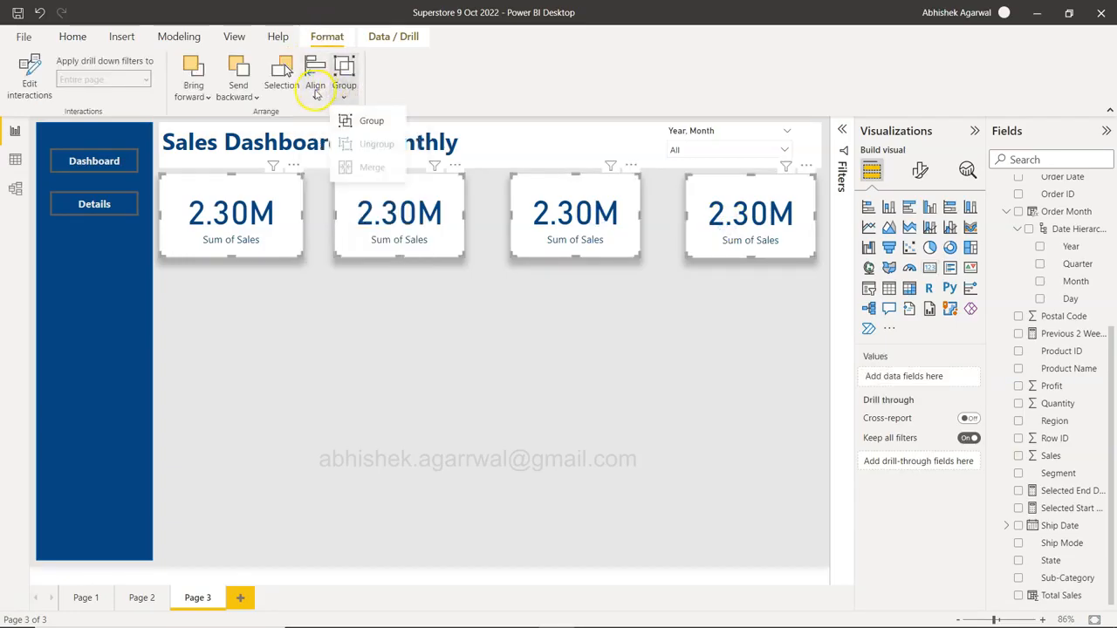
pyautogui.click(314, 91)
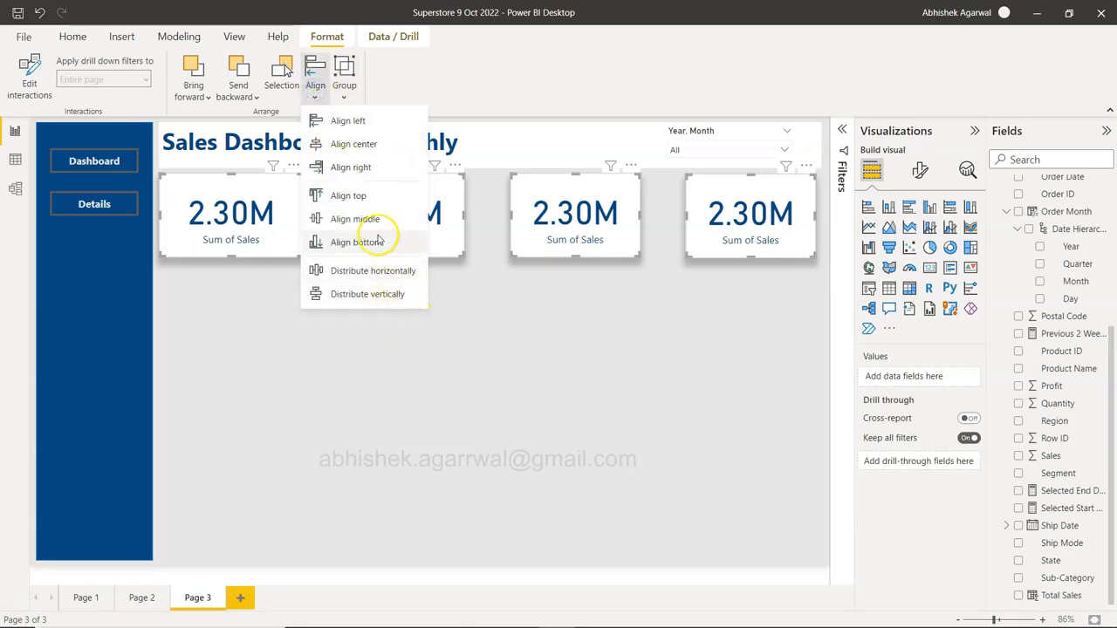
pyautogui.click(457, 99)
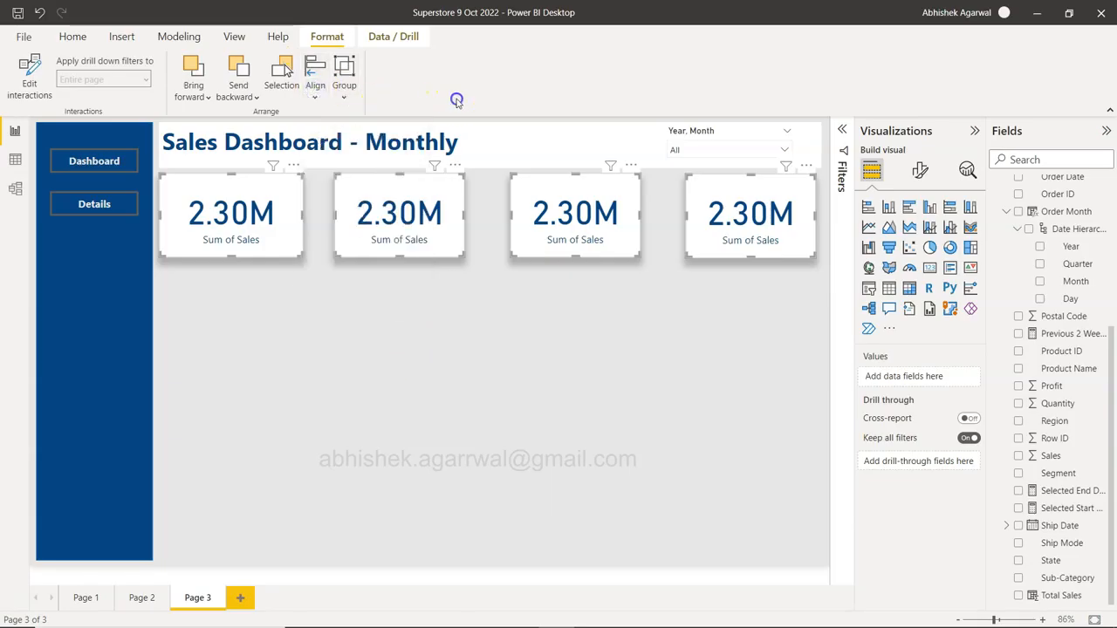
pyautogui.click(338, 313)
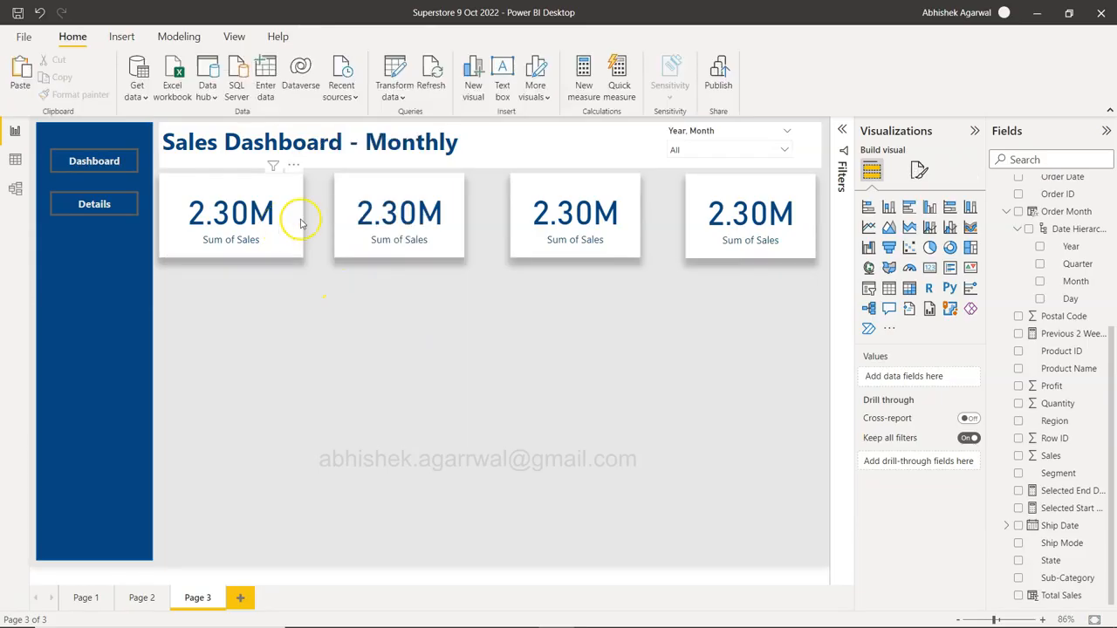
# - Delete the second, third and fourth cards and paste three fresh copies of the widened Sum of Sales card
pyautogui.moveTo(825, 272); pyautogui.dragTo(323, 178)
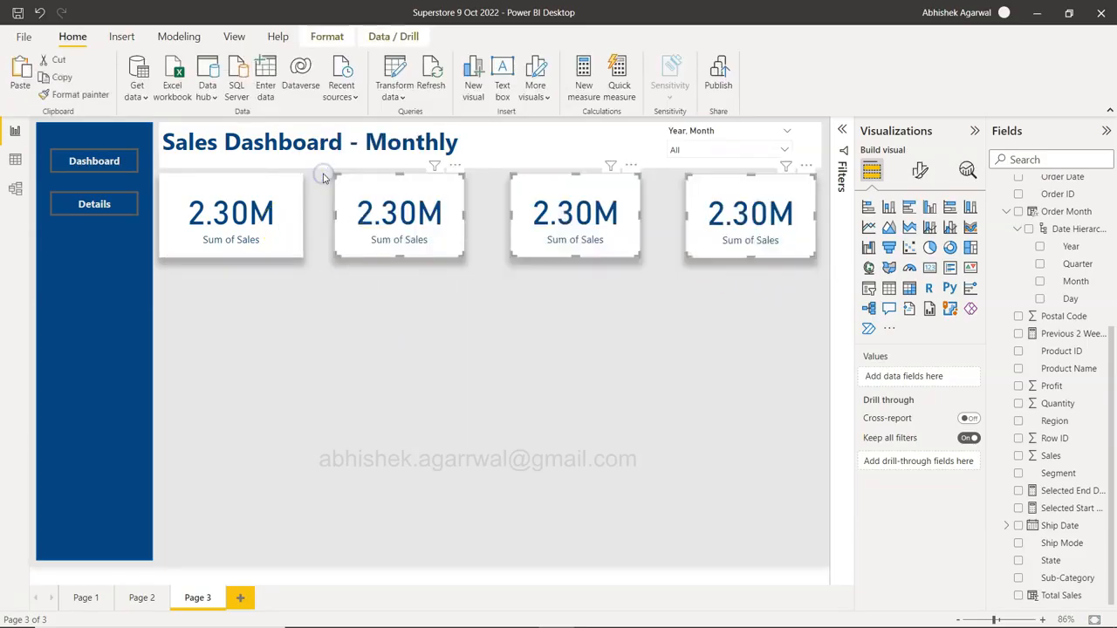
pyautogui.press('Delete')
pyautogui.click(282, 223)
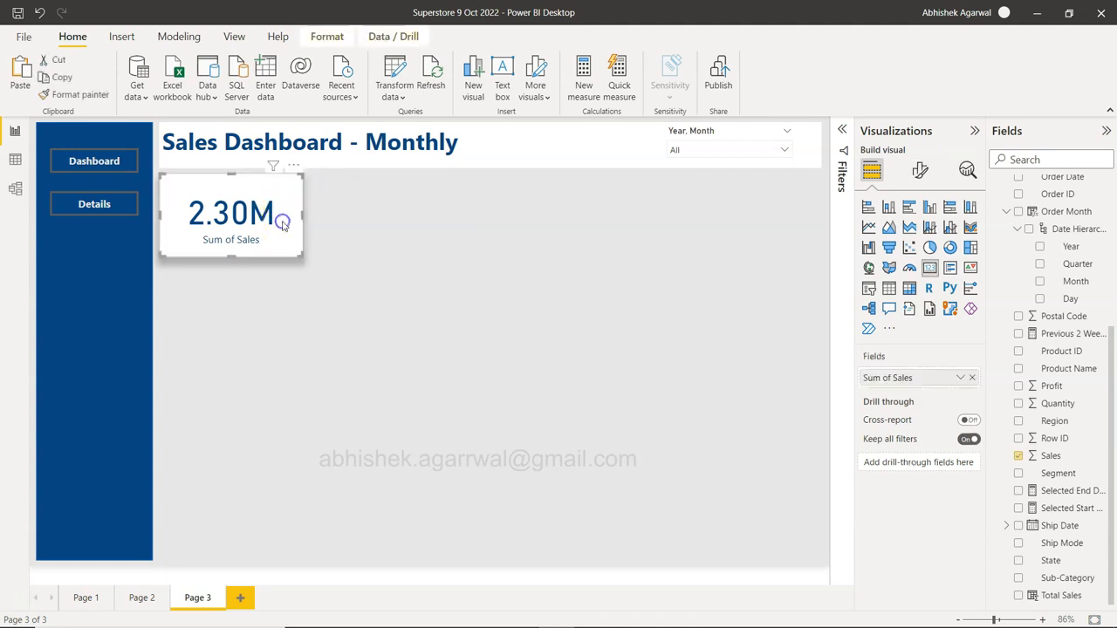
pyautogui.hotkey('ctrl', 'v')
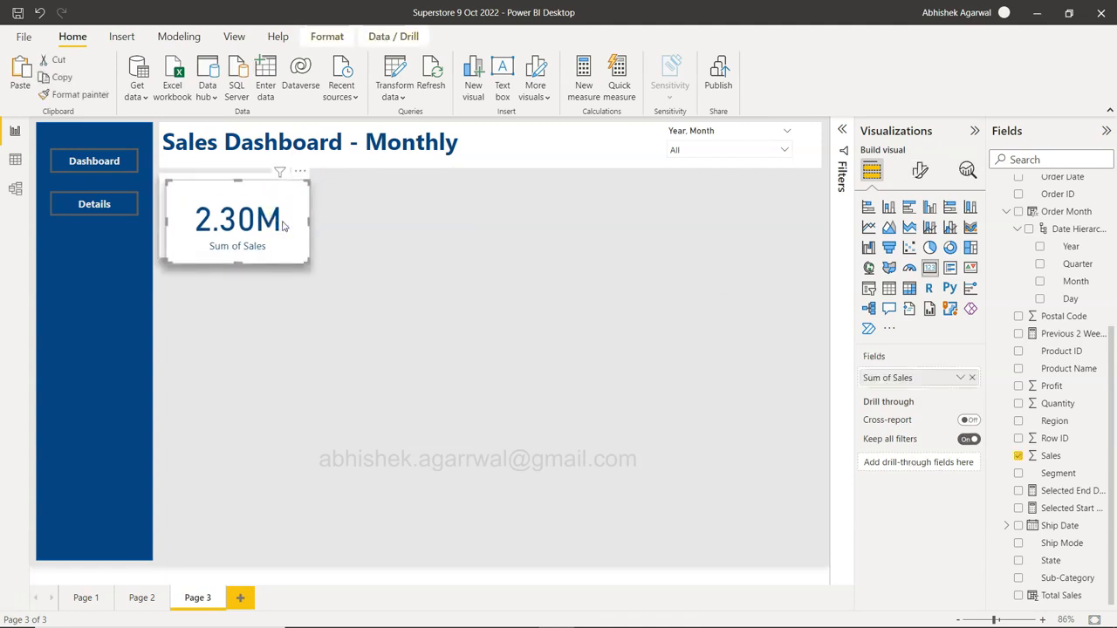
pyautogui.hotkey('ctrl', 'v')
pyautogui.hotkey('ctrl', 'v')
# - Place the three pasted cards in one row beside the first card, just below the header
pyautogui.moveTo(281, 224); pyautogui.dragTo(778, 219)
pyautogui.moveTo(308, 247); pyautogui.dragTo(600, 220)
pyautogui.moveTo(279, 223); pyautogui.dragTo(437, 217)
pyautogui.moveTo(556, 232); pyautogui.dragTo(564, 225)
pyautogui.moveTo(690, 238); pyautogui.dragTo(690, 234)
# - Distribute the four equally sized cards horizontally and clear the selection
pyautogui.keyDown('ctrl'); pyautogui.click(524, 218); pyautogui.keyUp('ctrl')
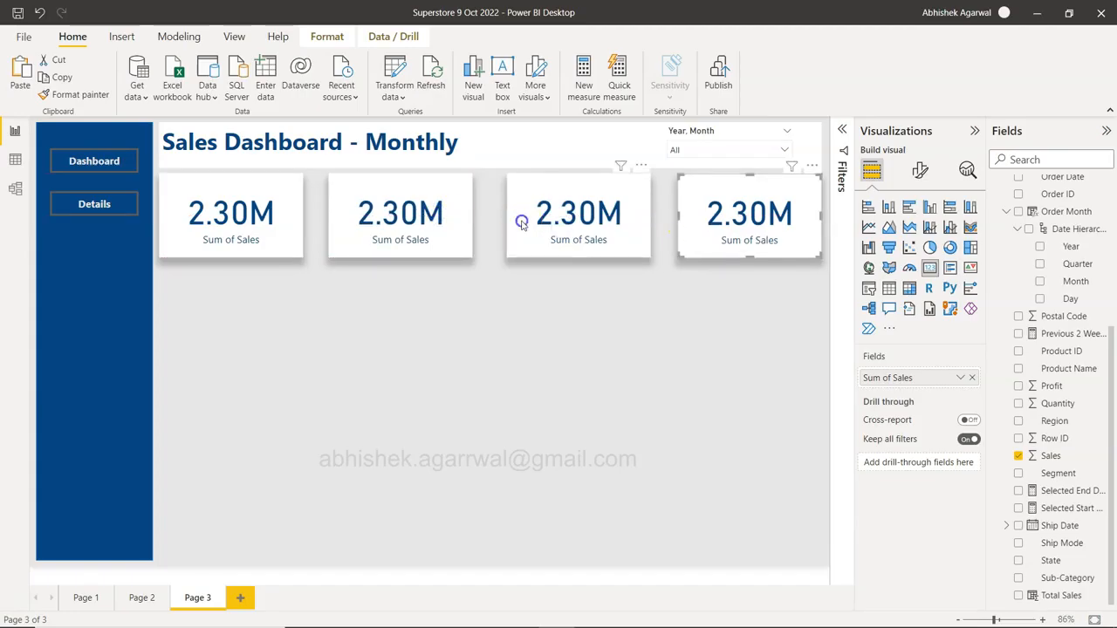
pyautogui.keyDown('ctrl'); pyautogui.click(423, 226); pyautogui.keyUp('ctrl')
pyautogui.keyDown('ctrl'); pyautogui.click(291, 224); pyautogui.keyUp('ctrl')
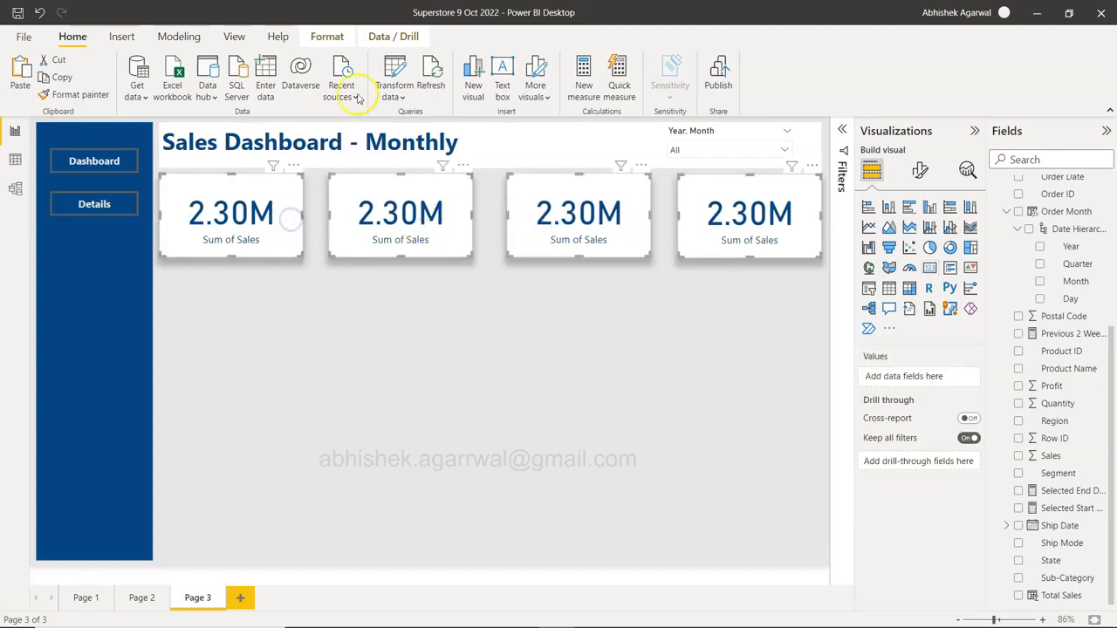
pyautogui.click(332, 37)
pyautogui.click(315, 87)
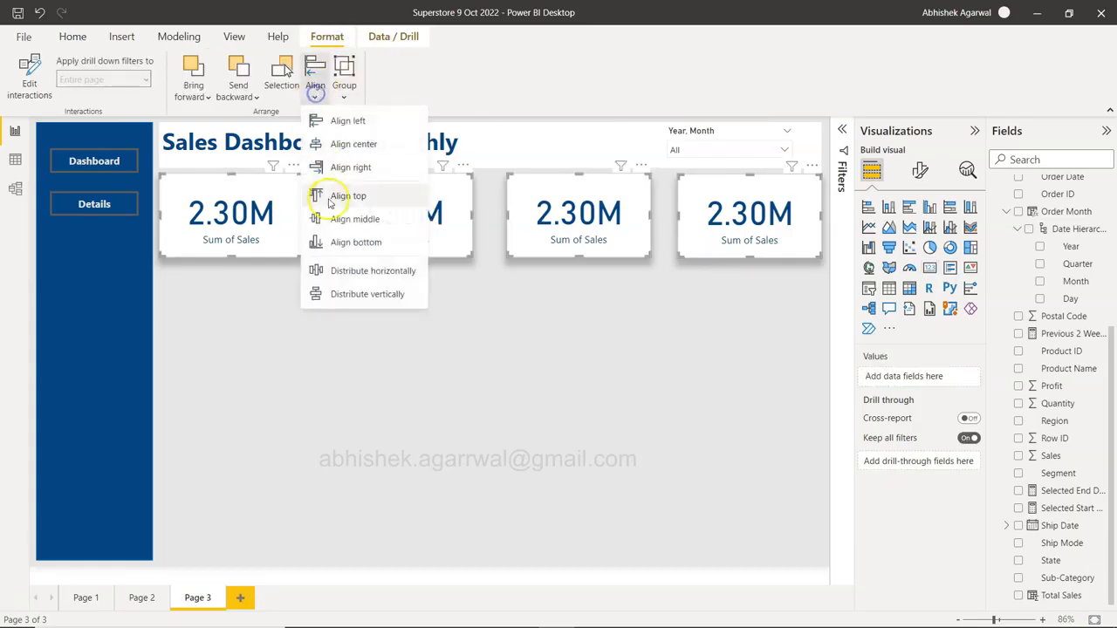
pyautogui.click(345, 268)
pyautogui.click(434, 406)
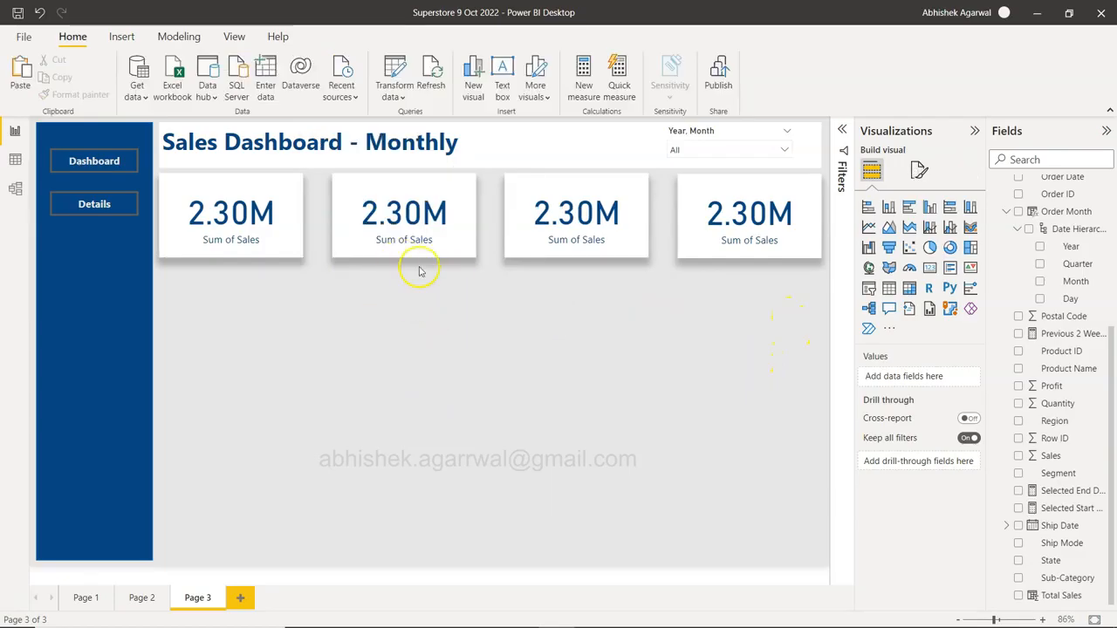
# - Replace the Sales field on the second card with Profit
pyautogui.click(416, 235)
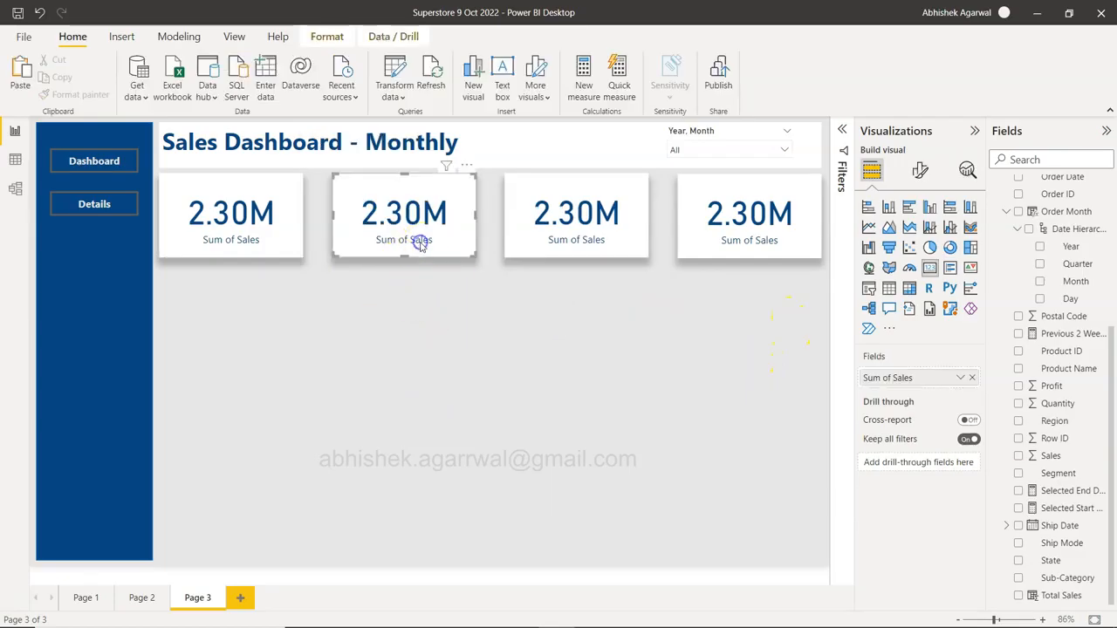
pyautogui.click(971, 378)
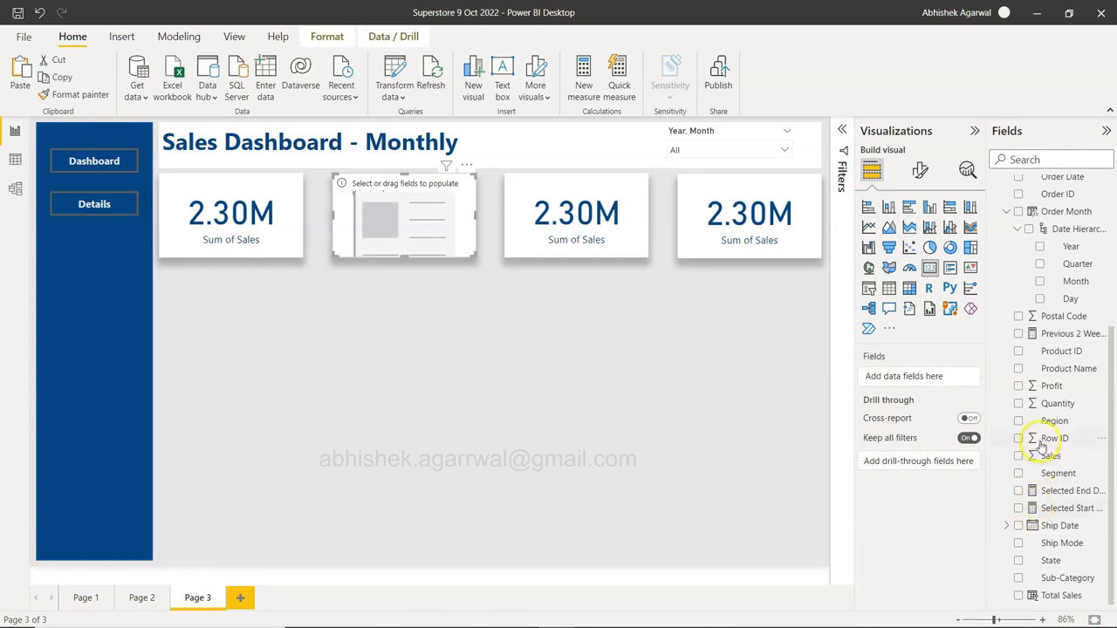
pyautogui.click(1056, 370)
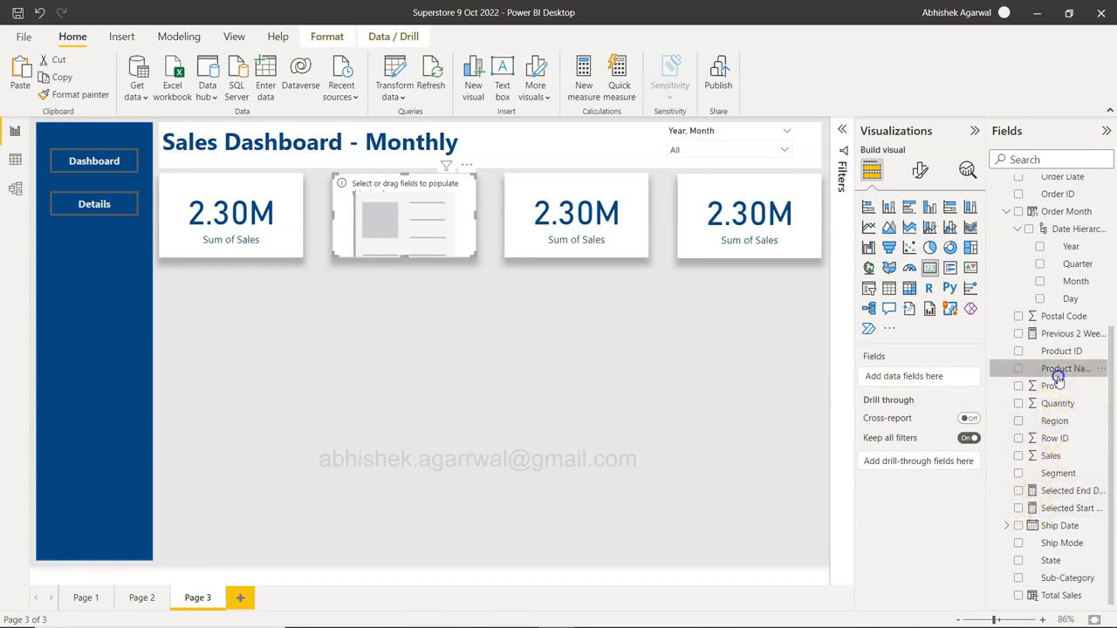
pyautogui.moveTo(1055, 387); pyautogui.dragTo(908, 379)
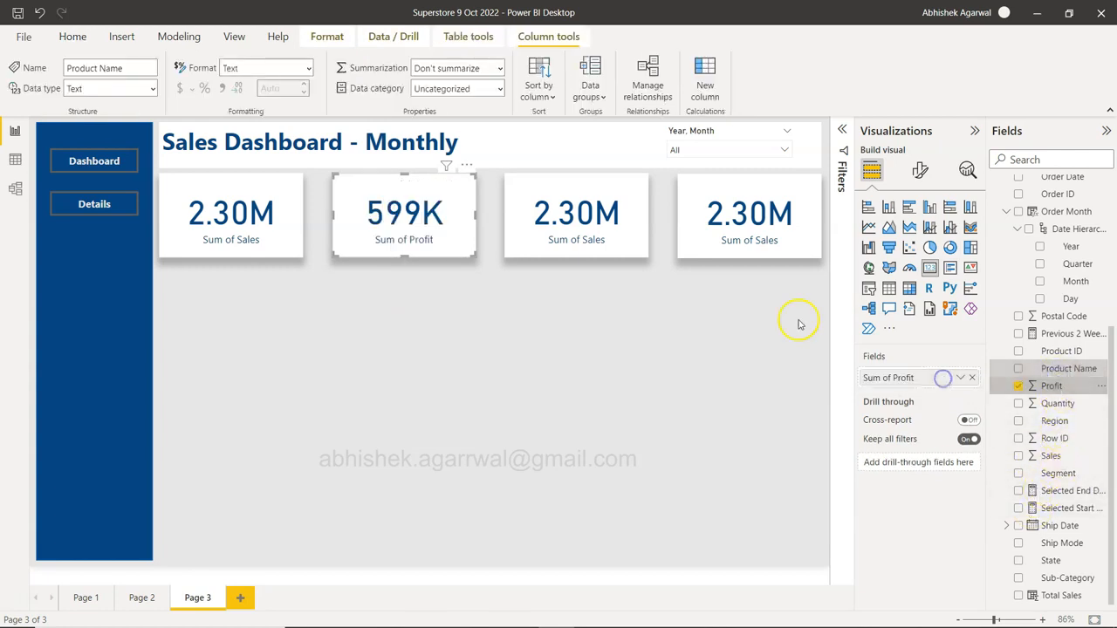
# - Make the third card show the Average of Discount instead of Sales, and check the Discount column's number format
pyautogui.click(589, 225)
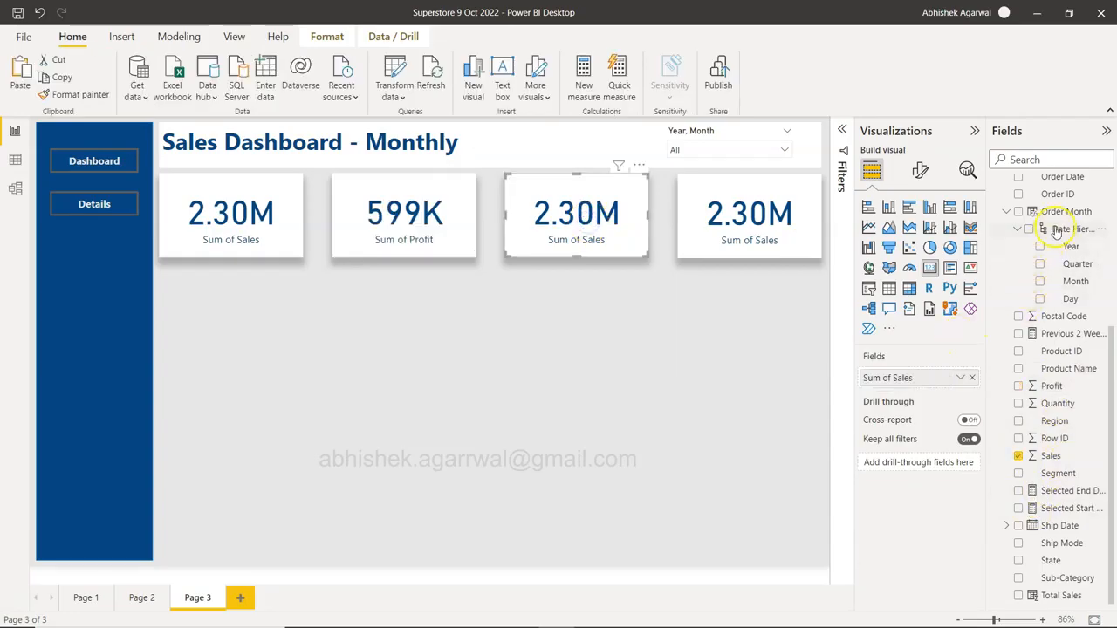
pyautogui.scroll(3, 1072, 342)
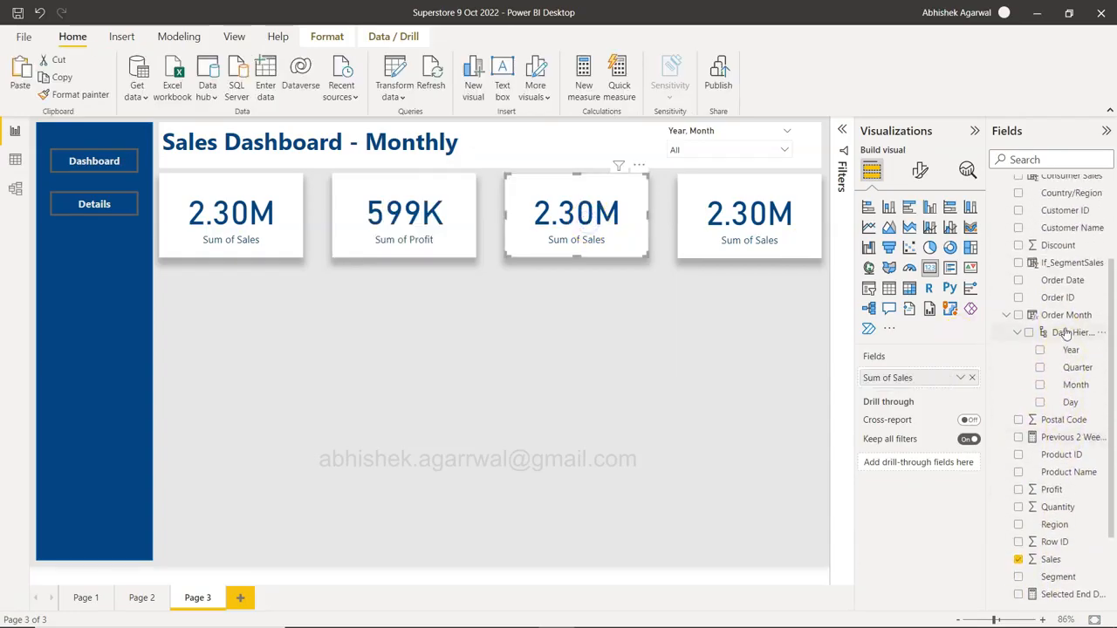
pyautogui.moveTo(1069, 250); pyautogui.dragTo(930, 376)
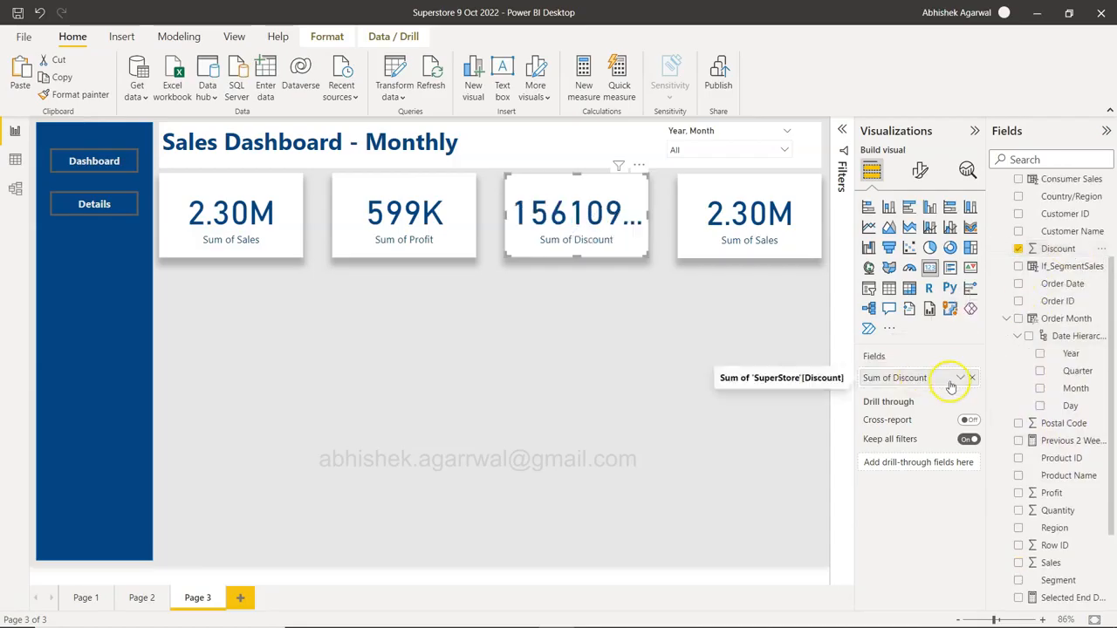
pyautogui.click(961, 379)
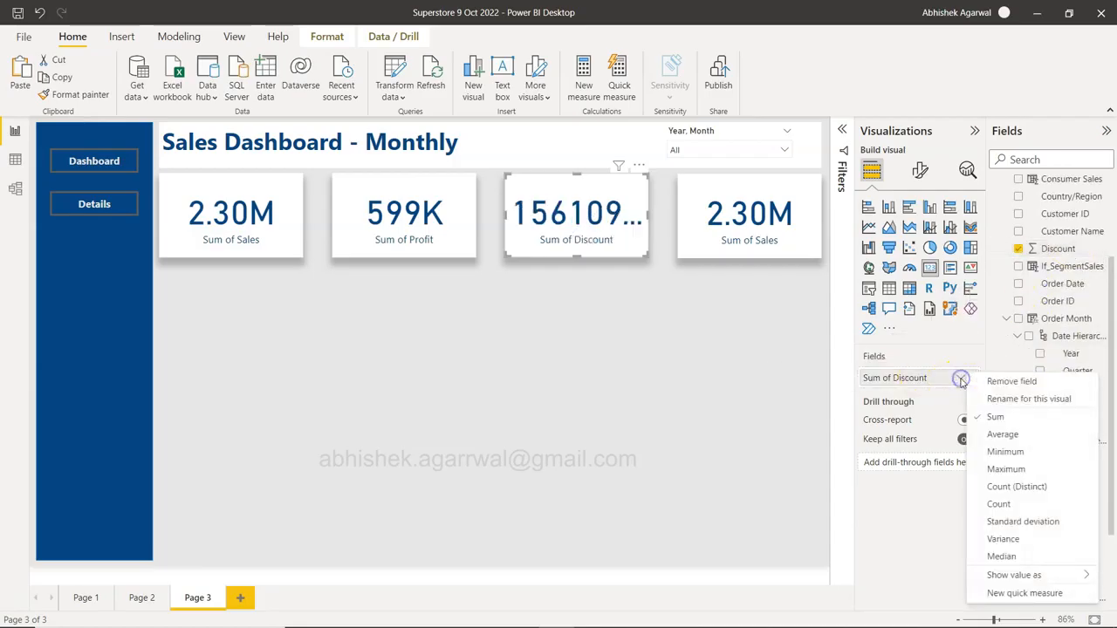
pyautogui.click(1008, 437)
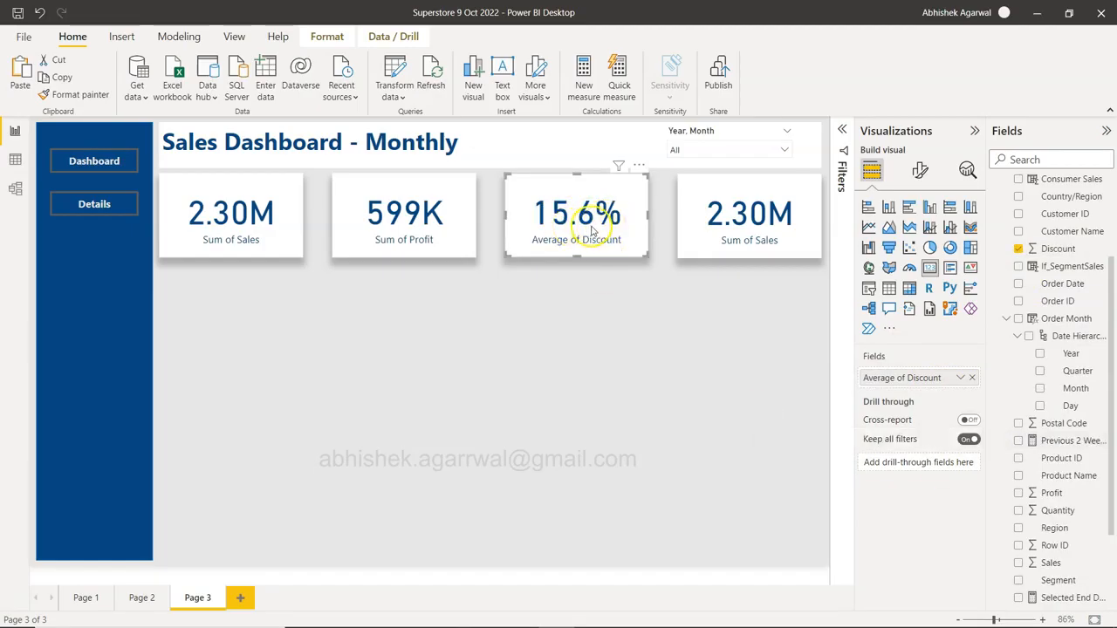
pyautogui.click(1060, 250)
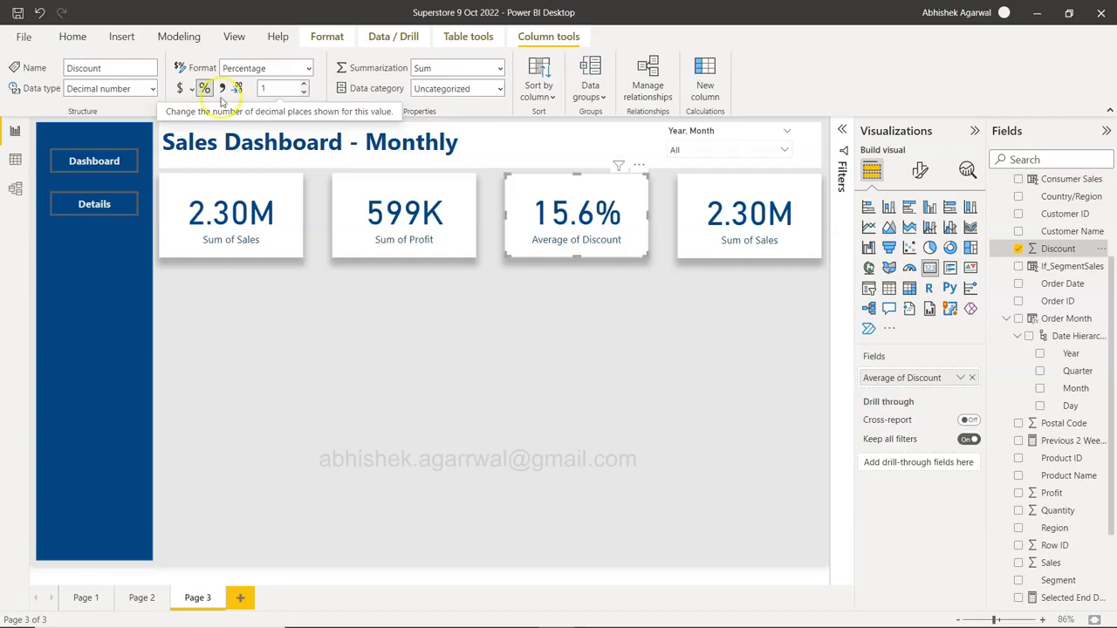
# - Replace the Sales field on the fourth card with Quantity and deselect the card
pyautogui.click(709, 223)
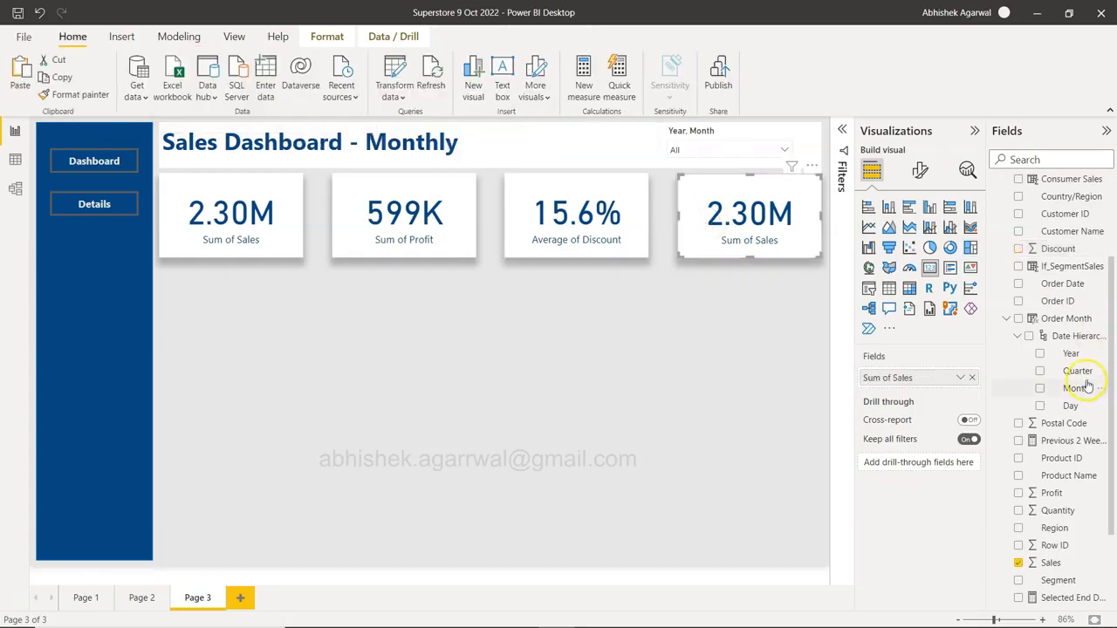
pyautogui.scroll(-3, 1087, 386)
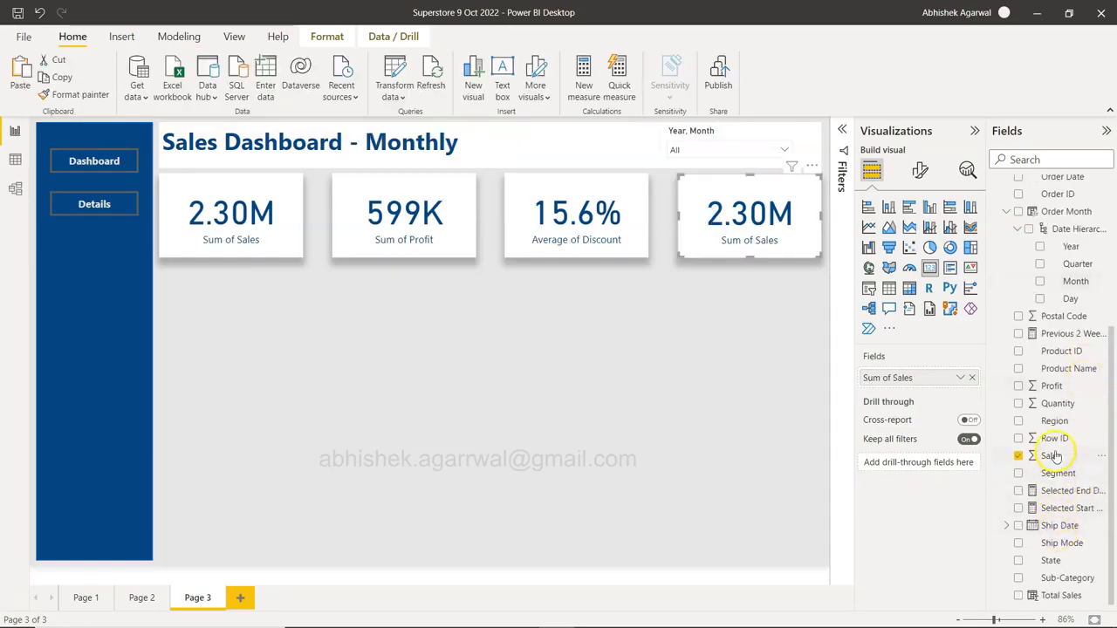
pyautogui.moveTo(1059, 406); pyautogui.dragTo(933, 377)
pyautogui.click(748, 337)
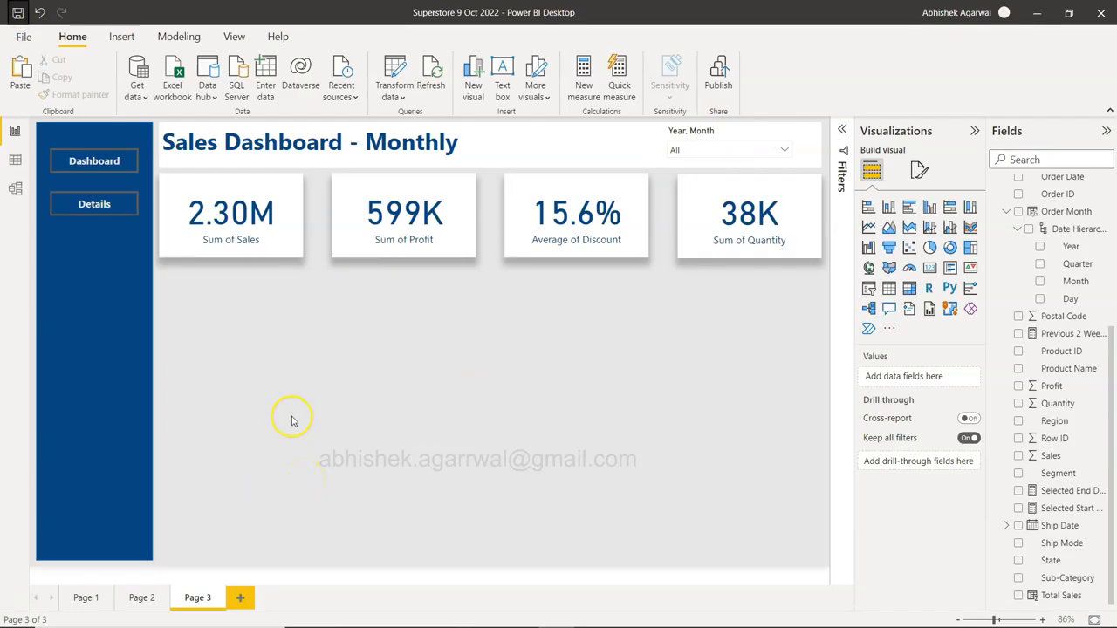
# - Insert a clustered column chart below the cards, spanning the first three cards and about half the remaining page height
pyautogui.click(931, 210)
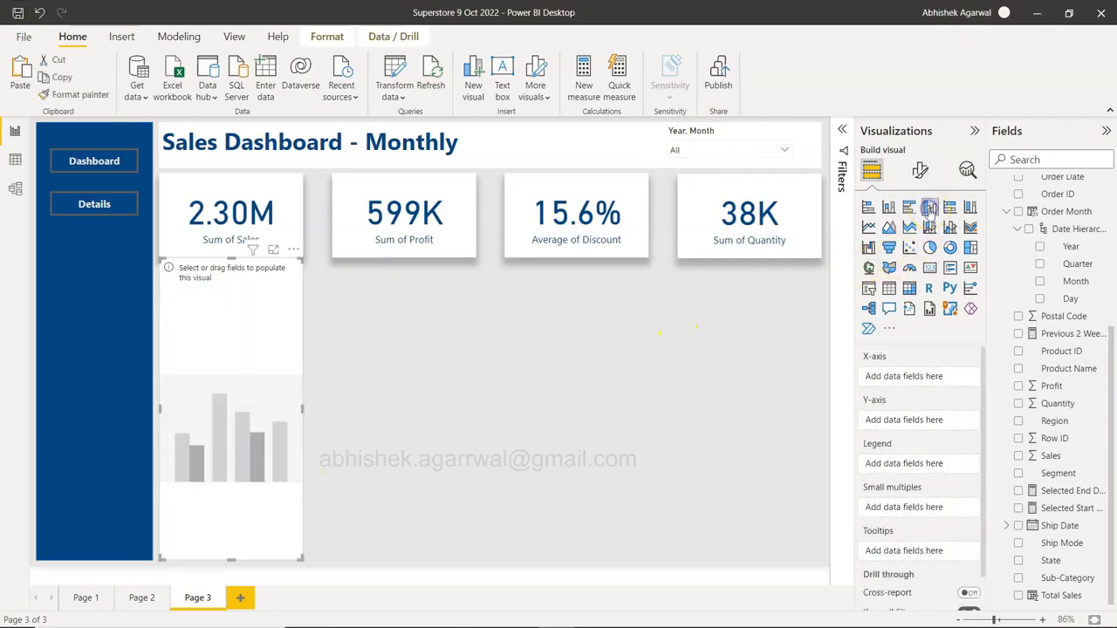
pyautogui.moveTo(302, 410); pyautogui.dragTo(649, 389)
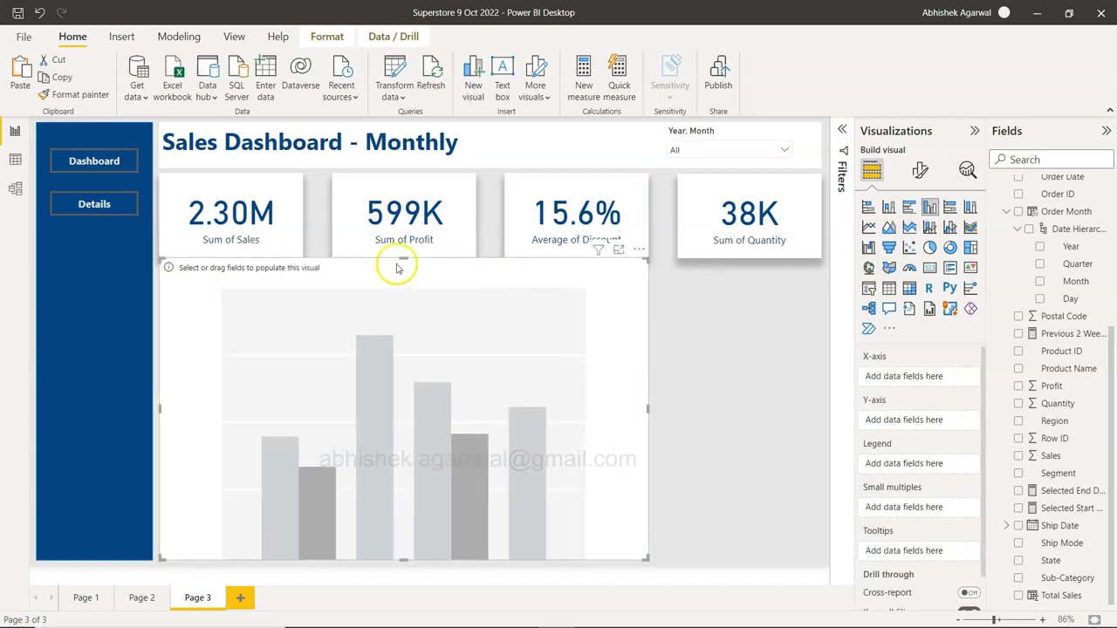
pyautogui.moveTo(400, 266); pyautogui.dragTo(399, 270)
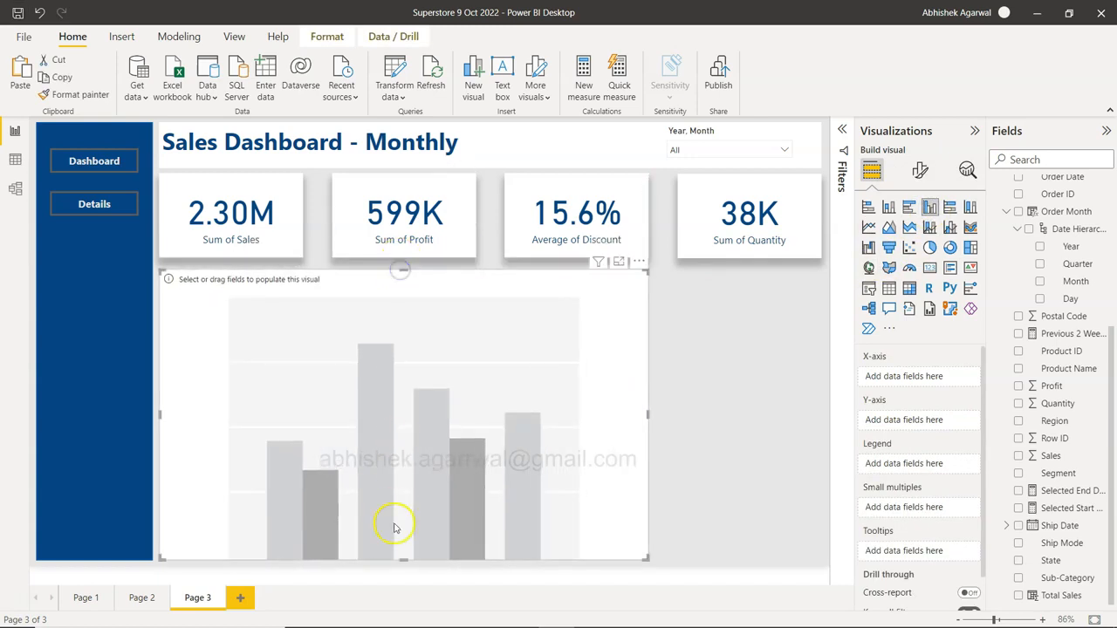
pyautogui.moveTo(400, 556); pyautogui.dragTo(404, 397)
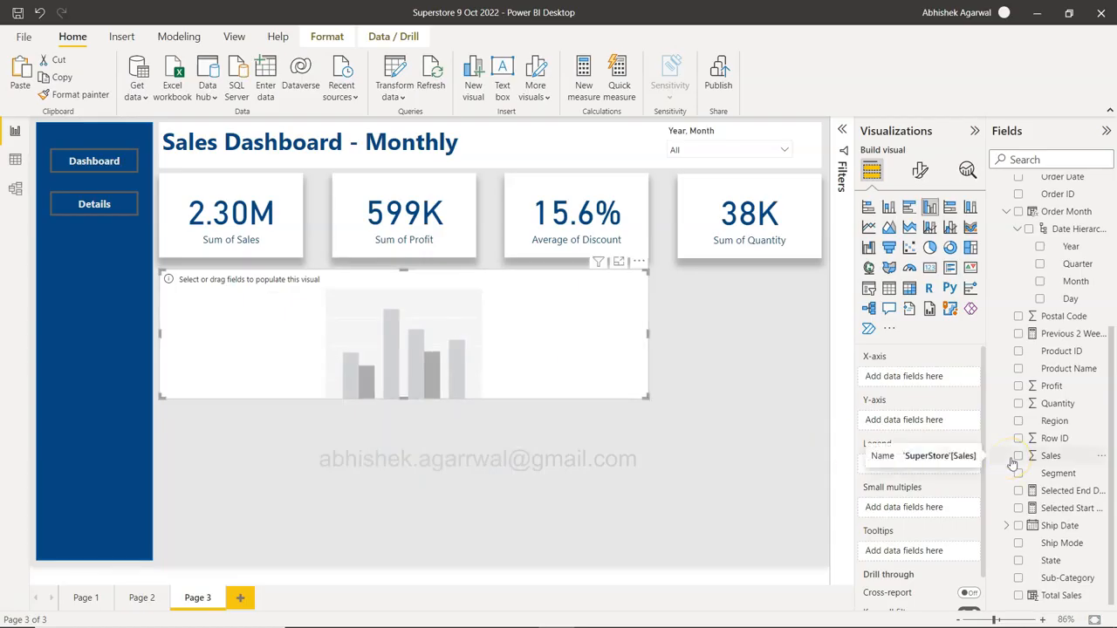
# - Plot Sales by Sub-Category in the column chart, with the Order Month hierarchy's Month as legend
pyautogui.moveTo(1060, 578); pyautogui.dragTo(919, 377)
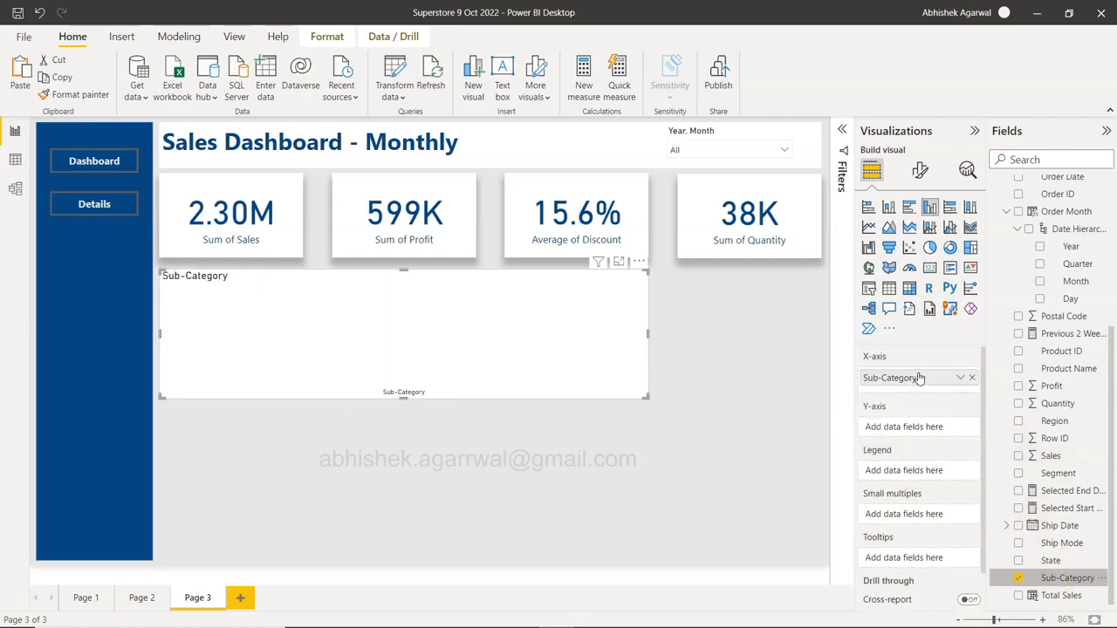
pyautogui.moveTo(1066, 460); pyautogui.dragTo(920, 427)
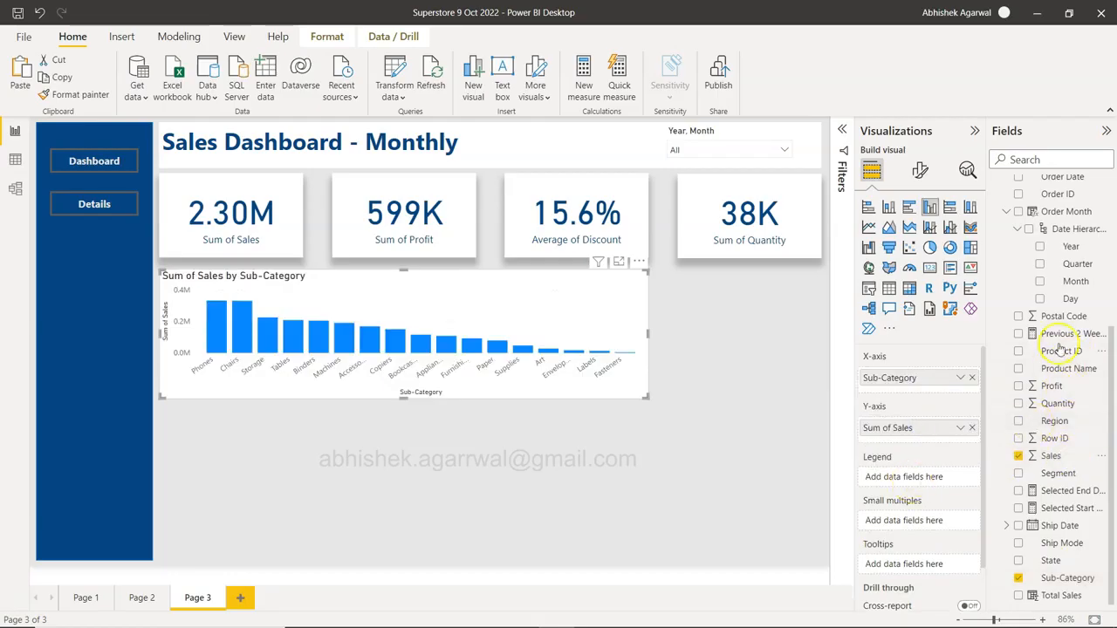
pyautogui.moveTo(1076, 284); pyautogui.dragTo(941, 481)
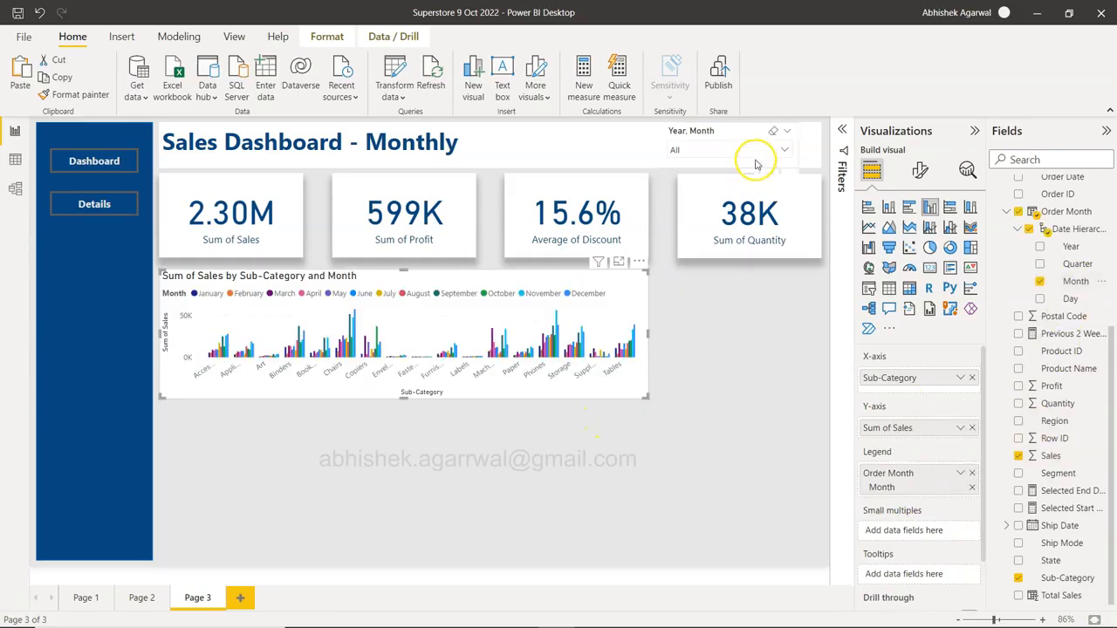
# - Filter the page to April and May 2020 with the Year, Month slicer and collapse its list
pyautogui.click(783, 153)
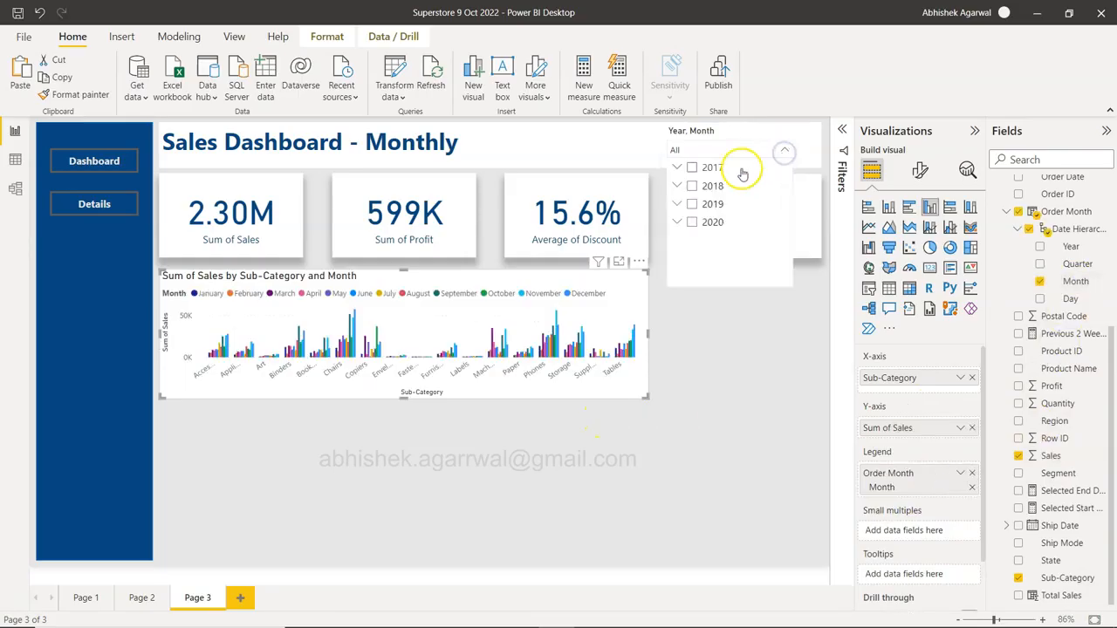
pyautogui.click(678, 223)
pyautogui.scroll(-2, 716, 259)
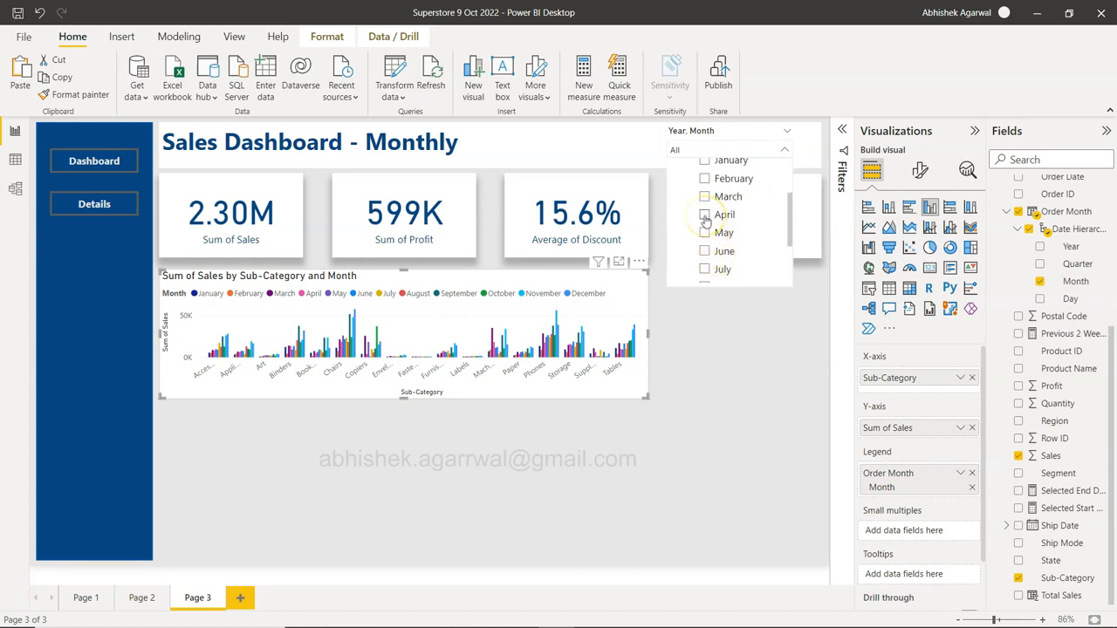
pyautogui.click(705, 216)
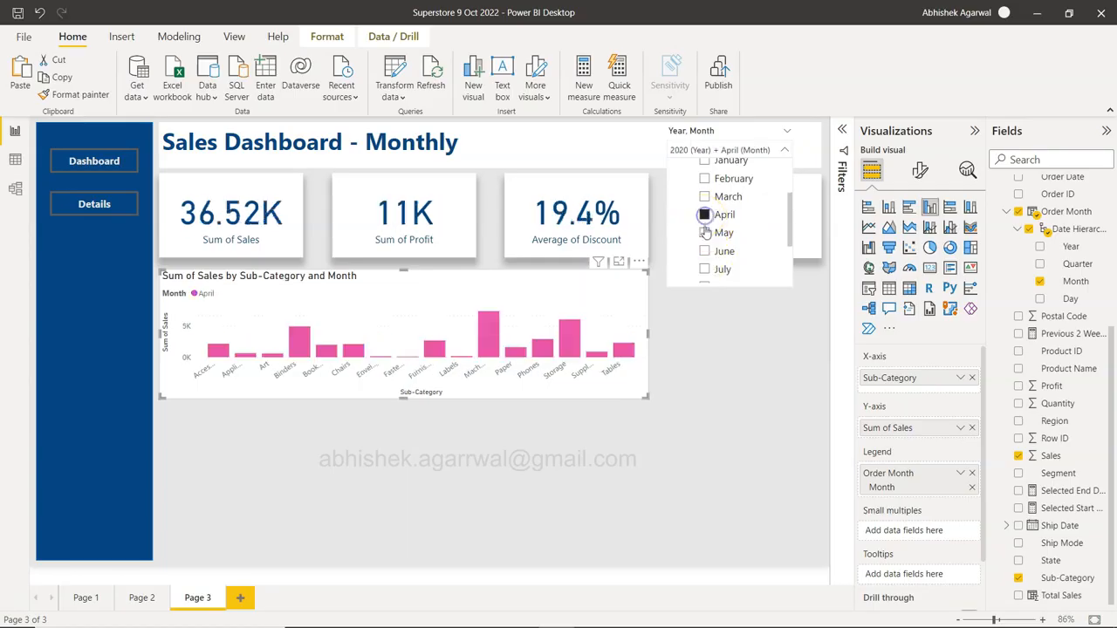
pyautogui.keyDown('ctrl'); pyautogui.click(704, 233); pyautogui.keyUp('ctrl')
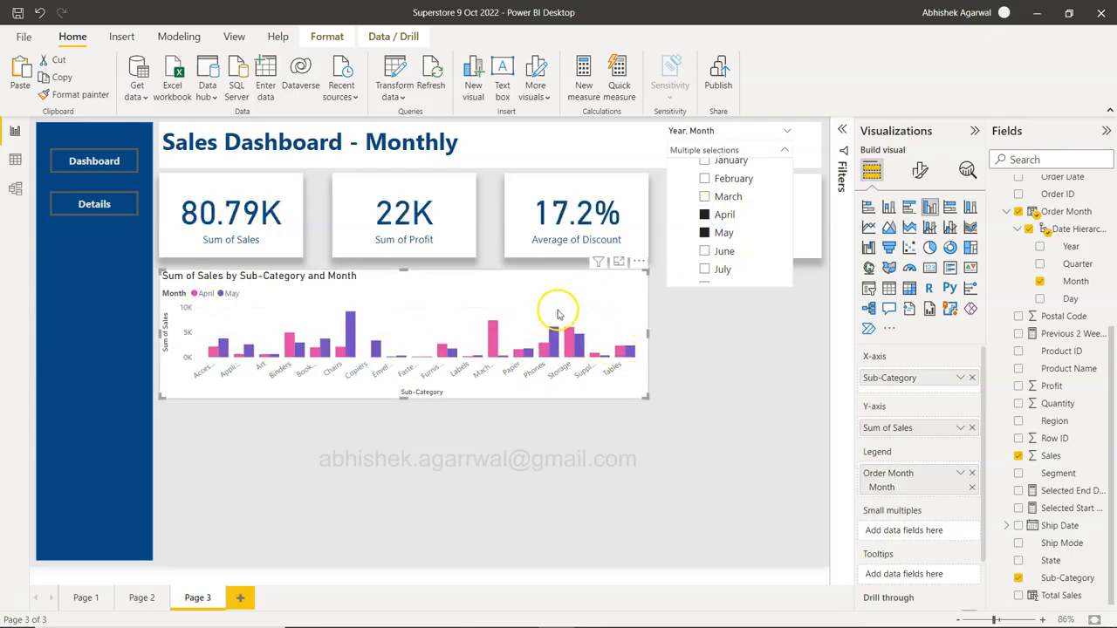
pyautogui.click(561, 304)
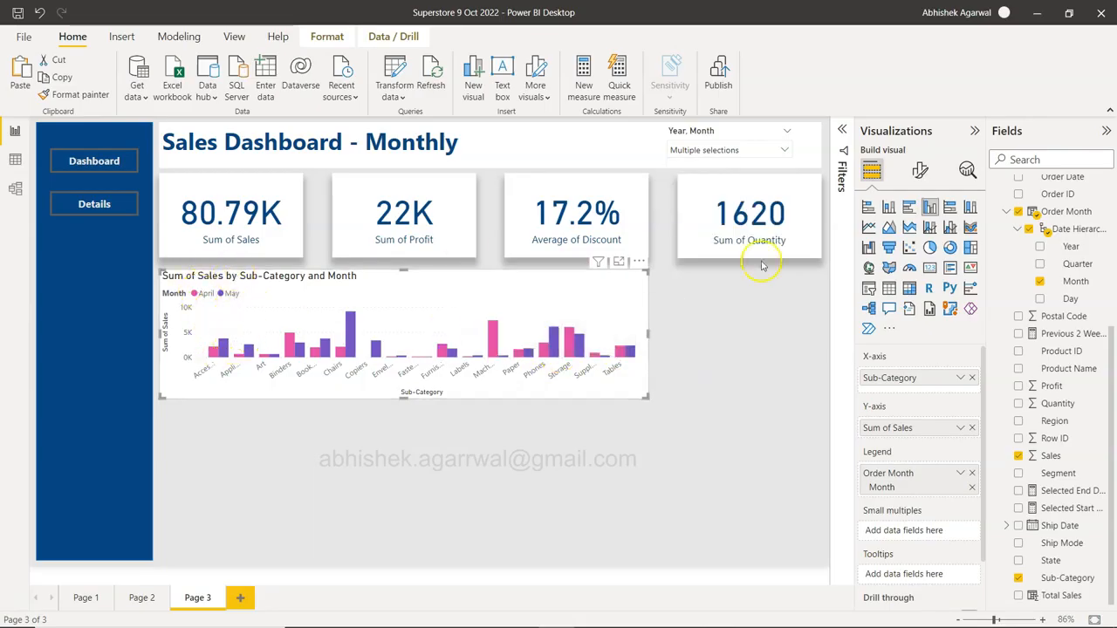
# - Recolor the clustered column chart's columns, setting April to light orange and May to dark blue
pyautogui.click(920, 171)
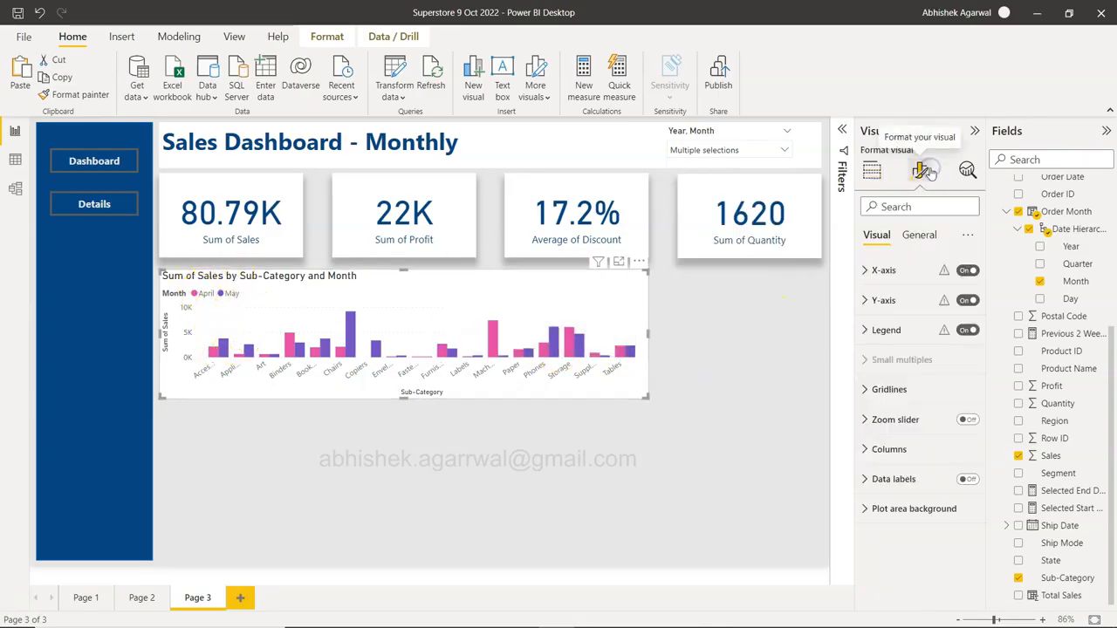
pyautogui.click(869, 330)
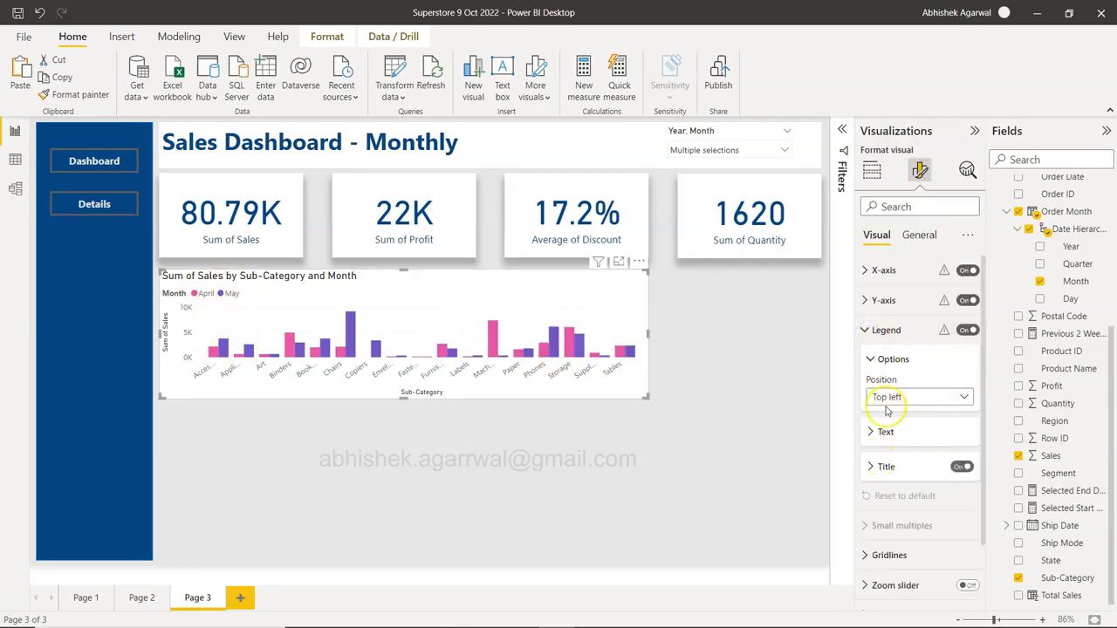
pyautogui.scroll(-2, 886, 411)
pyautogui.click(865, 534)
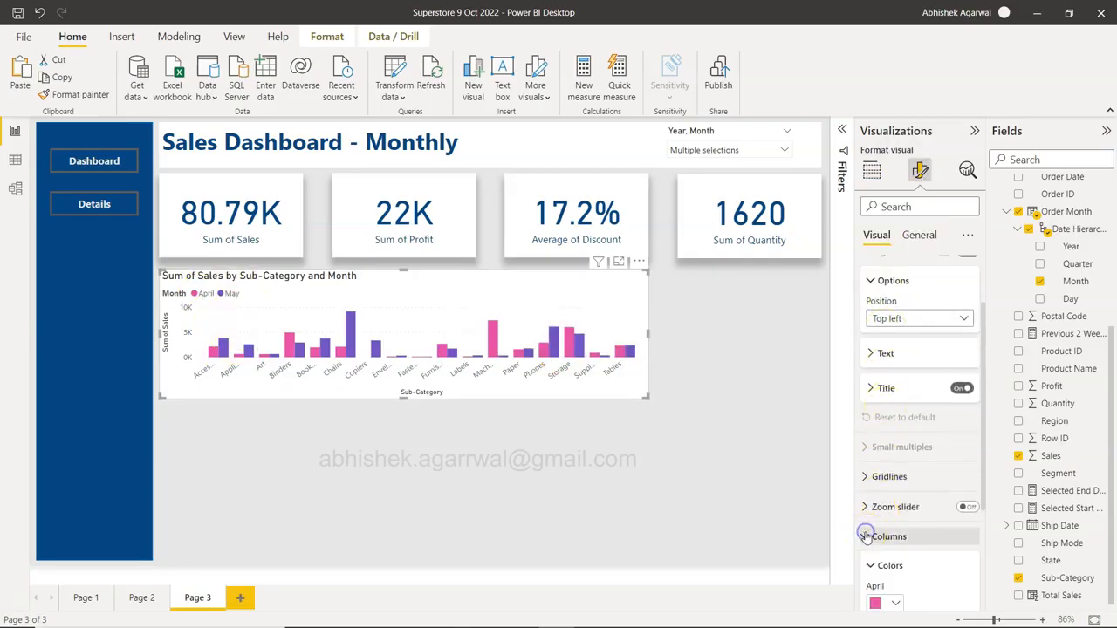
pyautogui.click(878, 433)
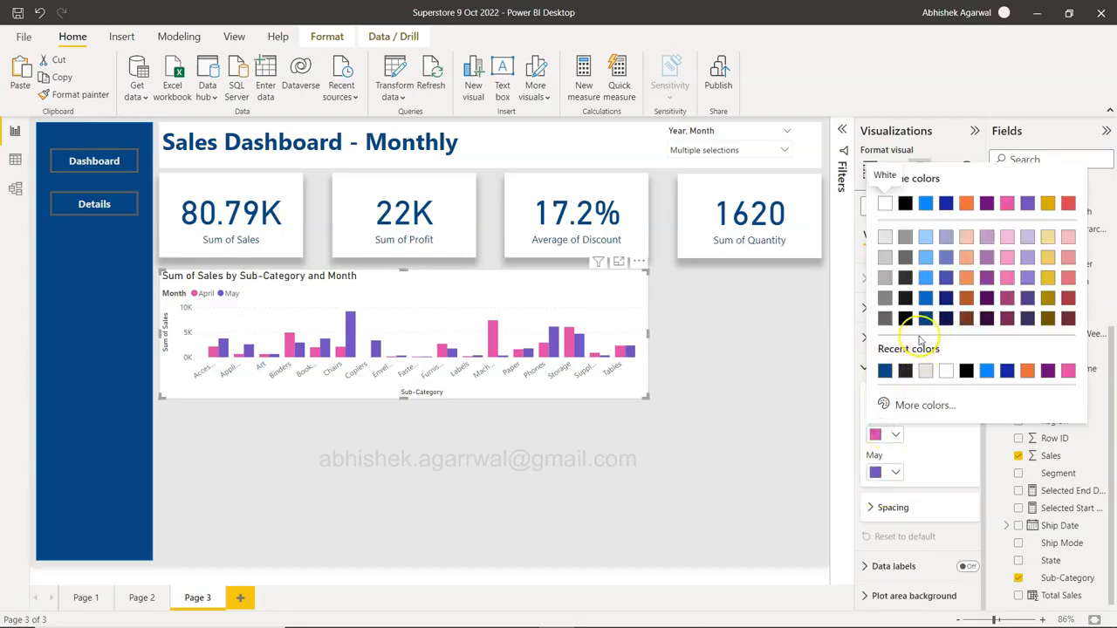
pyautogui.click(966, 278)
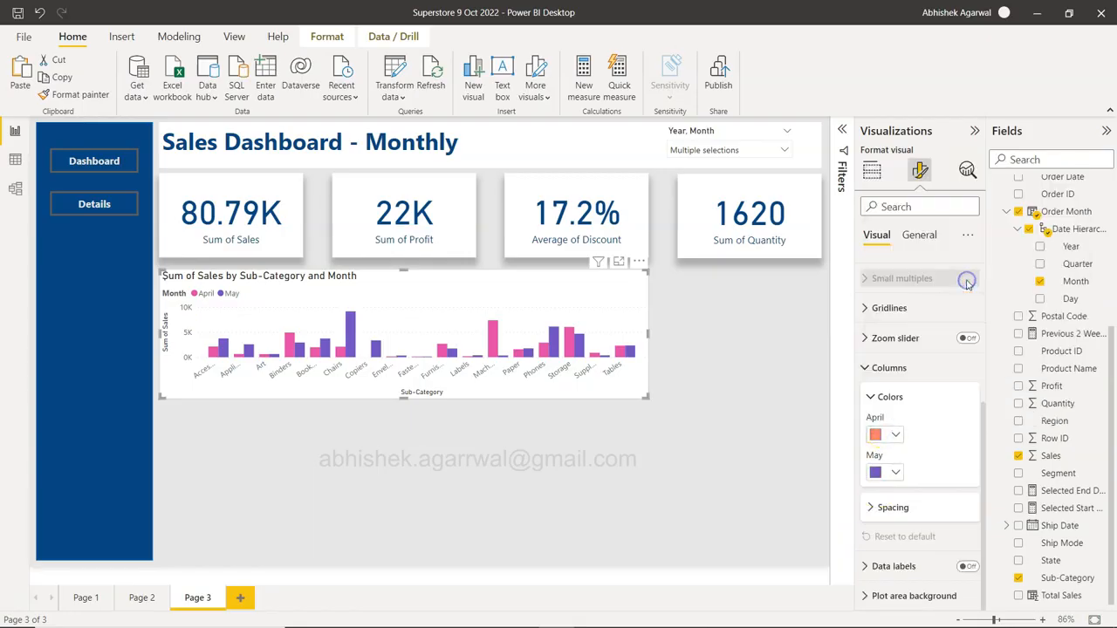
pyautogui.click(896, 469)
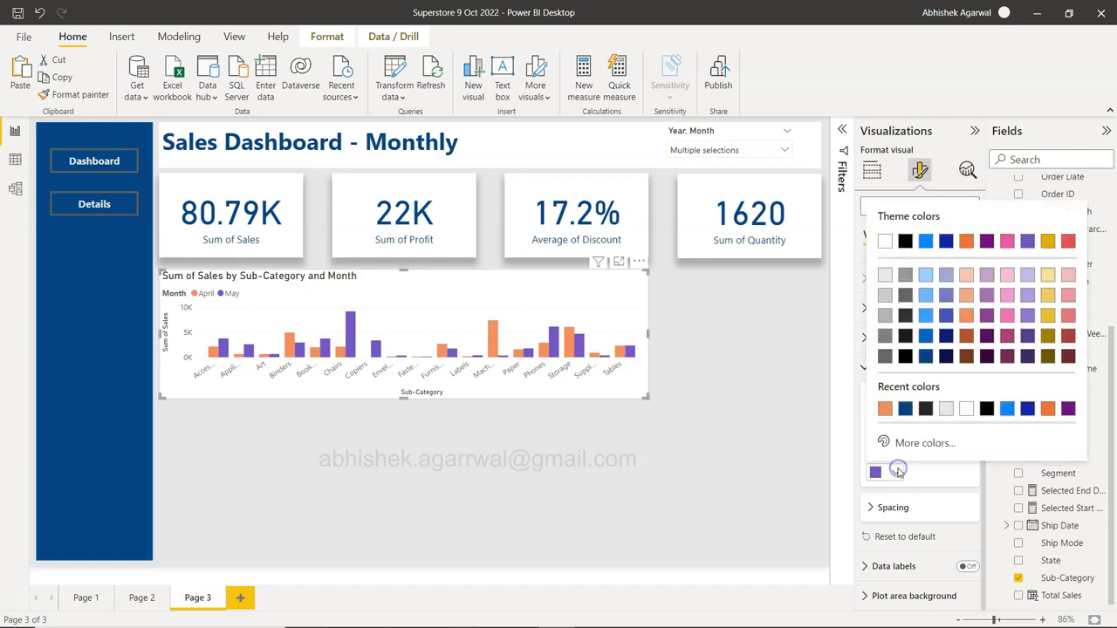
pyautogui.click(925, 356)
pyautogui.click(522, 449)
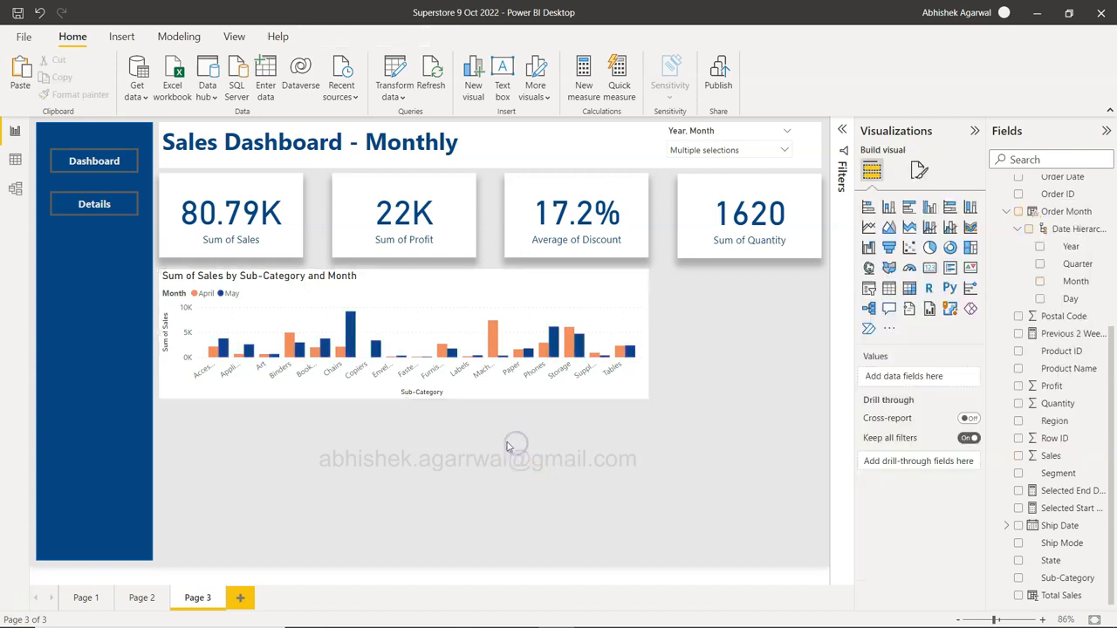
# - Using the dashboard on Page 2 as reference, turn off the X-axis and Y-axis titles of the column chart on Page 3
pyautogui.click(154, 598)
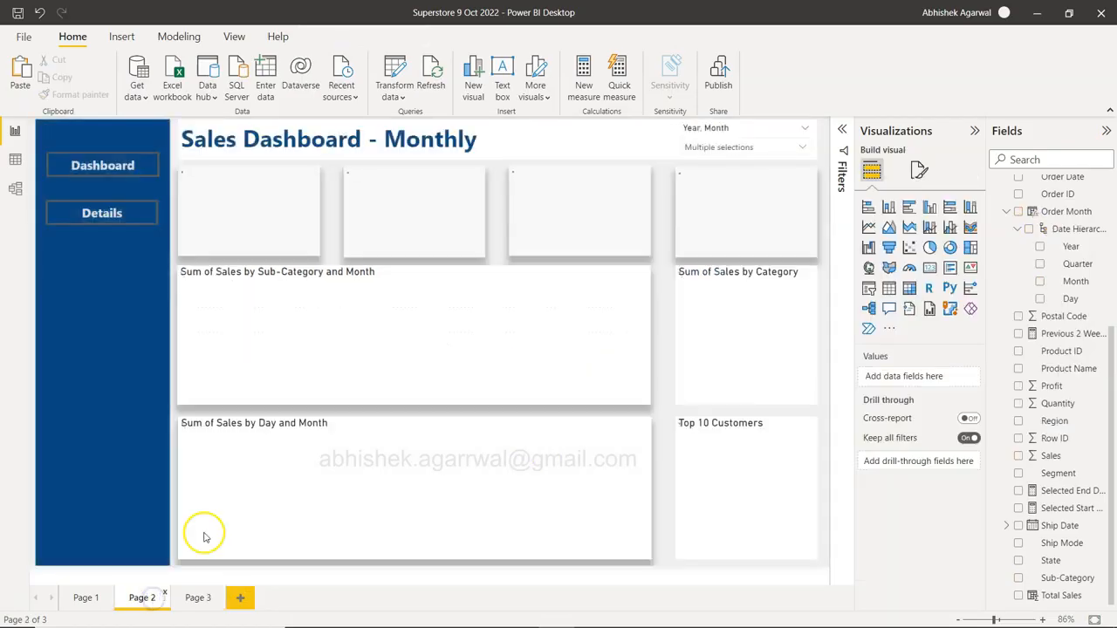
pyautogui.click(197, 595)
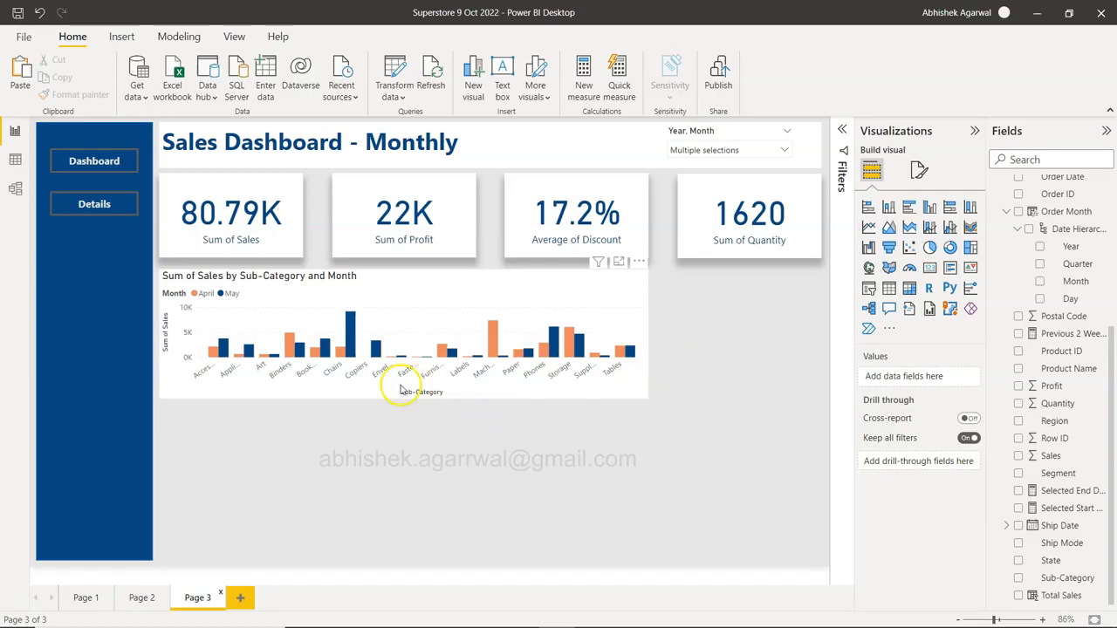
pyautogui.click(143, 599)
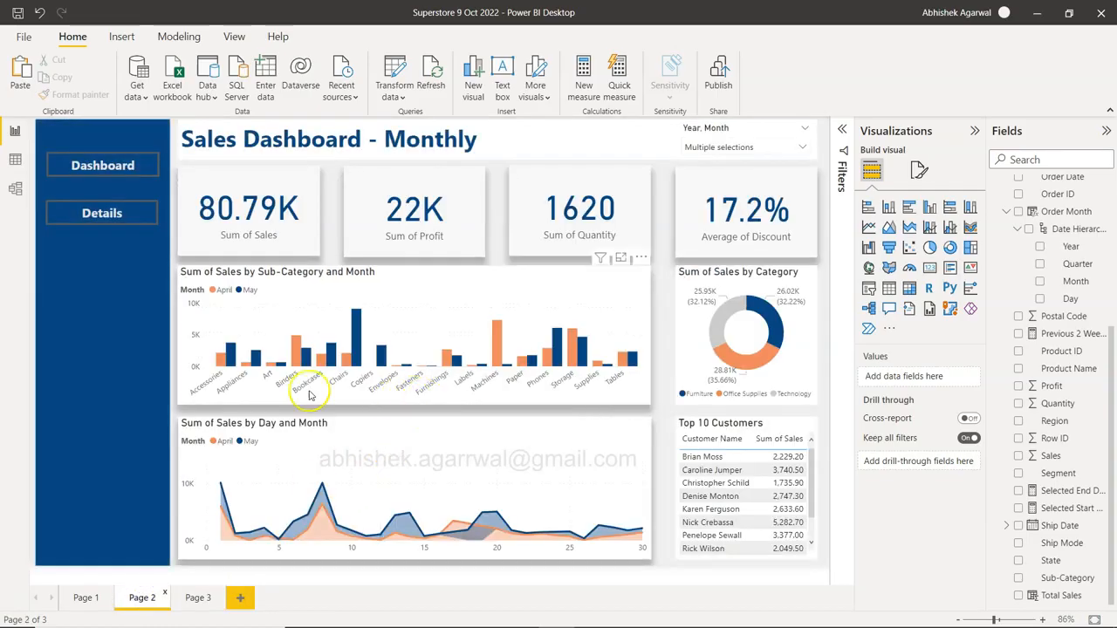
pyautogui.click(198, 598)
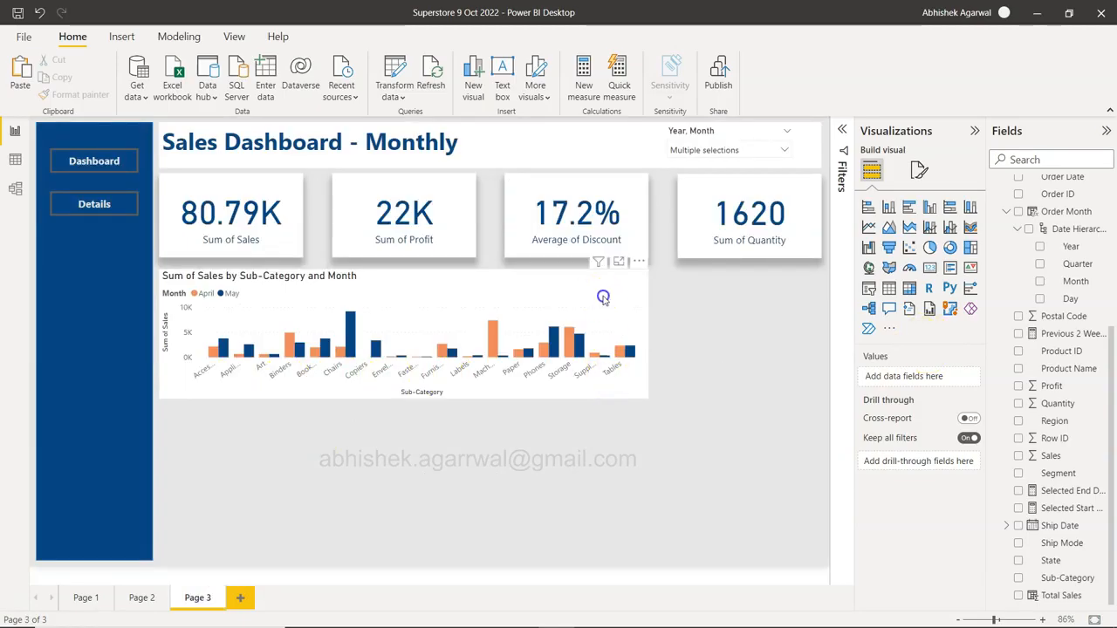
pyautogui.click(603, 298)
pyautogui.click(922, 170)
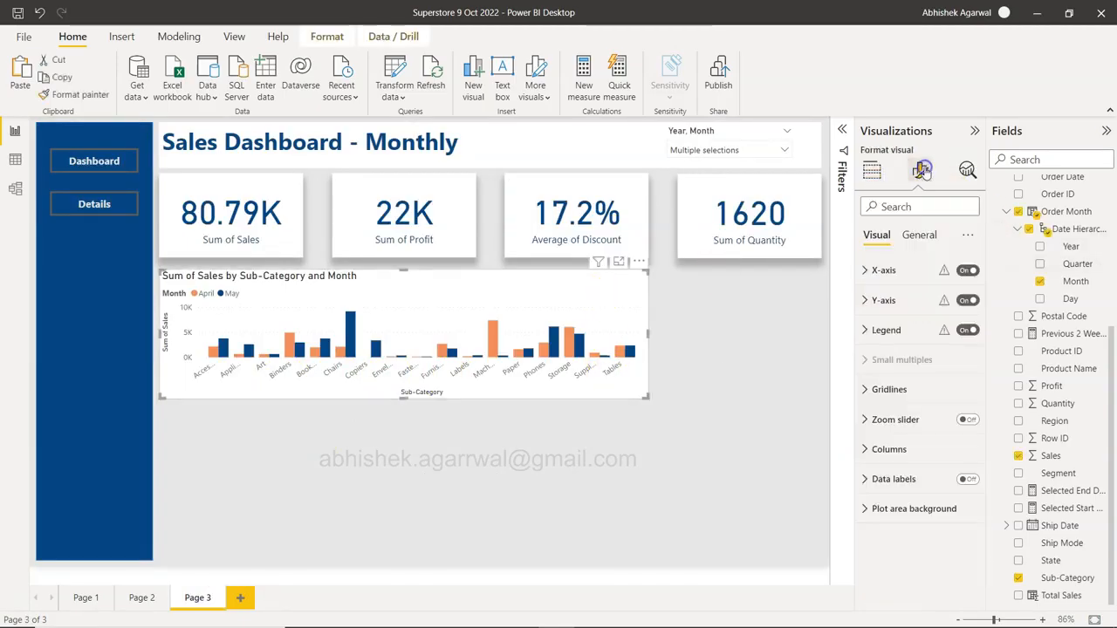
pyautogui.click(871, 271)
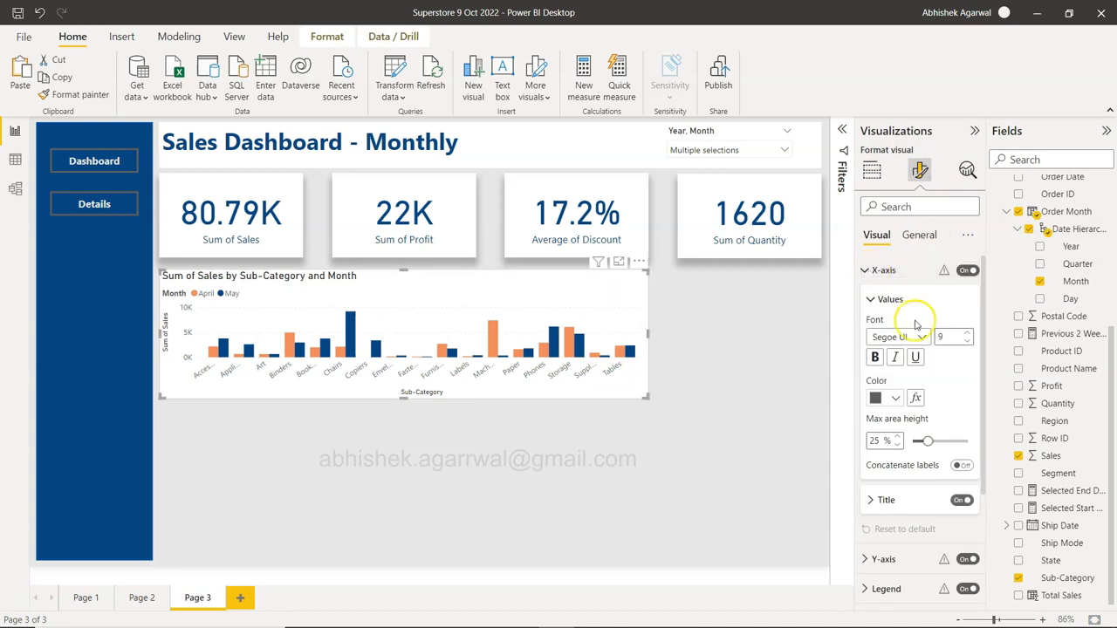
pyautogui.click(962, 499)
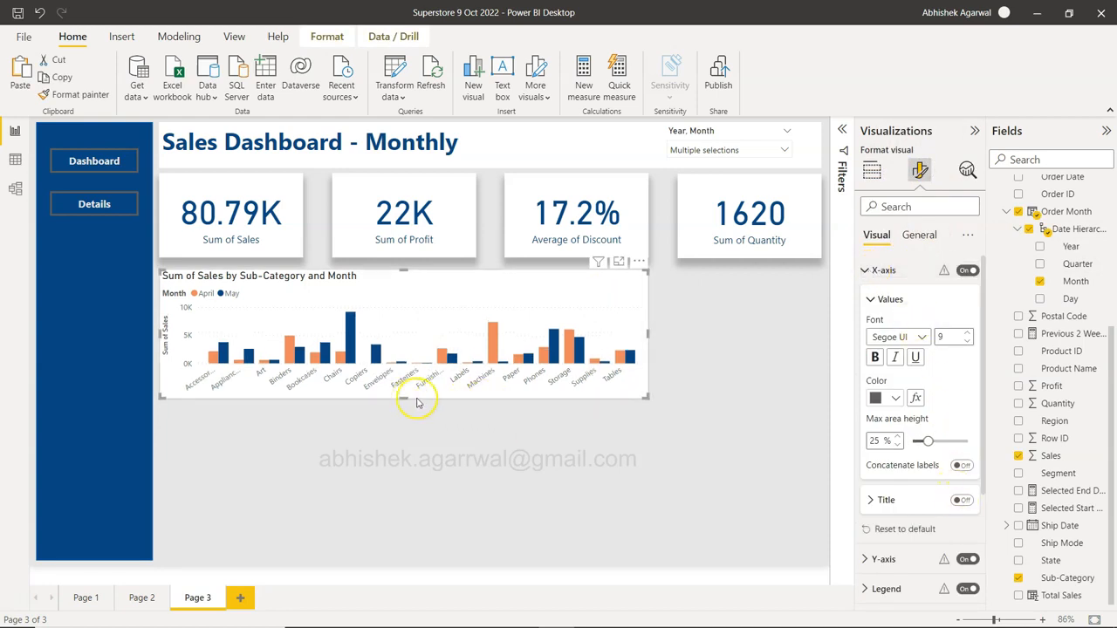
pyautogui.click(871, 270)
pyautogui.click(871, 300)
pyautogui.click(960, 516)
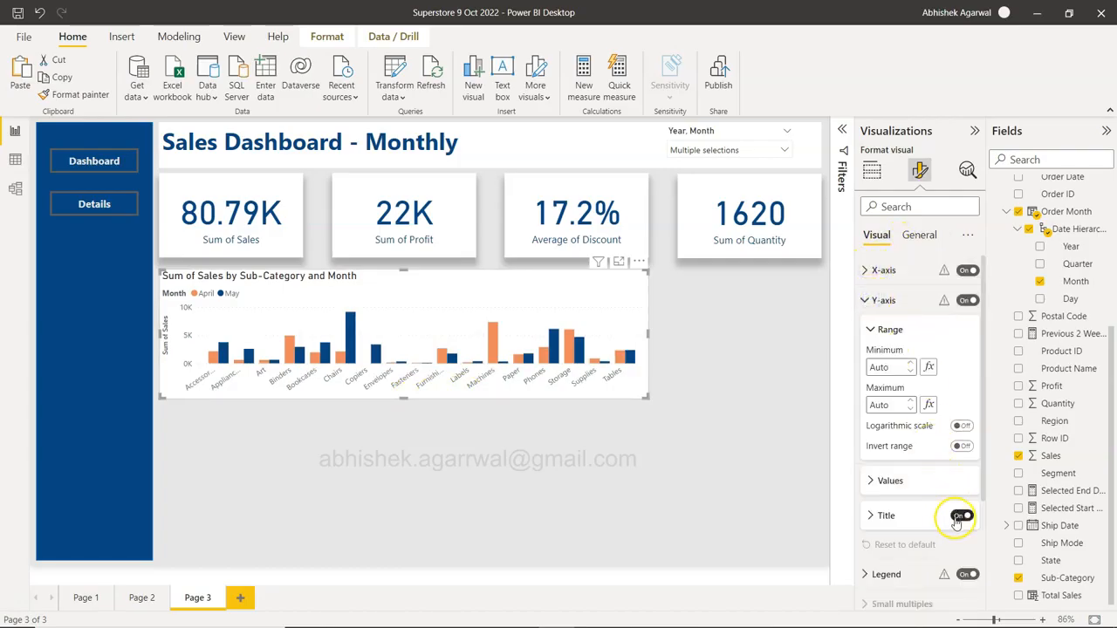
pyautogui.click(528, 479)
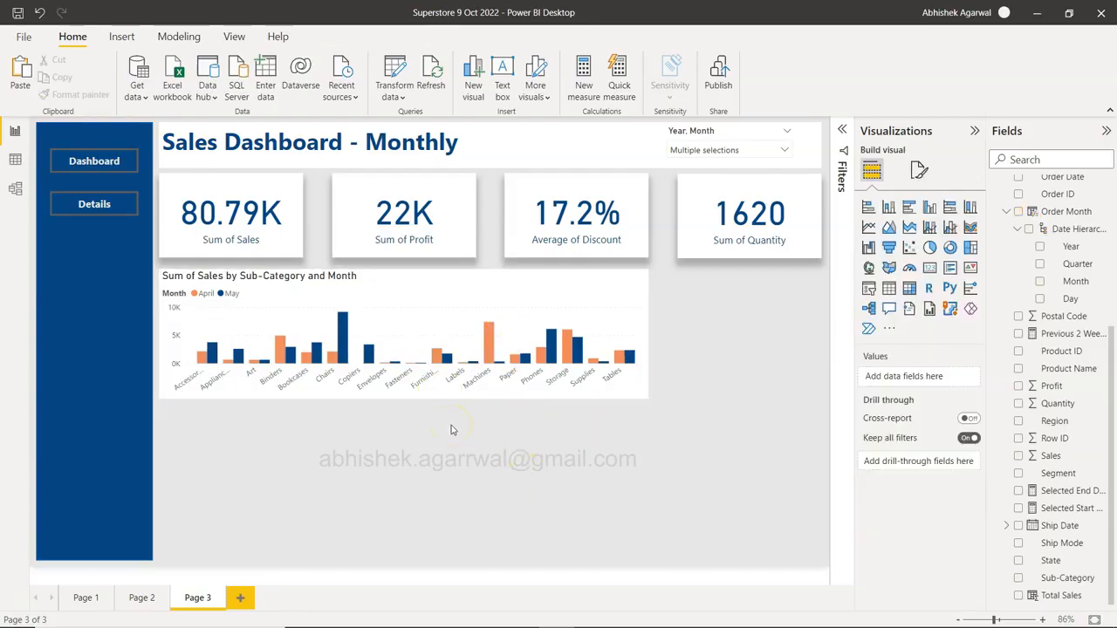
# - Try the Top center legend position on the column chart, and set it back to Top left
pyautogui.click(442, 293)
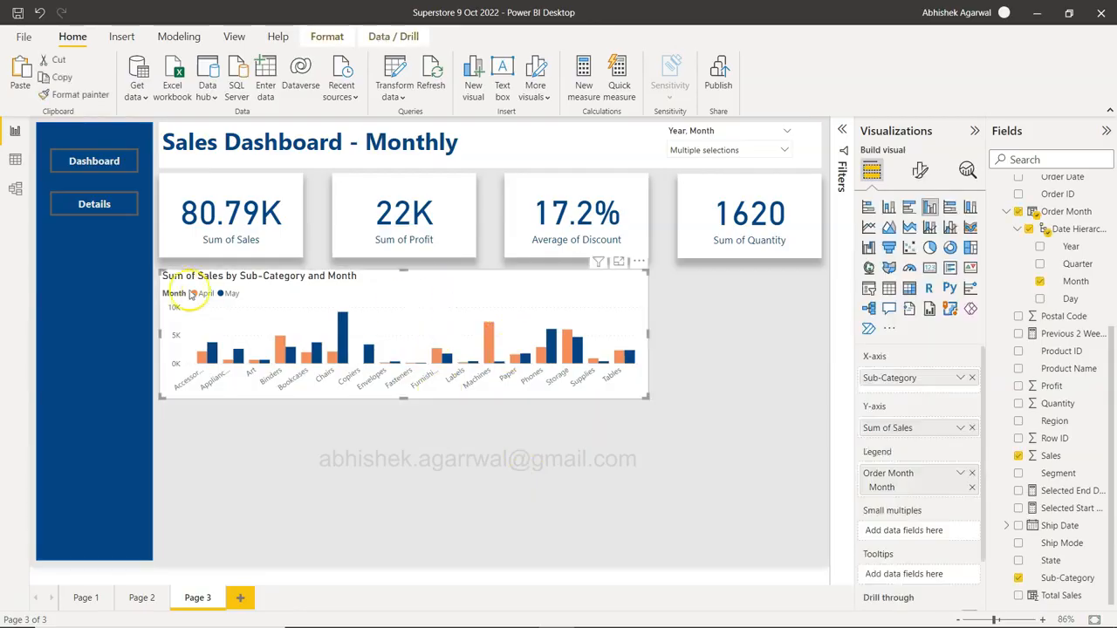
pyautogui.click(920, 170)
pyautogui.click(876, 335)
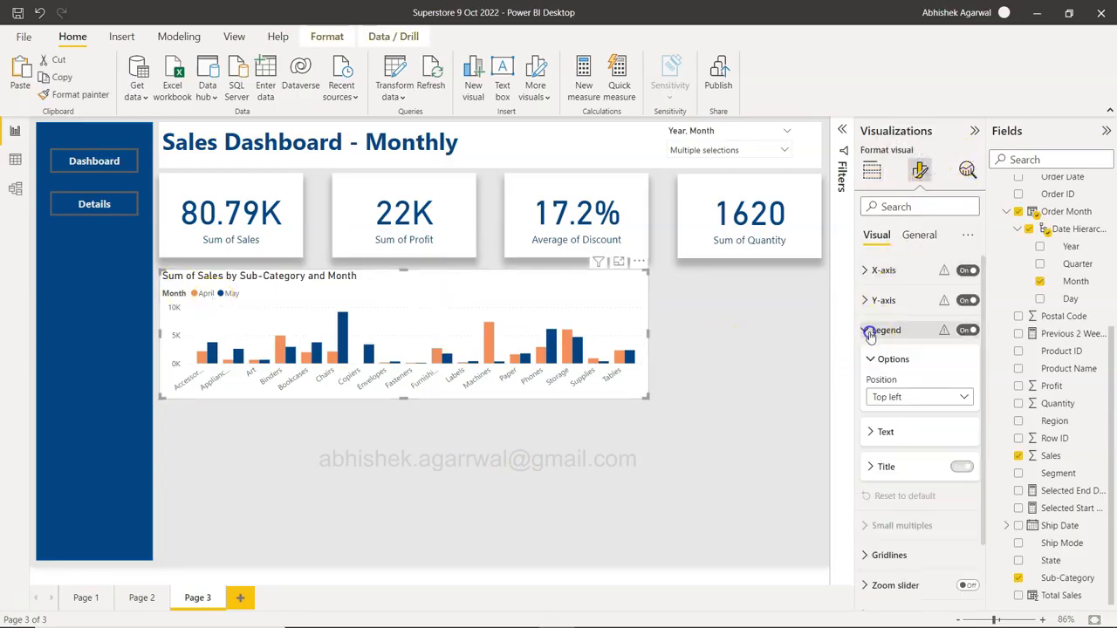
pyautogui.click(897, 398)
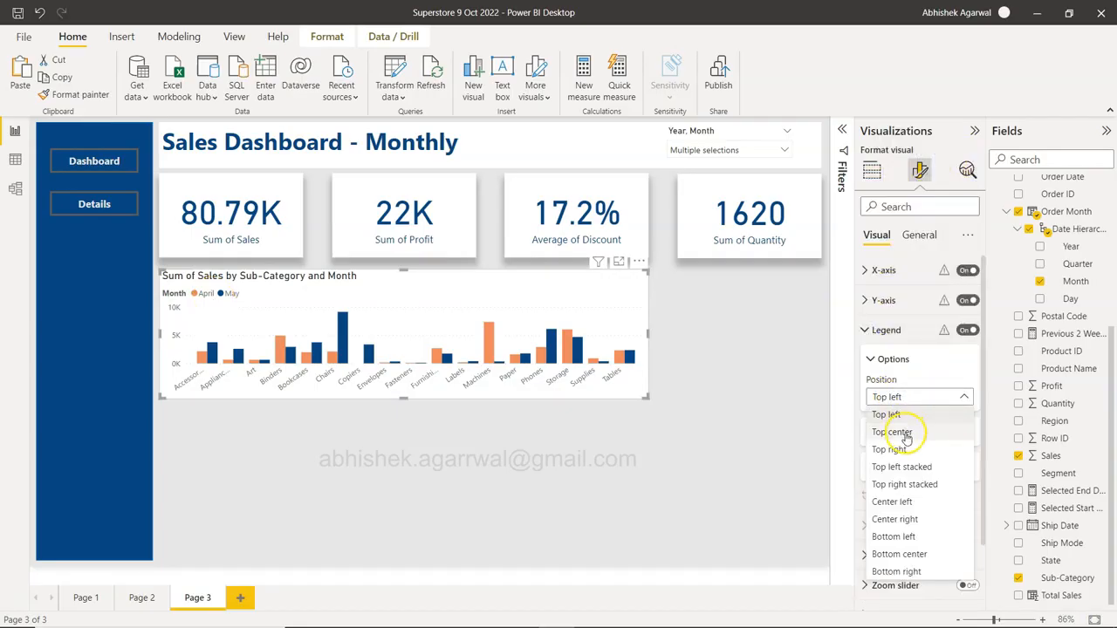
pyautogui.click(908, 431)
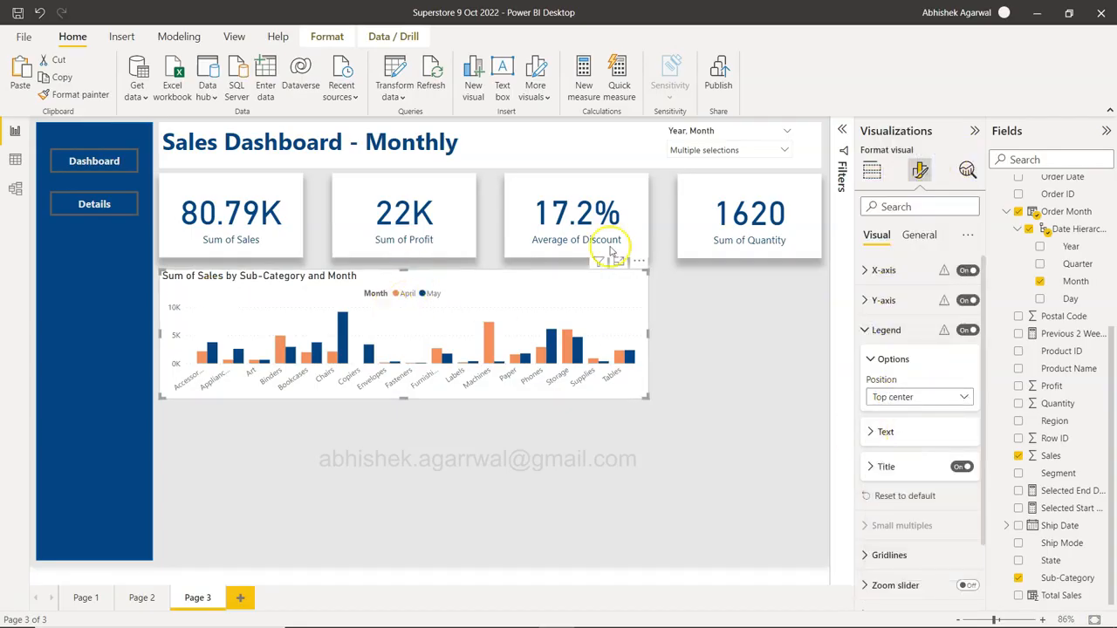
pyautogui.click(895, 397)
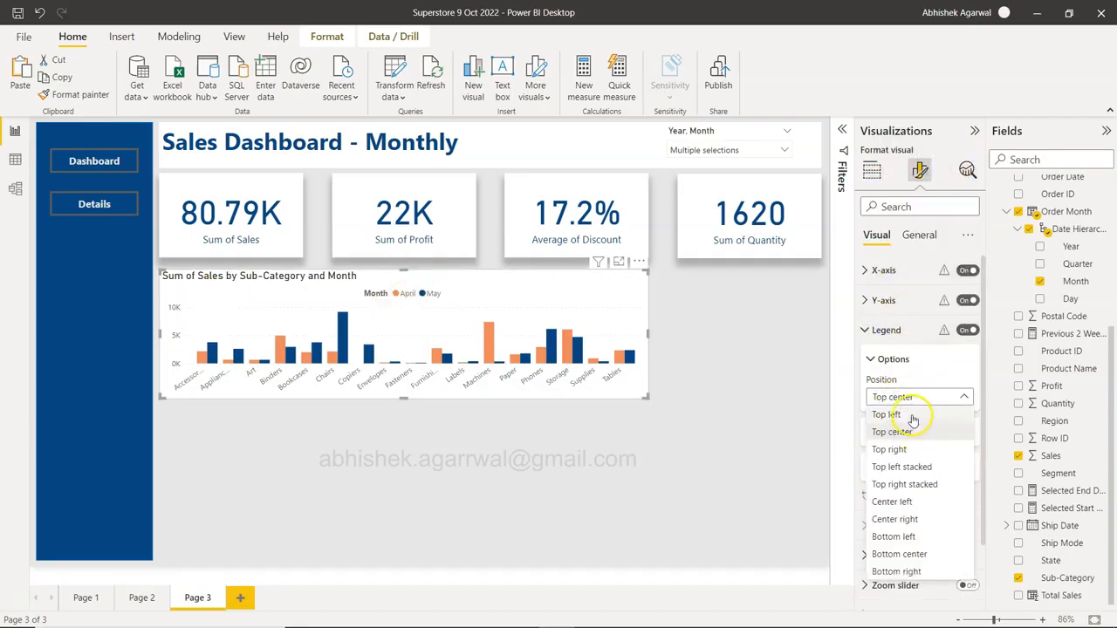
pyautogui.click(886, 415)
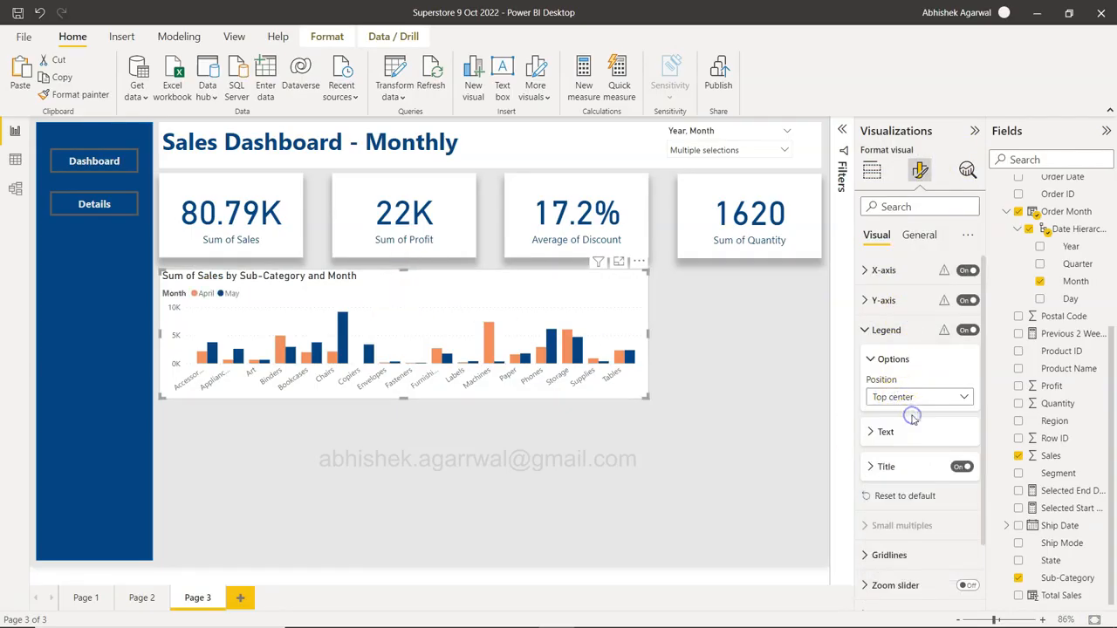
pyautogui.click(679, 469)
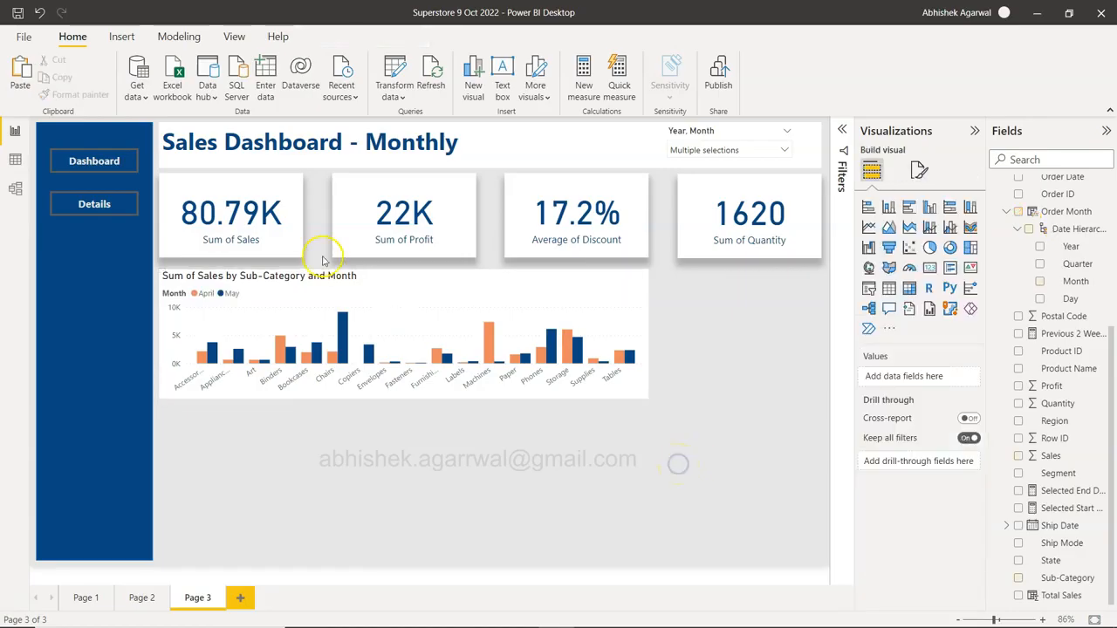
# - Save the report and insert an area chart in the empty space below the column chart, matching its width
pyautogui.click(17, 13)
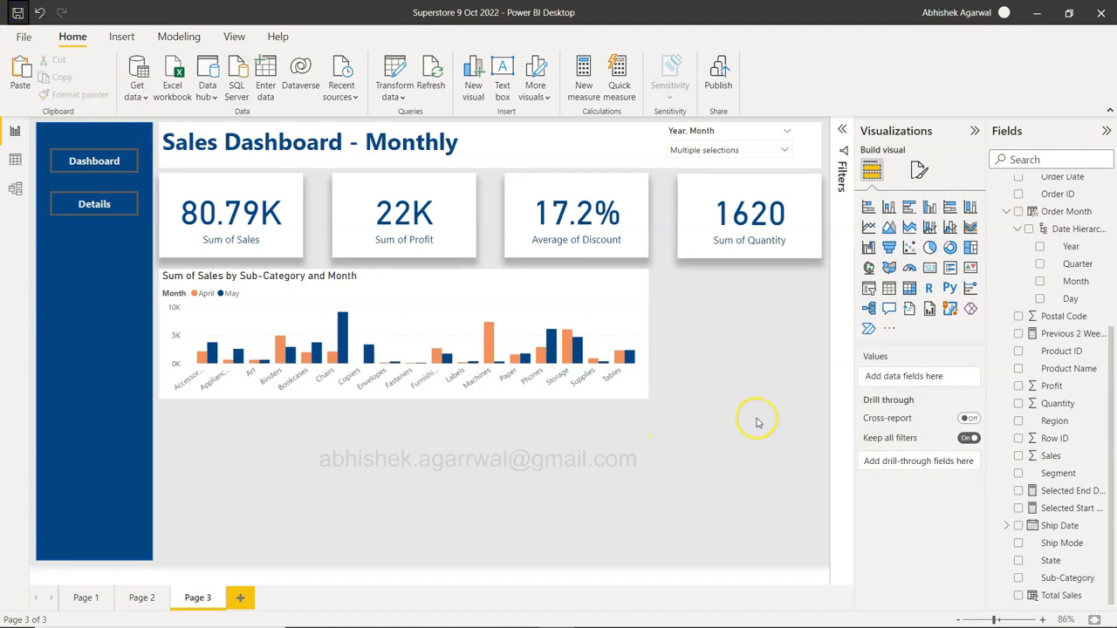
pyautogui.click(890, 228)
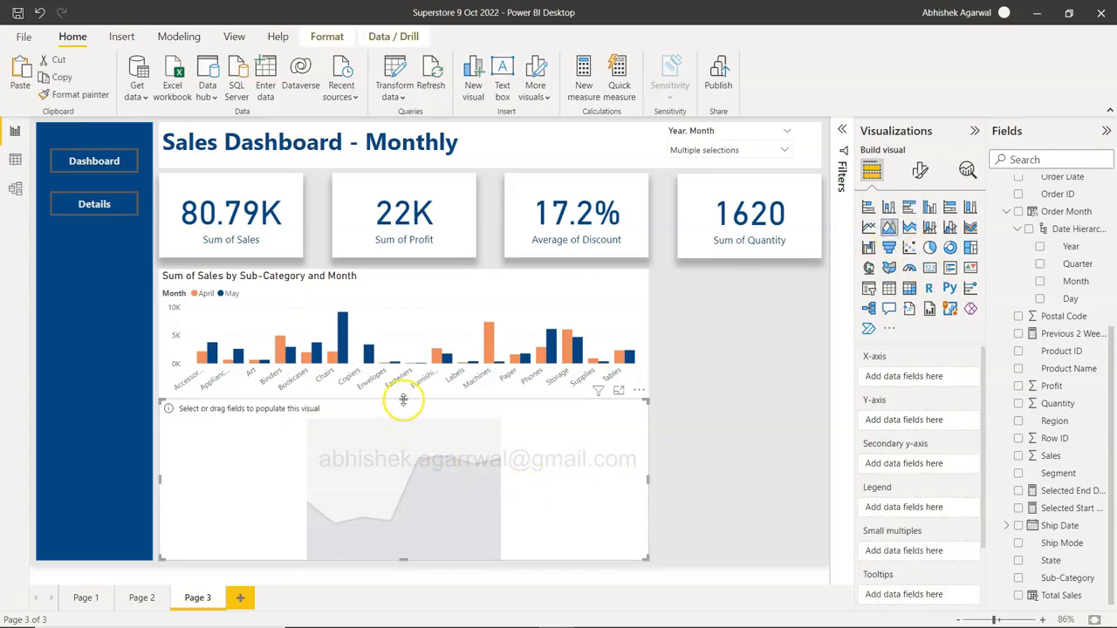
pyautogui.moveTo(403, 406); pyautogui.dragTo(404, 411)
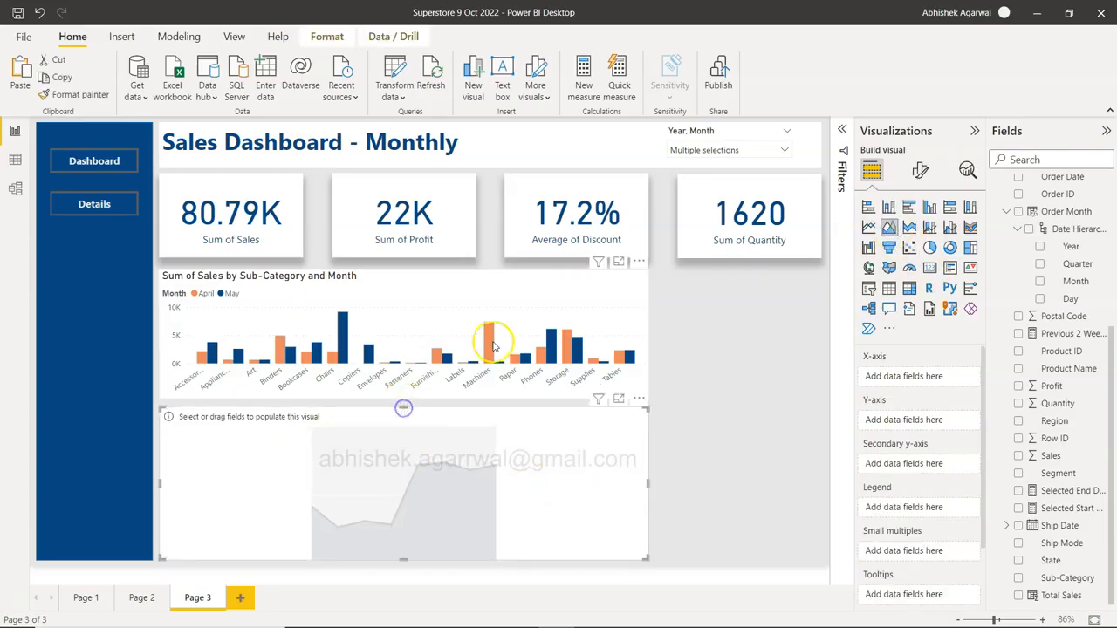
# - Turn on the shadow effect for the column chart with its position set to Bottom right
pyautogui.click(535, 281)
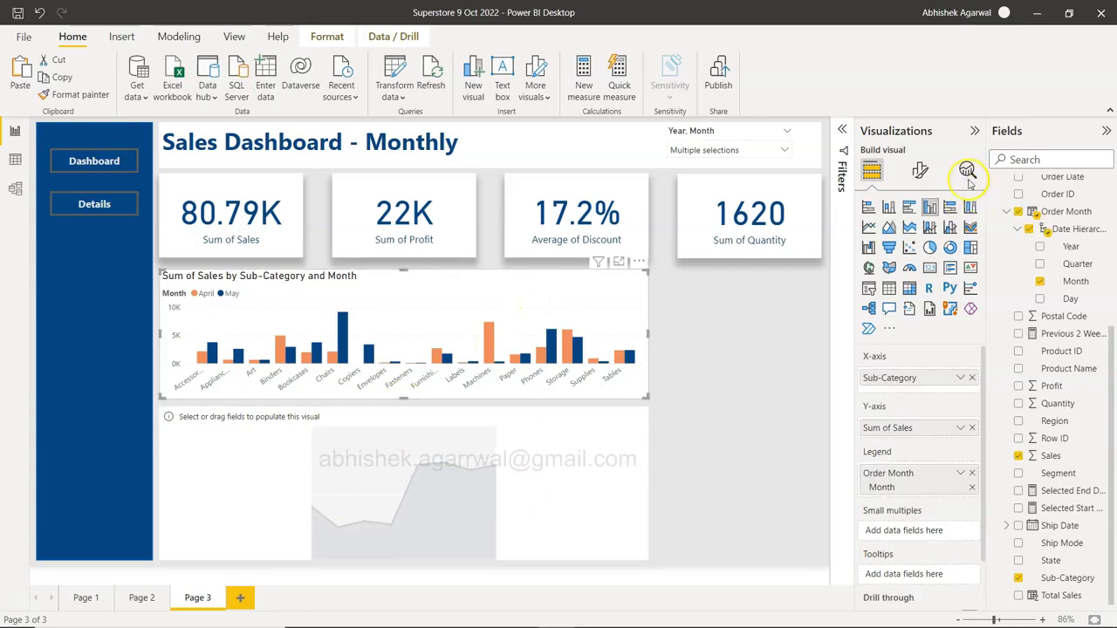
pyautogui.click(921, 170)
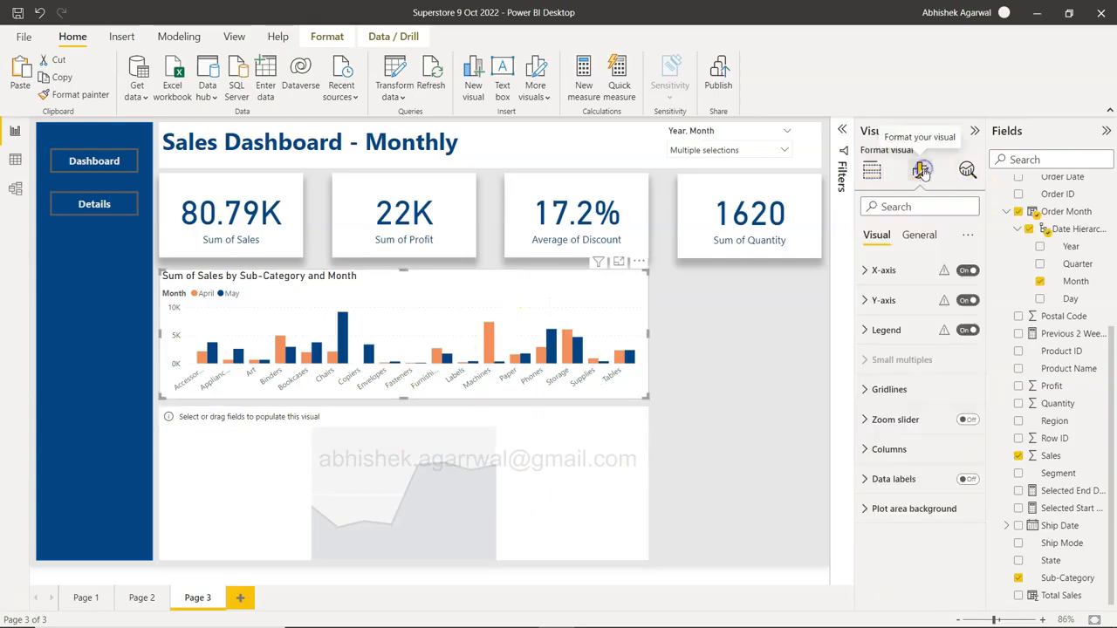
pyautogui.click(917, 238)
pyautogui.click(870, 330)
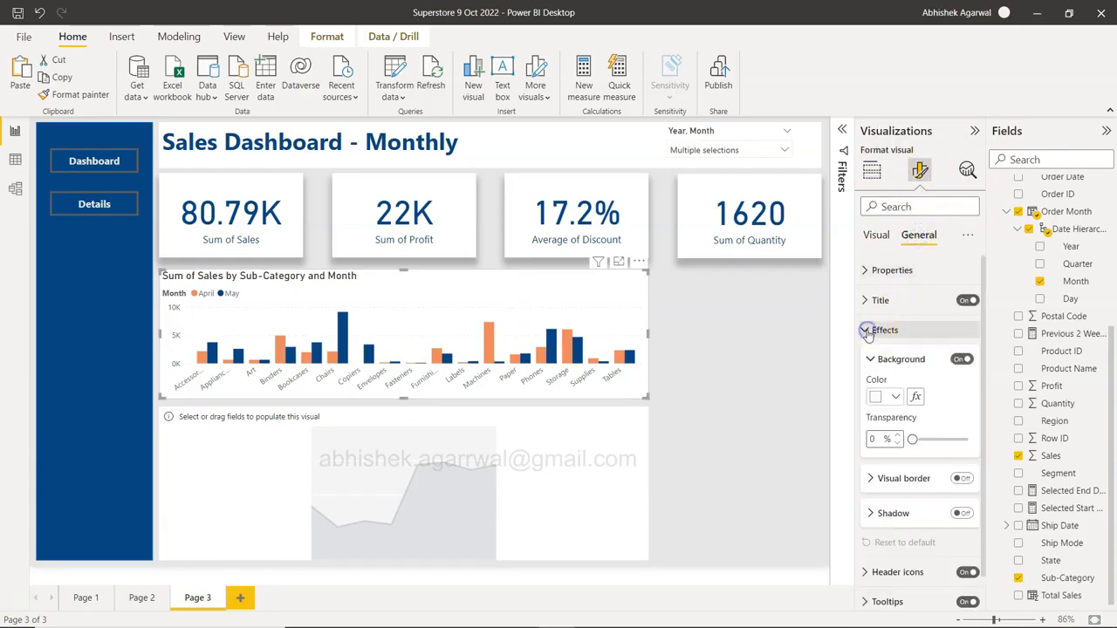
pyautogui.click(963, 513)
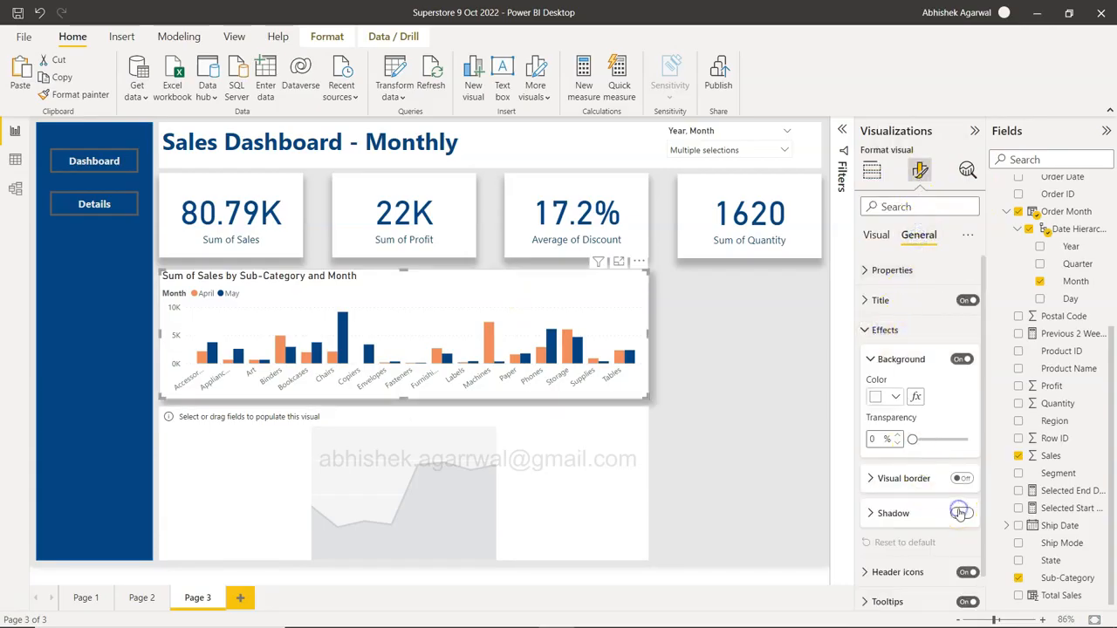
pyautogui.click(879, 515)
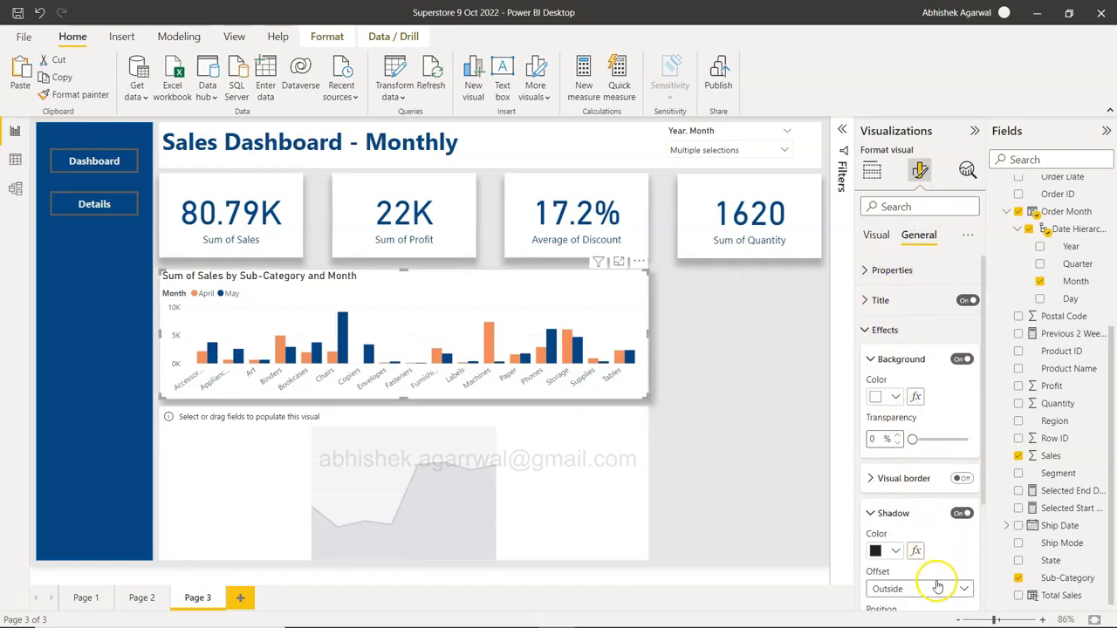
pyautogui.scroll(-3, 936, 583)
pyautogui.click(908, 491)
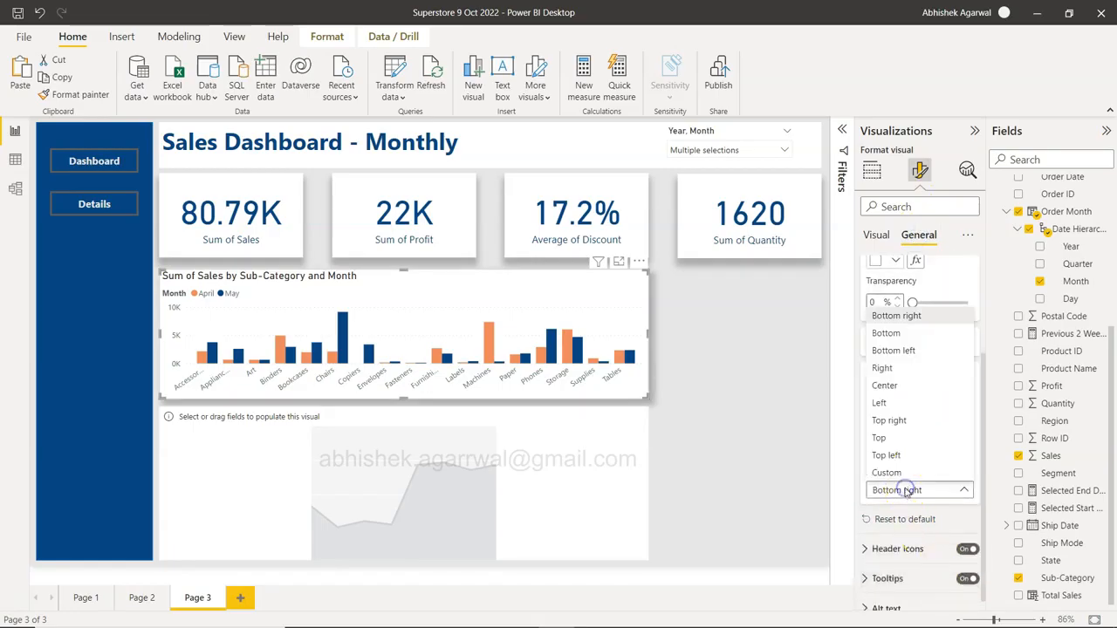
pyautogui.click(894, 318)
pyautogui.click(757, 410)
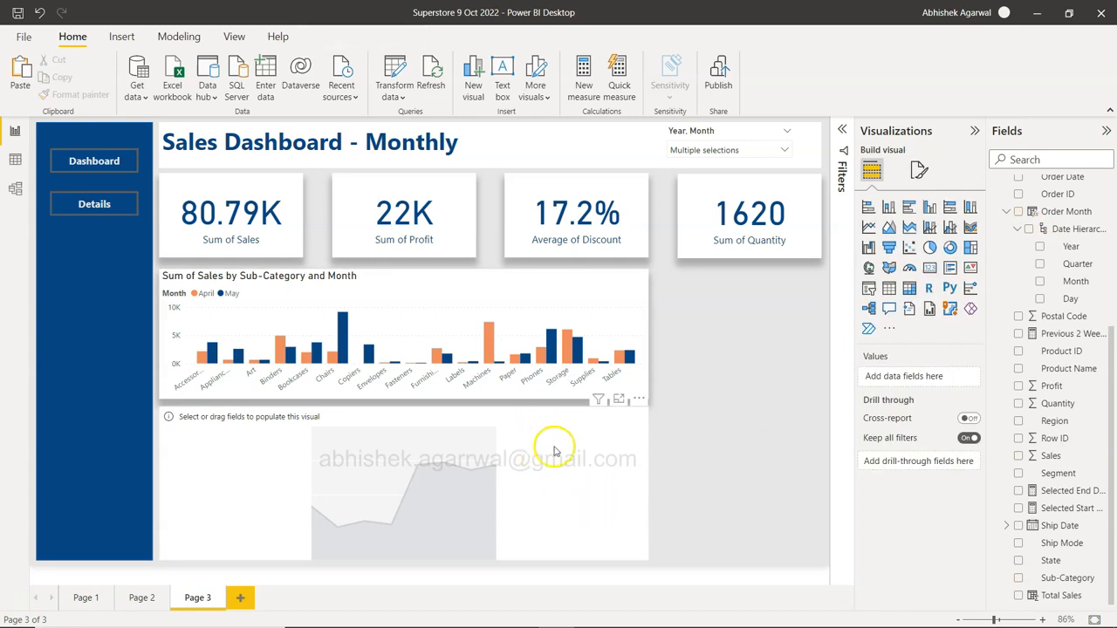
# - Lower the empty area chart's upper edge slightly to leave a gap below the column chart's shadow, and keep the area chart selected
pyautogui.click(542, 475)
pyautogui.moveTo(408, 410); pyautogui.dragTo(407, 412)
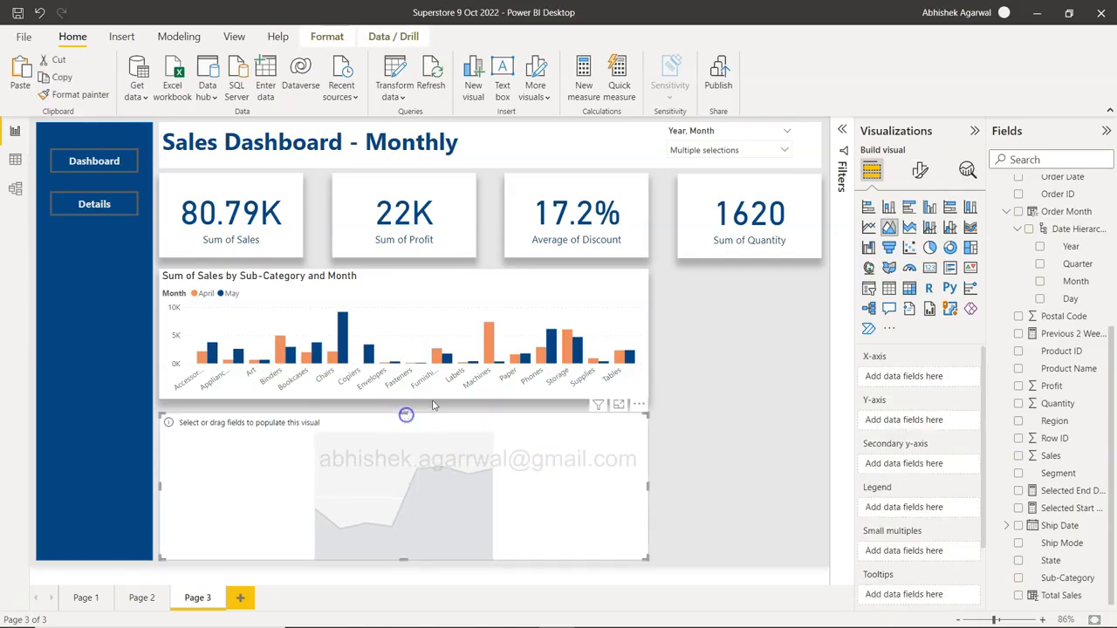
pyautogui.click(686, 378)
pyautogui.click(581, 457)
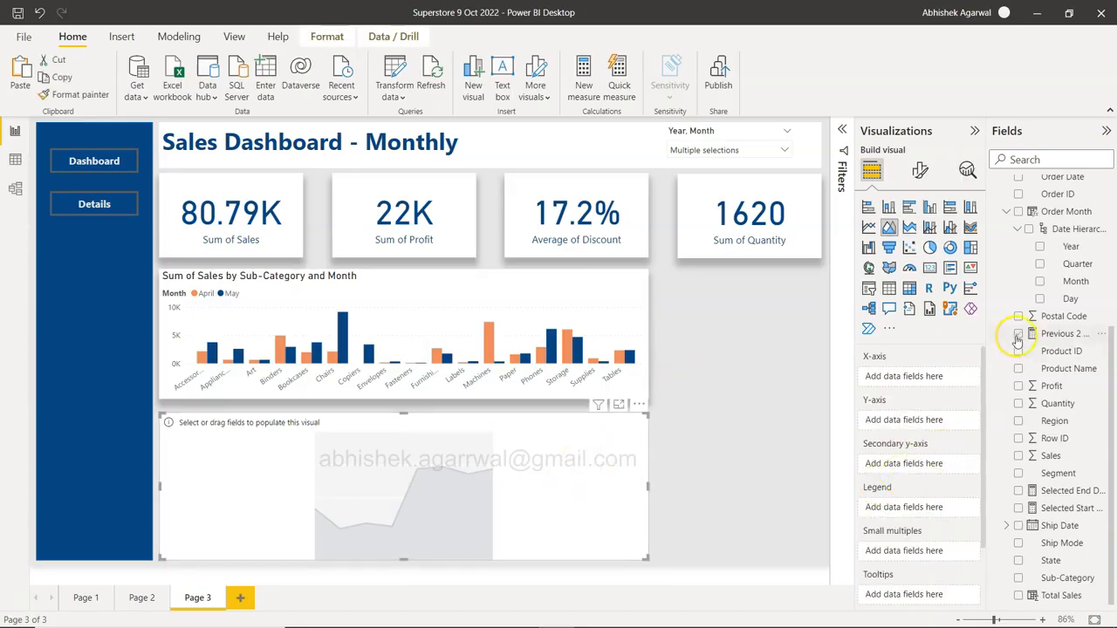
# - Build the area chart with the Order Month day on the X-axis, Sales on the Y-axis and the month as legend
pyautogui.click(1070, 300)
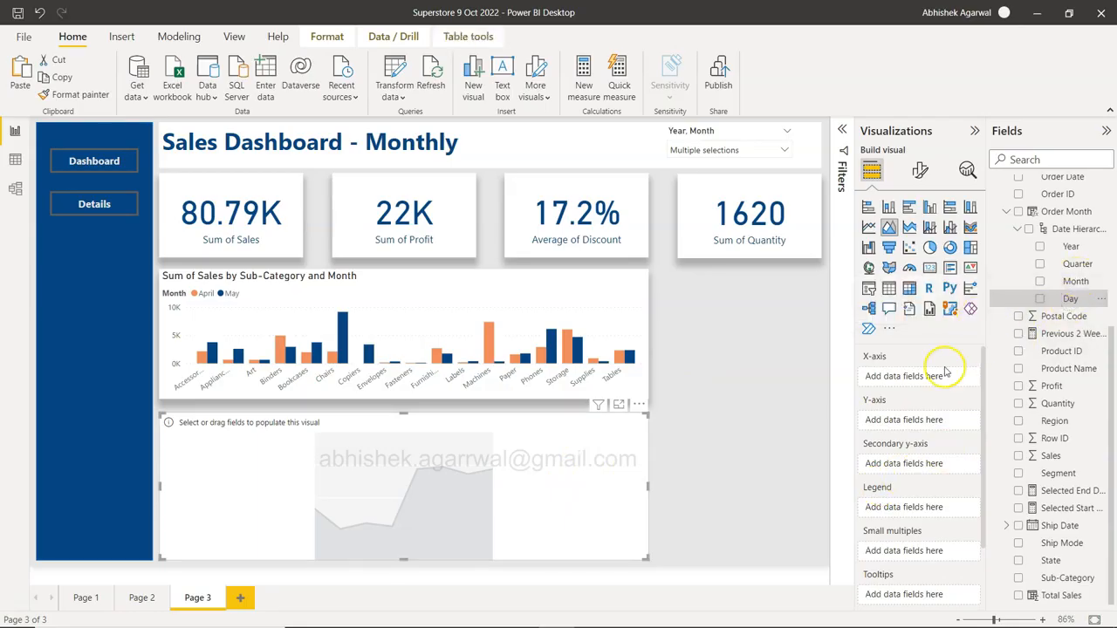
pyautogui.click(1069, 301)
pyautogui.moveTo(1058, 301); pyautogui.dragTo(928, 378)
pyautogui.moveTo(1054, 455); pyautogui.dragTo(908, 439)
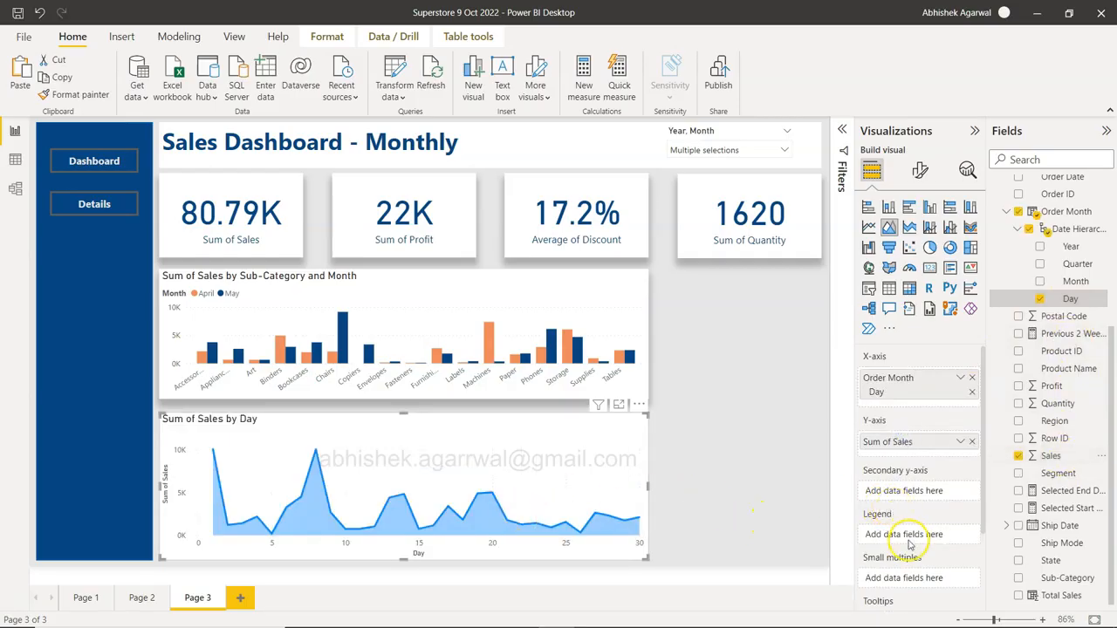
pyautogui.moveTo(1073, 281); pyautogui.dragTo(934, 532)
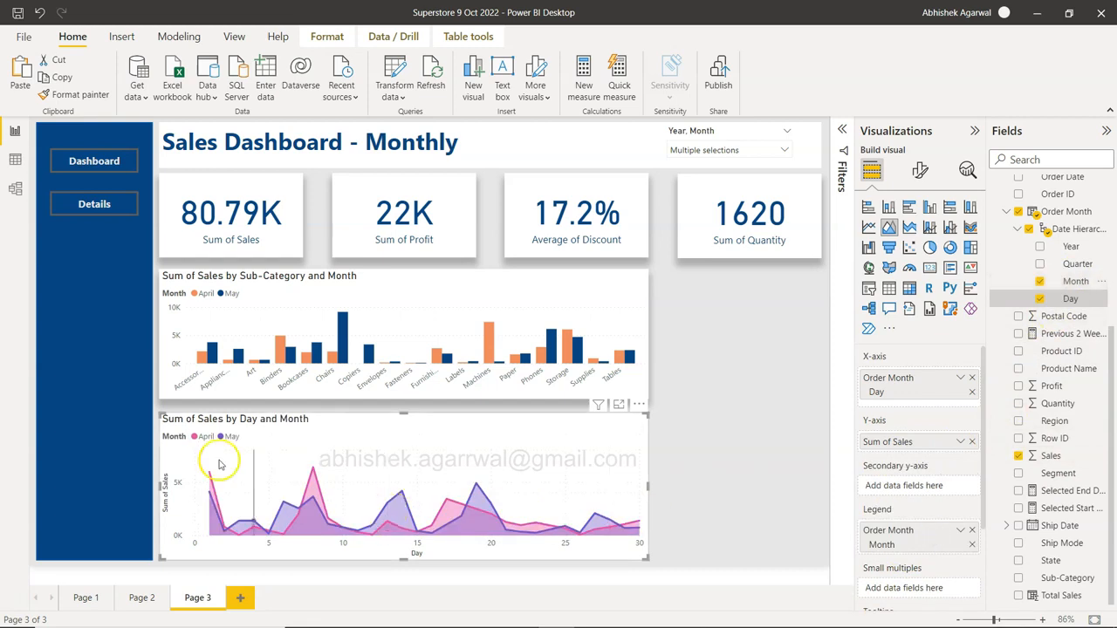
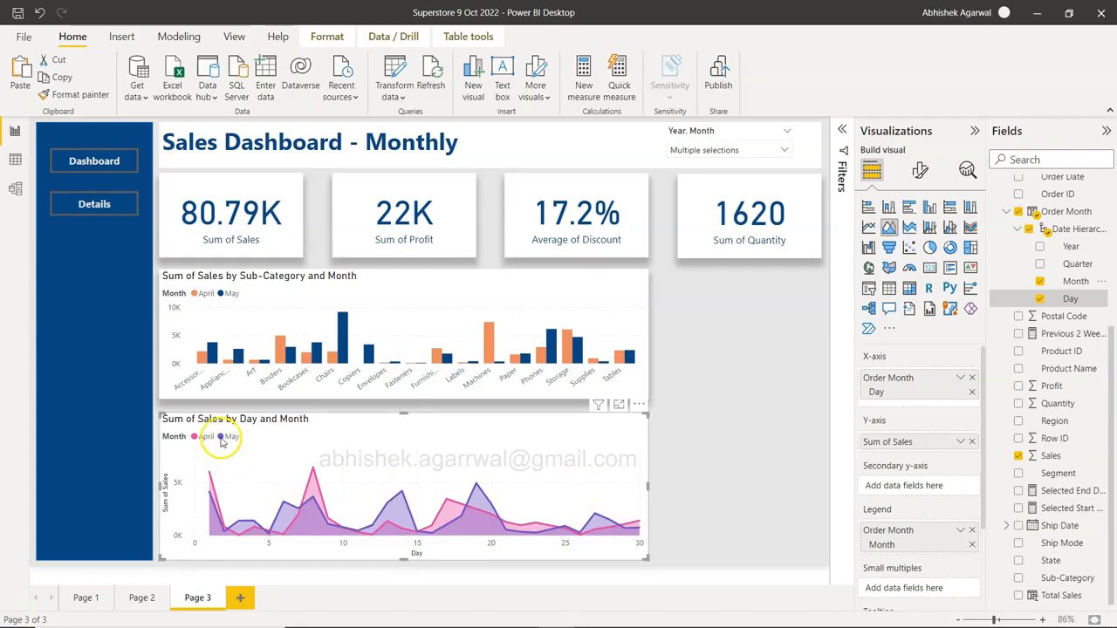
# - Look through the area chart's Lines, Legend and Y-axis formatting settings for the series color options
pyautogui.click(921, 169)
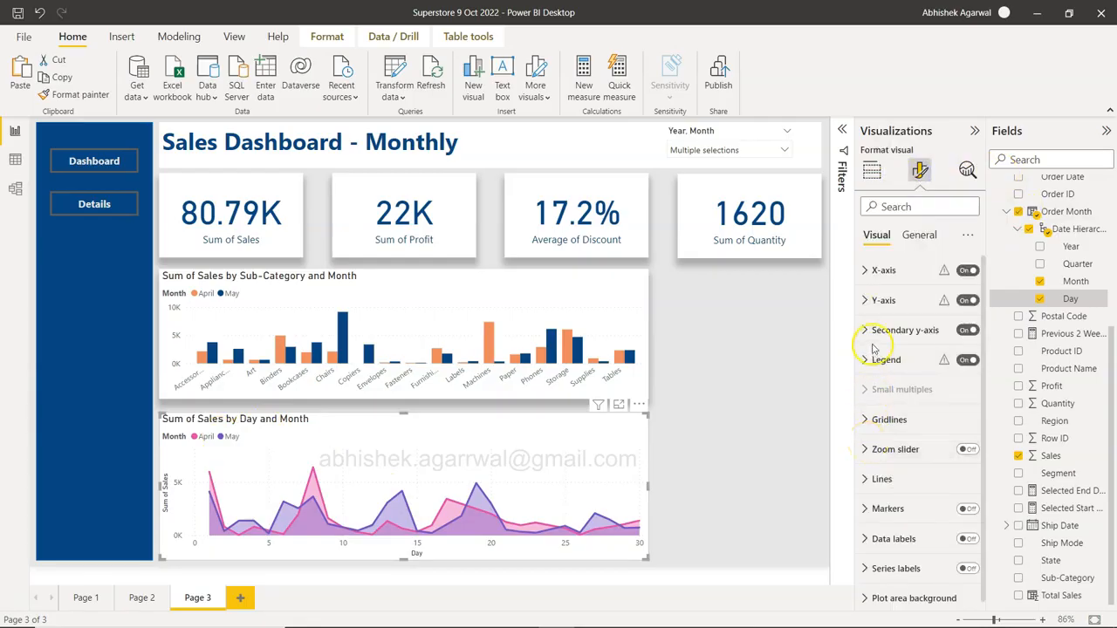
pyautogui.scroll(-1, 877, 513)
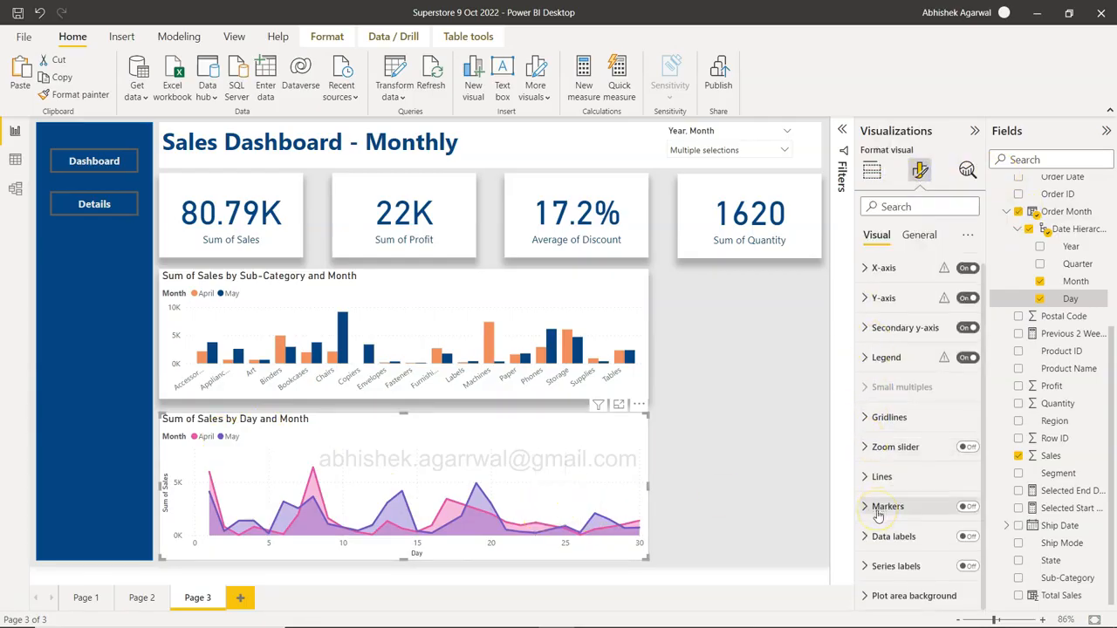
pyautogui.click(863, 476)
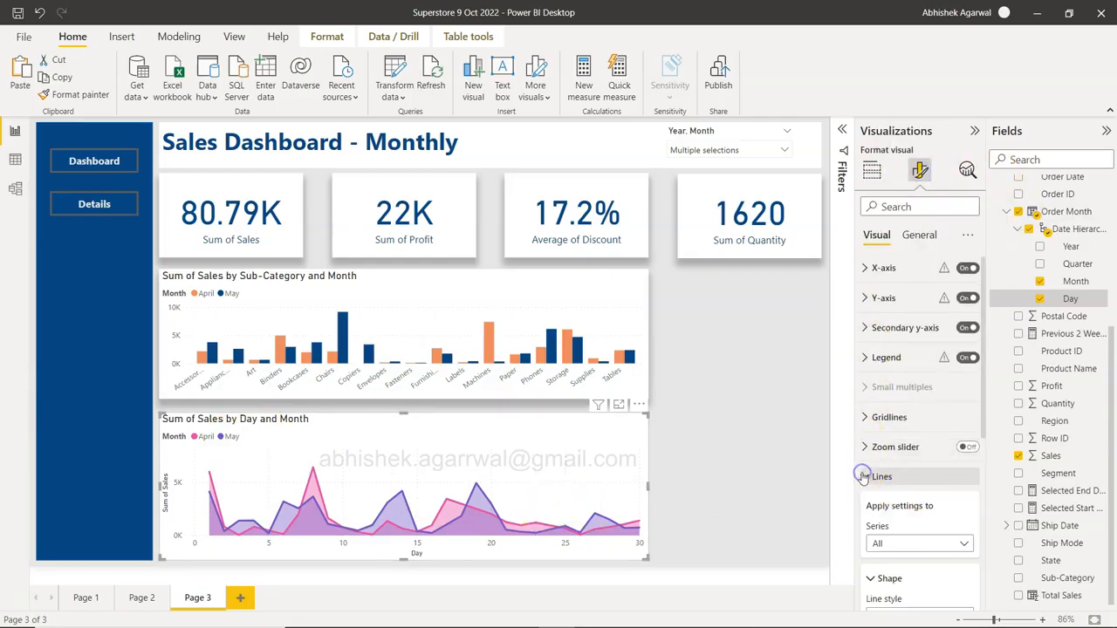
pyautogui.scroll(-4, 863, 478)
pyautogui.scroll(3, 863, 477)
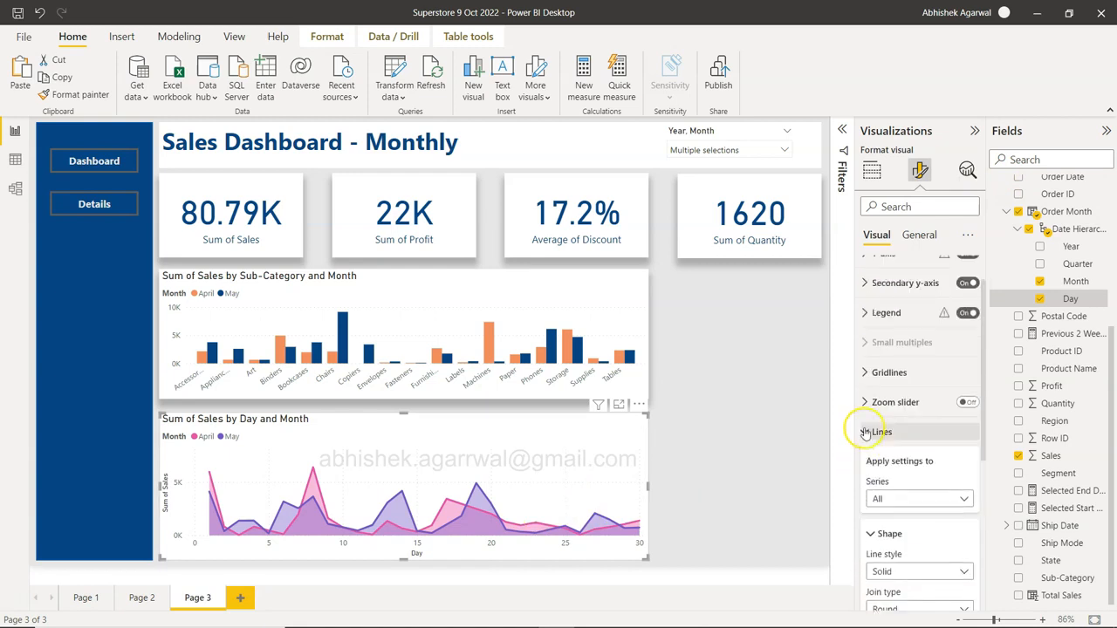
pyautogui.click(864, 432)
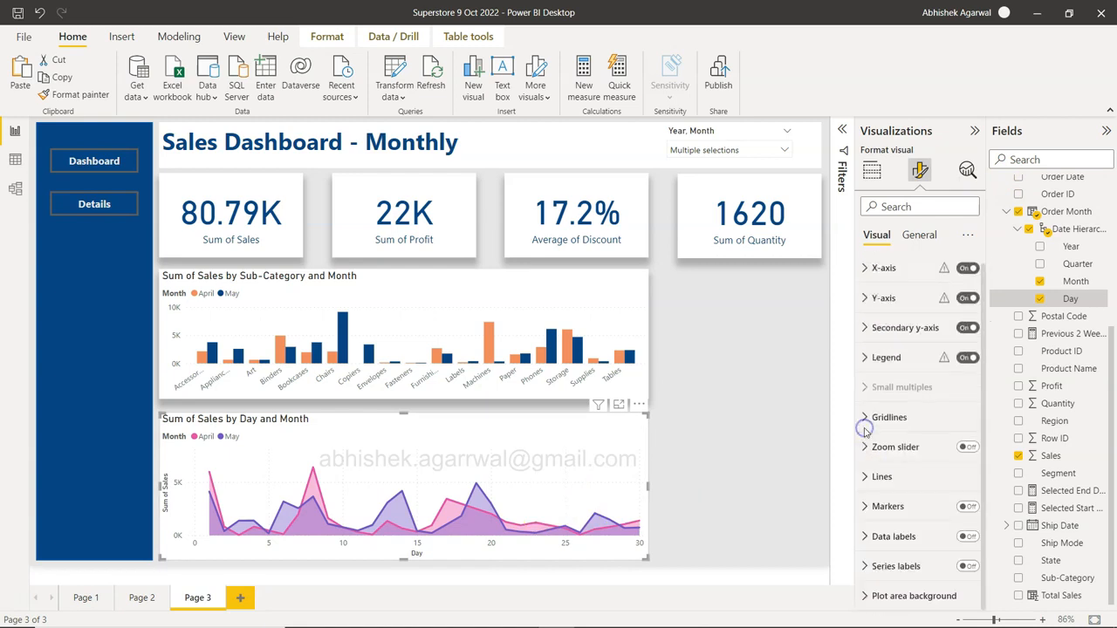
pyautogui.click(866, 361)
pyautogui.scroll(-3, 866, 349)
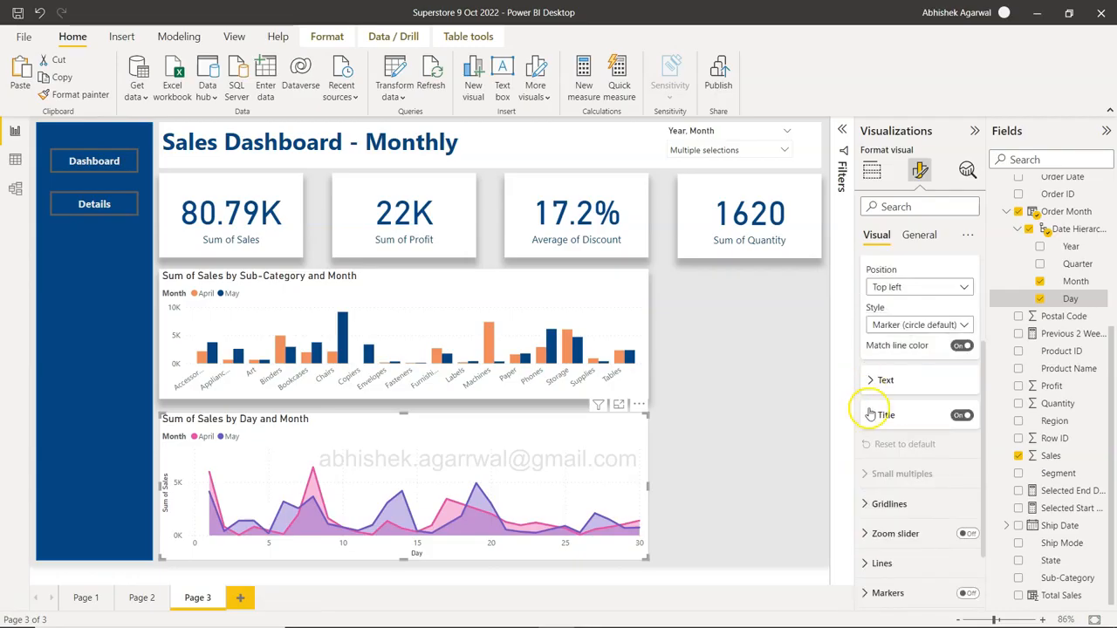
pyautogui.scroll(-2, 870, 415)
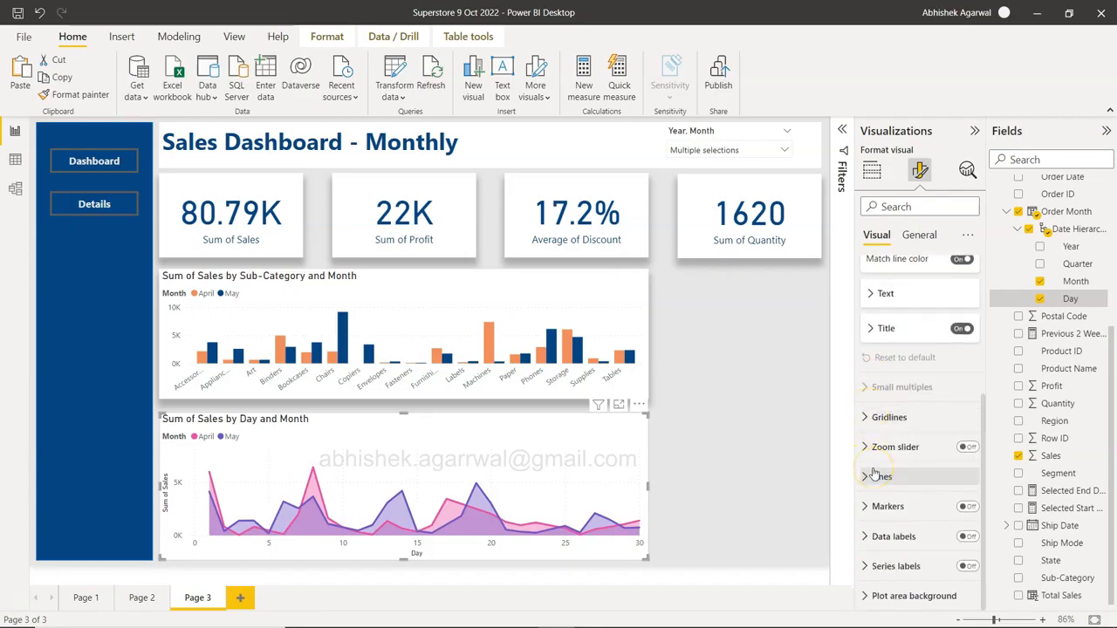
pyautogui.scroll(5, 876, 474)
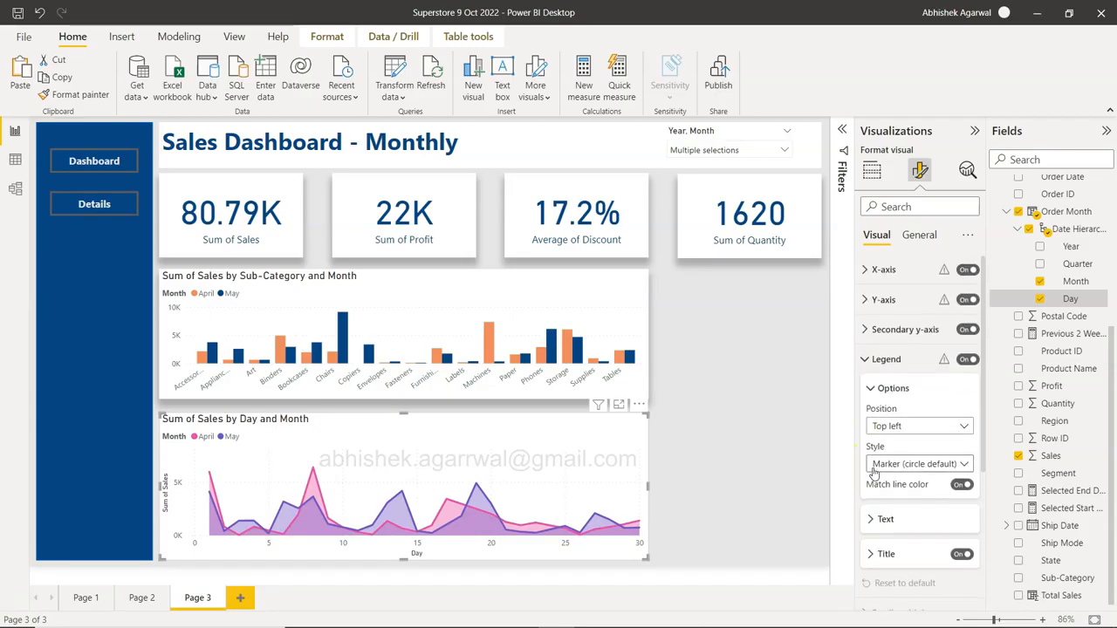
pyautogui.click(865, 300)
pyautogui.click(864, 300)
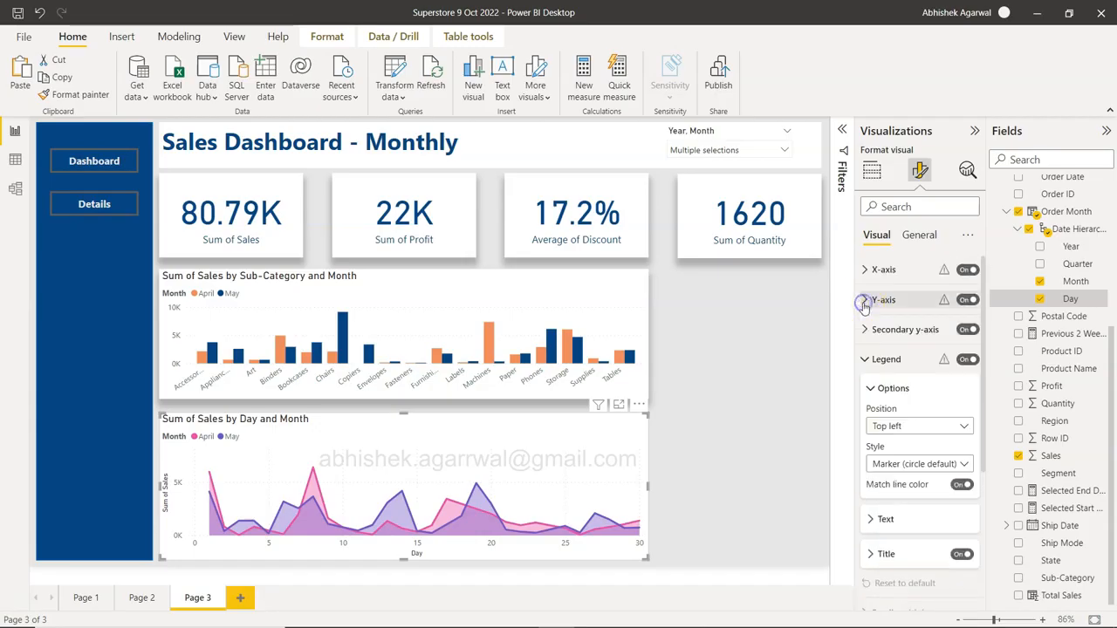
pyautogui.click(862, 359)
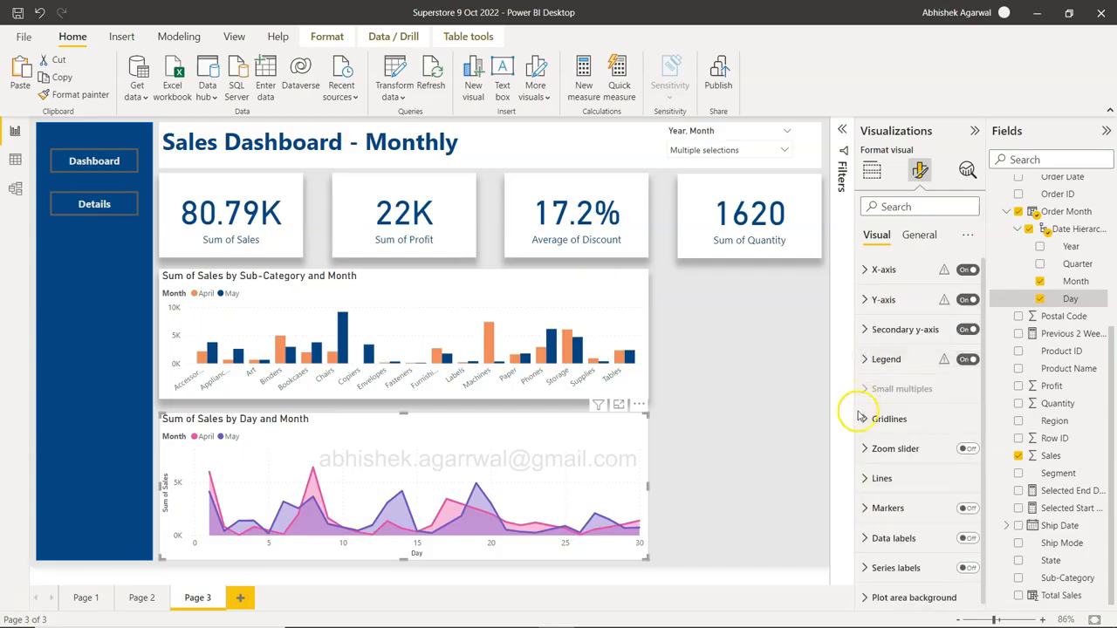
# - Set the area chart's line colors to light orange for April and dark blue for May, matching the column chart
pyautogui.click(866, 478)
pyautogui.scroll(-3, 869, 480)
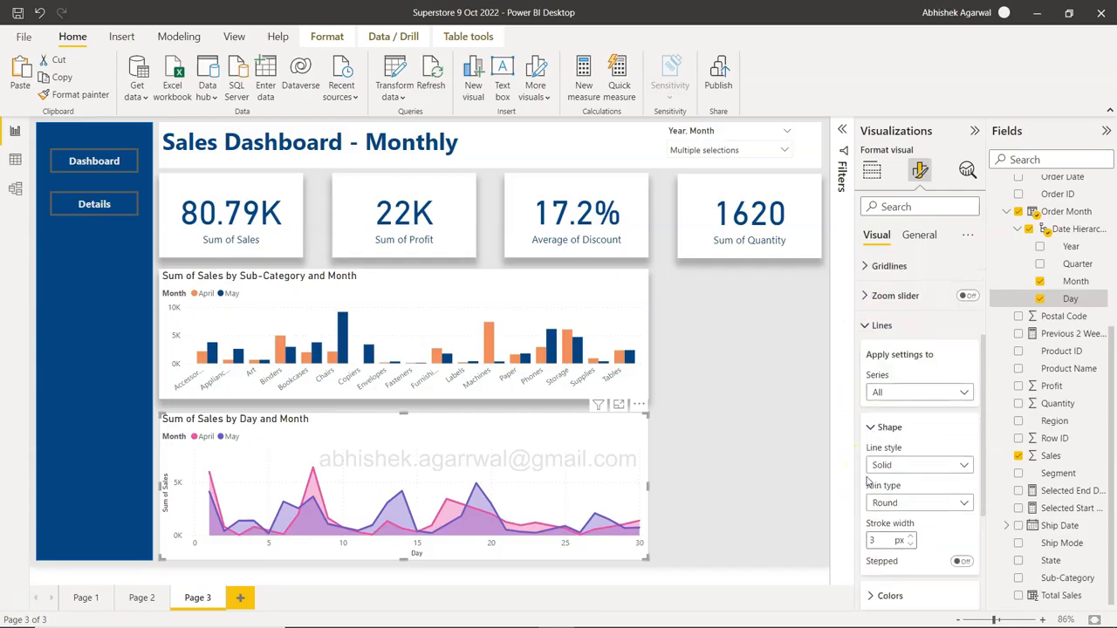
pyautogui.scroll(-2, 868, 480)
pyautogui.scroll(-1, 868, 483)
pyautogui.click(873, 450)
pyautogui.scroll(-2, 872, 451)
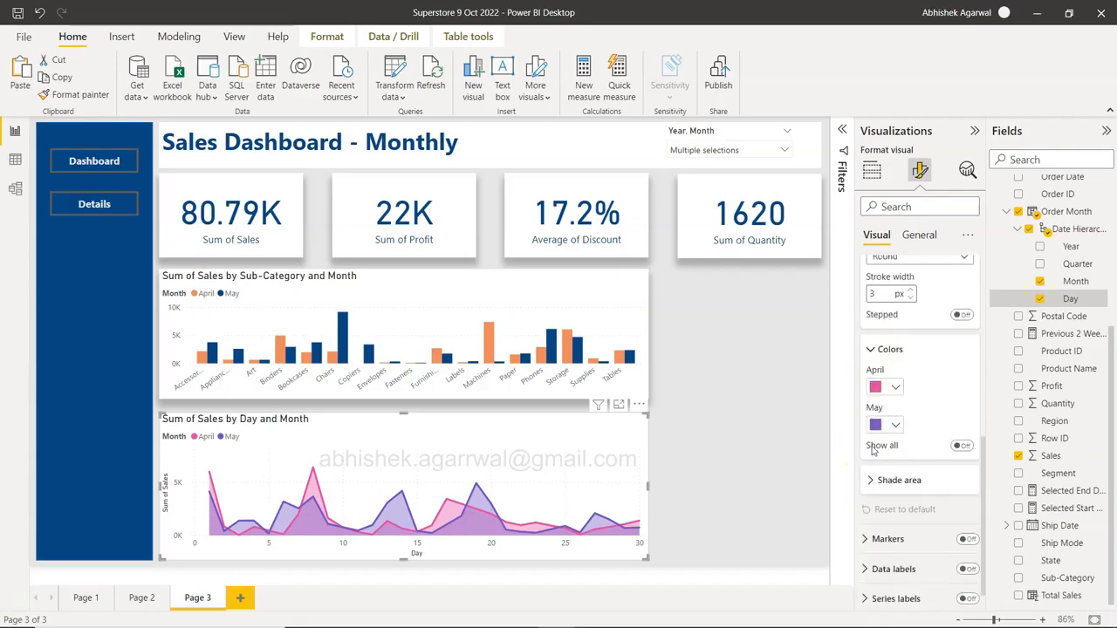
pyautogui.click(886, 391)
pyautogui.click(956, 417)
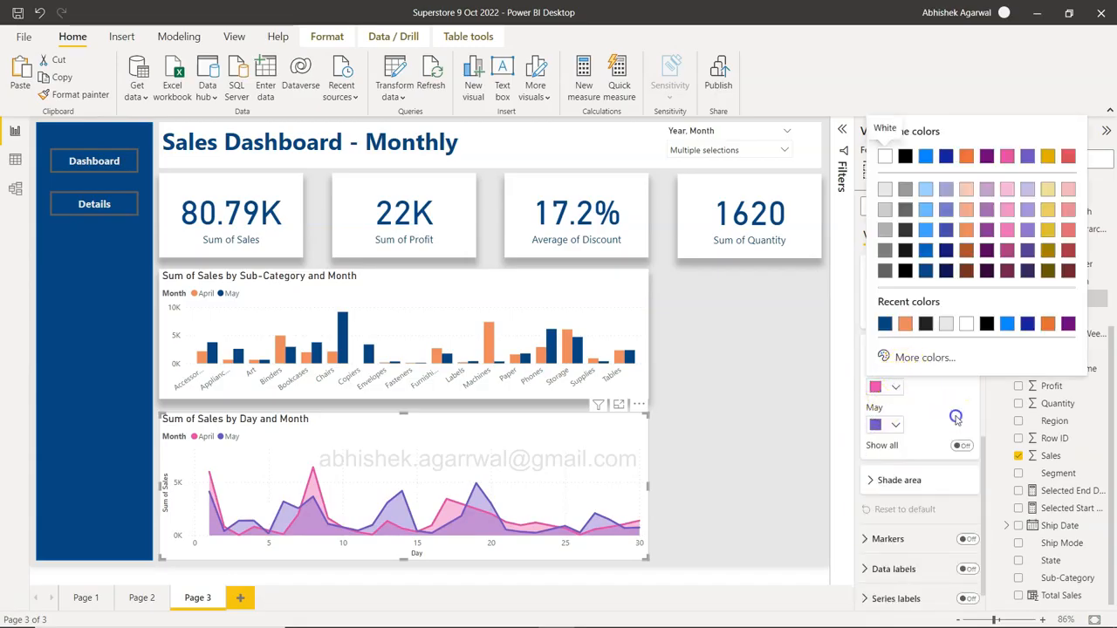
pyautogui.click(896, 391)
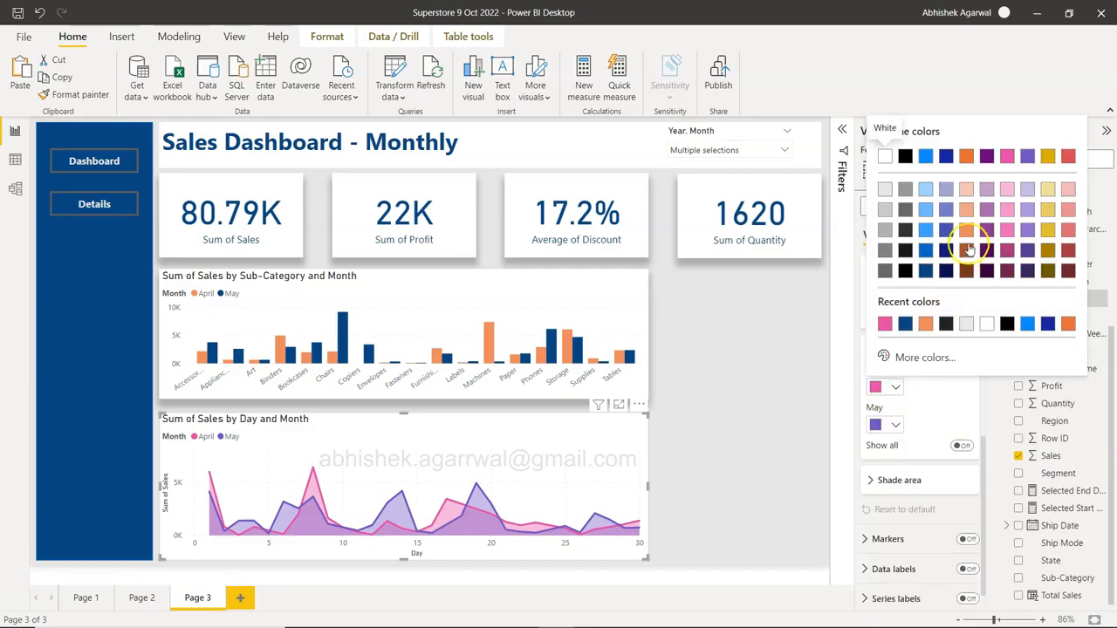
pyautogui.click(967, 238)
pyautogui.click(897, 424)
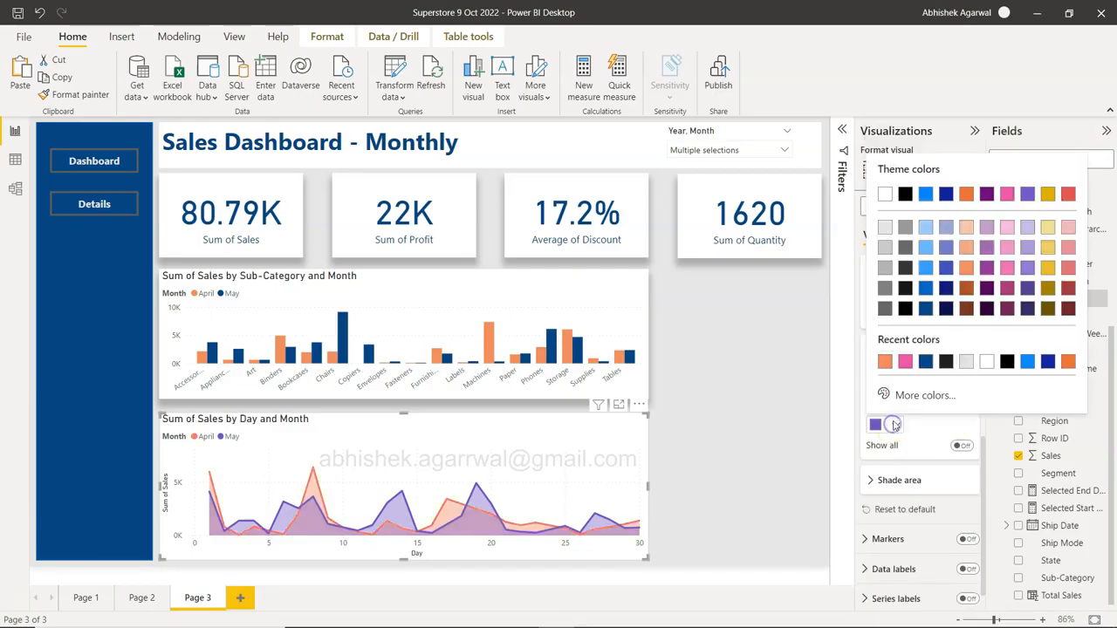
pyautogui.click(925, 311)
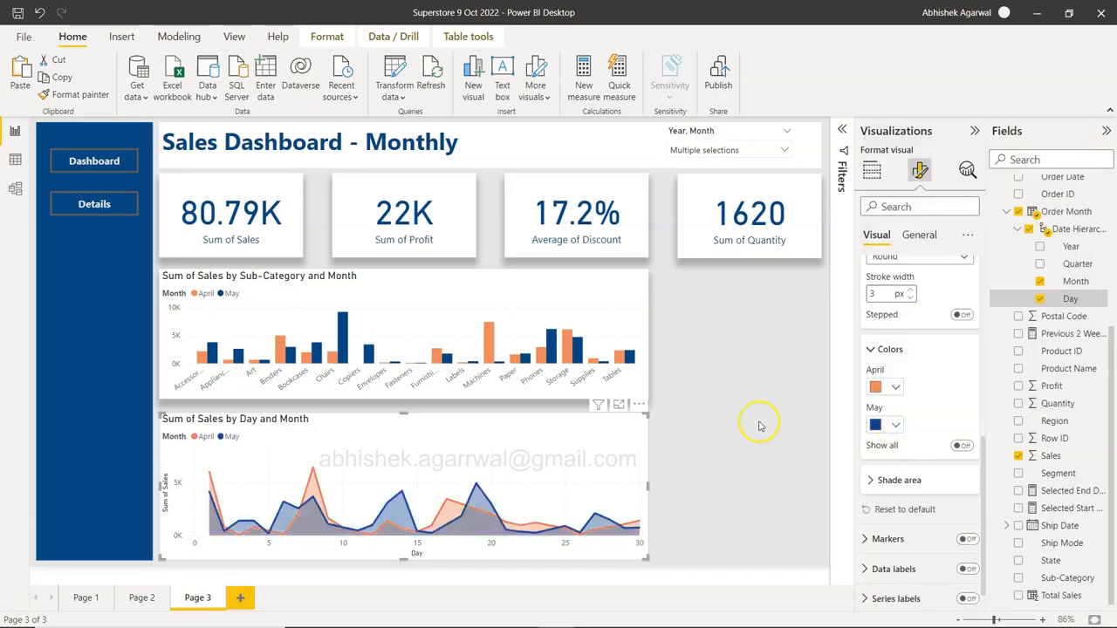
pyautogui.click(719, 448)
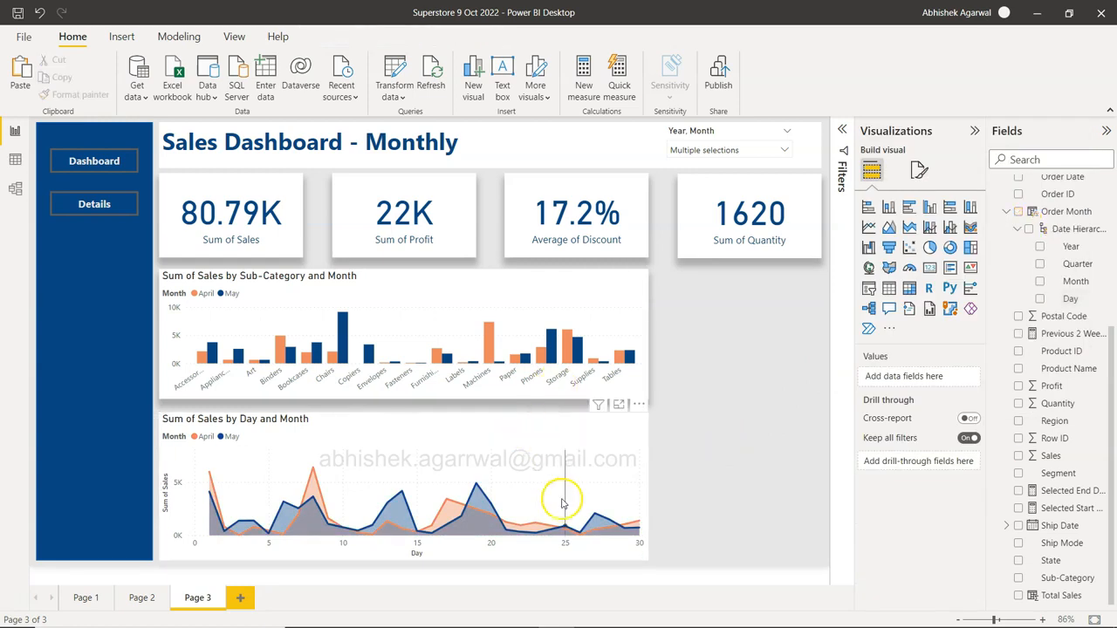
pyautogui.doubleClick(705, 477)
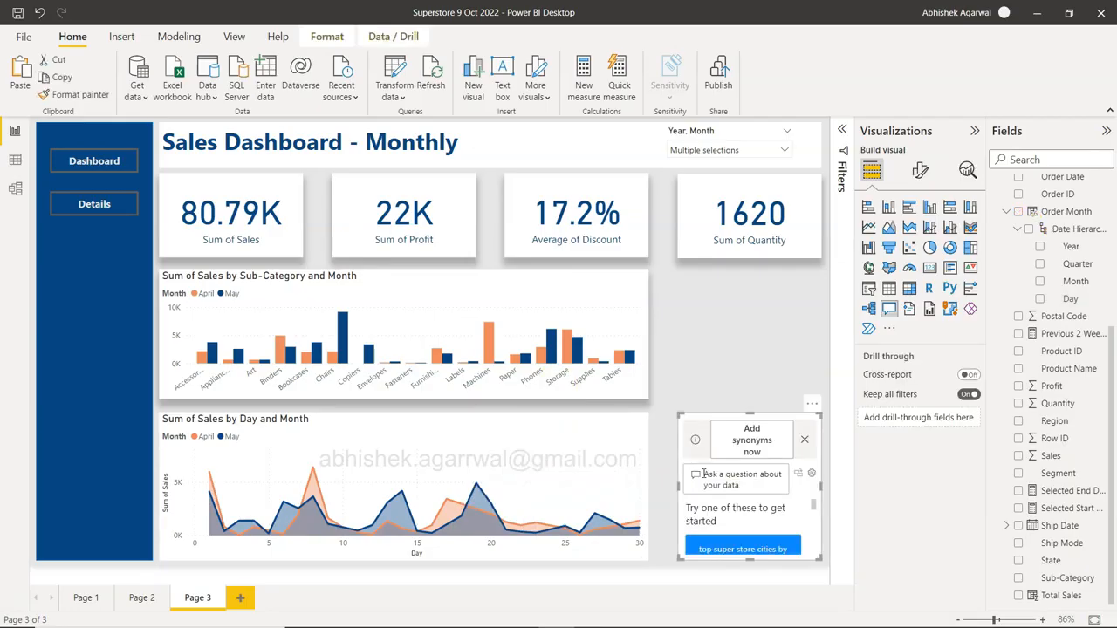
pyautogui.press('Delete')
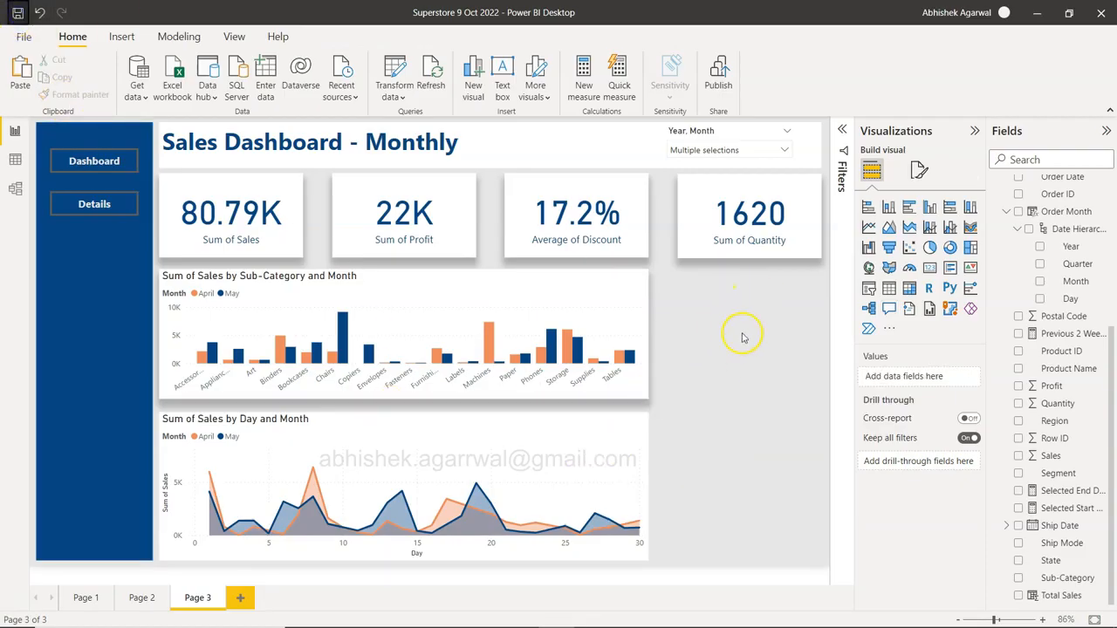
# - Insert a donut chart in the space beside the column chart, and check the finished donut chart on Page 2 for reference
pyautogui.click(950, 247)
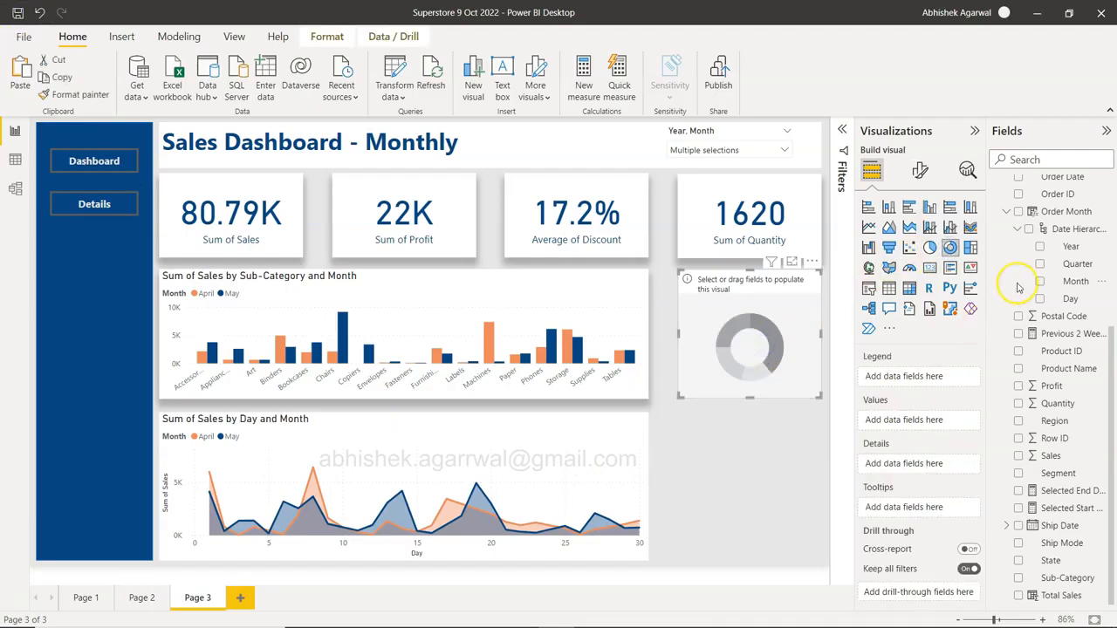
pyautogui.scroll(1, 1043, 354)
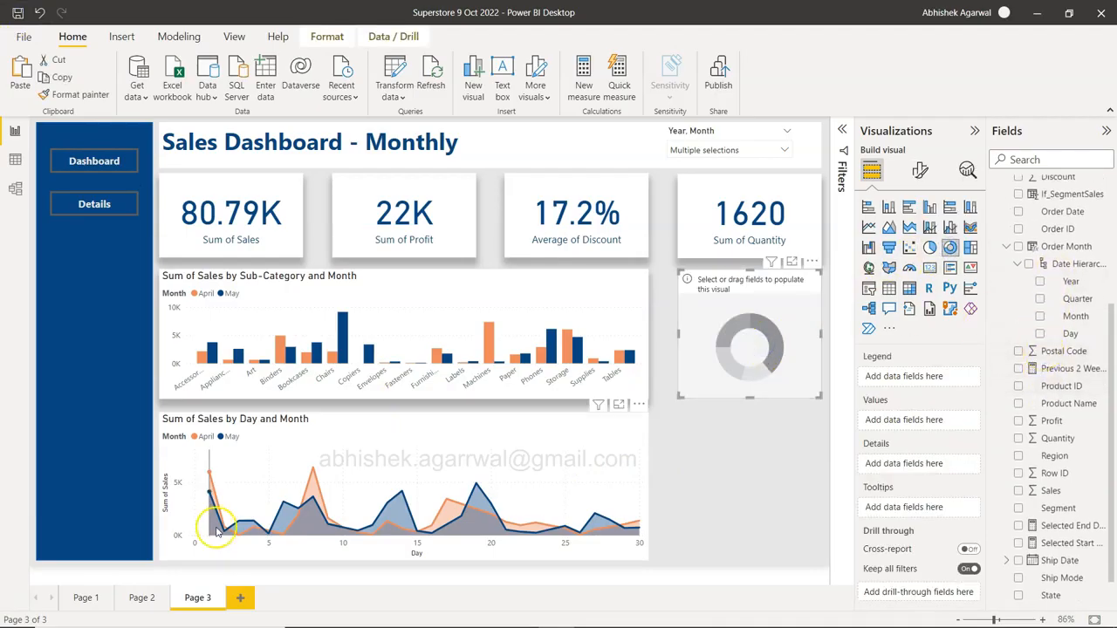
pyautogui.click(140, 597)
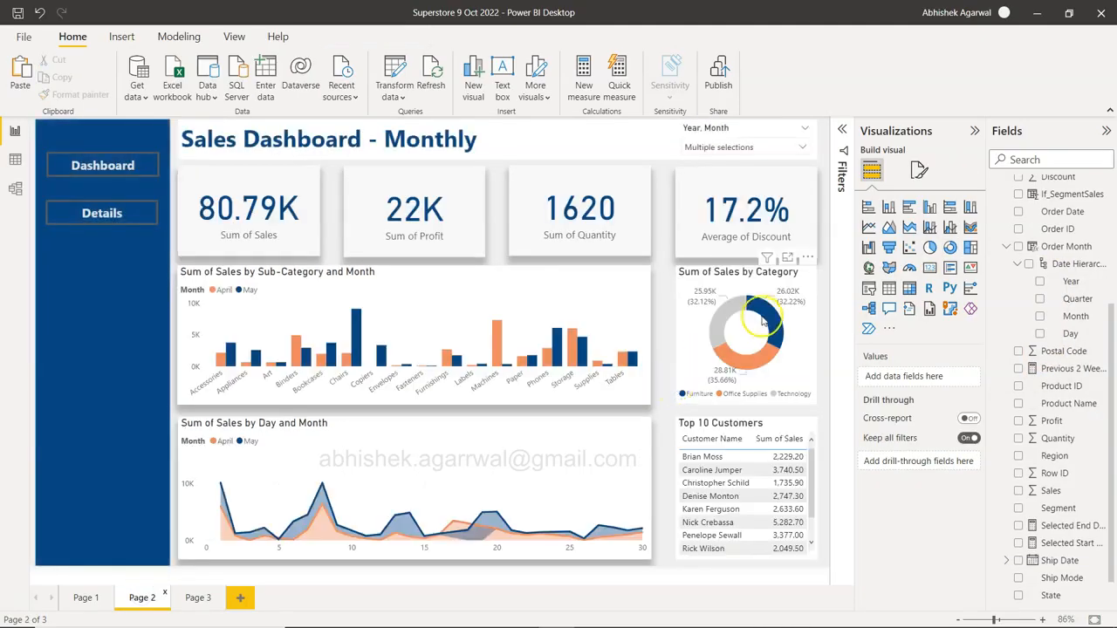
pyautogui.click(199, 597)
# - Populate the empty donut chart on Page 3 with Category as its legend and Sales as its values
pyautogui.scroll(3, 1035, 320)
pyautogui.scroll(1, 1070, 252)
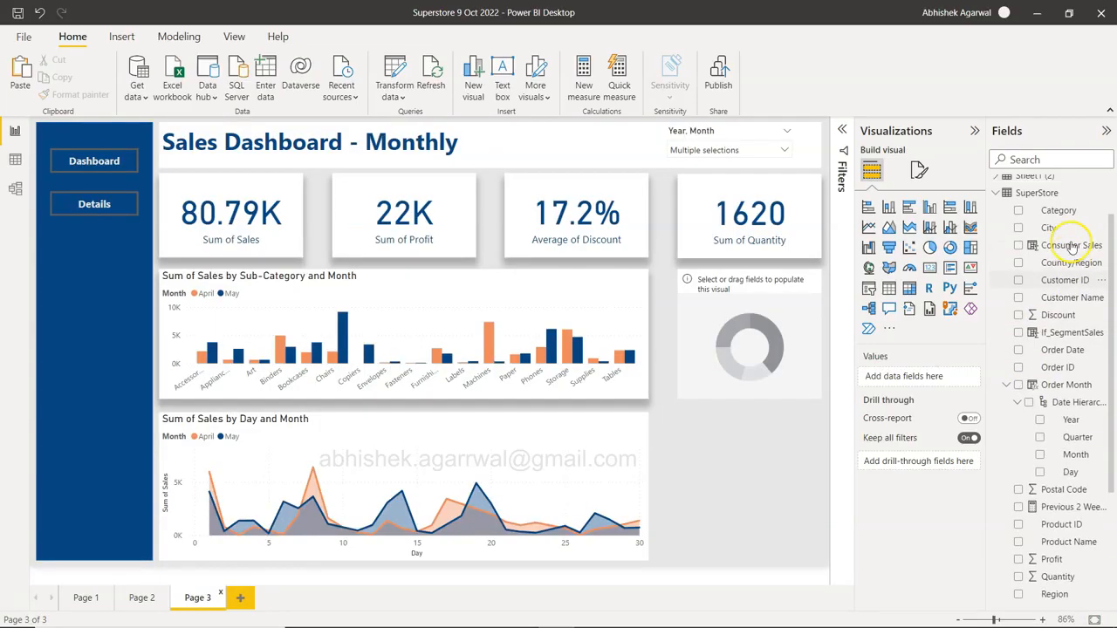
pyautogui.click(780, 314)
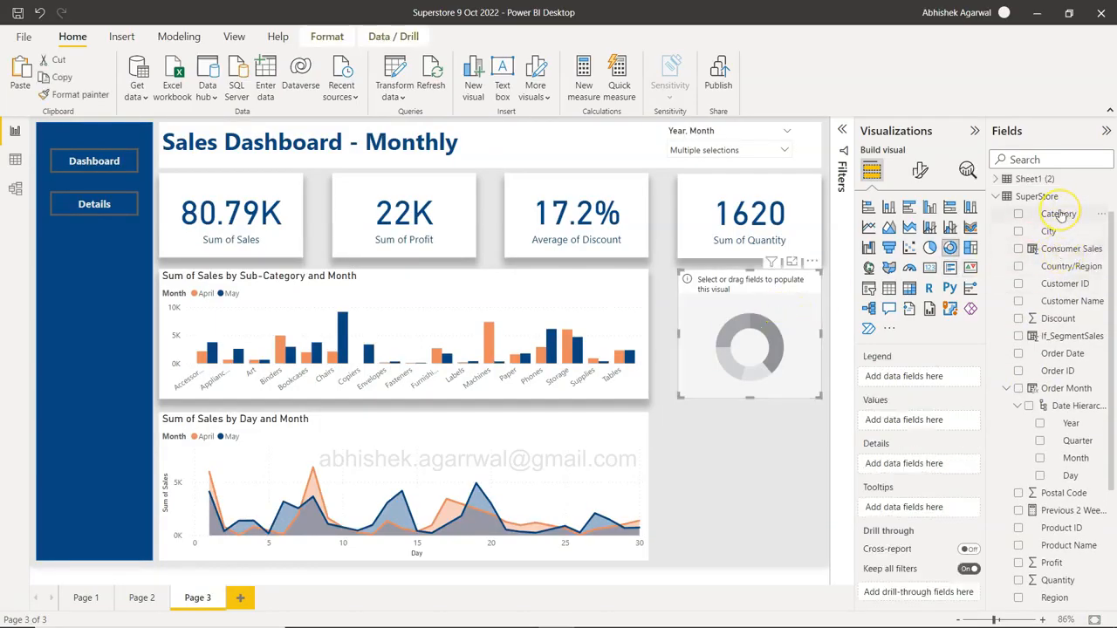
pyautogui.moveTo(1063, 216); pyautogui.dragTo(936, 378)
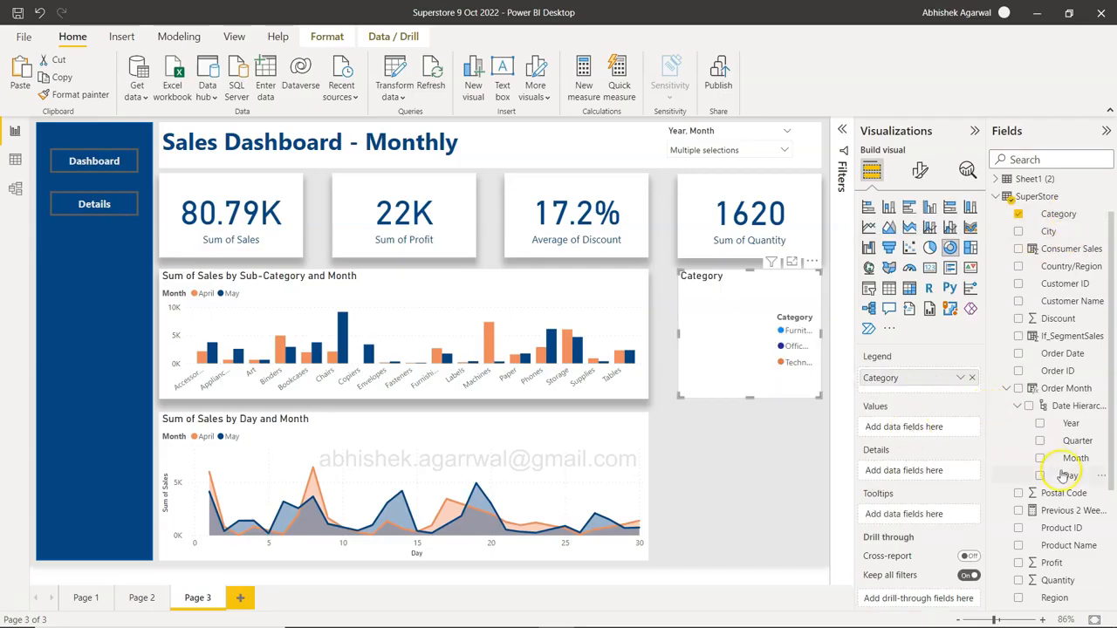
pyautogui.scroll(-1, 1067, 476)
pyautogui.moveTo(1046, 534); pyautogui.dragTo(923, 427)
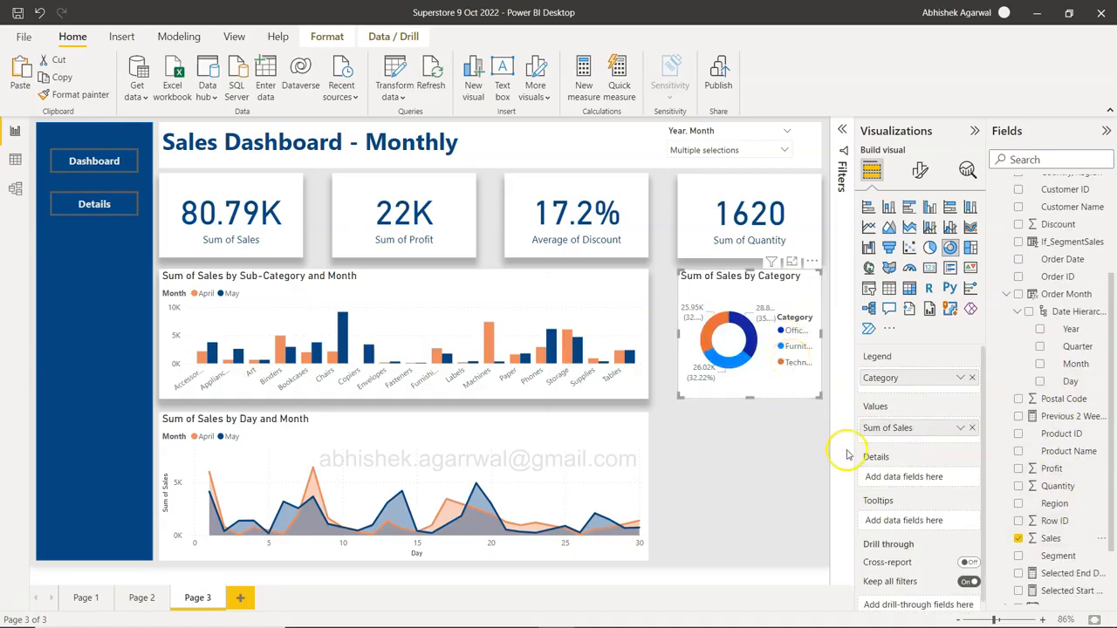
# - Set the donut chart's legend position to Bottom center and turn off the legend title
pyautogui.click(920, 171)
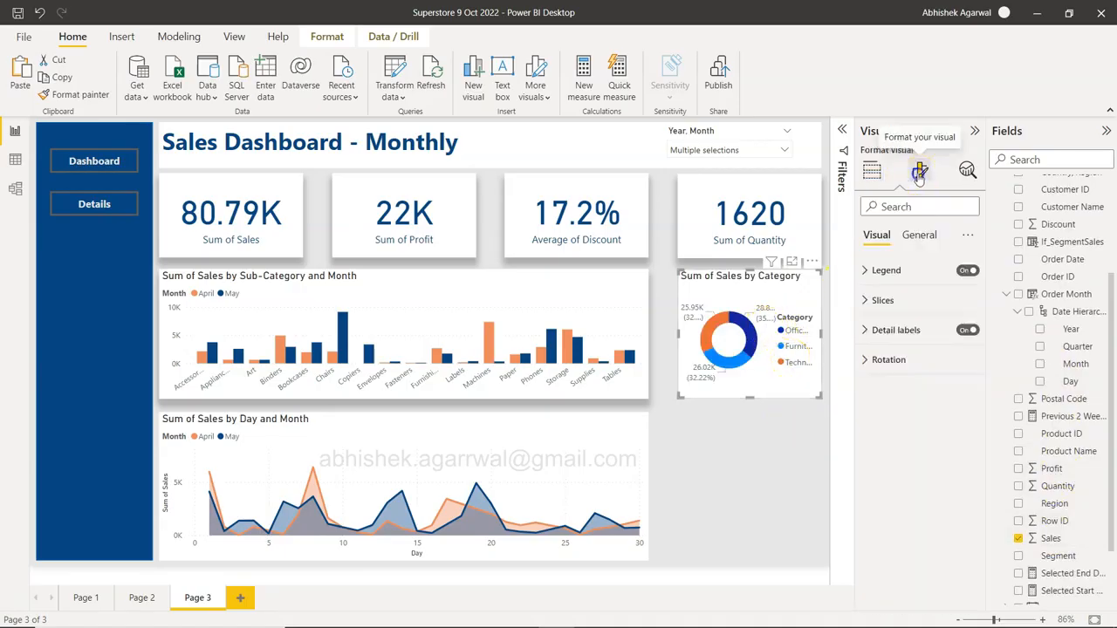
pyautogui.click(877, 270)
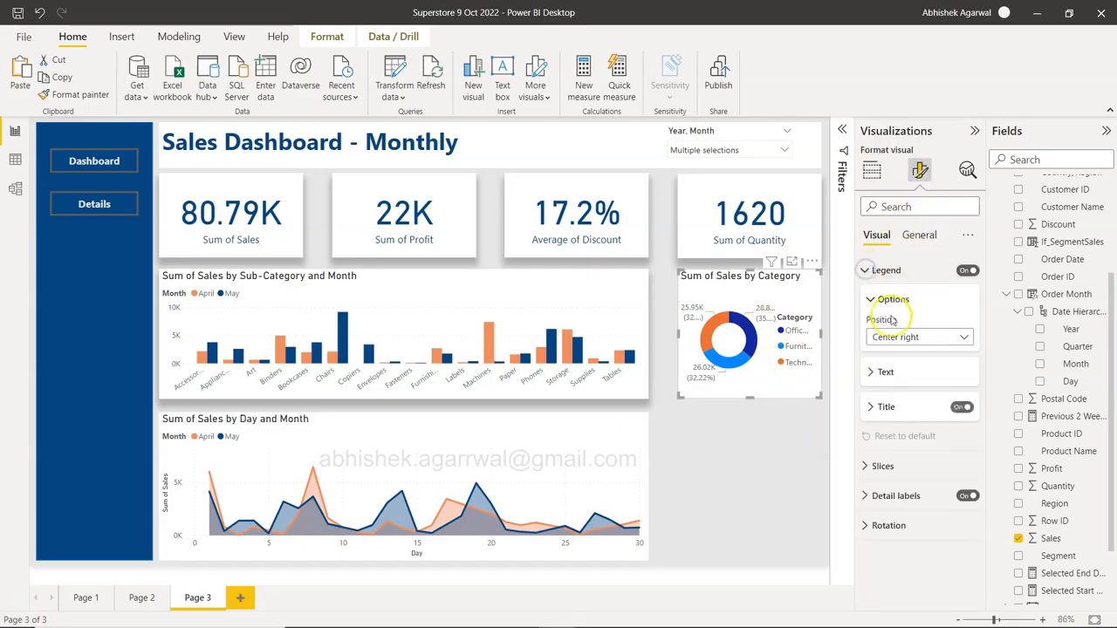
pyautogui.click(897, 337)
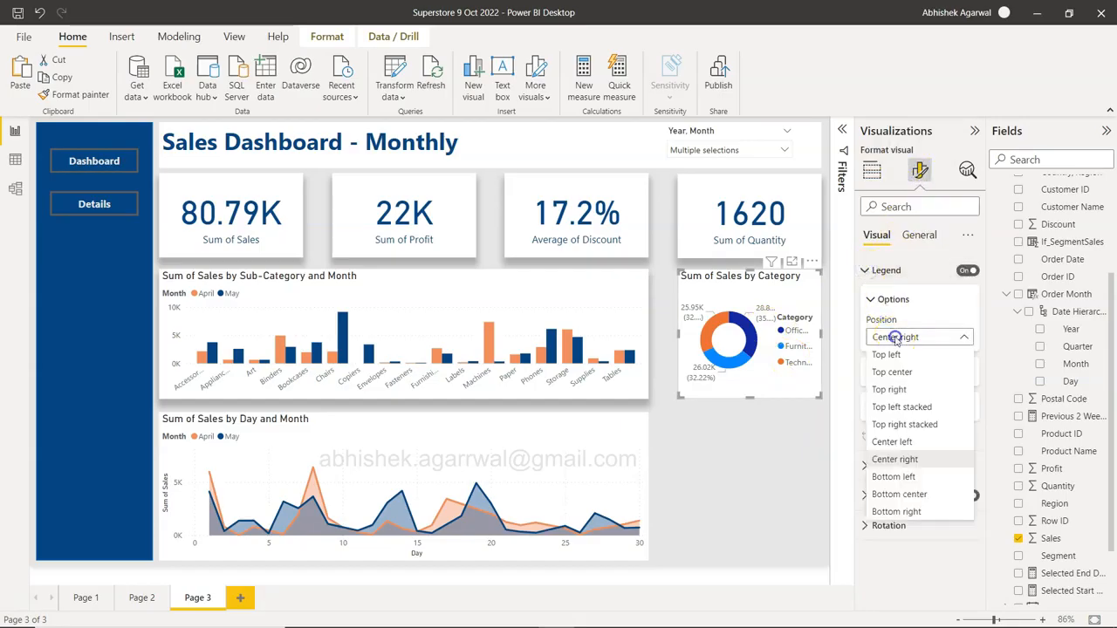
pyautogui.click(907, 494)
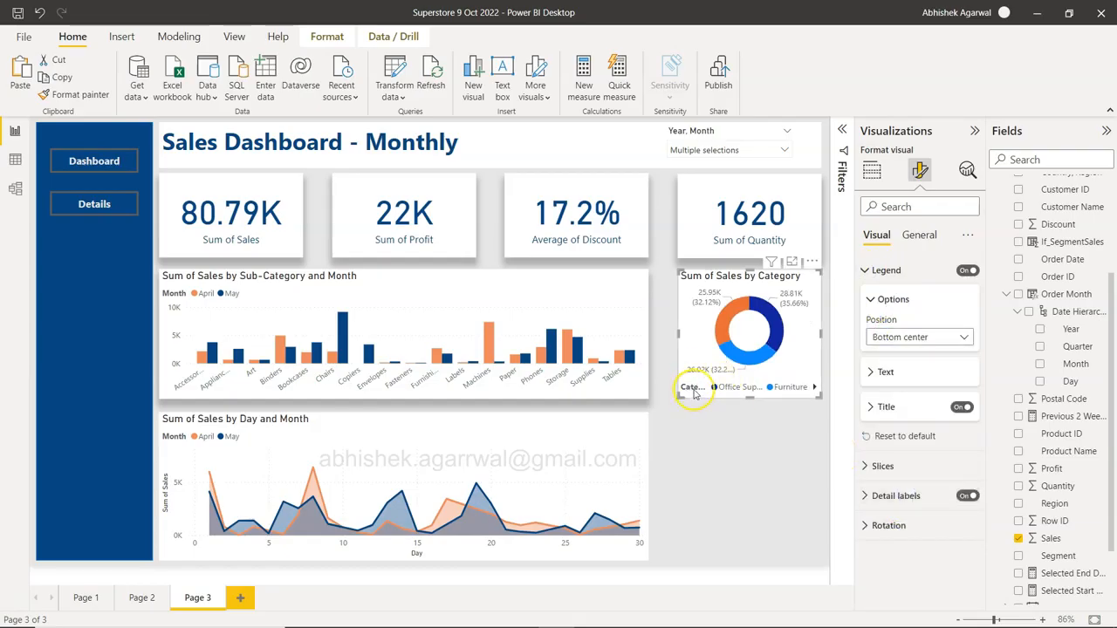
pyautogui.click(961, 407)
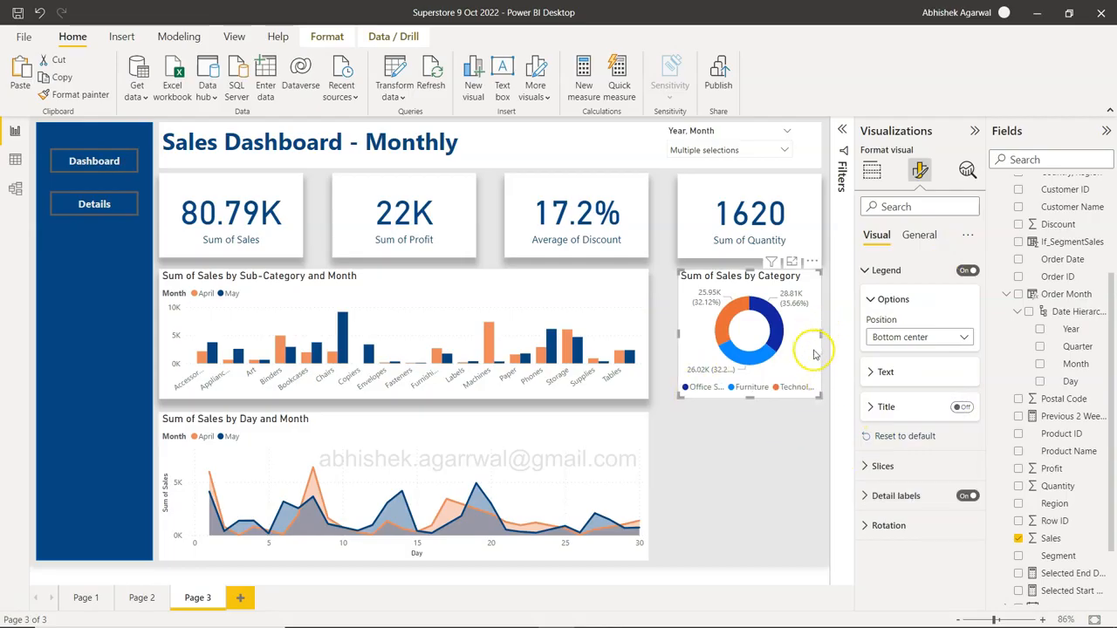
# - Set the donut chart's legend text size to 8
pyautogui.click(866, 373)
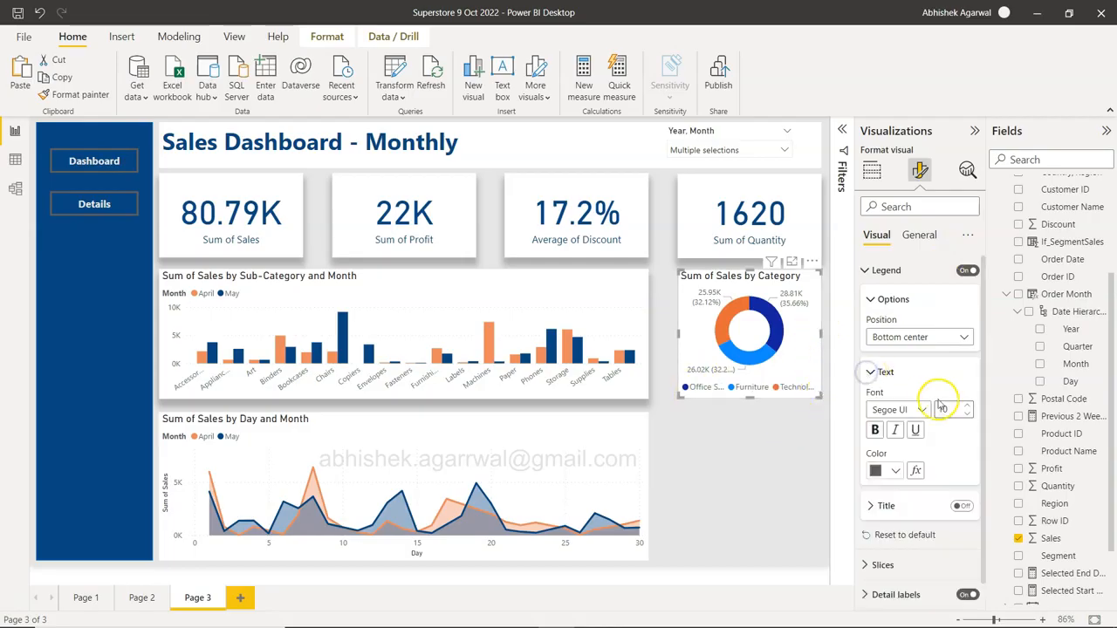
pyautogui.click(967, 415)
pyautogui.click(967, 415)
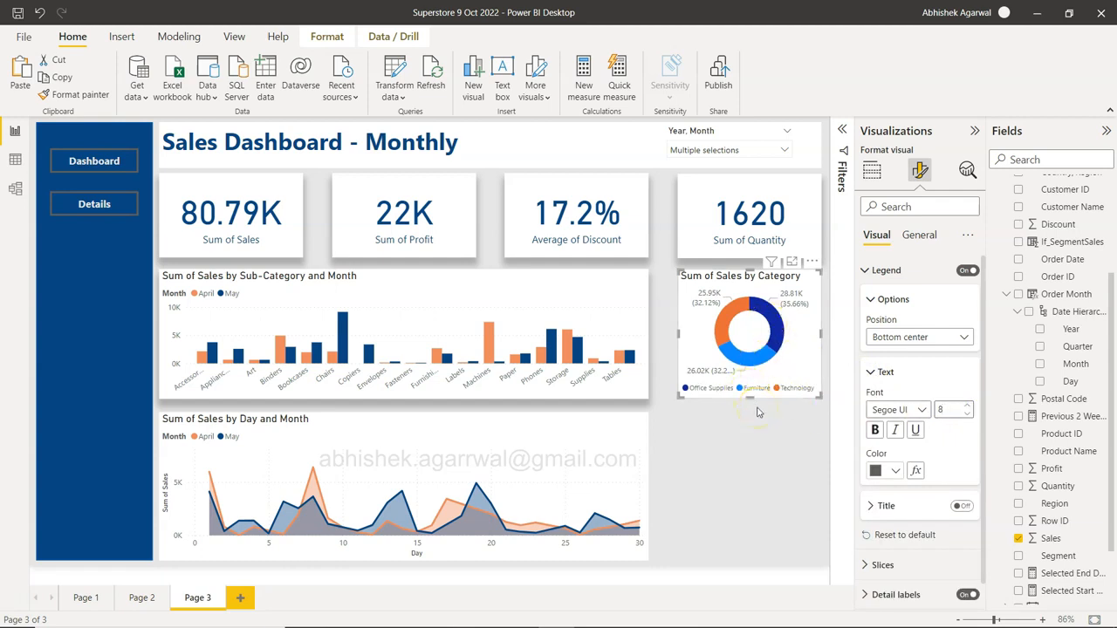
pyautogui.click(754, 440)
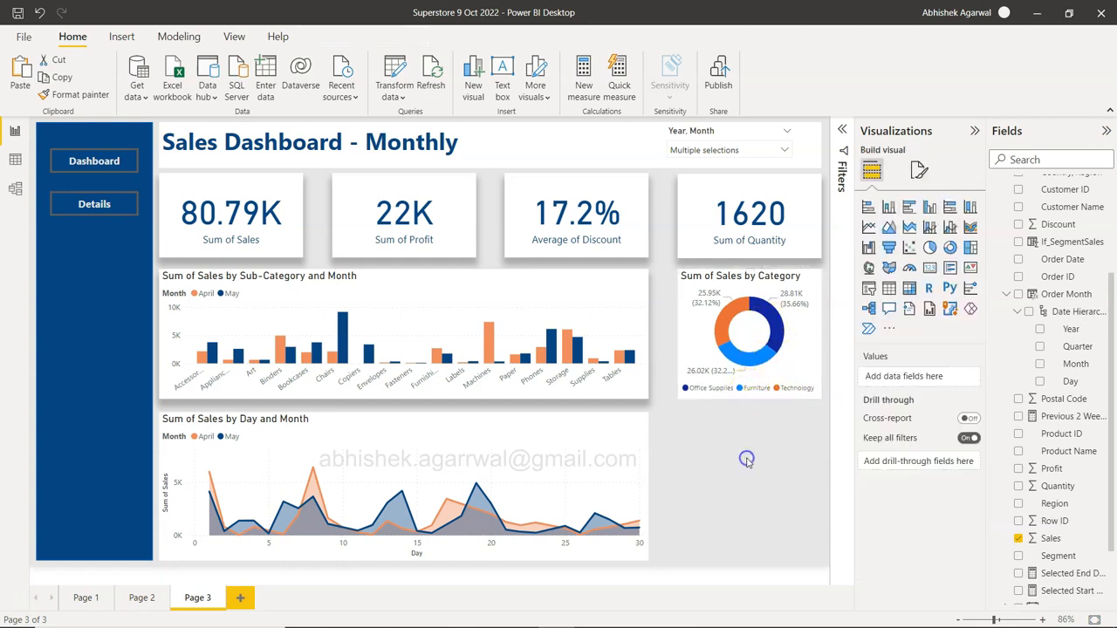
# - Set the donut chart's Office Supplies slice to the dark blue used in the other charts
pyautogui.click(790, 349)
pyautogui.click(920, 170)
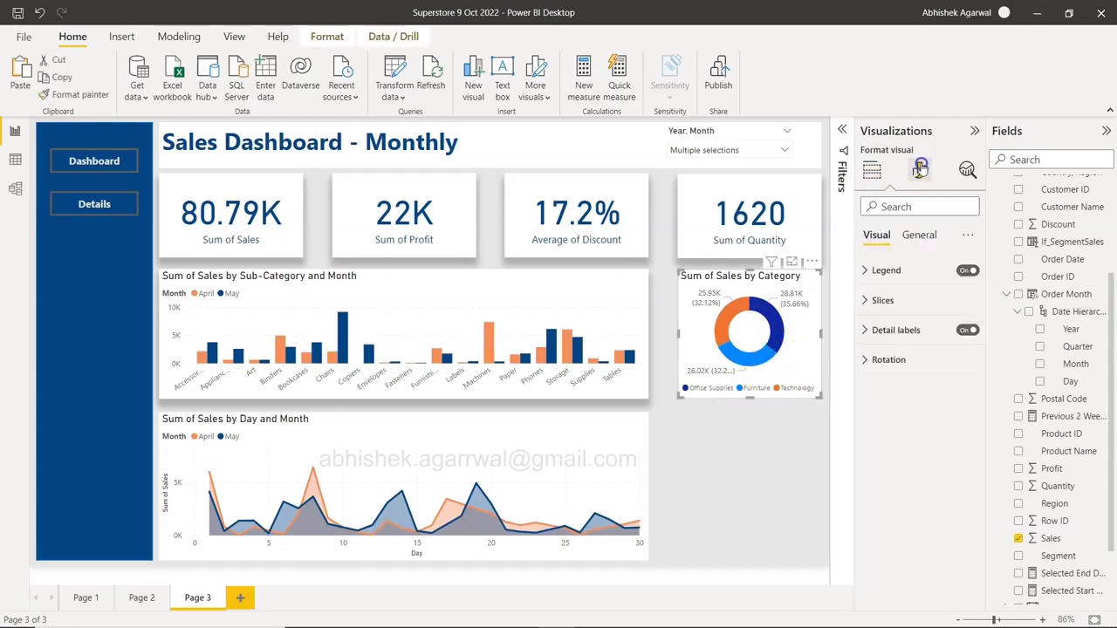
pyautogui.click(866, 272)
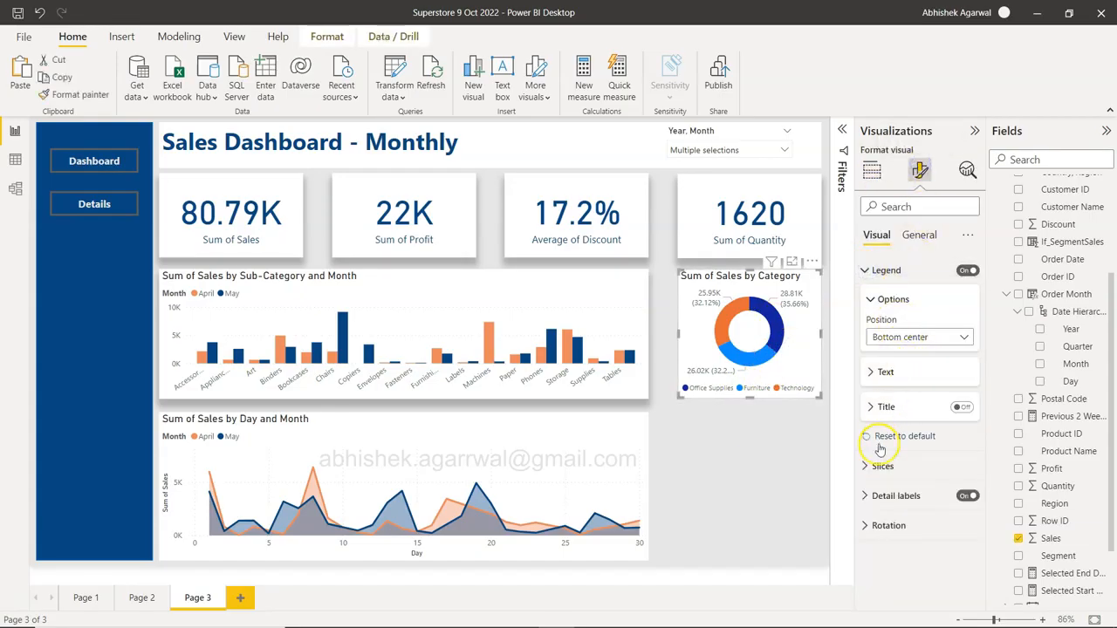
pyautogui.click(866, 467)
pyautogui.scroll(-2, 873, 436)
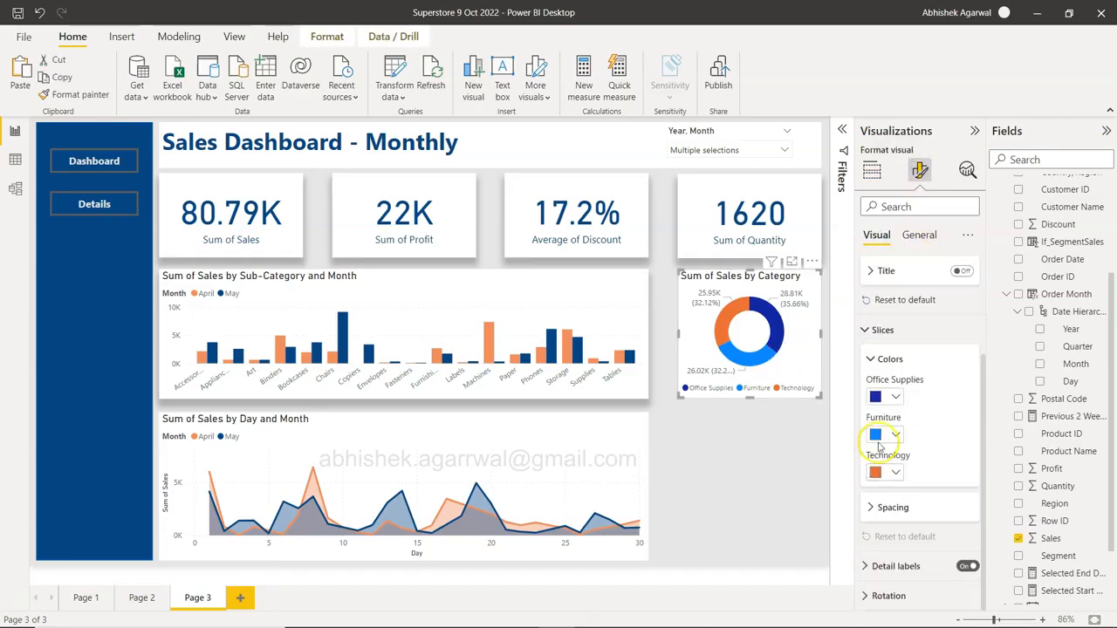
pyautogui.click(892, 397)
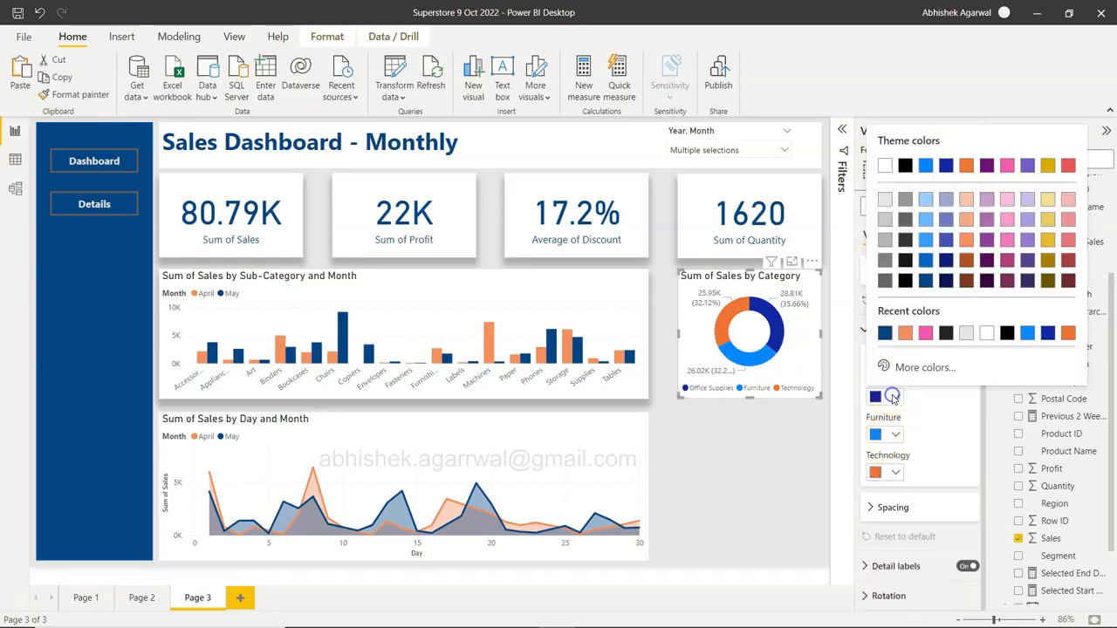
pyautogui.click(926, 289)
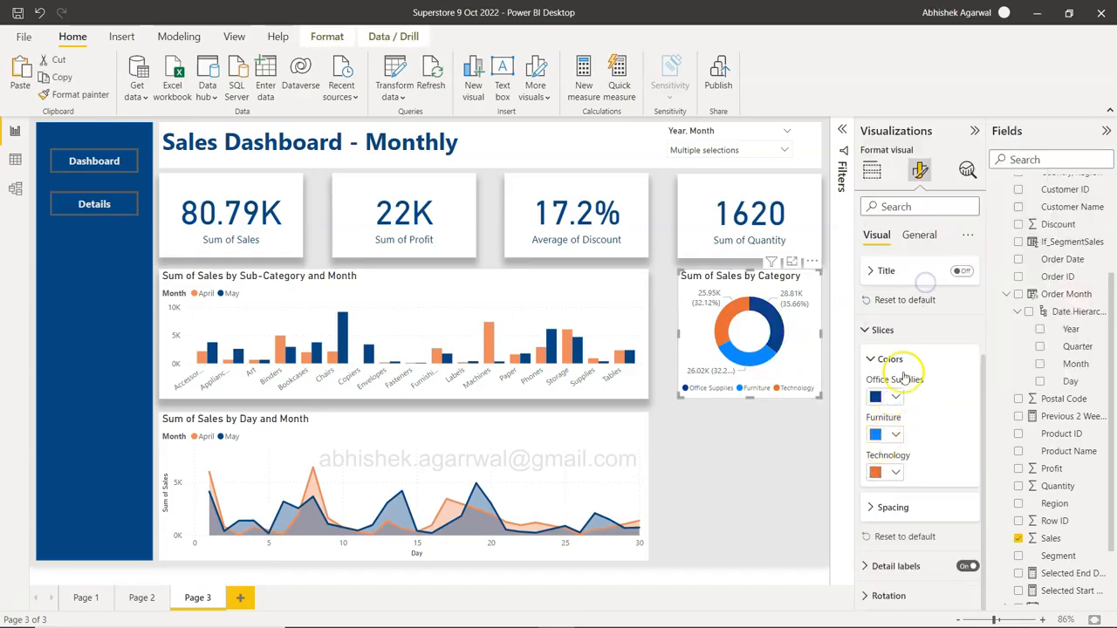
# - Color the donut chart's Furniture slice light orange and its Technology slice light gray
pyautogui.click(889, 433)
pyautogui.click(966, 277)
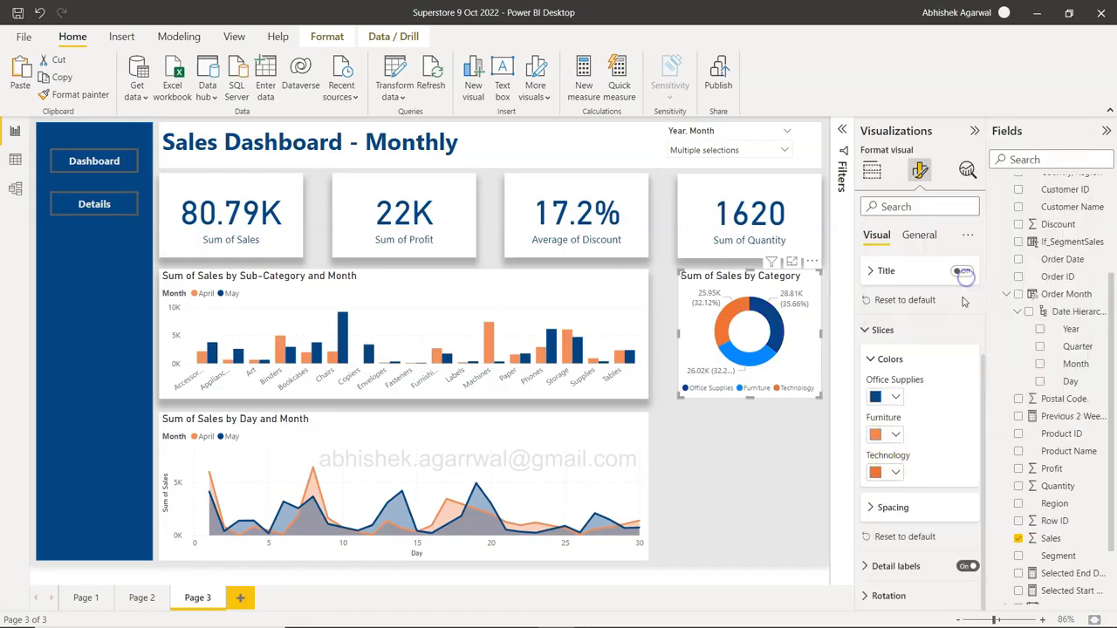
pyautogui.click(895, 471)
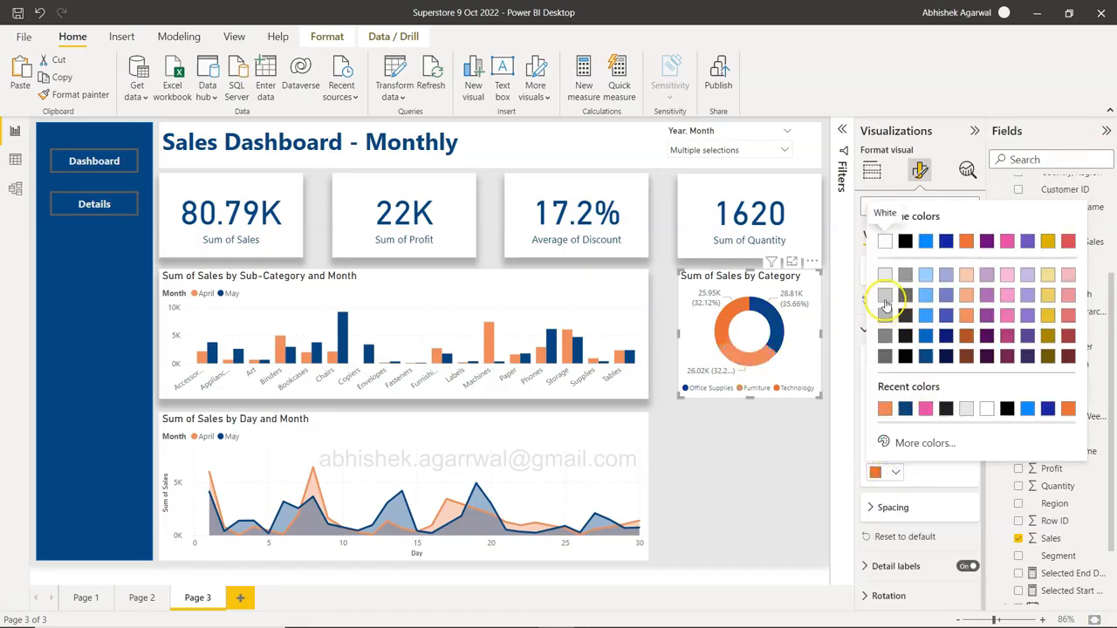
pyautogui.click(885, 301)
pyautogui.click(756, 456)
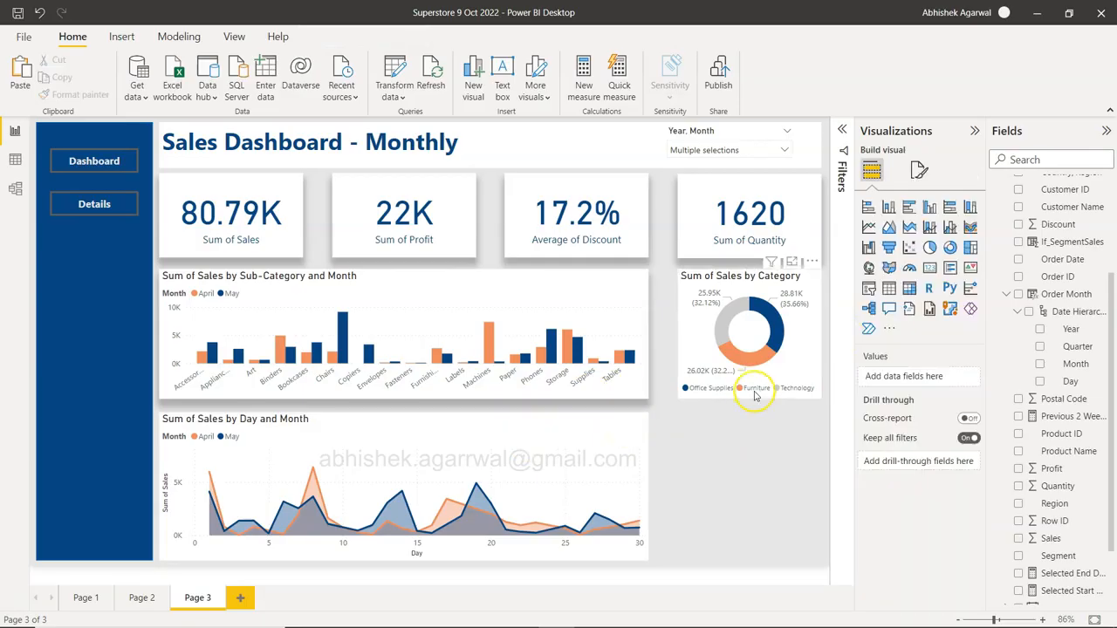
pyautogui.doubleClick(724, 514)
pyautogui.click(17, 12)
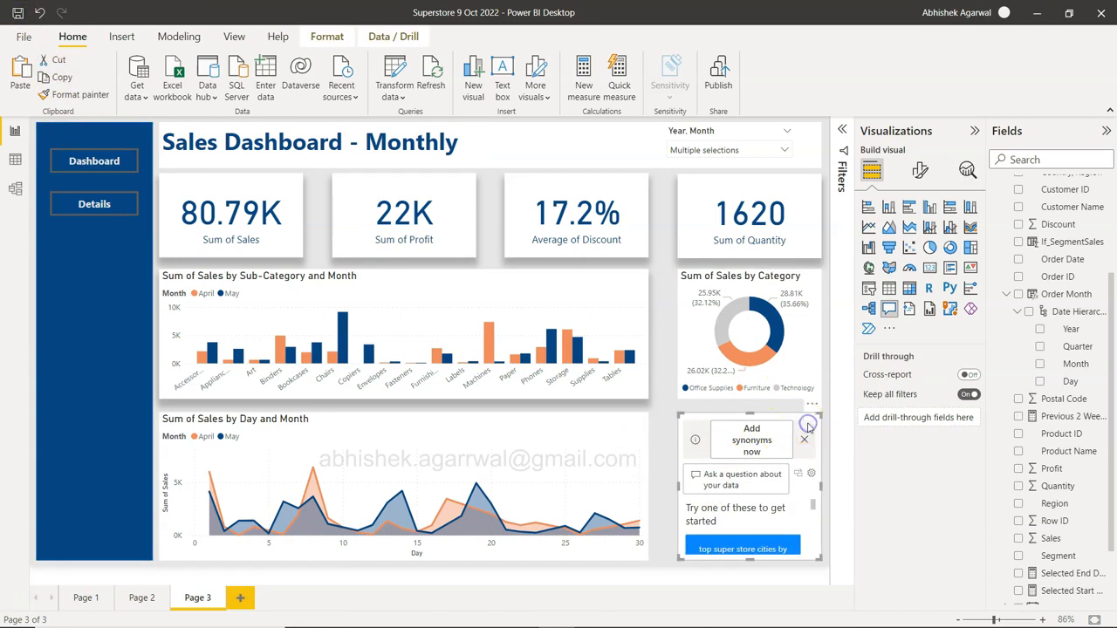
pyautogui.press('Delete')
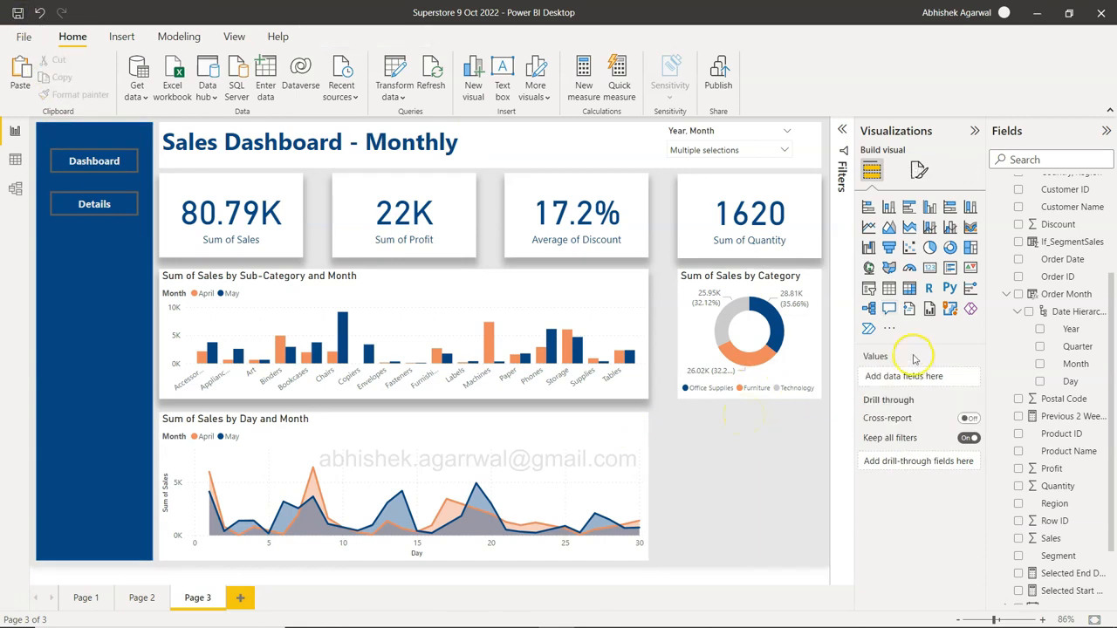
# - Insert a table in the empty space below the donut chart with Customer Name and Sales as its columns
pyautogui.click(889, 290)
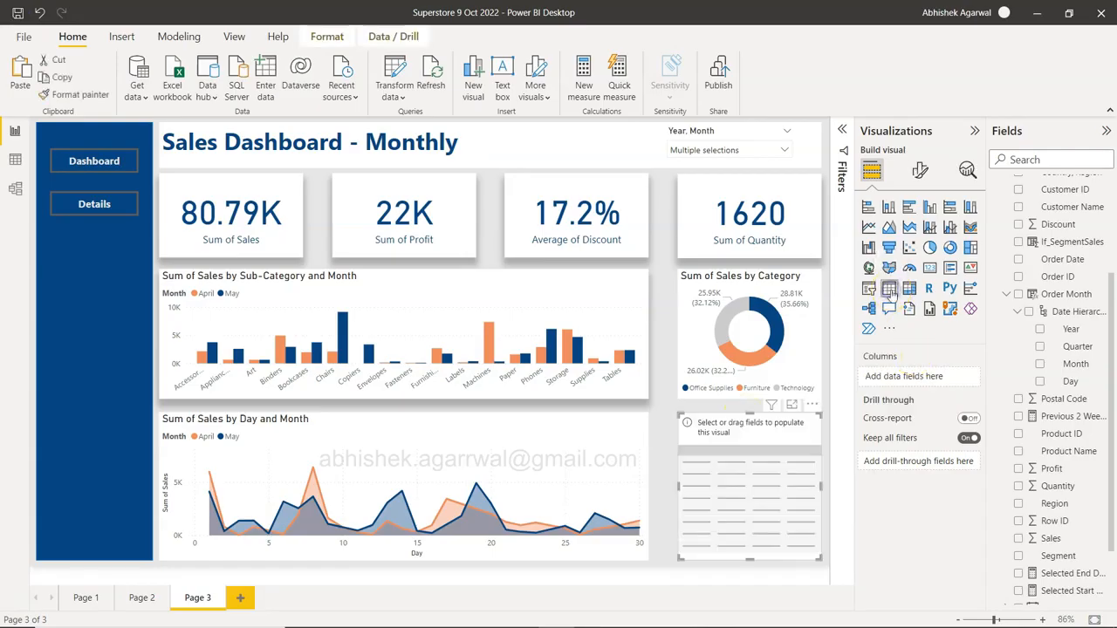
pyautogui.scroll(2, 1061, 452)
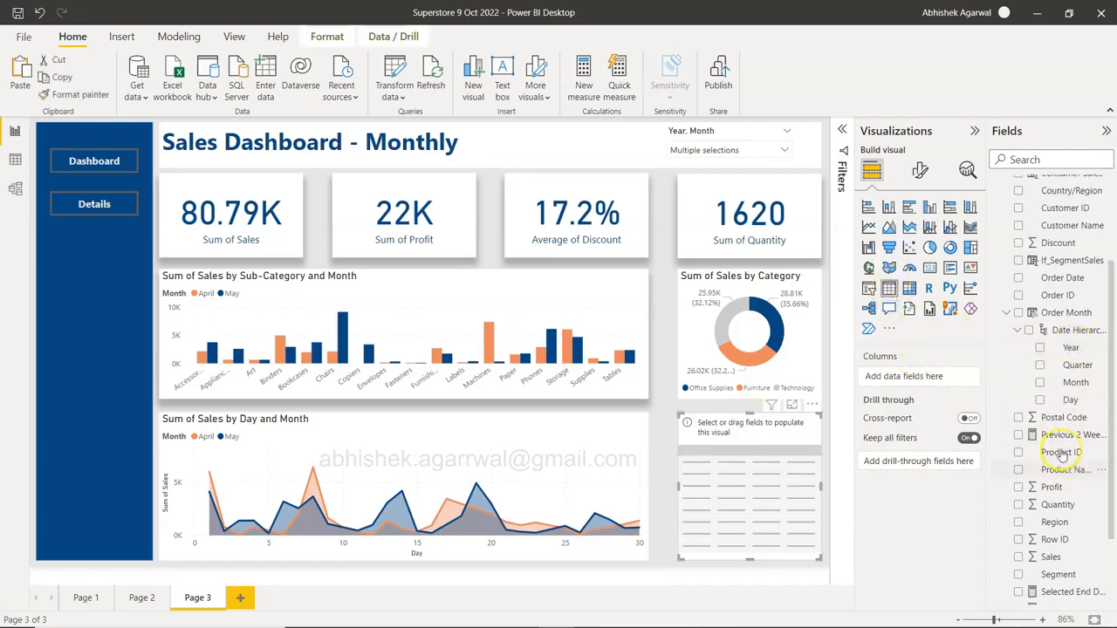
pyautogui.moveTo(1069, 255); pyautogui.dragTo(904, 375)
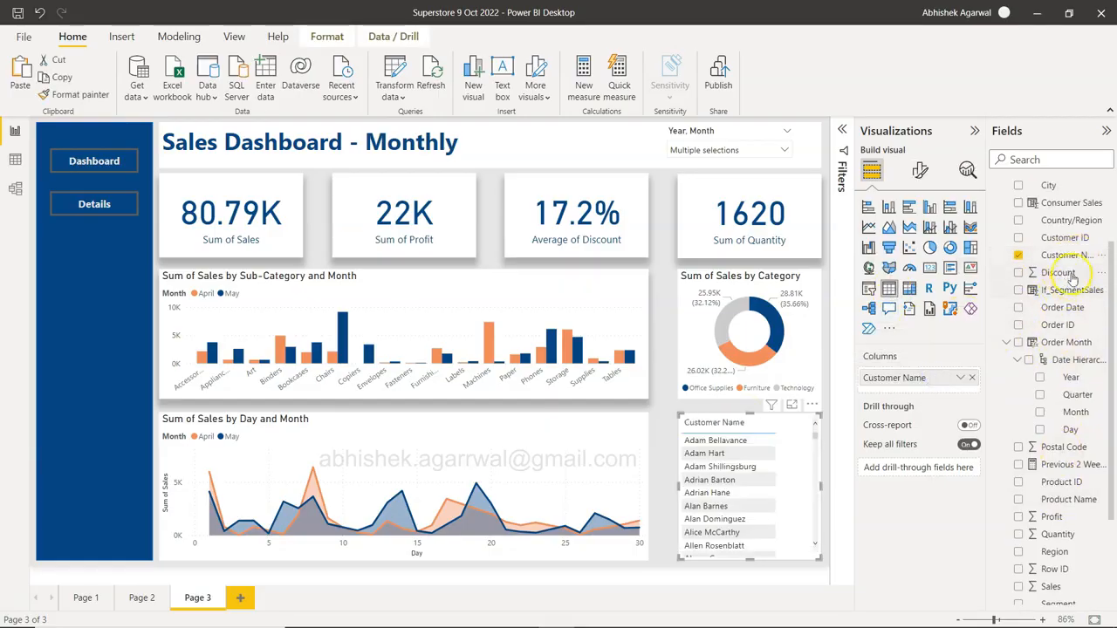
pyautogui.scroll(-3, 1064, 373)
pyautogui.moveTo(1050, 457); pyautogui.dragTo(912, 389)
pyautogui.hscroll(2, 769, 523)
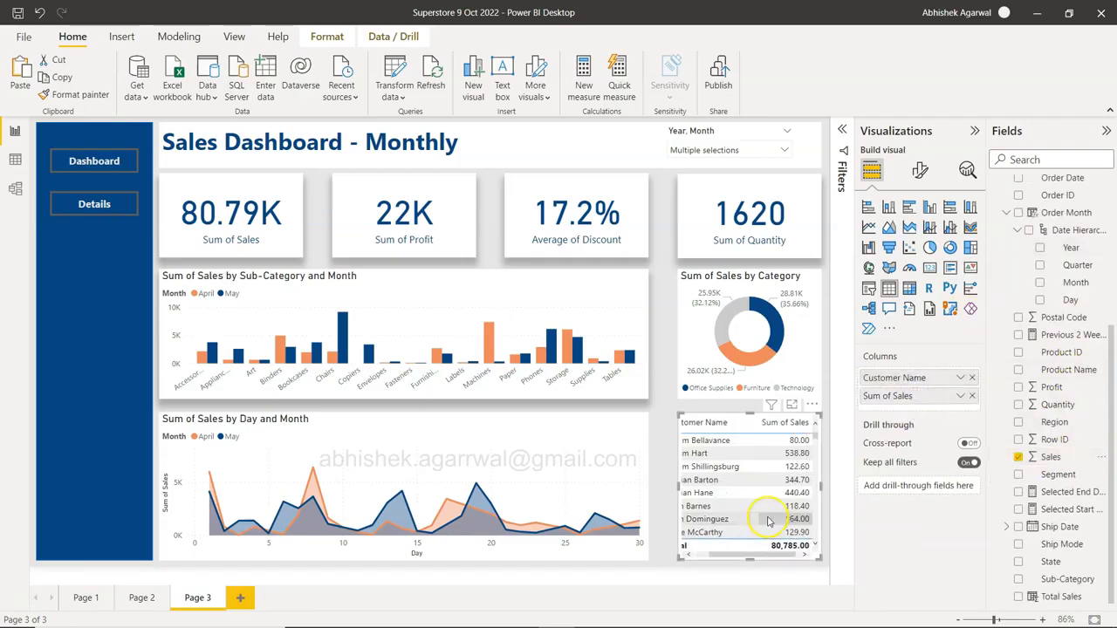
# - Filter the table's Customer Name with a Top N filter showing the top 10 by Sum of Sales
pyautogui.click(844, 131)
pyautogui.click(976, 131)
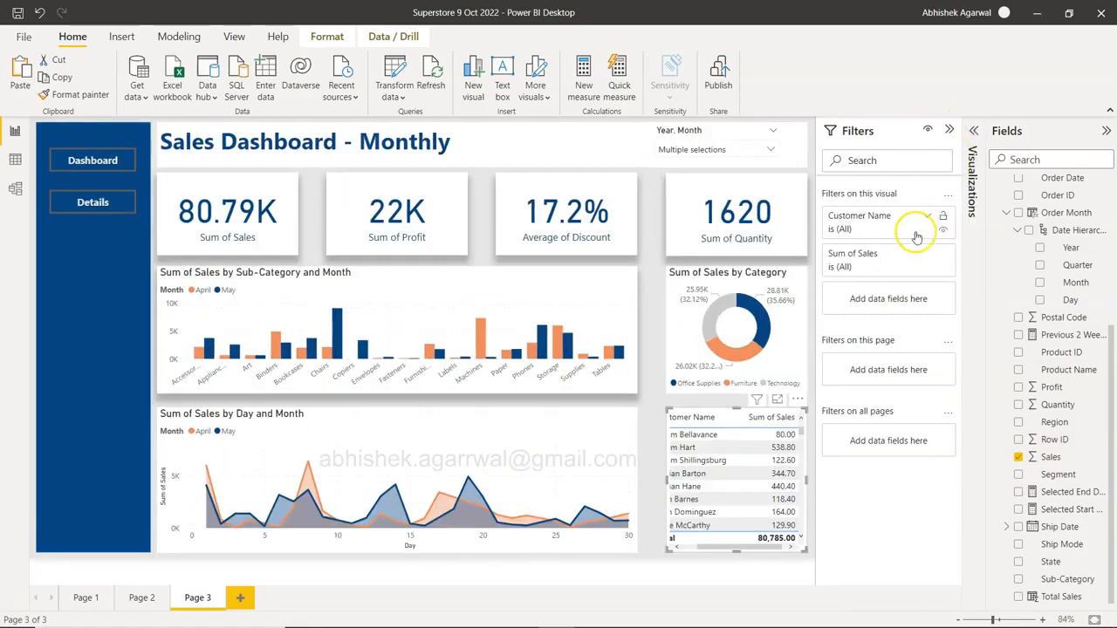
pyautogui.click(872, 230)
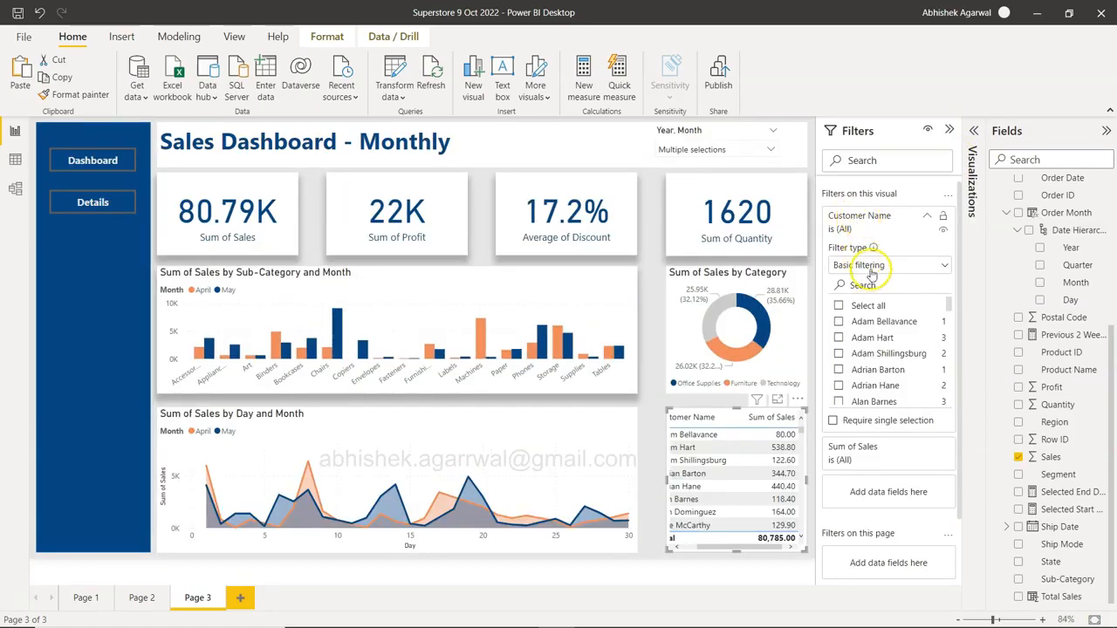
pyautogui.click(870, 267)
pyautogui.click(864, 319)
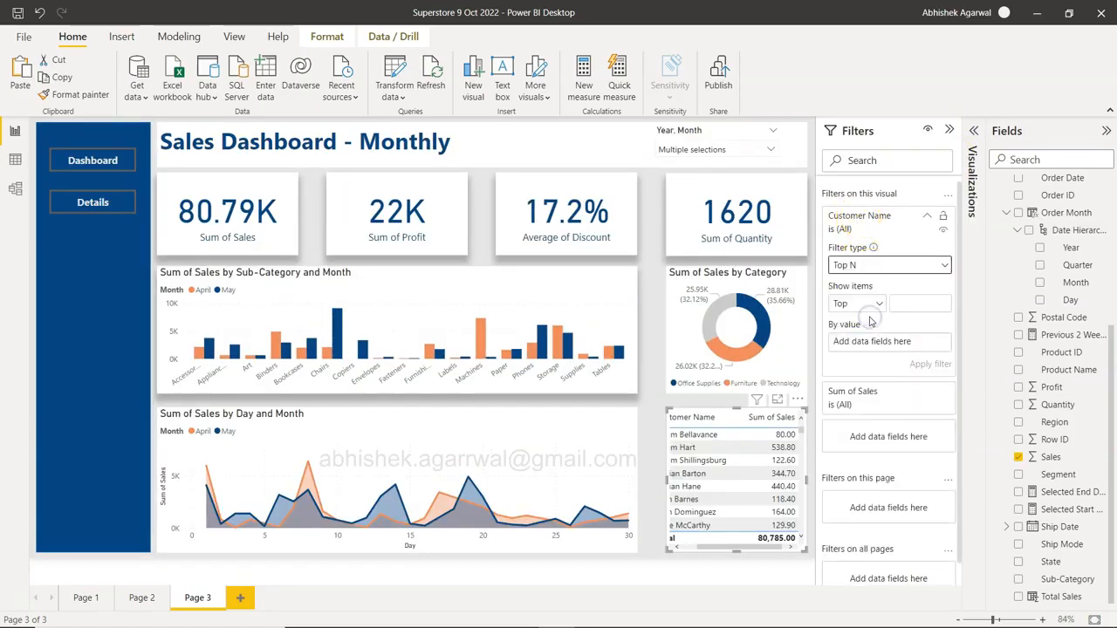
pyautogui.click(900, 303)
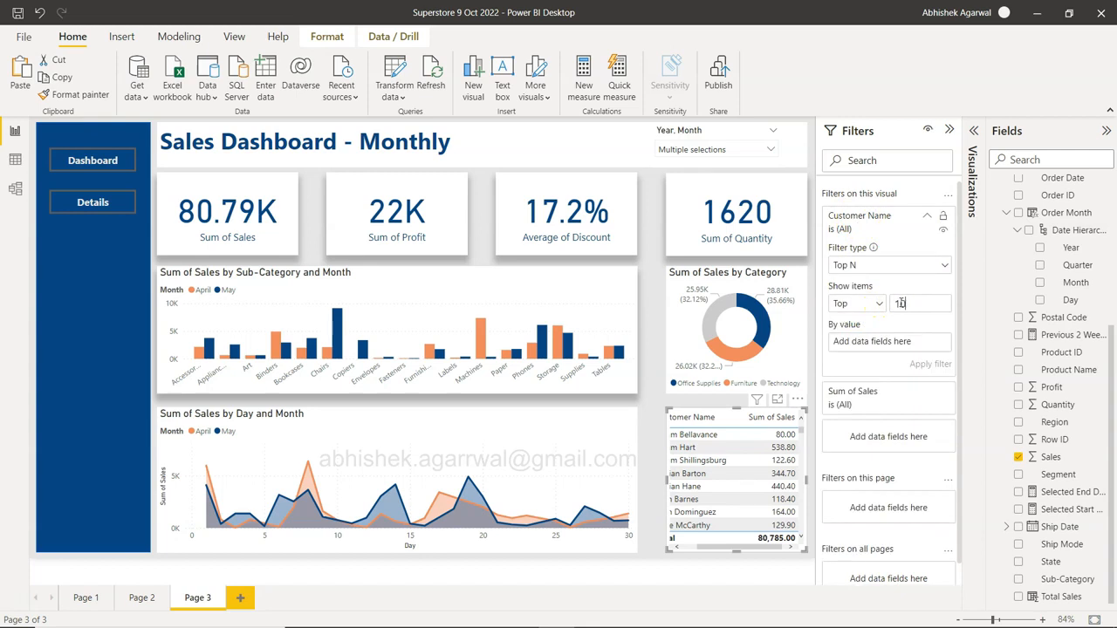
pyautogui.write('10')
pyautogui.moveTo(1050, 460); pyautogui.dragTo(883, 347)
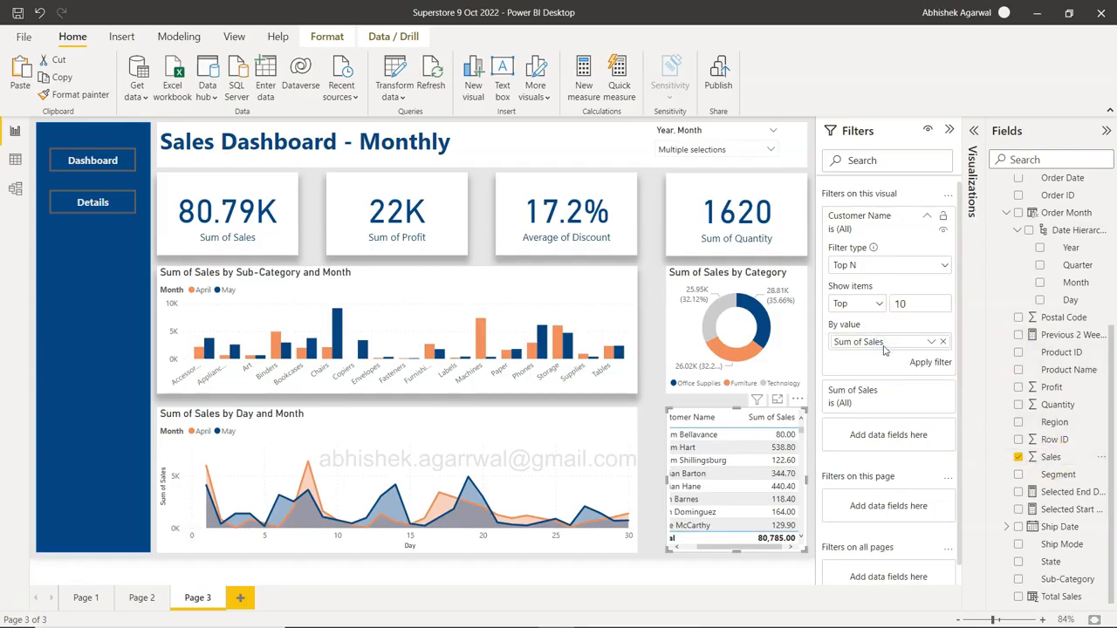
pyautogui.click(927, 362)
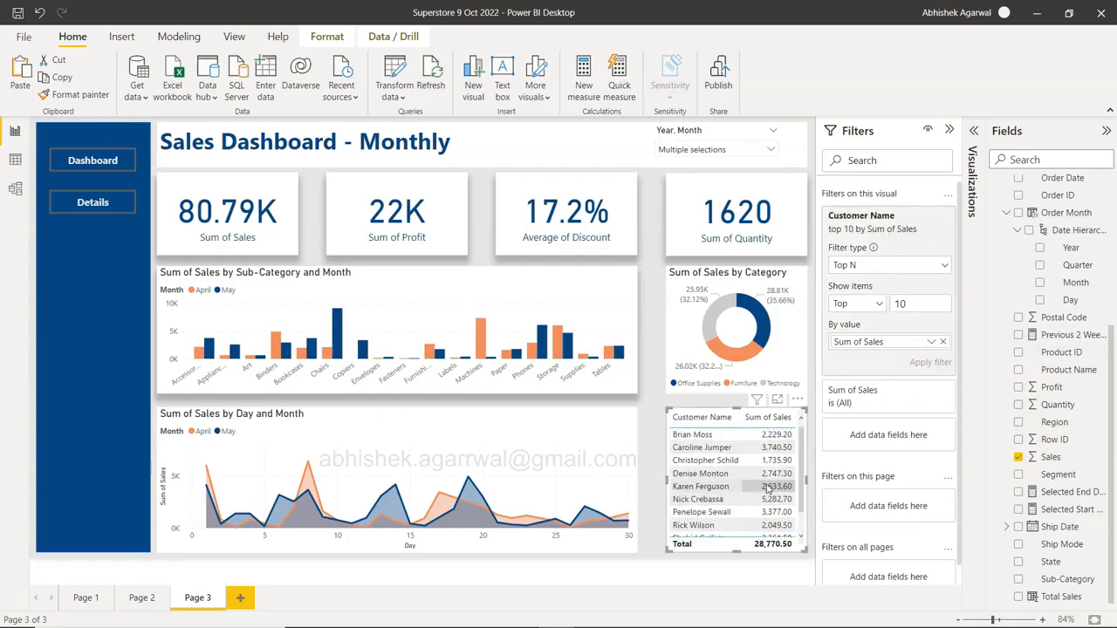
pyautogui.scroll(-1, 766, 514)
pyautogui.scroll(1, 767, 514)
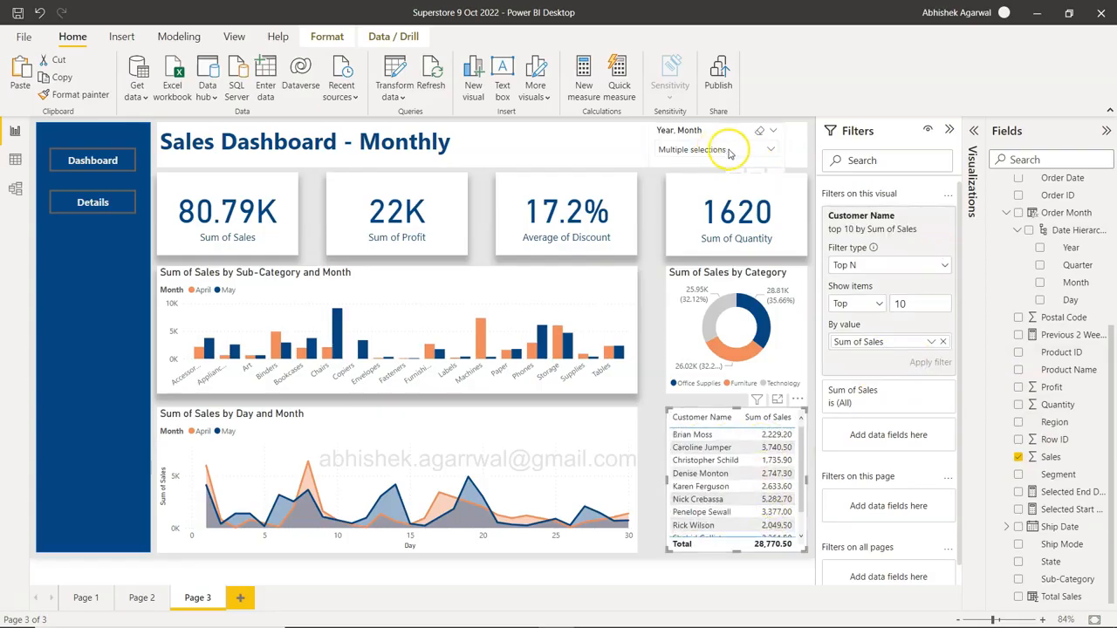
# - Compare the Page 3 dashboard with the finished version on Page 2
pyautogui.click(951, 130)
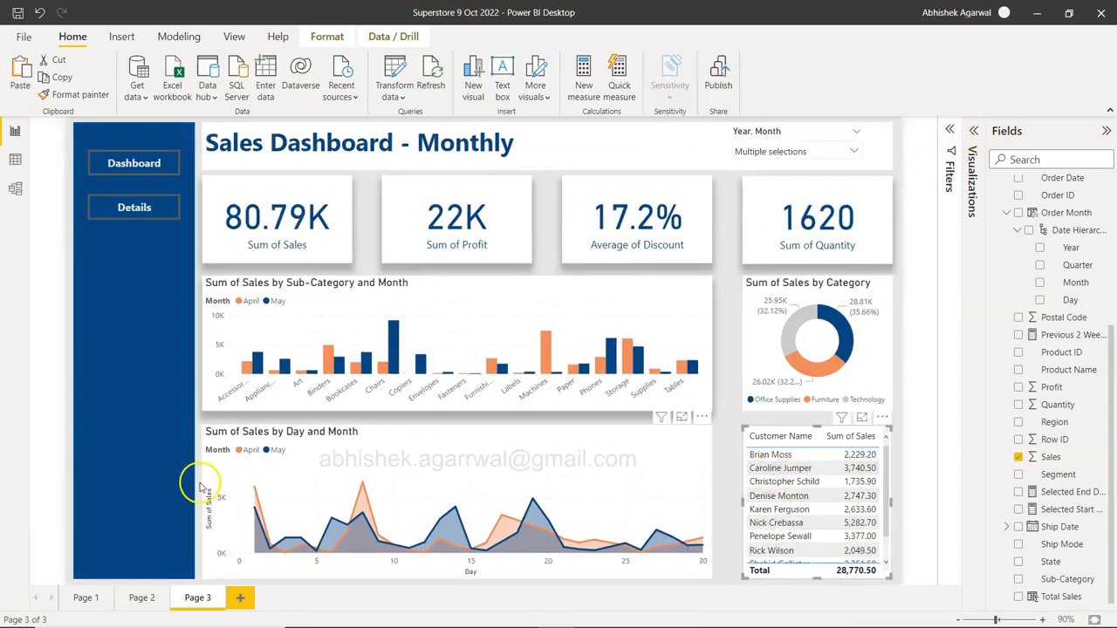
pyautogui.click(143, 597)
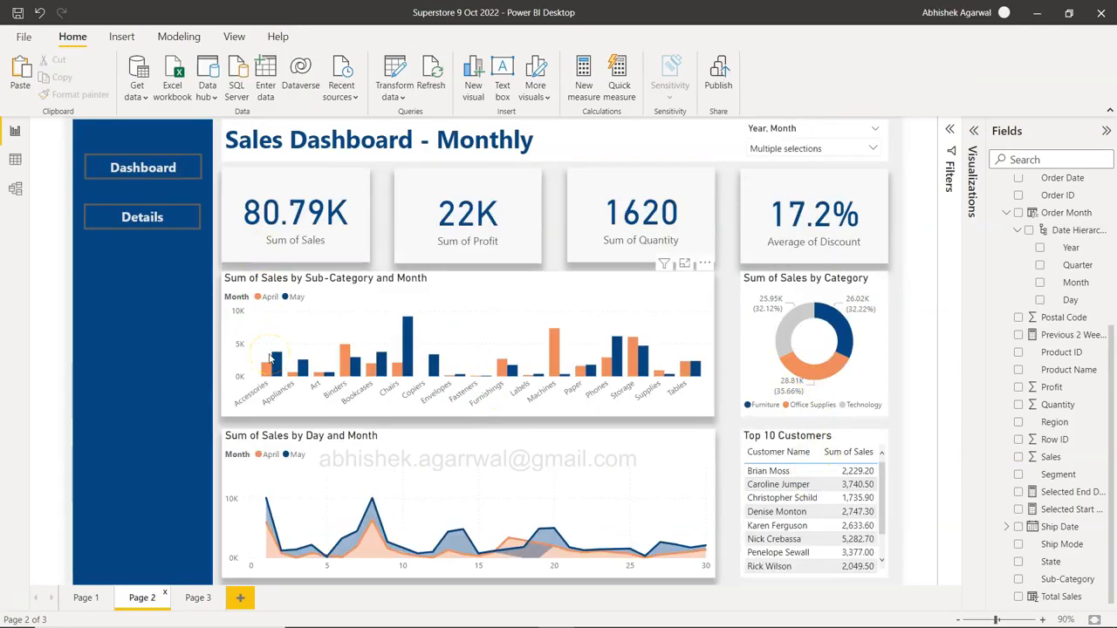
pyautogui.click(196, 597)
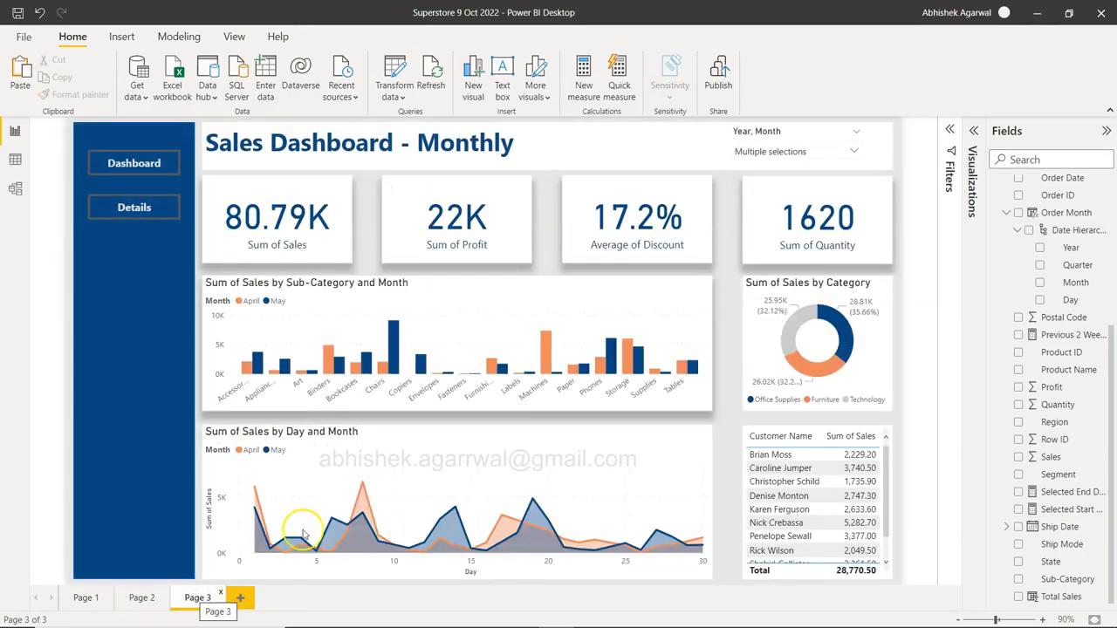
# - Turn on the shadow for the donut chart and set the shadow position to Bottom
pyautogui.click(772, 297)
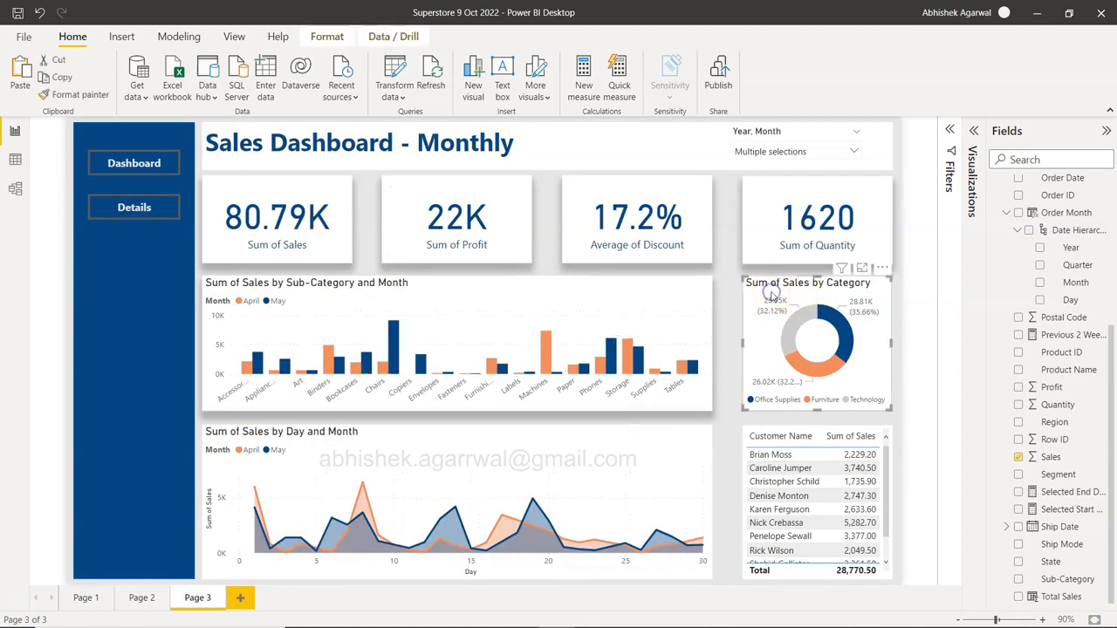
pyautogui.click(976, 131)
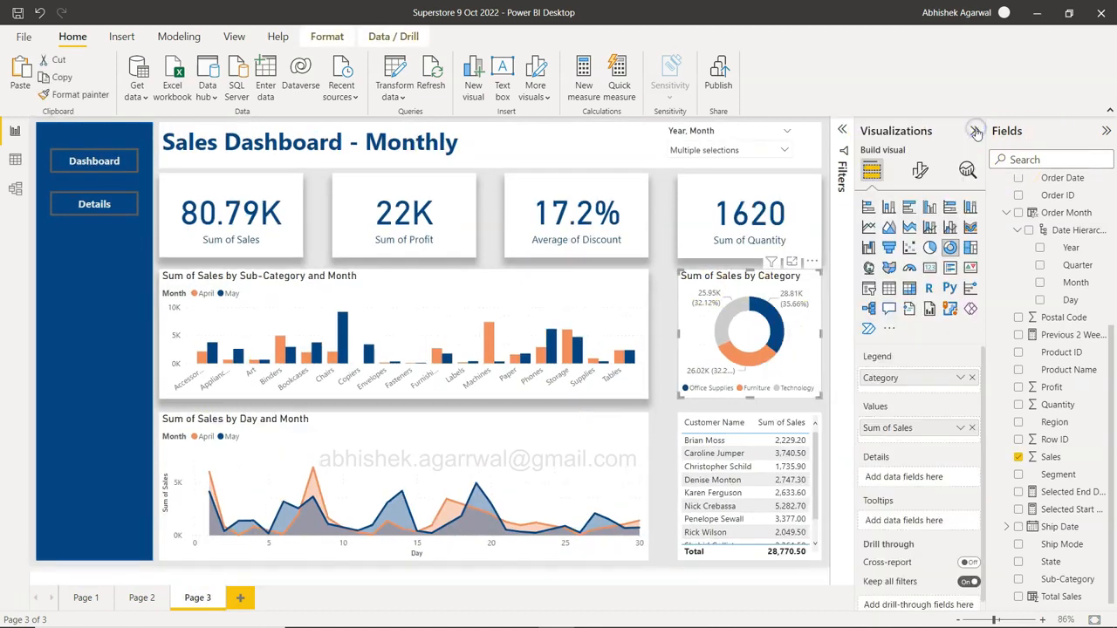
pyautogui.click(923, 171)
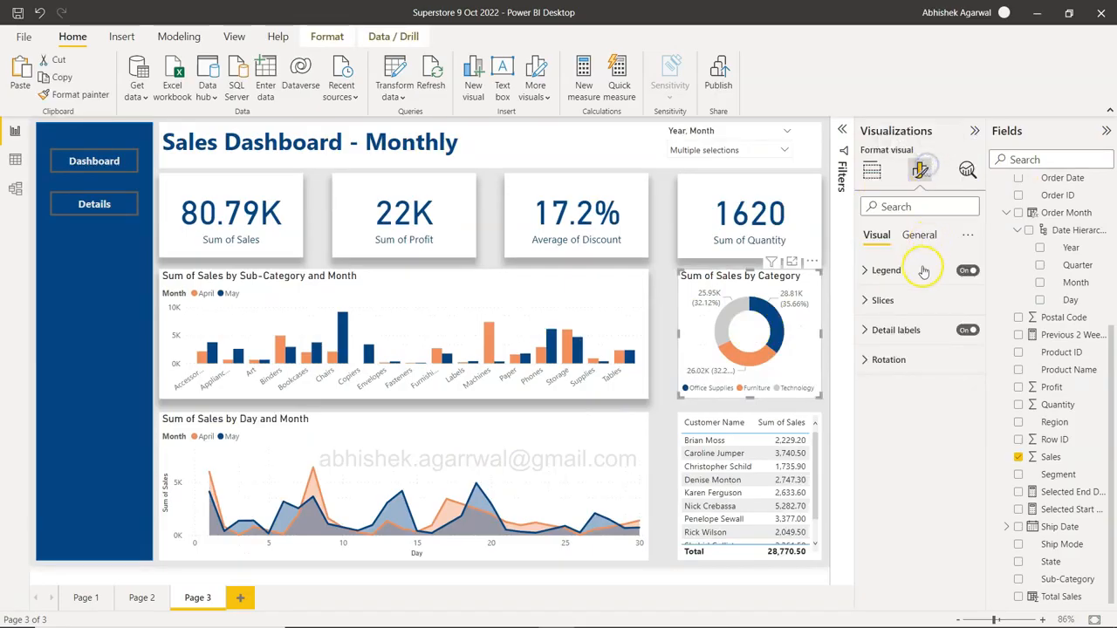
pyautogui.click(918, 235)
pyautogui.click(890, 329)
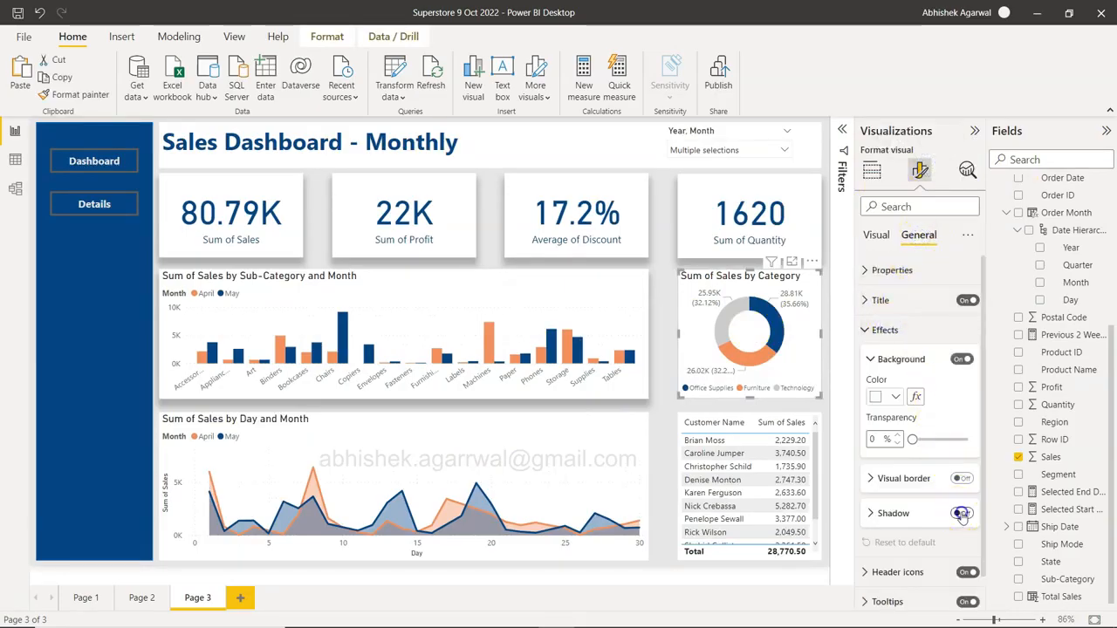
pyautogui.click(961, 514)
pyautogui.click(911, 514)
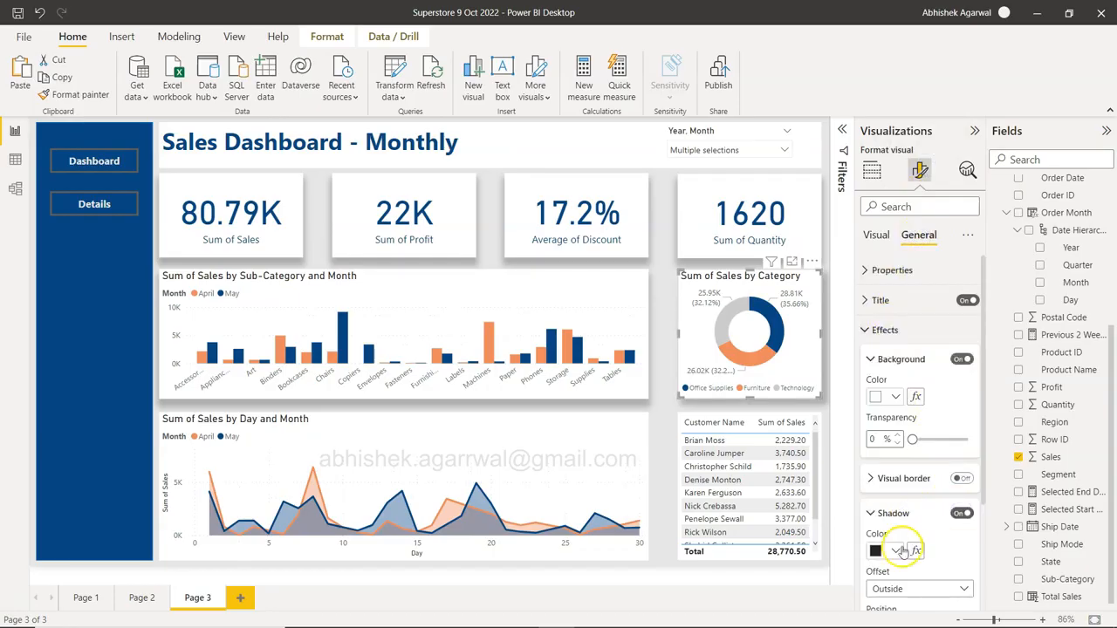
pyautogui.scroll(-3, 904, 550)
pyautogui.click(899, 477)
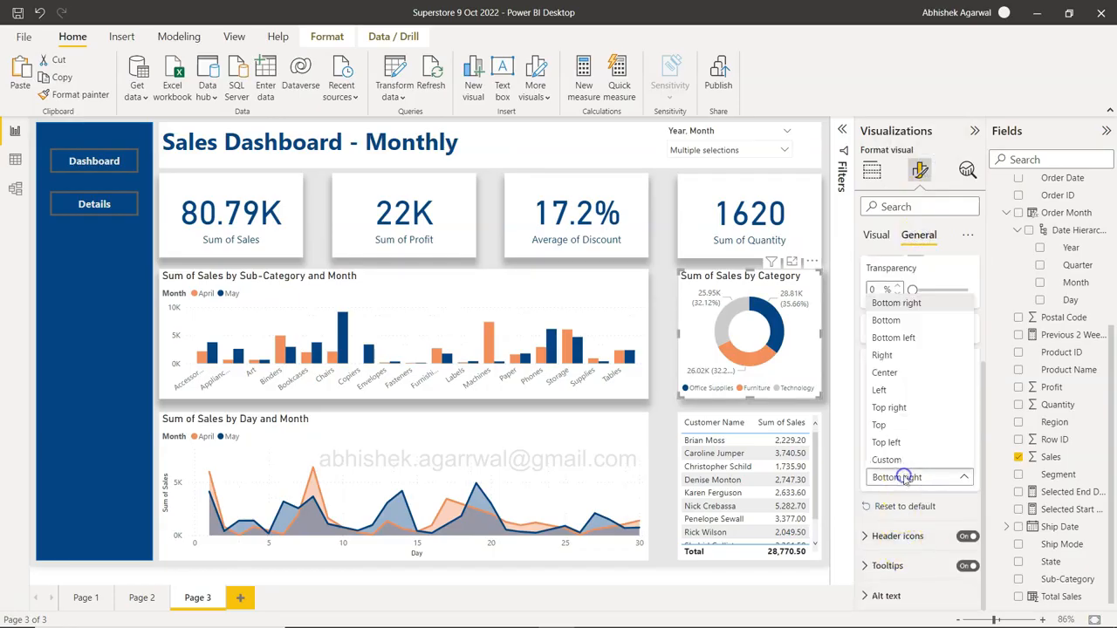
pyautogui.click(886, 320)
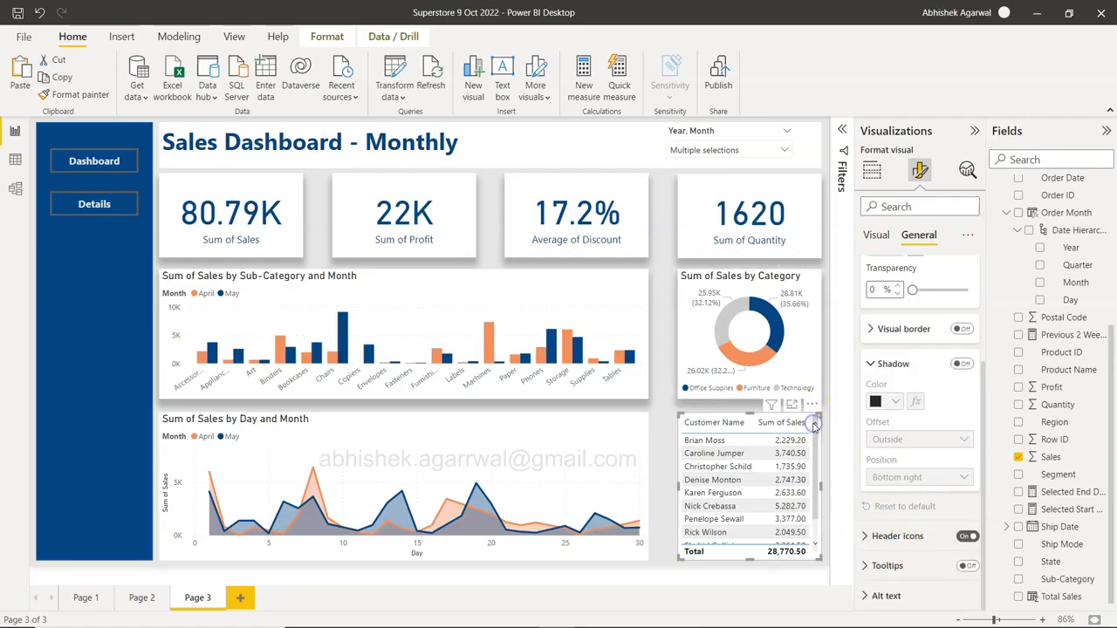
# - Turn on the shadow for the customers table and set the shadow position to Bottom
pyautogui.click(963, 365)
pyautogui.click(962, 365)
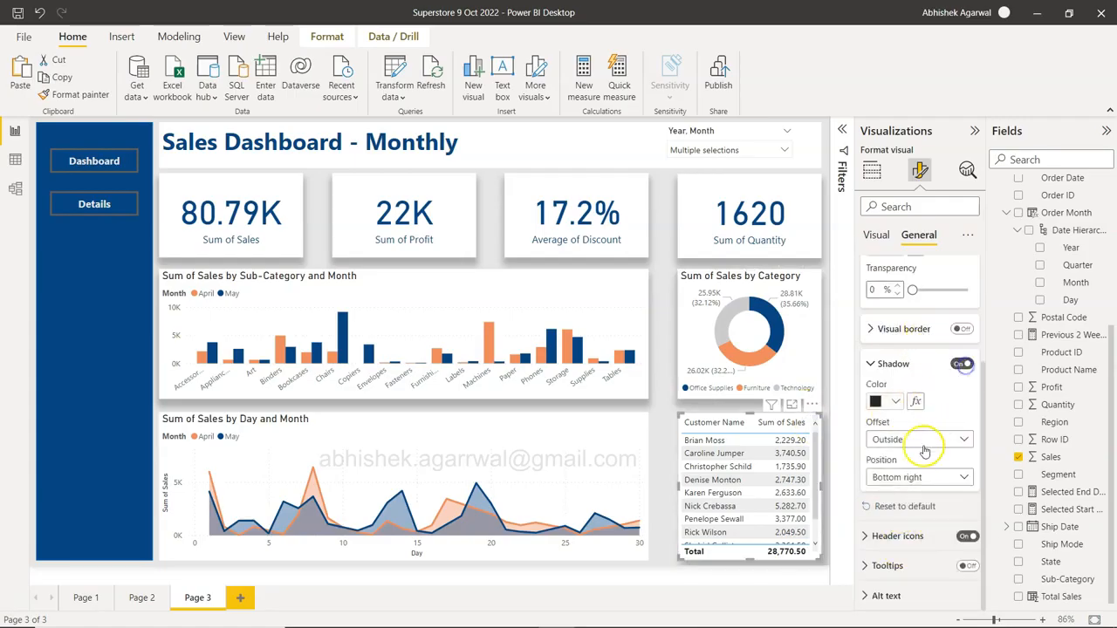
pyautogui.click(911, 478)
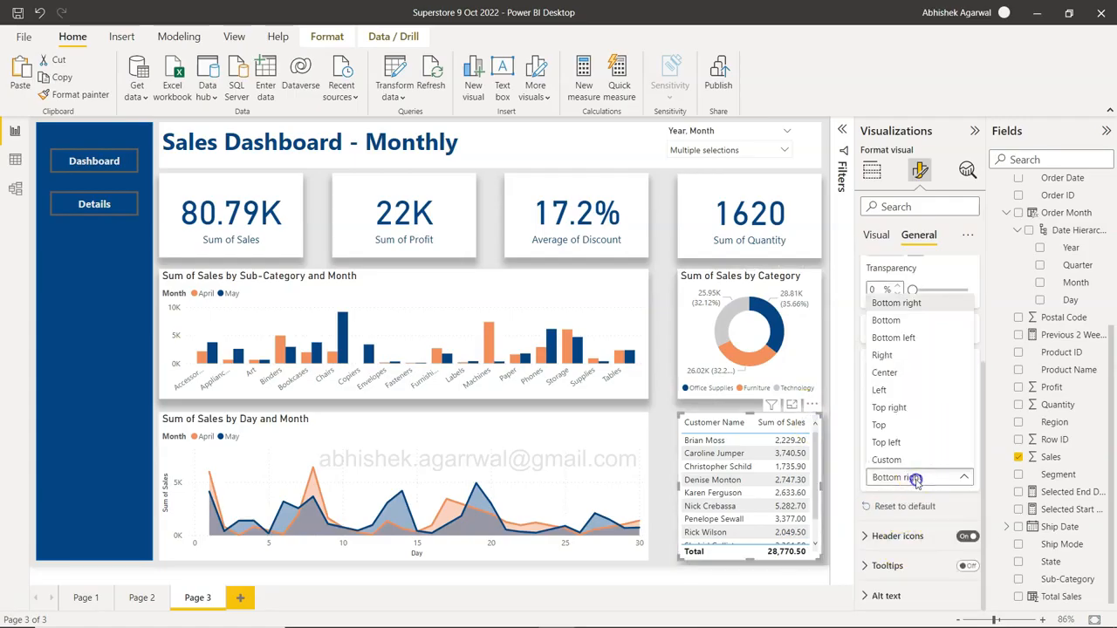
pyautogui.click(886, 321)
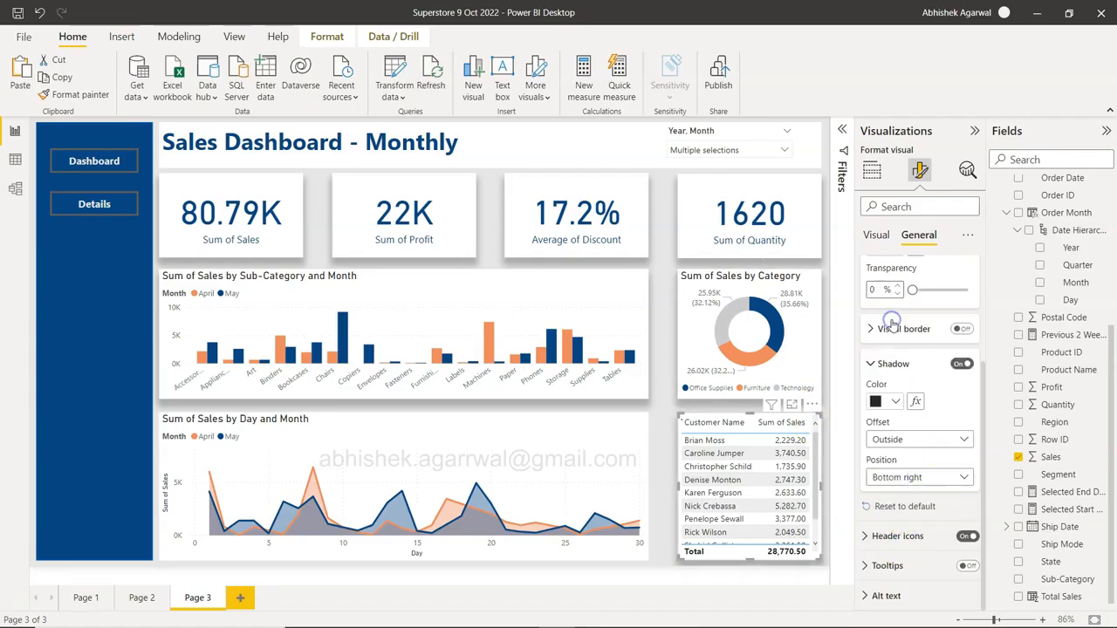
pyautogui.click(661, 488)
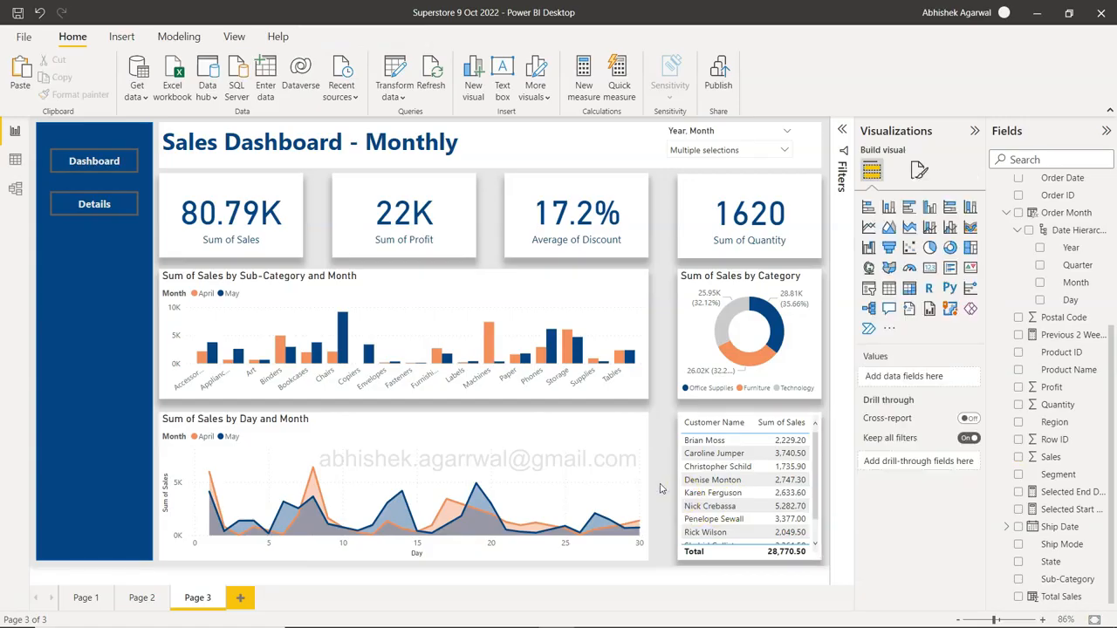
# - Turn on the shadow for the Sum of Sales by Day and Month chart and set its position to Bottom
pyautogui.click(634, 437)
pyautogui.click(919, 170)
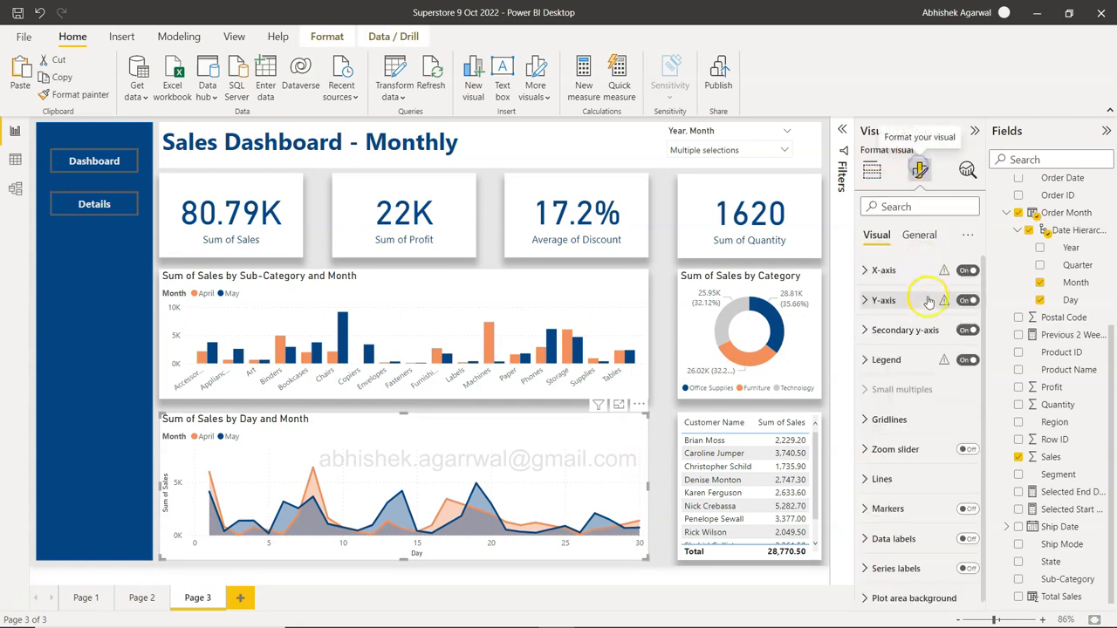
pyautogui.click(919, 238)
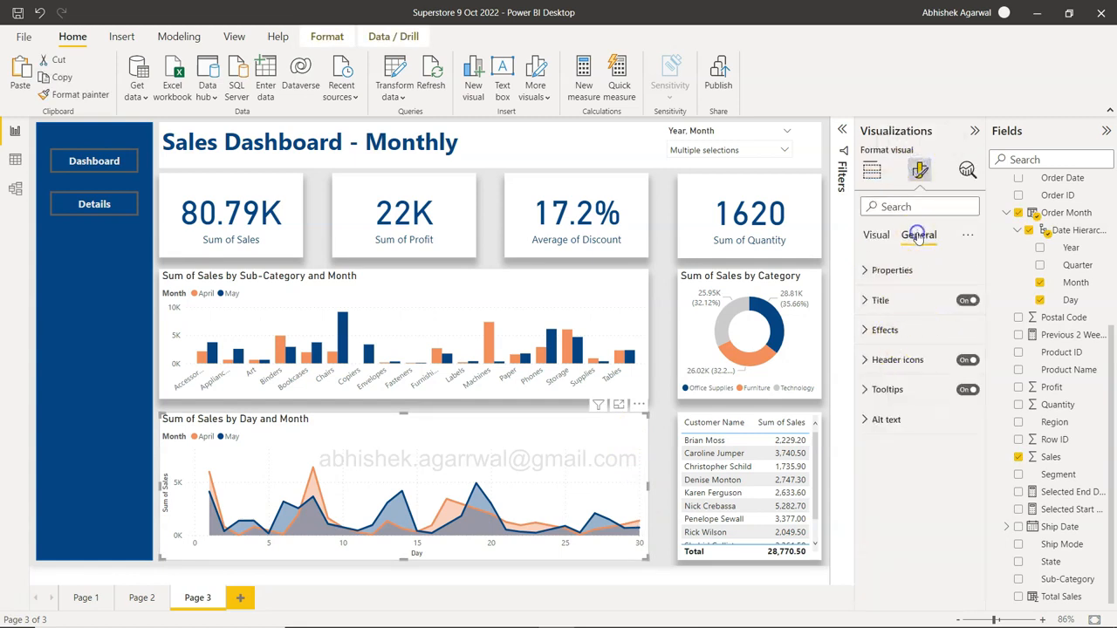
pyautogui.click(904, 330)
pyautogui.click(961, 513)
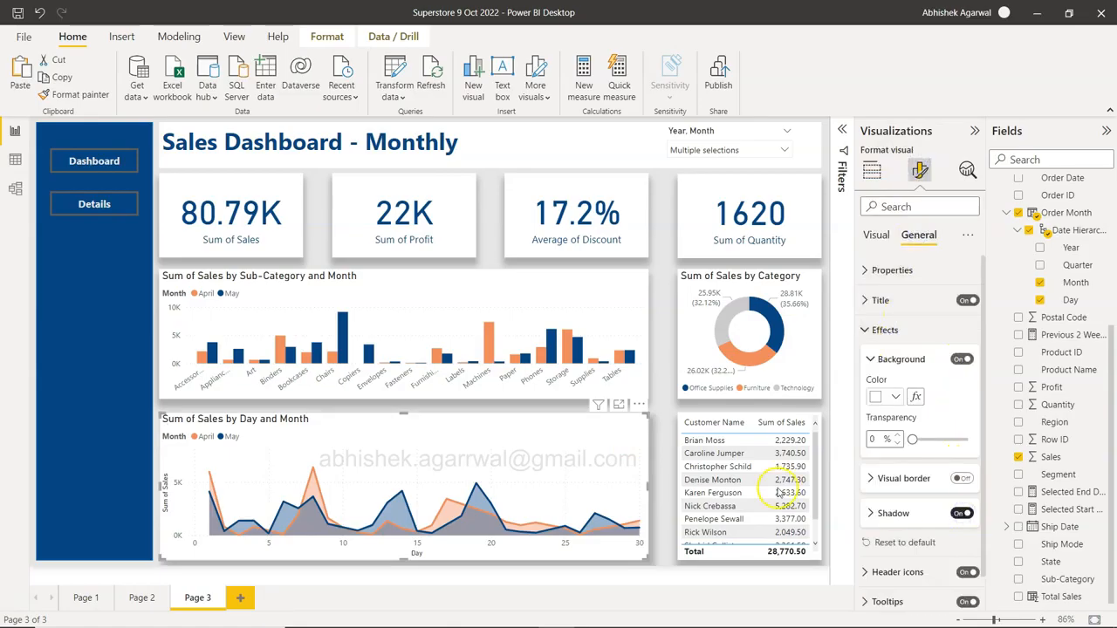
pyautogui.click(927, 514)
pyautogui.scroll(-2, 908, 593)
pyautogui.click(899, 522)
pyautogui.click(899, 365)
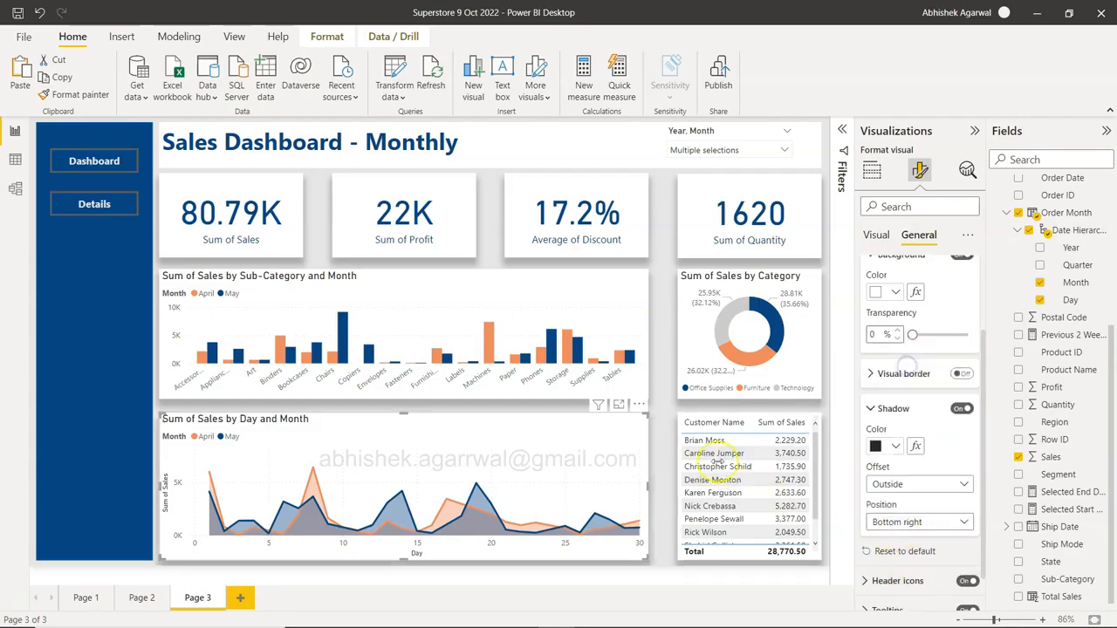
pyautogui.click(667, 472)
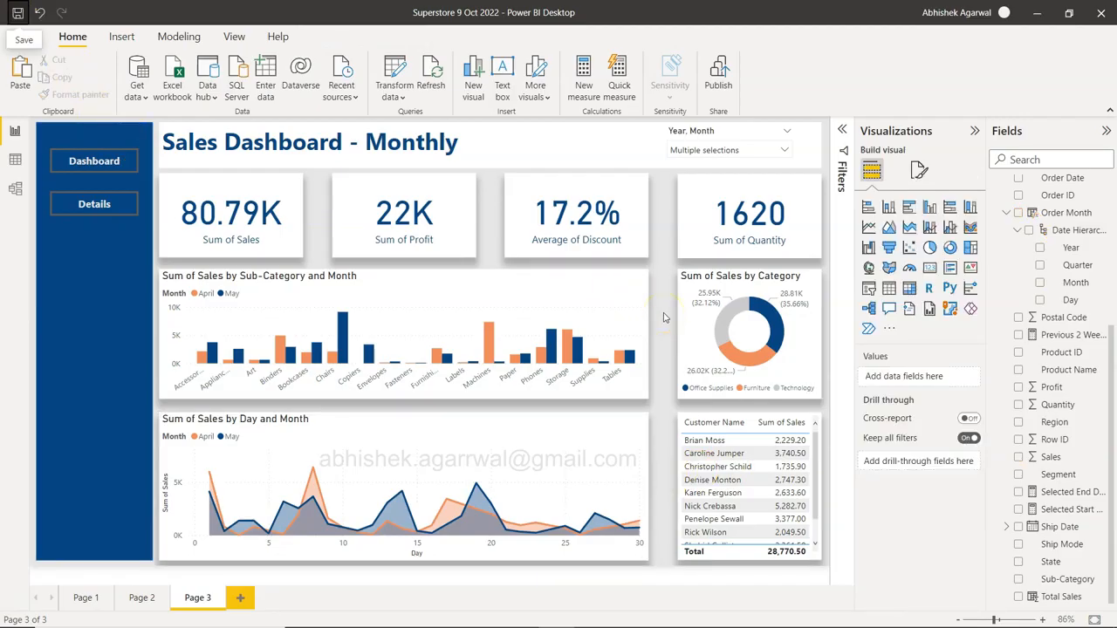
# - Examine the Dashboard and Details buttons on Page 3 and test how the finished ones on Page 2 switch views
pyautogui.click(94, 211)
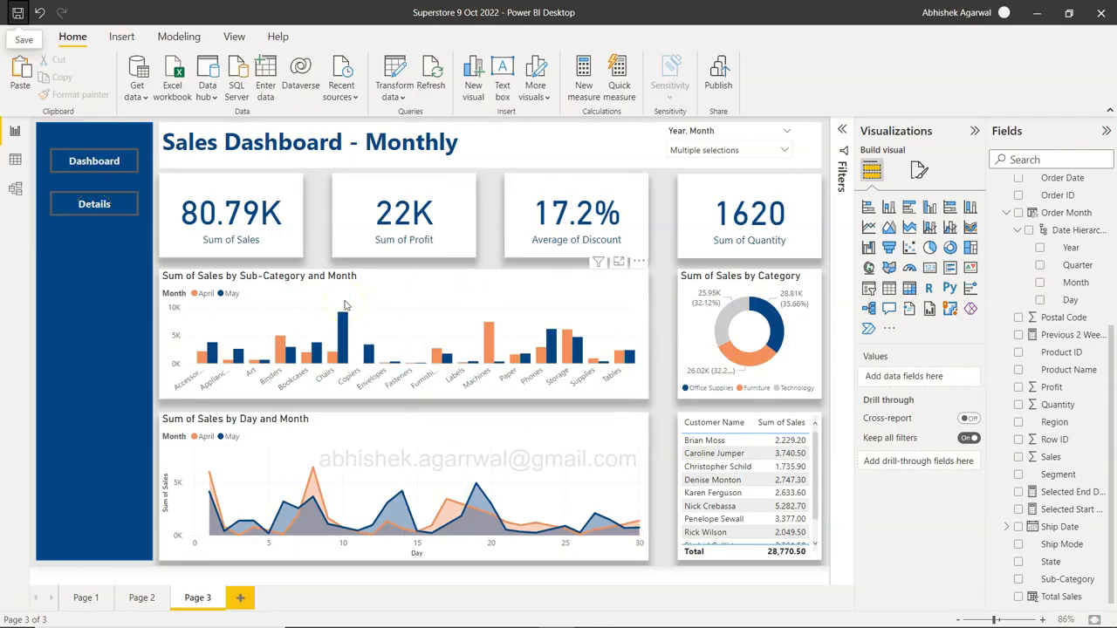
pyautogui.click(91, 164)
pyautogui.keyDown('ctrl'); pyautogui.click(96, 201); pyautogui.keyUp('ctrl')
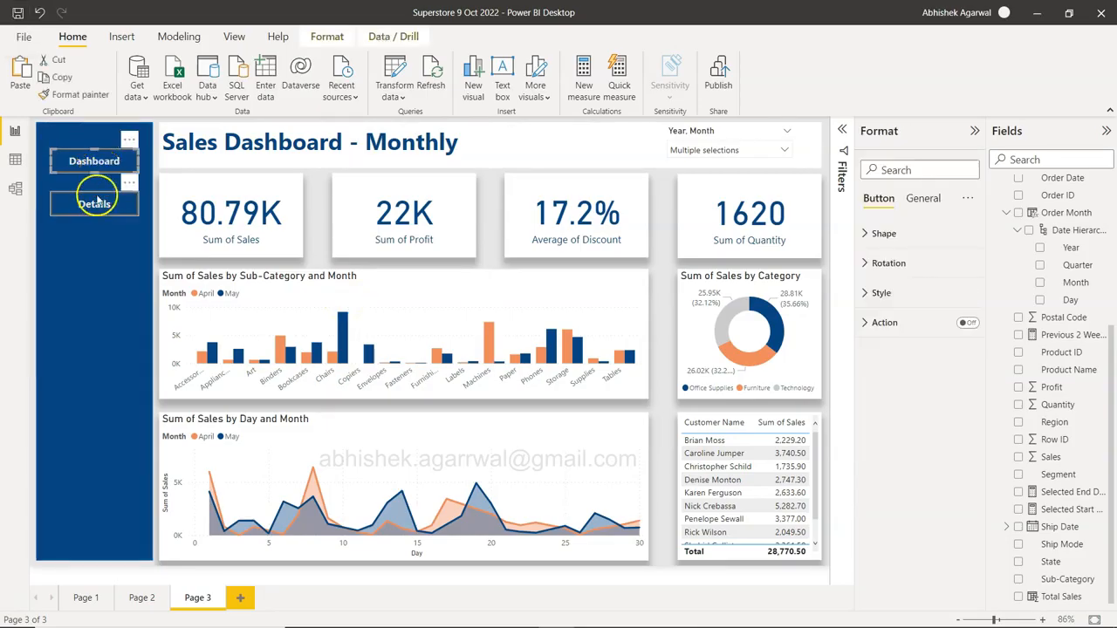
pyautogui.click(96, 201)
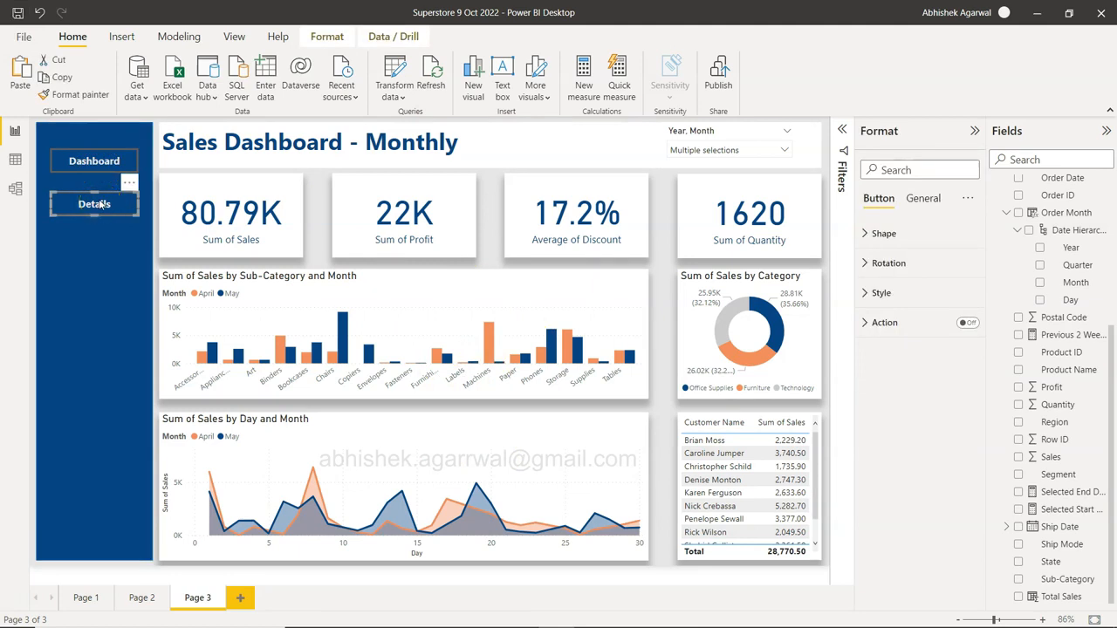
pyautogui.click(141, 597)
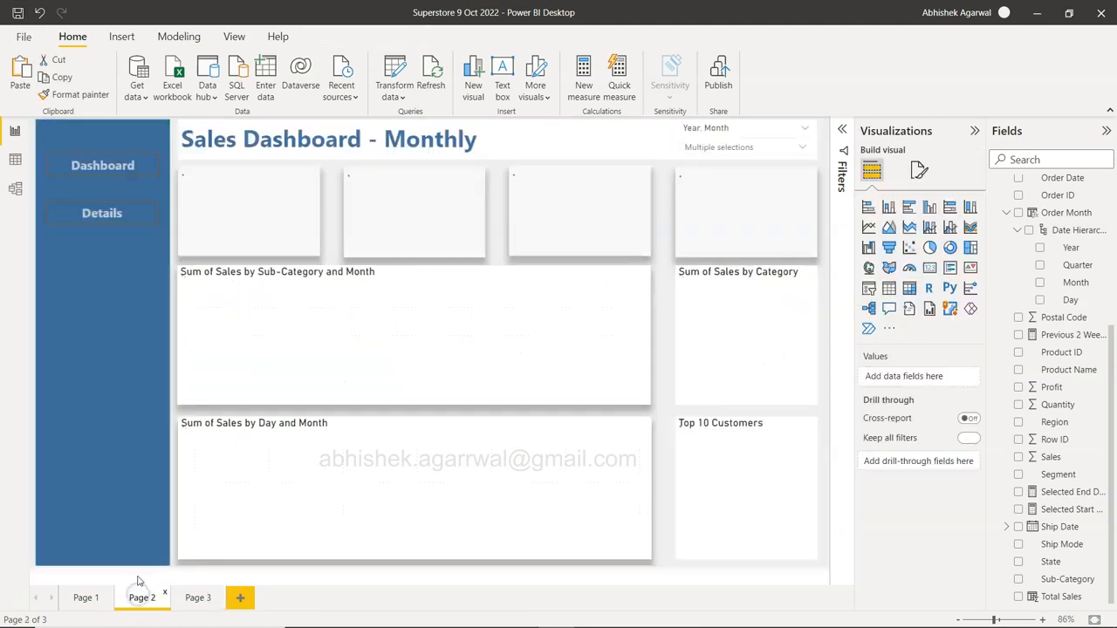
pyautogui.keyDown('ctrl'); pyautogui.click(102, 213); pyautogui.keyUp('ctrl')
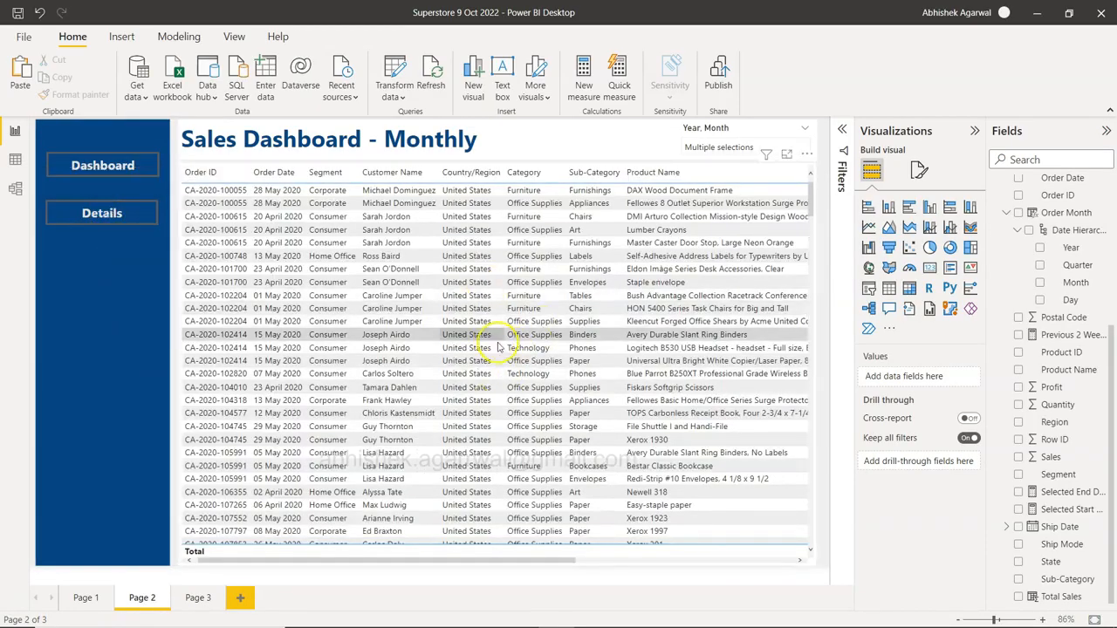
pyautogui.keyDown('ctrl'); pyautogui.click(102, 166); pyautogui.keyUp('ctrl')
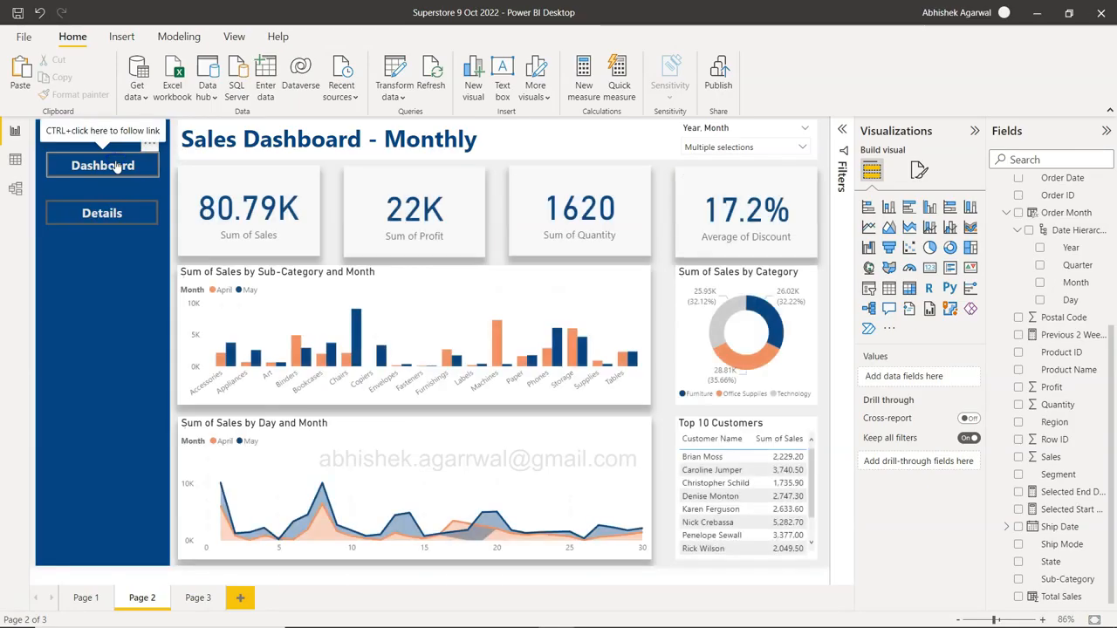
# - Group the four cards, three charts and customers table on Page 3, with the Selection and Bookmarks panes shown
pyautogui.click(198, 597)
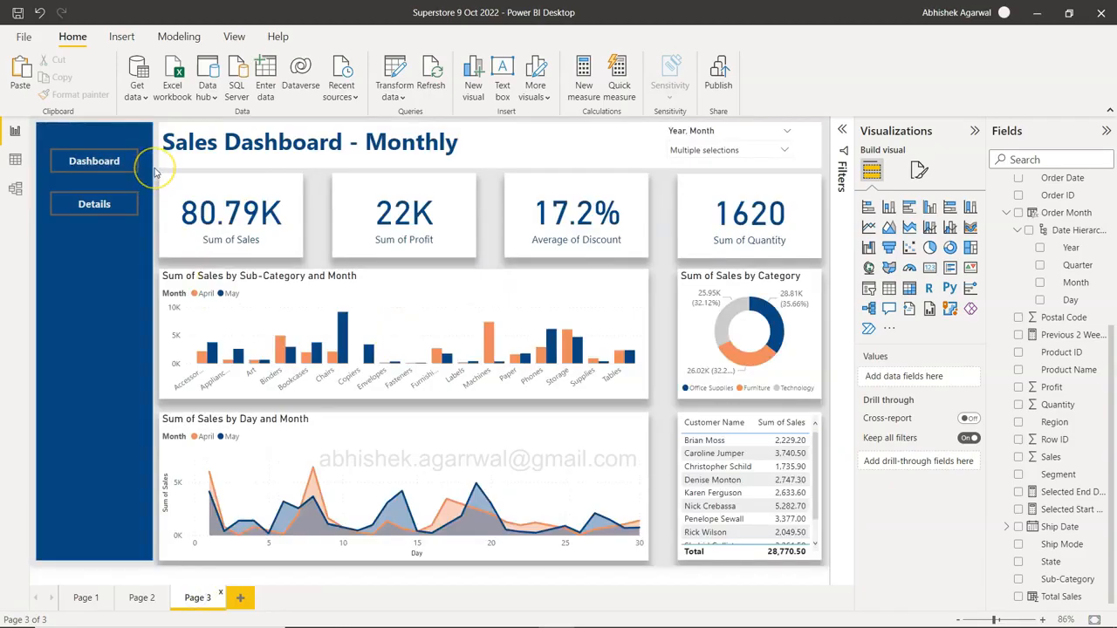
pyautogui.moveTo(155, 172); pyautogui.dragTo(828, 575)
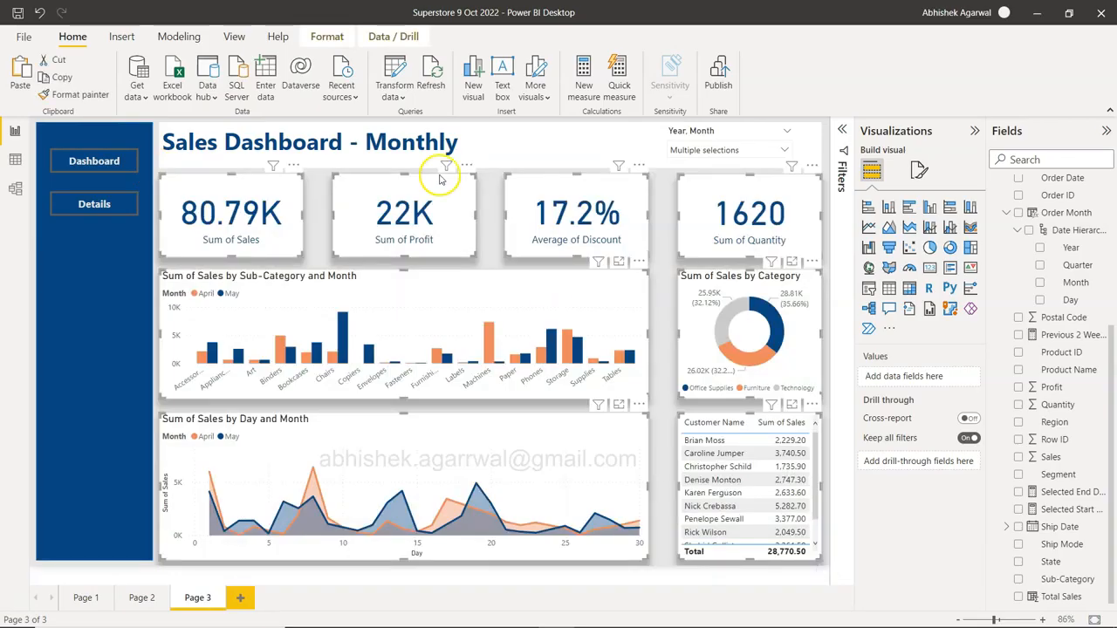
pyautogui.click(240, 37)
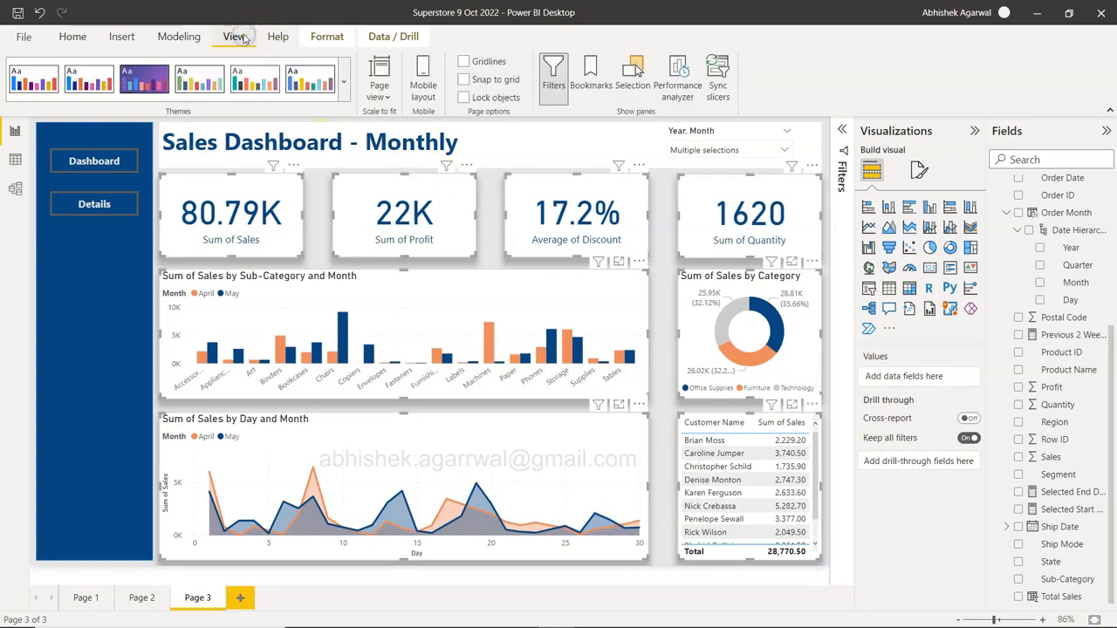
pyautogui.click(634, 77)
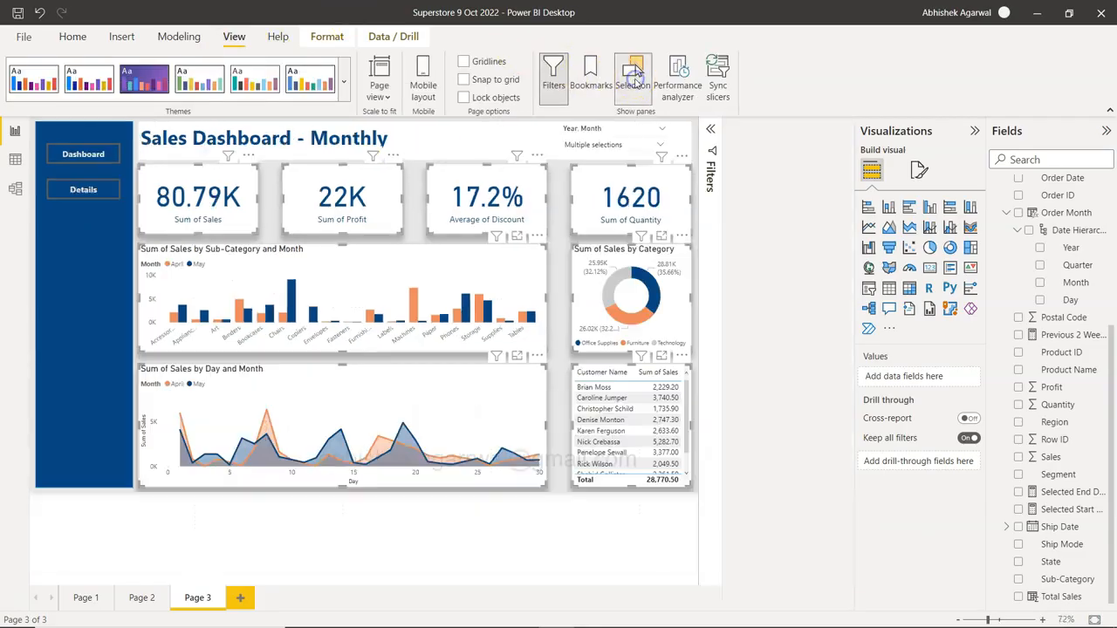
pyautogui.click(591, 76)
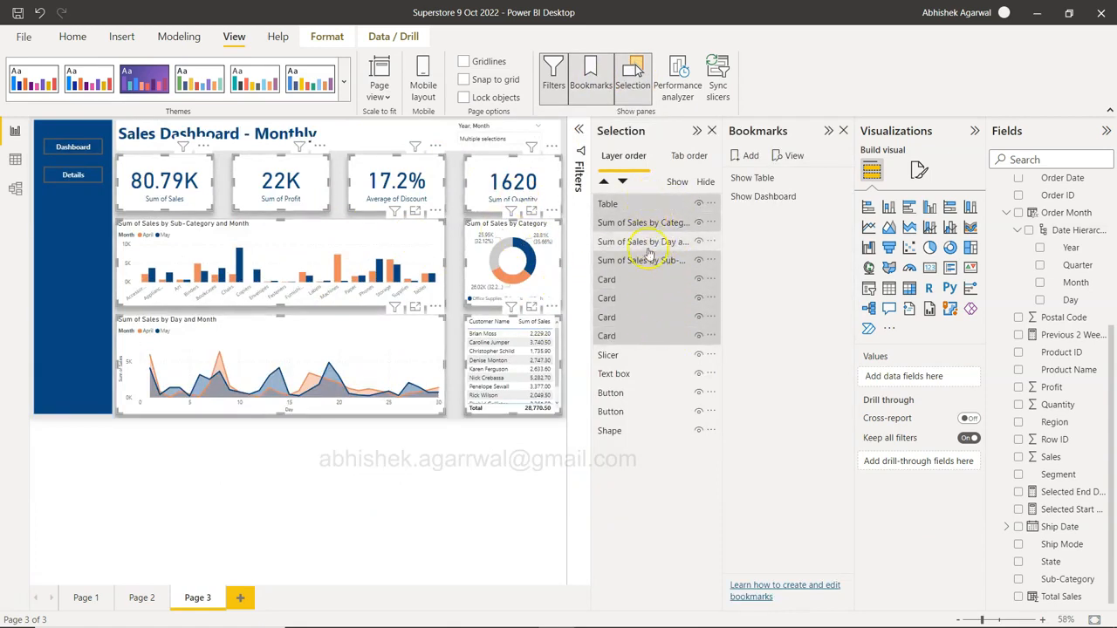
pyautogui.click(711, 204)
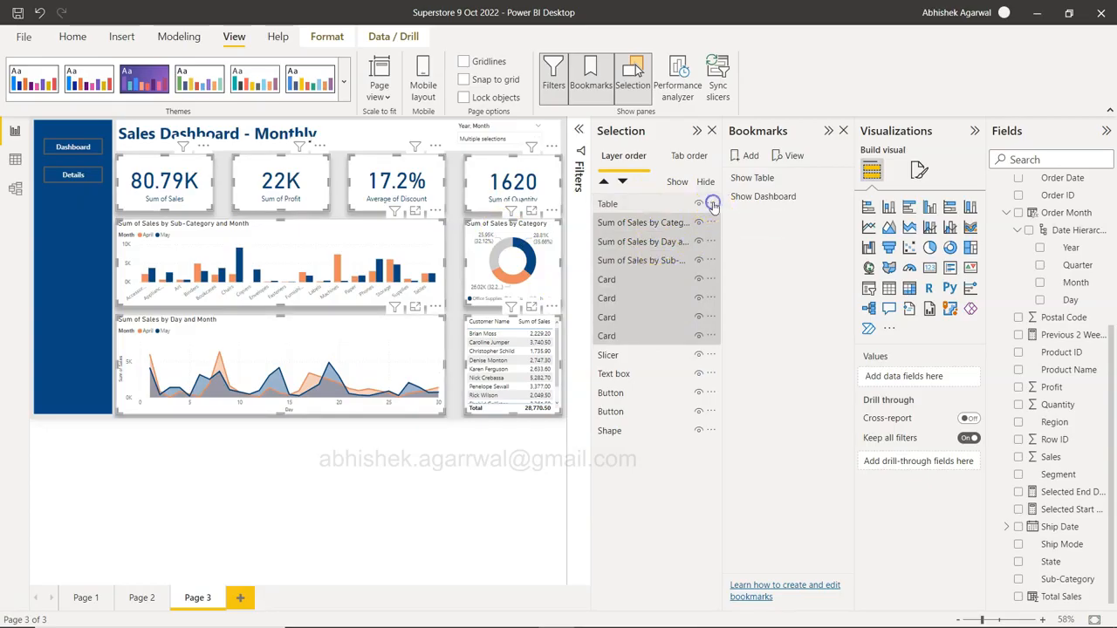
pyautogui.moveTo(777, 213)
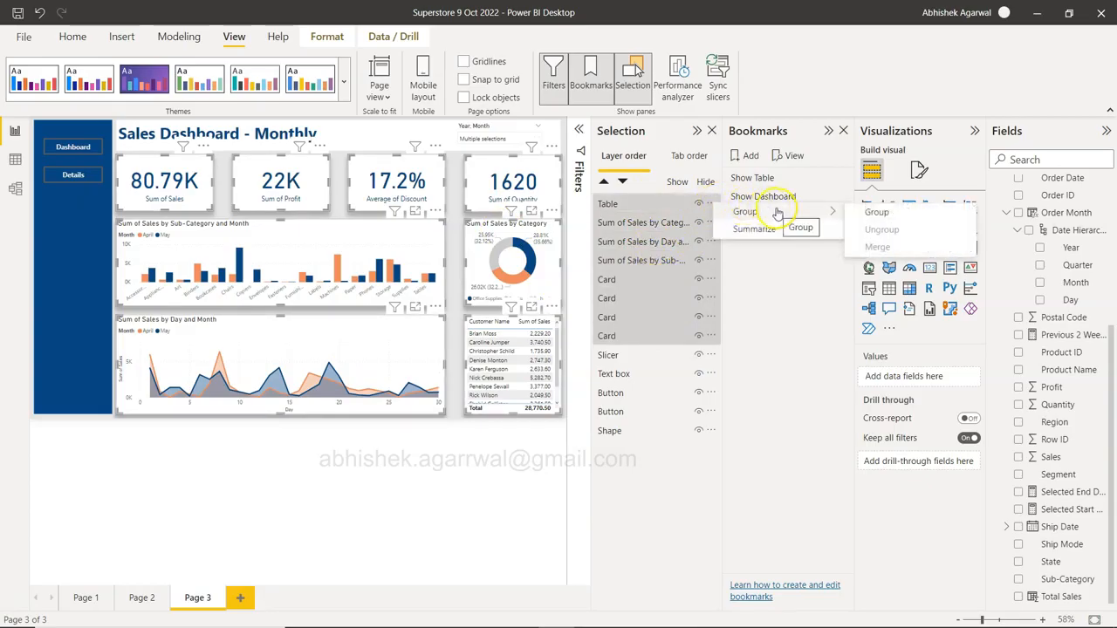
pyautogui.click(866, 213)
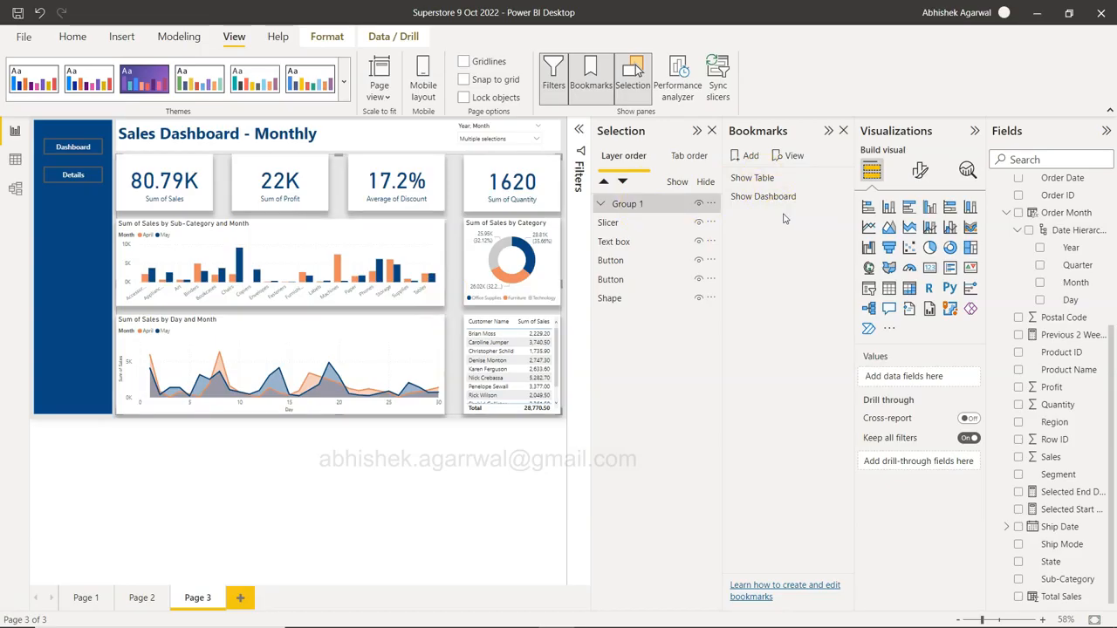
# - Hide the grouped dashboard visuals and save this view as a bookmark named "Show New Table"
pyautogui.click(673, 208)
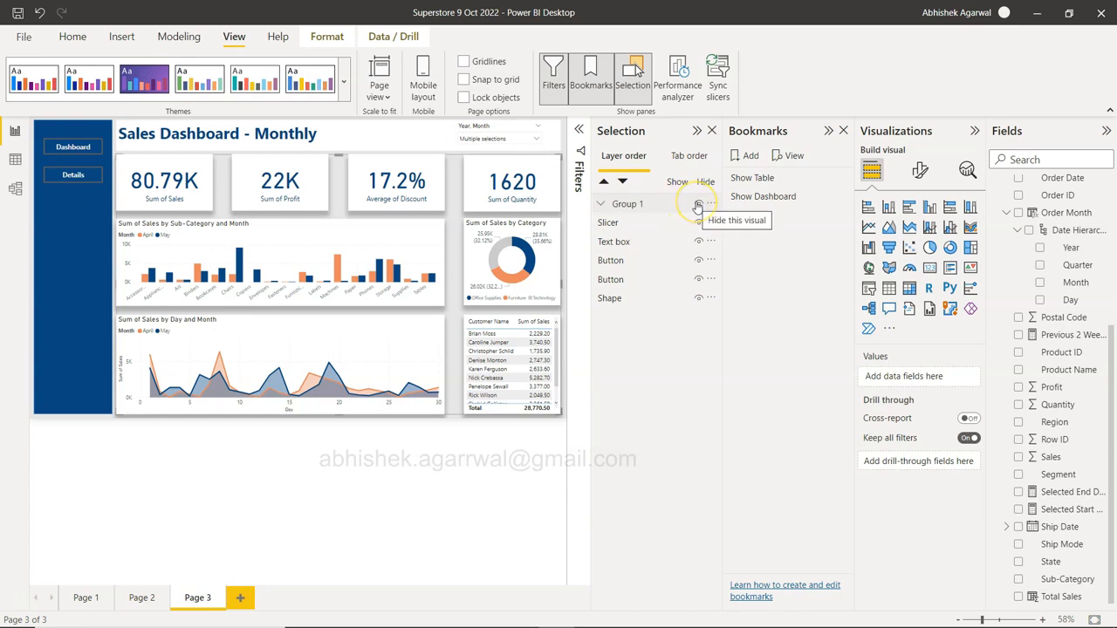
pyautogui.click(698, 205)
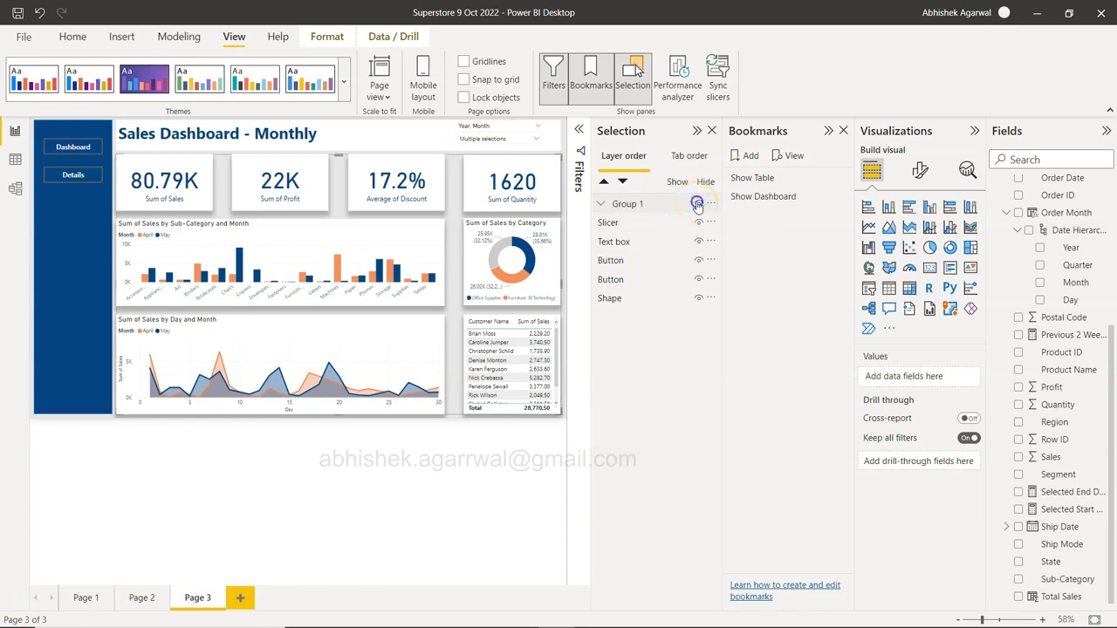
pyautogui.click(743, 157)
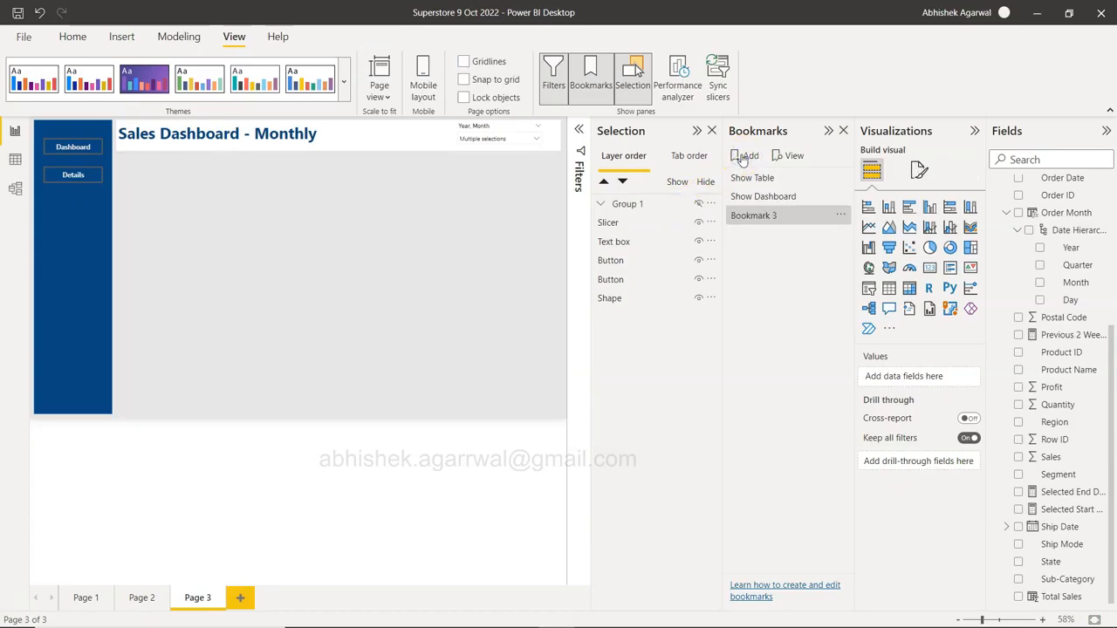
pyautogui.click(839, 216)
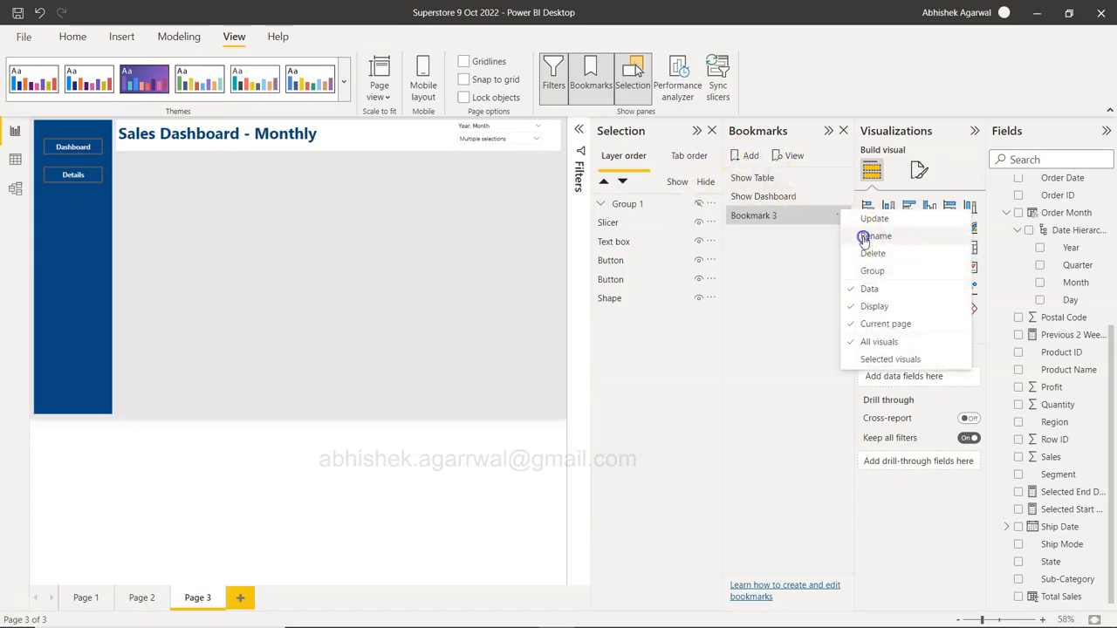
pyautogui.click(863, 236)
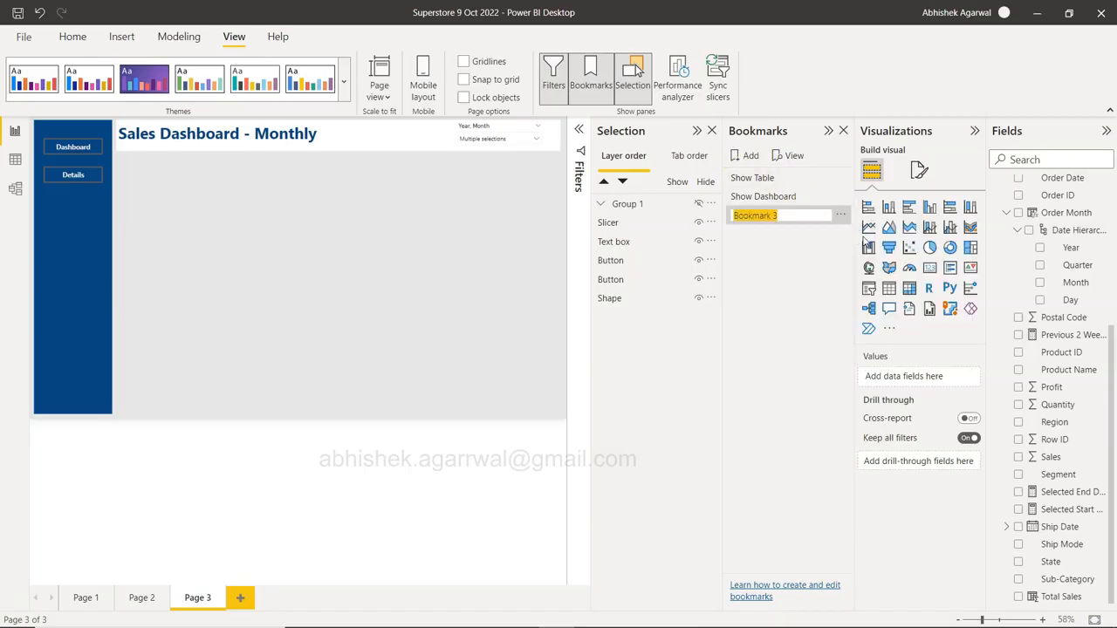
pyautogui.write('Show New Table')
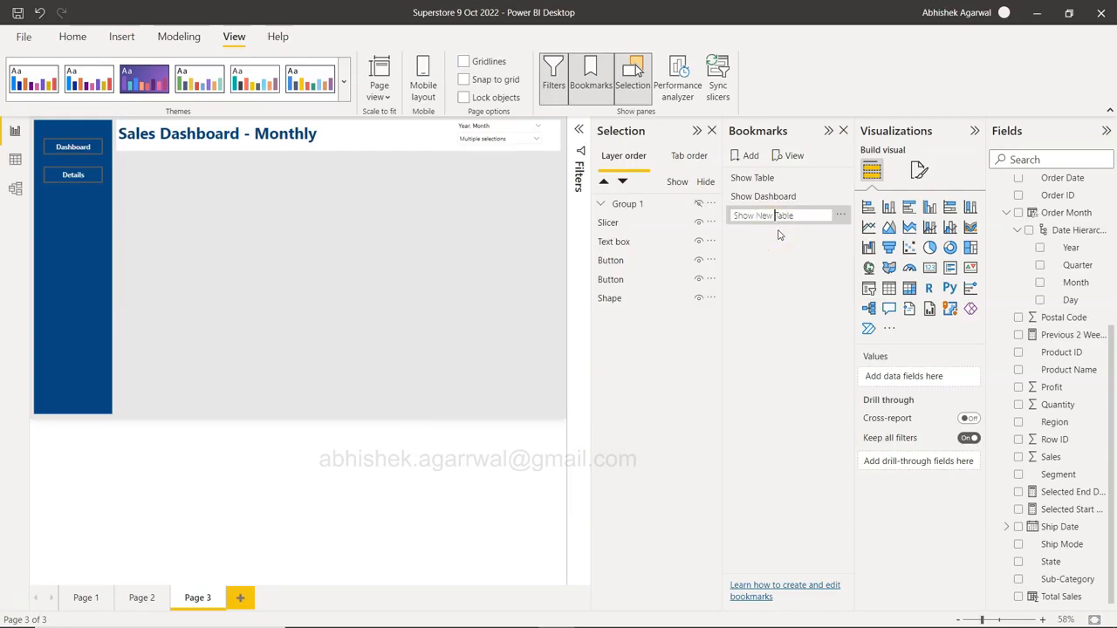
pyautogui.press('Return')
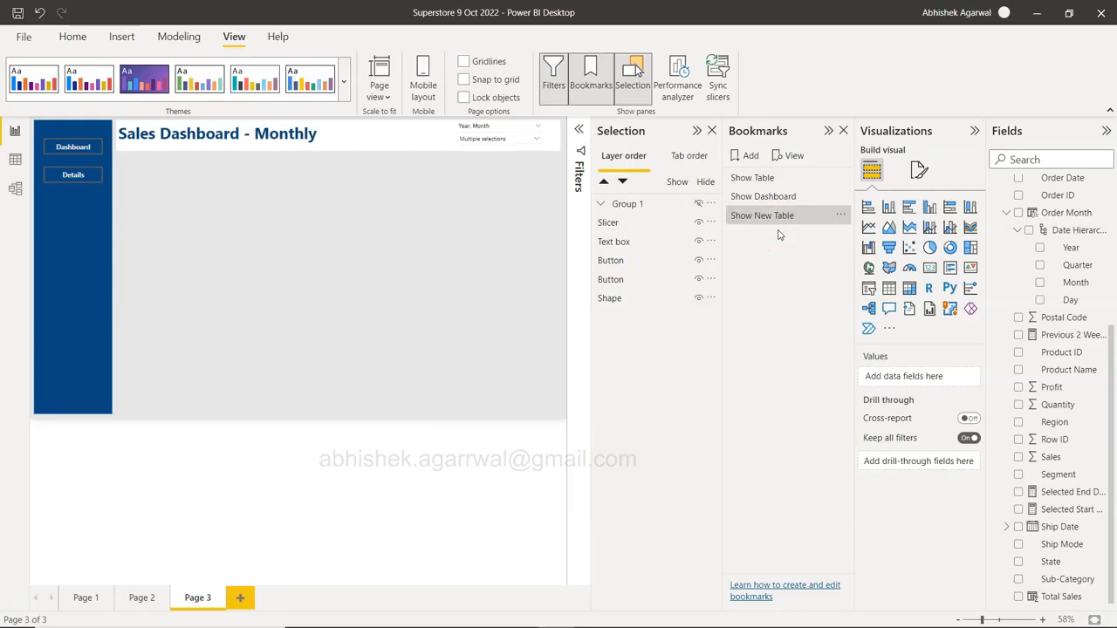
# - Show the grouped visuals again and save this view as a bookmark named "Show New Dashboard"
pyautogui.click(698, 205)
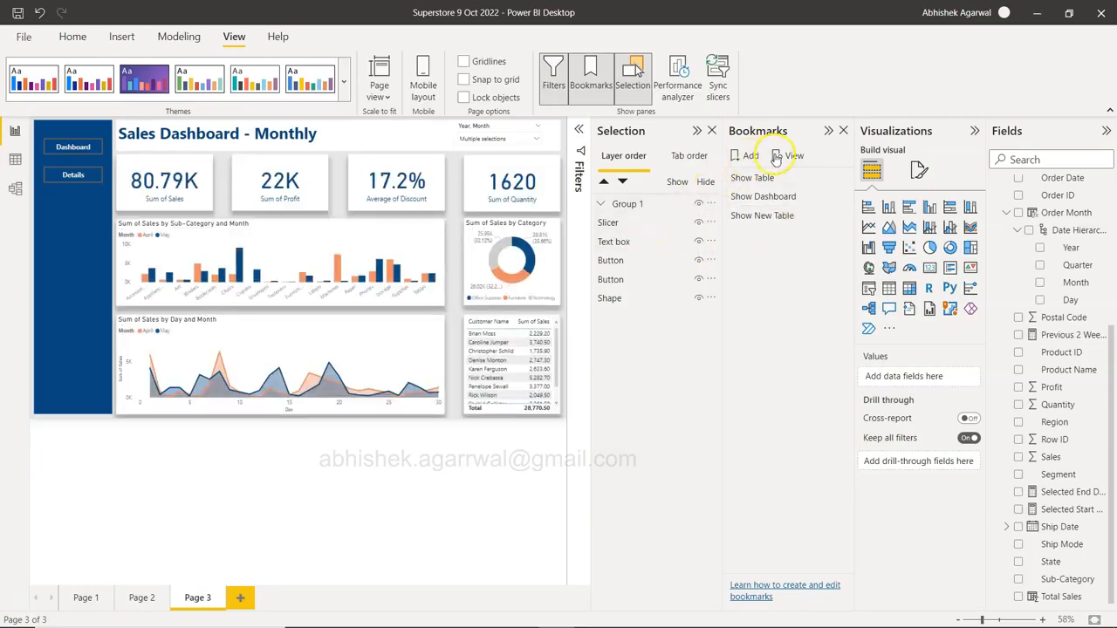
pyautogui.click(748, 157)
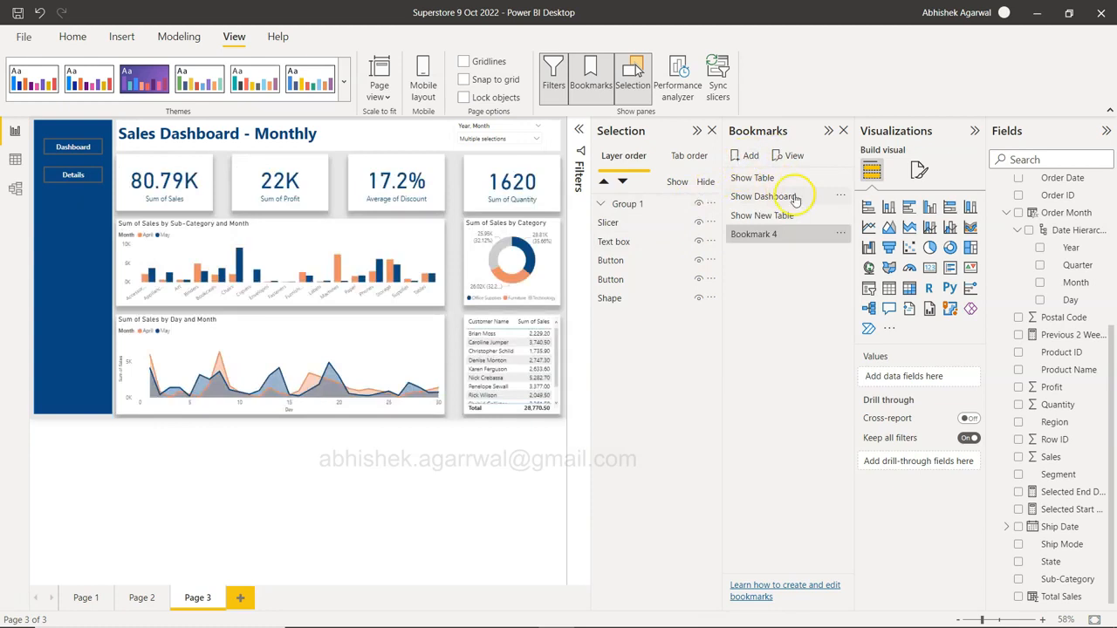
pyautogui.click(838, 234)
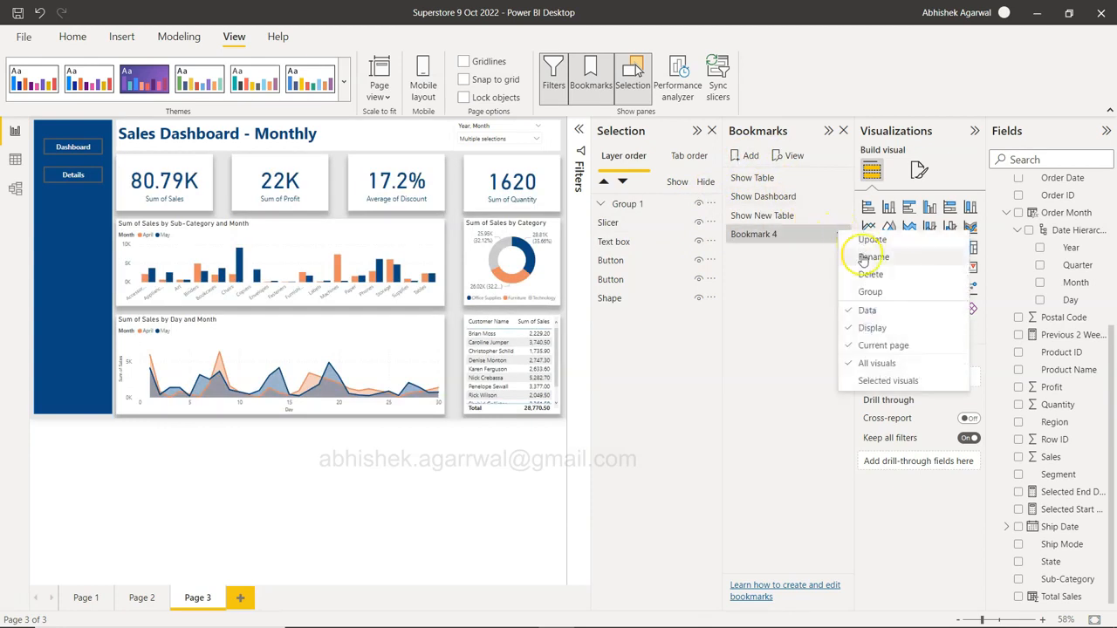
pyautogui.click(873, 256)
pyautogui.write('S')
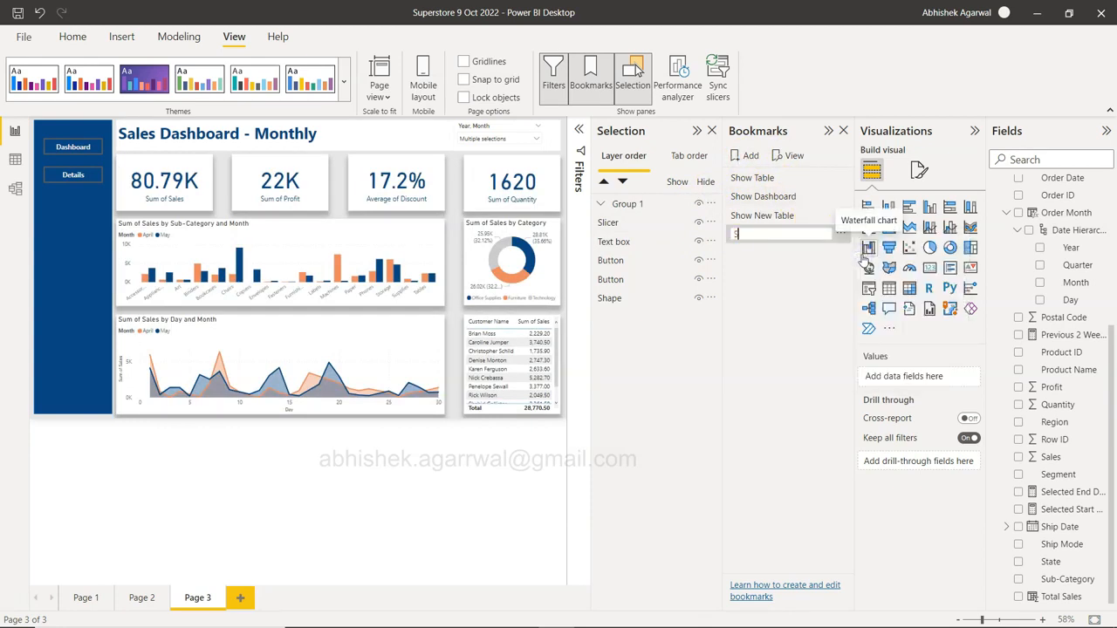
pyautogui.write('how New Dashboard')
pyautogui.press('Return')
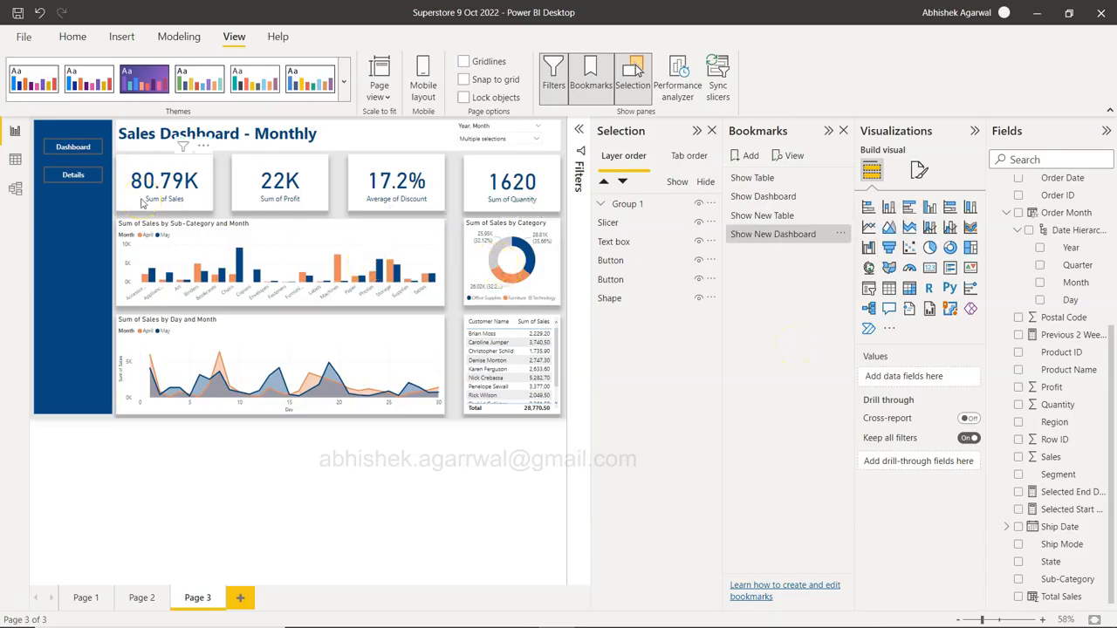
# - Turn on the Dashboard button's action and set it to open the bookmark "Show New Dashboard"
pyautogui.click(71, 148)
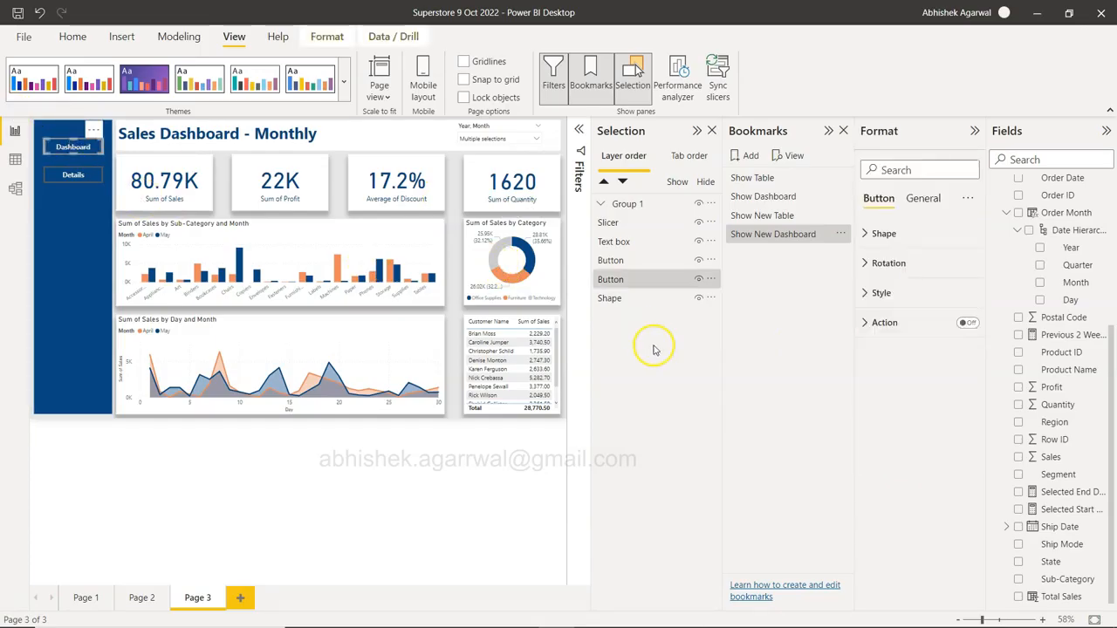
pyautogui.click(969, 323)
pyautogui.click(872, 326)
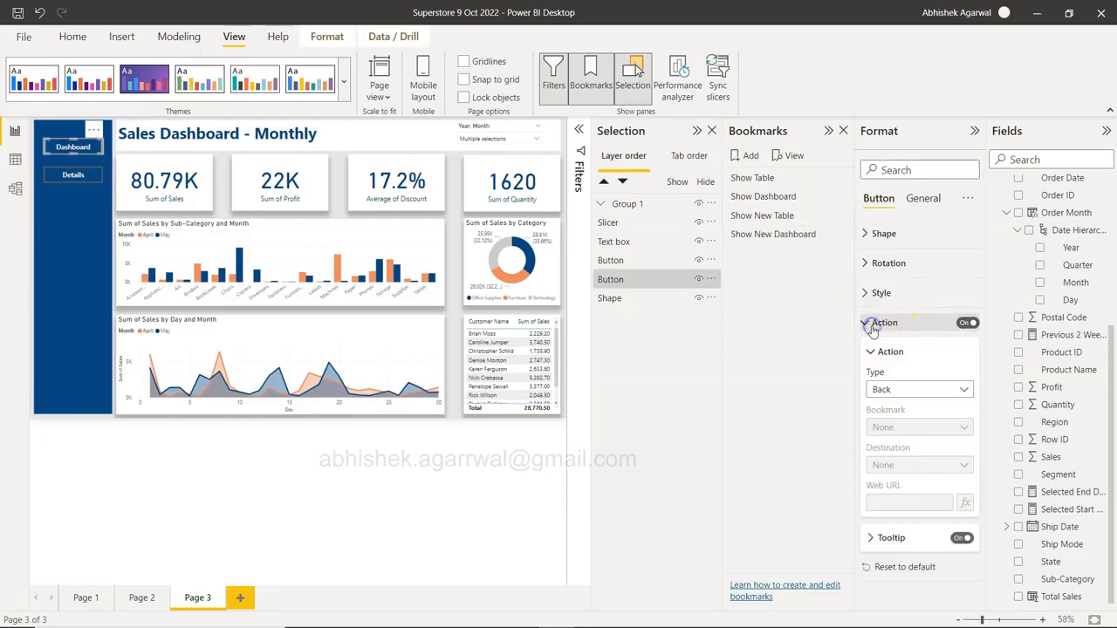
pyautogui.click(904, 390)
pyautogui.click(905, 419)
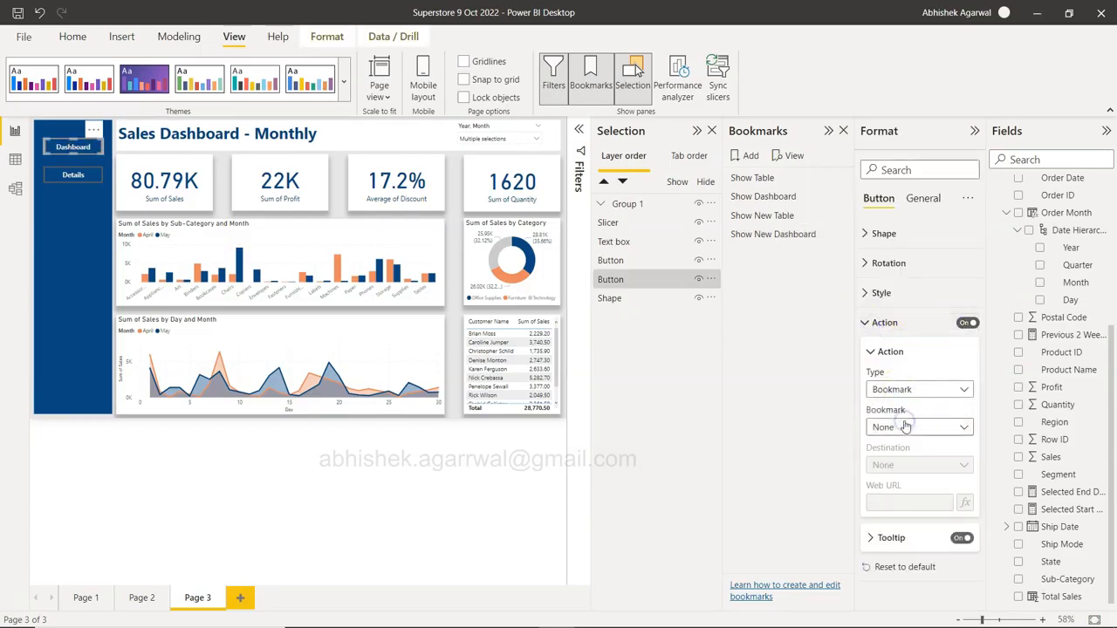
pyautogui.click(905, 428)
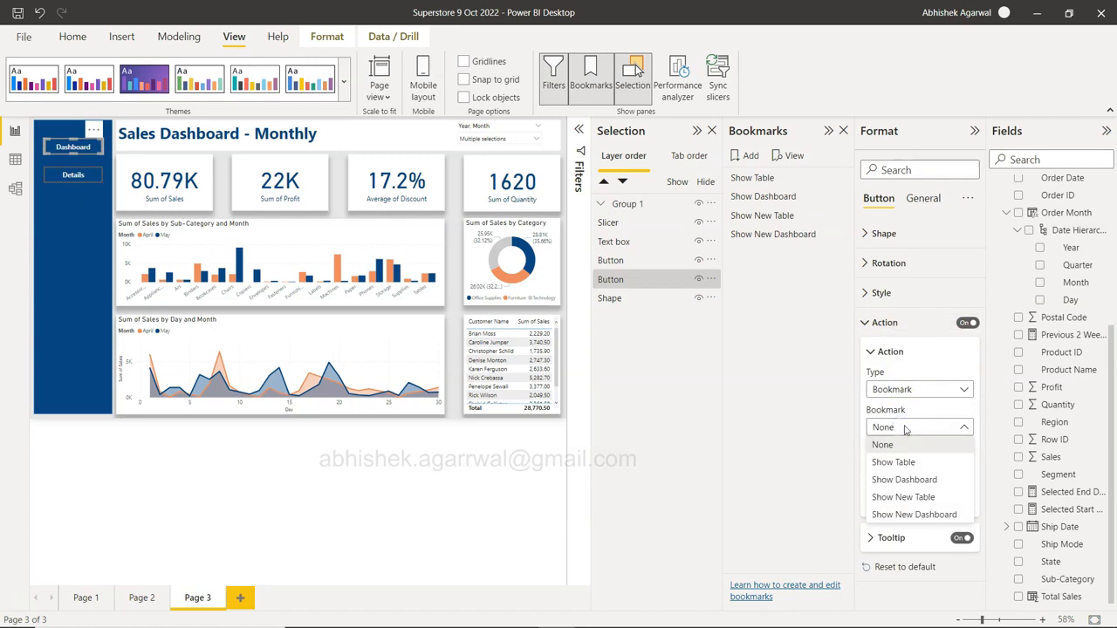
pyautogui.click(927, 517)
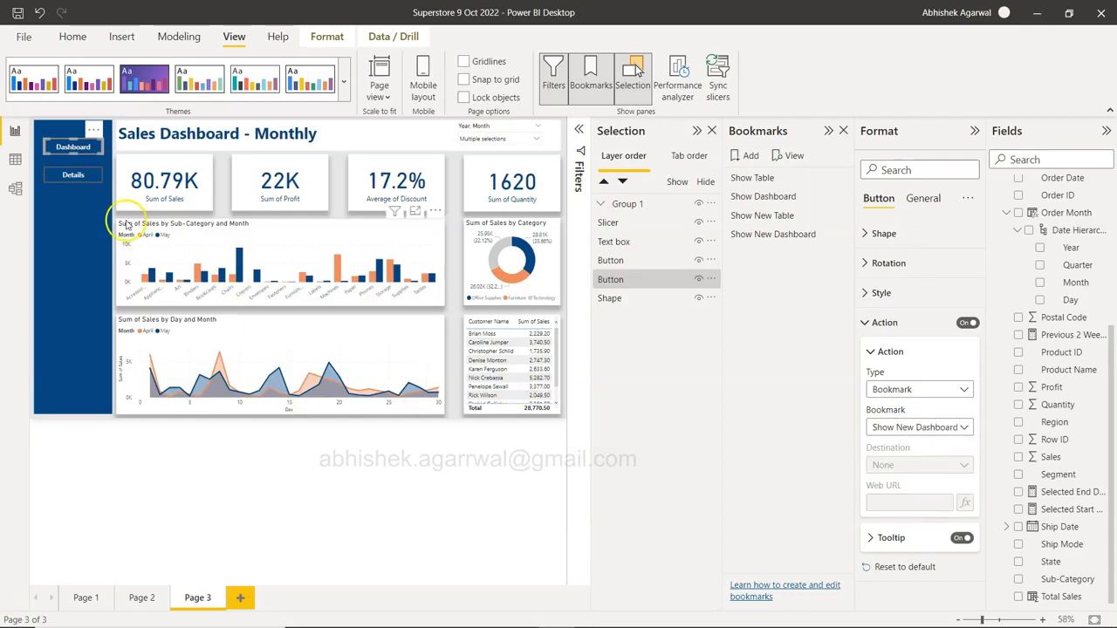
# - Turn on the Details button's action and set it to open the bookmark "Show New Table"
pyautogui.click(61, 179)
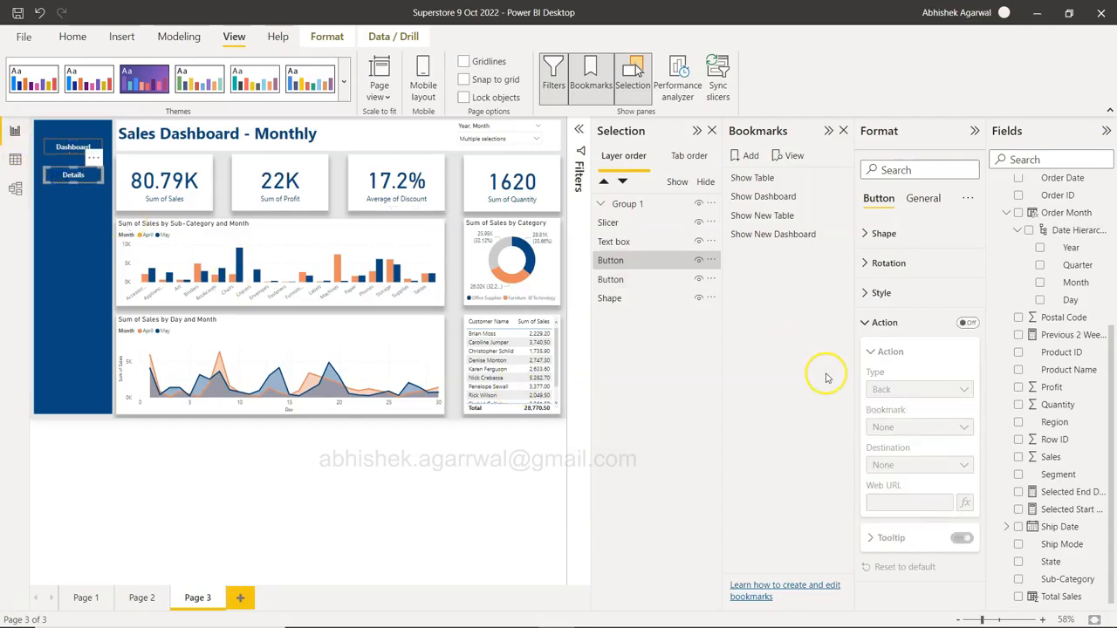
pyautogui.click(966, 323)
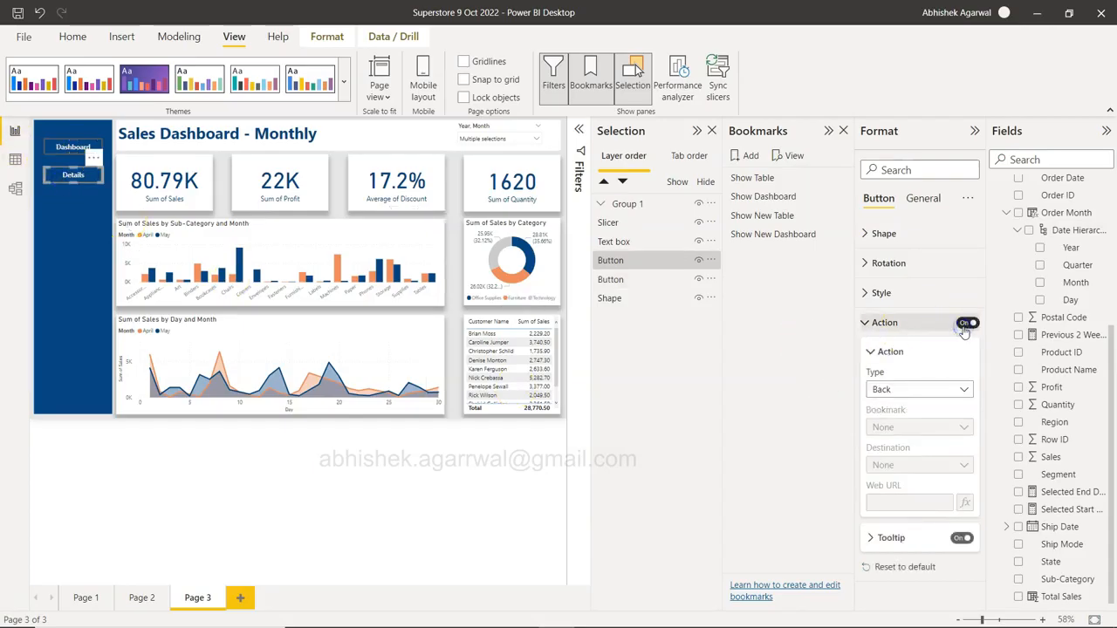
pyautogui.click(926, 389)
pyautogui.click(927, 425)
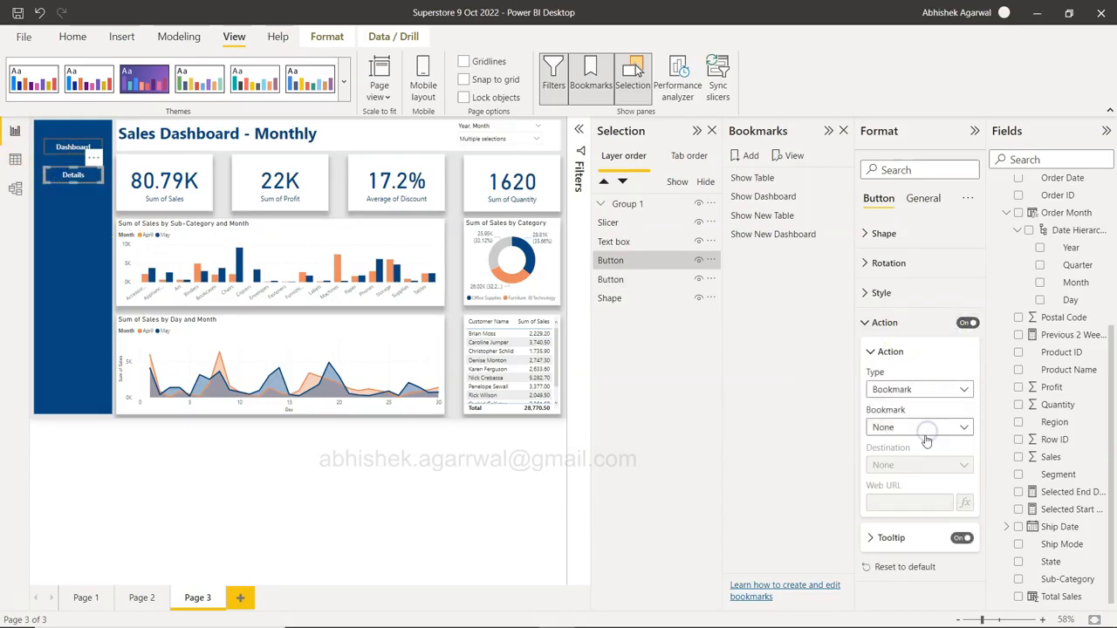
pyautogui.click(925, 435)
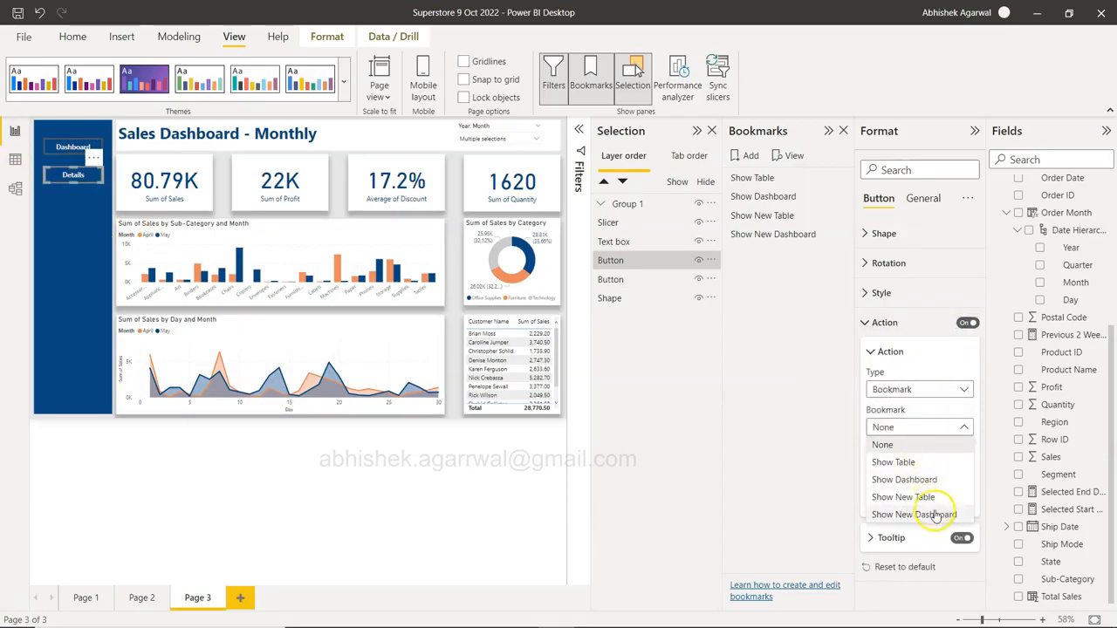
pyautogui.click(925, 497)
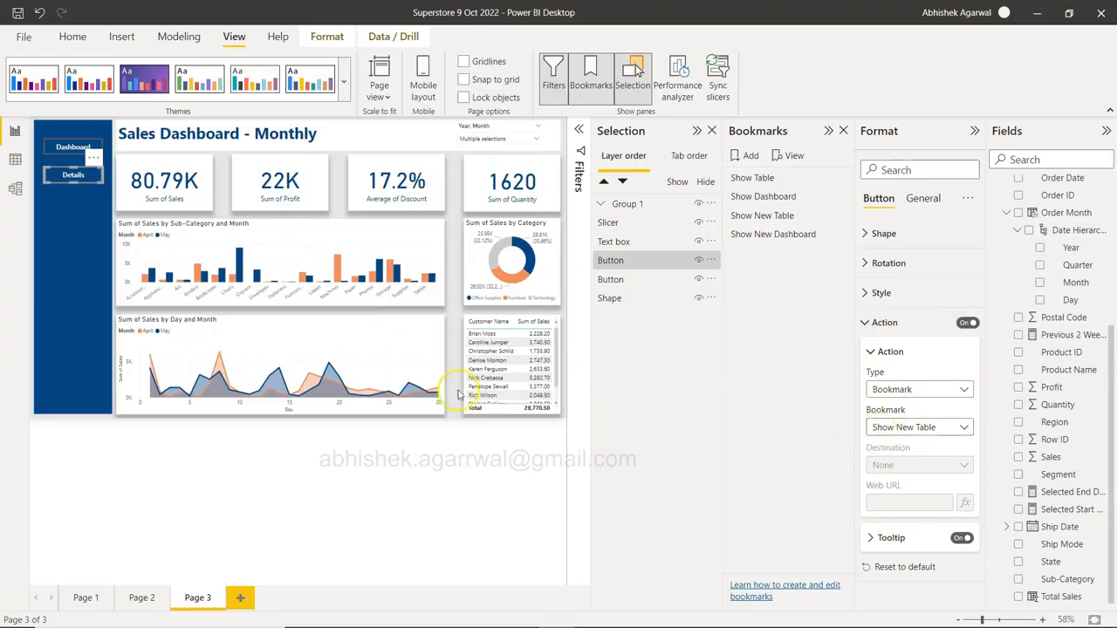
# - Test the Dashboard and Details buttons, collapsing the Format, Bookmarks and Selection panes and finishing on the Details view
pyautogui.keyDown('ctrl'); pyautogui.click(72, 149); pyautogui.keyUp('ctrl')
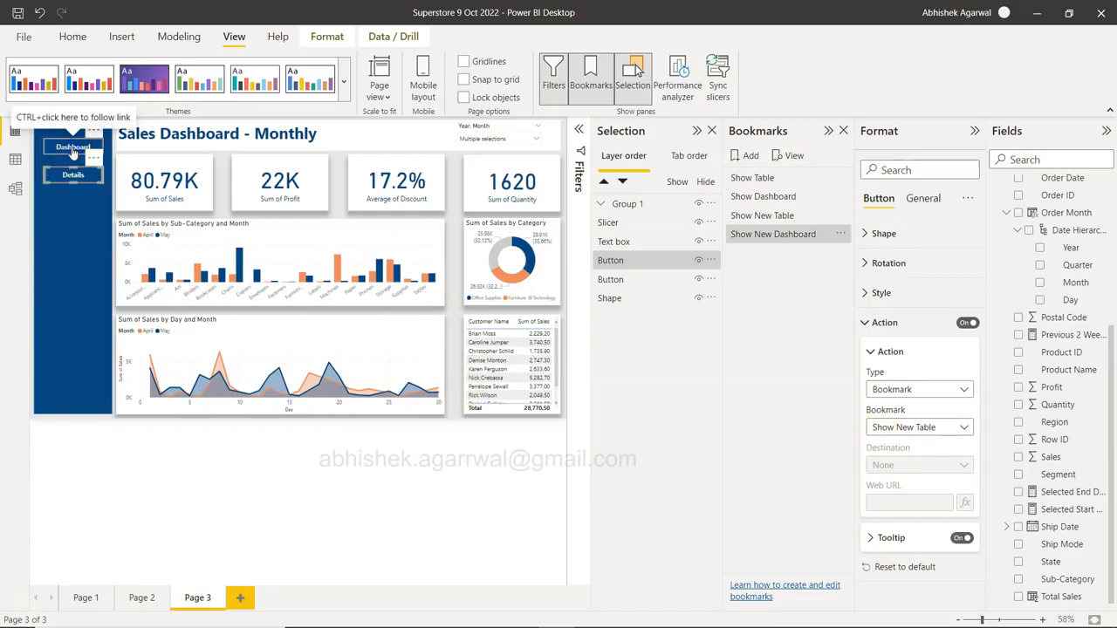
pyautogui.click(976, 133)
pyautogui.click(949, 132)
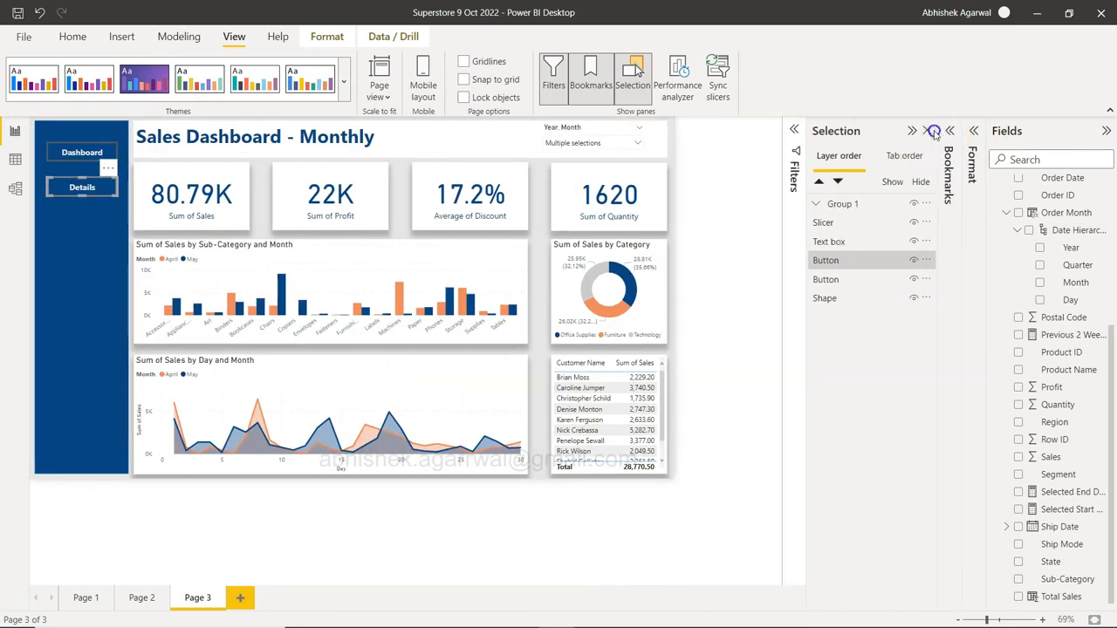
pyautogui.click(912, 131)
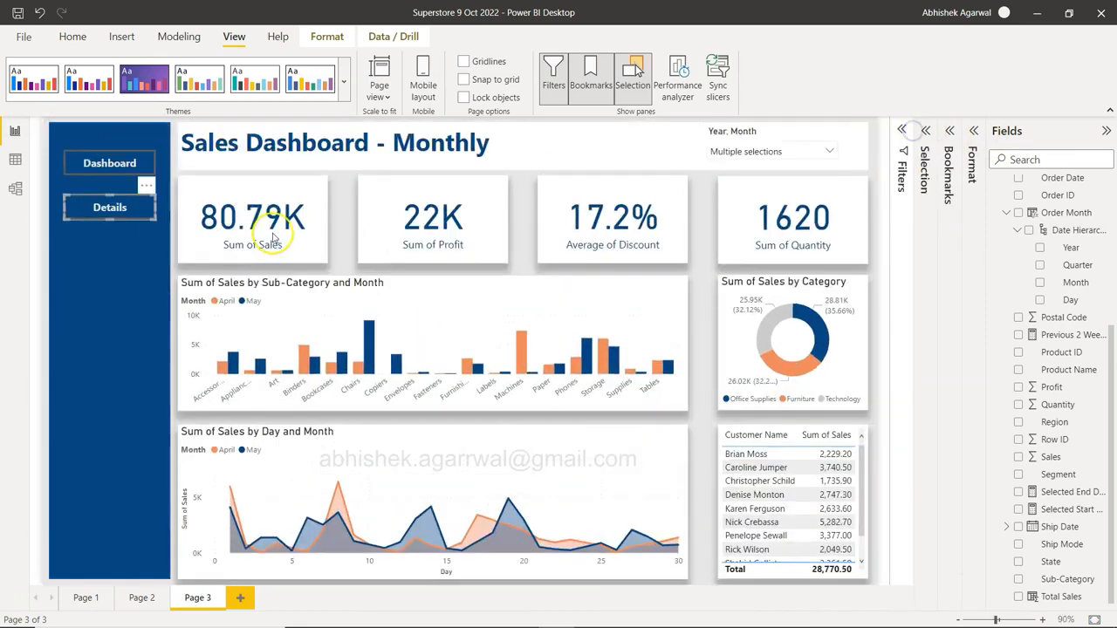
pyautogui.click(81, 316)
pyautogui.click(42, 301)
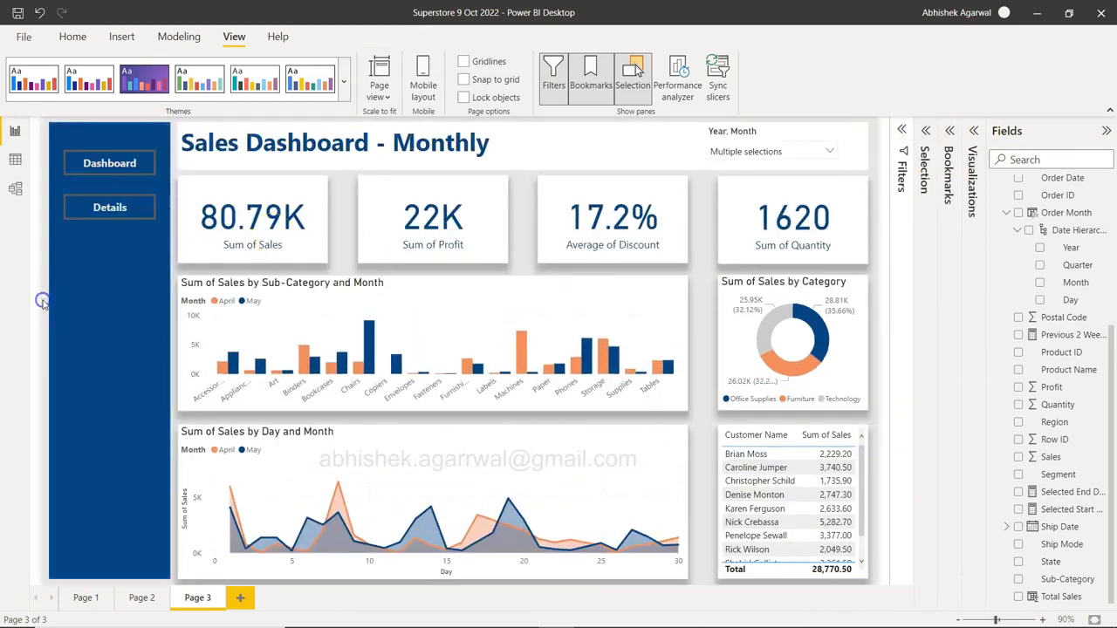
pyautogui.keyDown('ctrl'); pyautogui.click(110, 207); pyautogui.keyUp('ctrl')
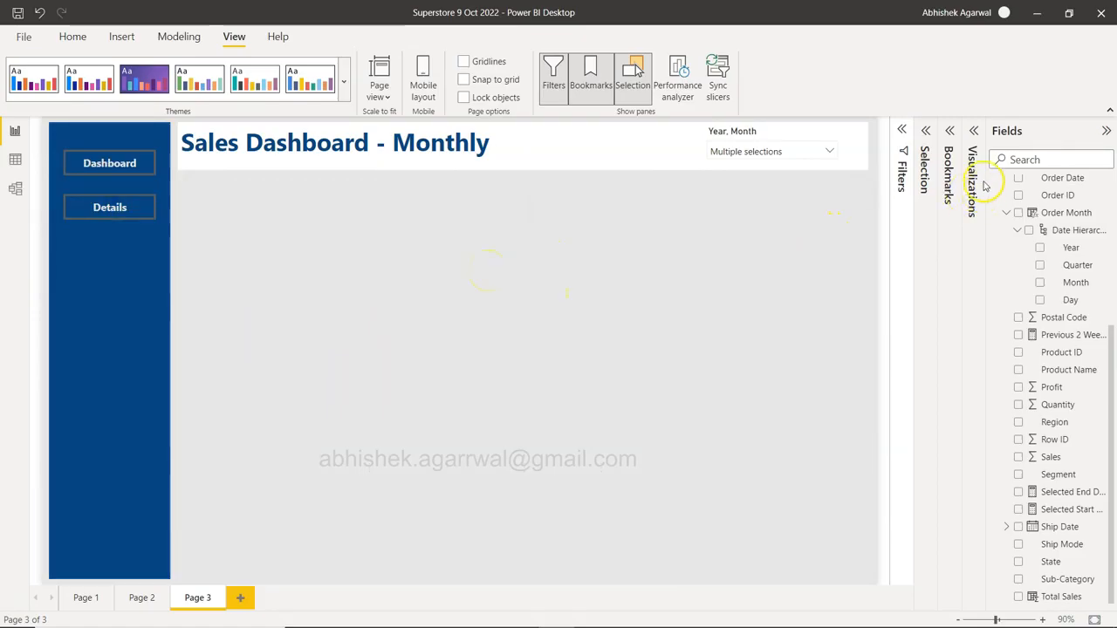
# - Add a table visual to the empty Details view and stretch it over the whole area below the page title
pyautogui.click(973, 130)
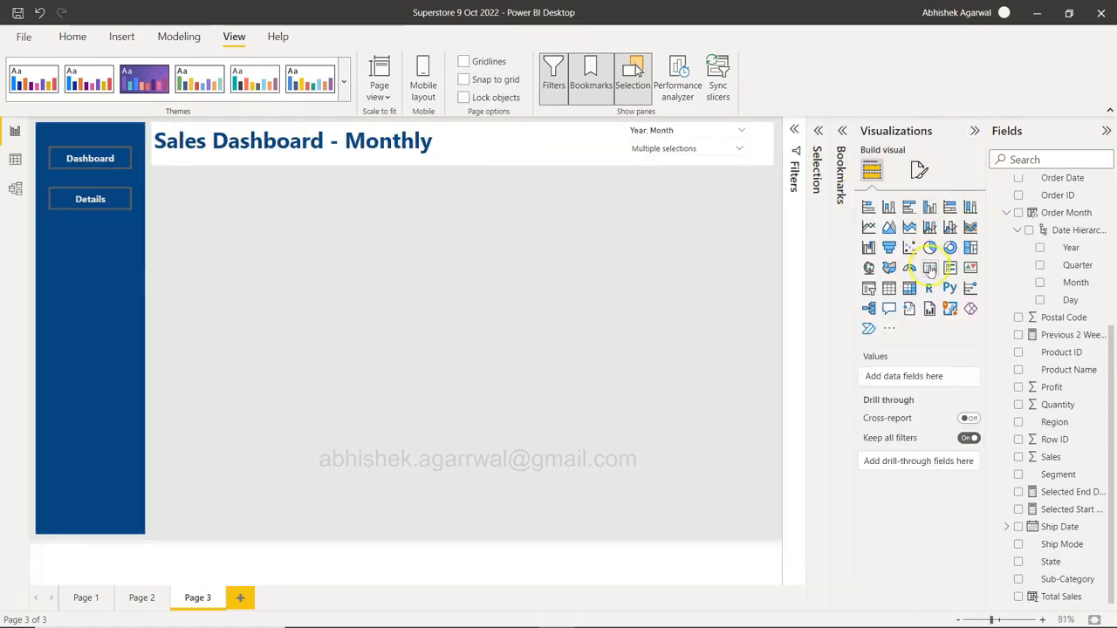
pyautogui.click(889, 291)
pyautogui.moveTo(691, 236); pyautogui.dragTo(193, 204)
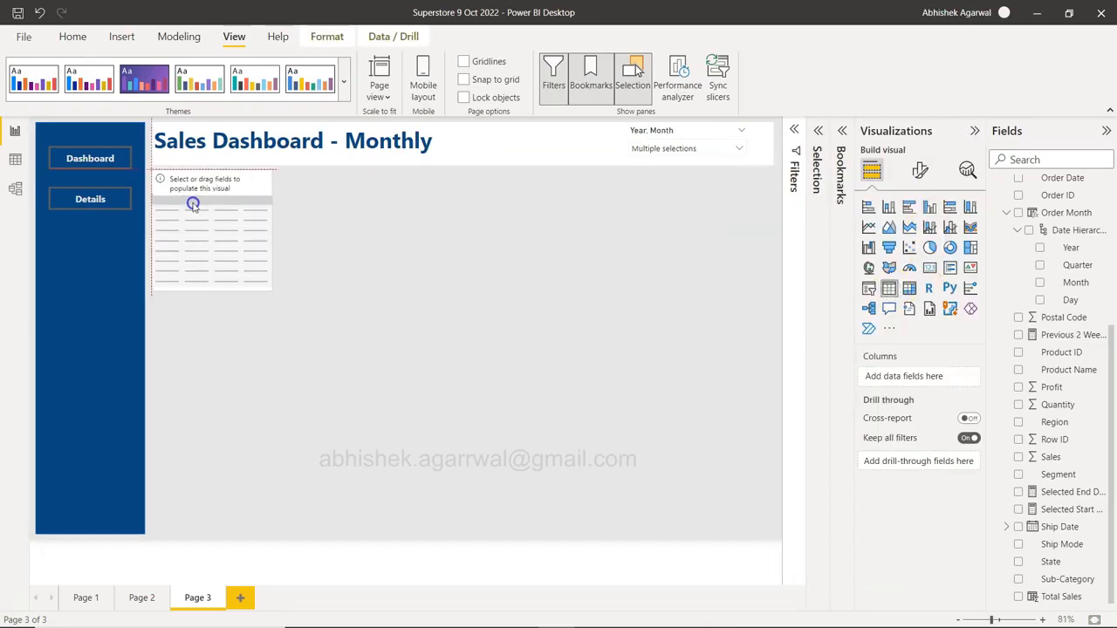
pyautogui.moveTo(270, 231); pyautogui.dragTo(773, 268)
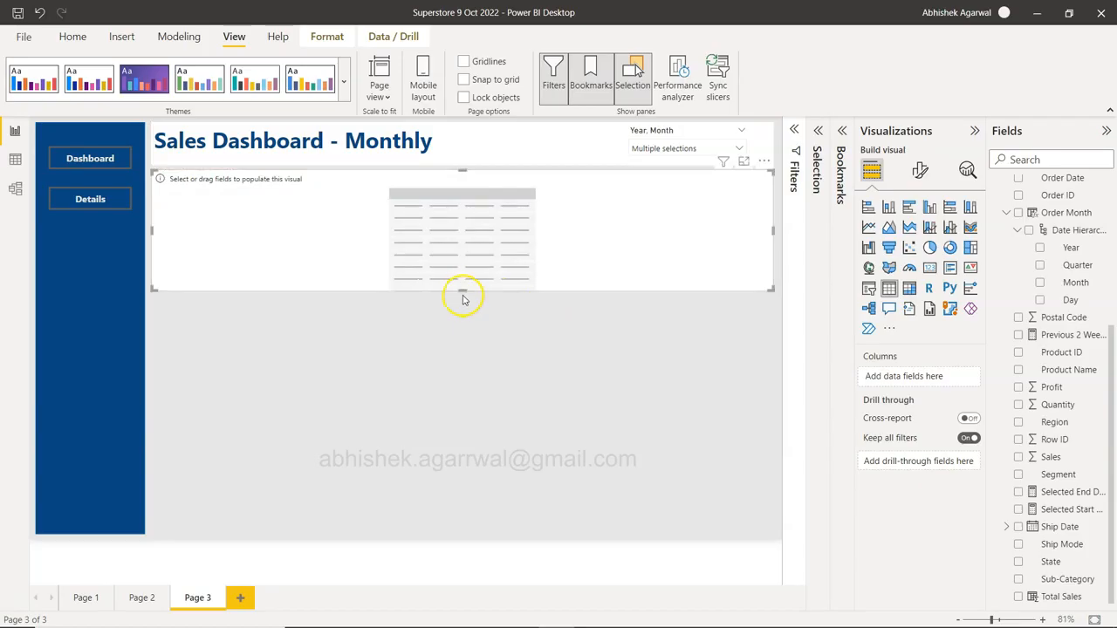
pyautogui.moveTo(462, 290); pyautogui.dragTo(447, 537)
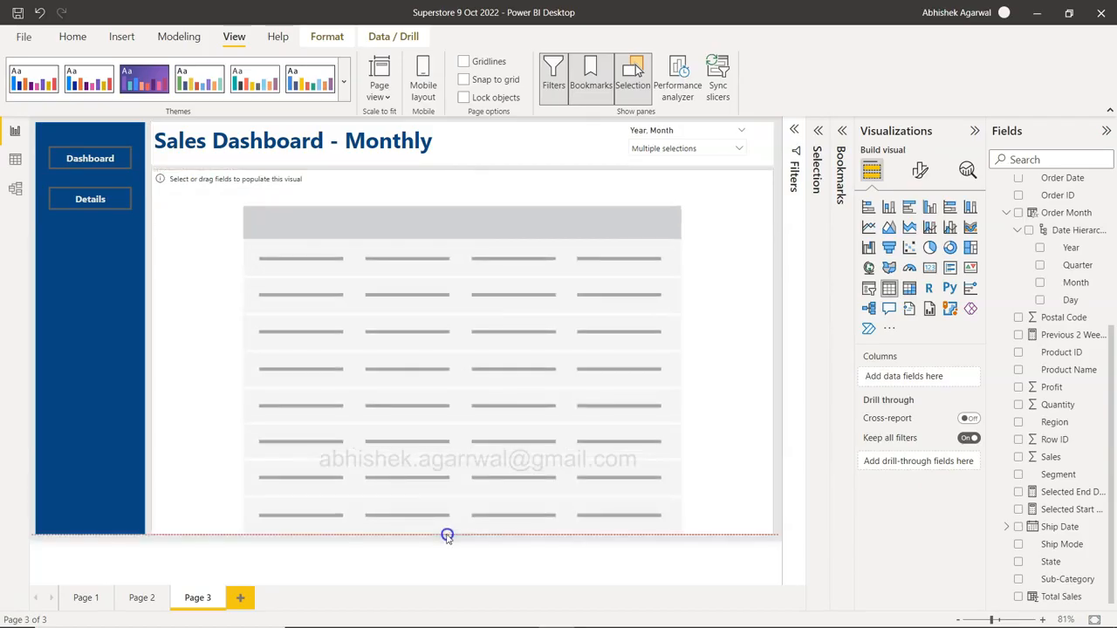
# - Fill the new table with the SuperStore fields Order ID, Order Date, Country/Region and Customer Name, in that order
pyautogui.scroll(3, 1024, 288)
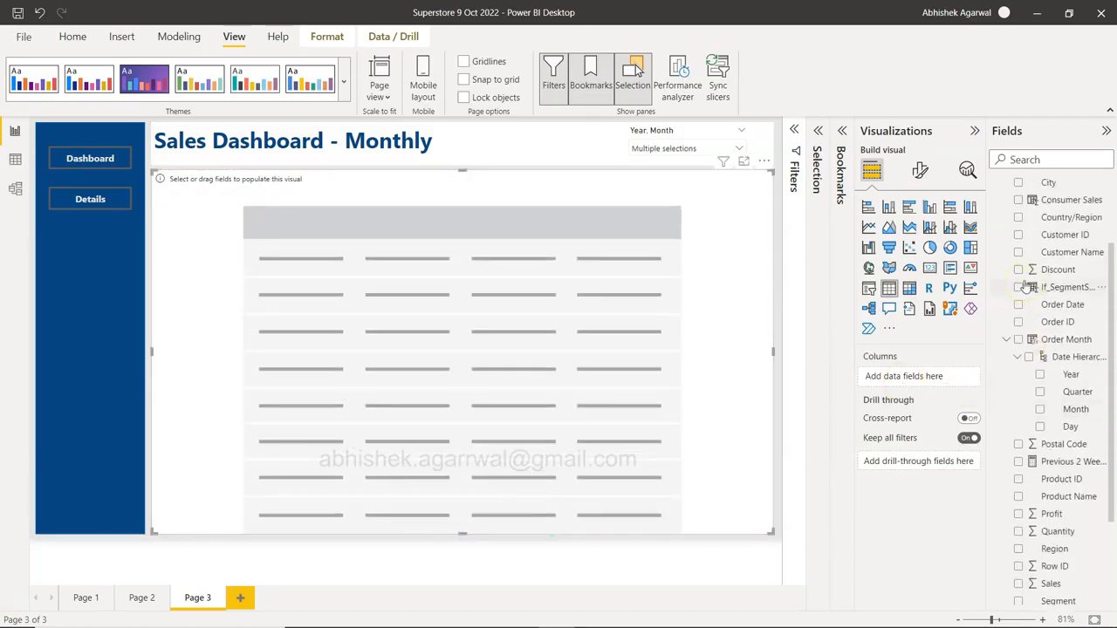
pyautogui.scroll(3, 1013, 253)
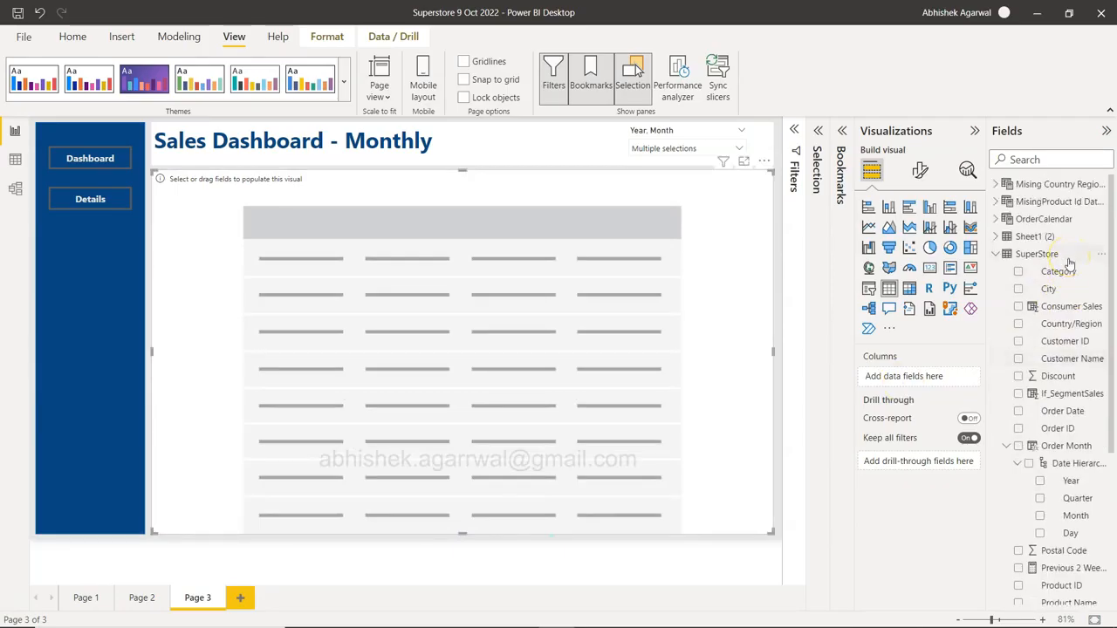
pyautogui.scroll(-3, 1066, 305)
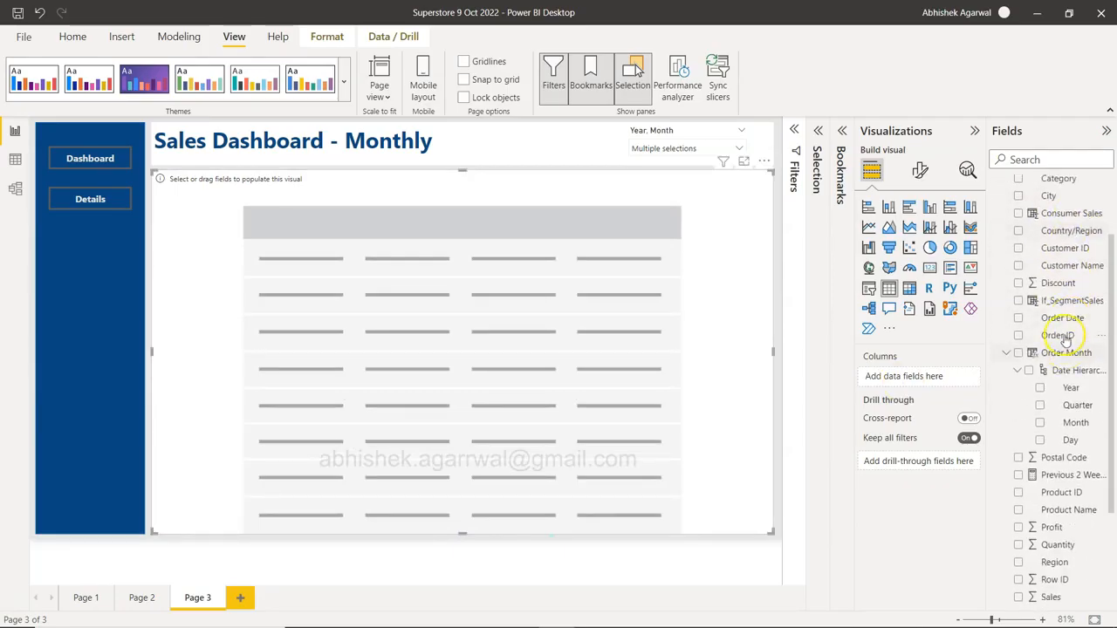
pyautogui.moveTo(1063, 321); pyautogui.dragTo(922, 369)
pyautogui.moveTo(1052, 318); pyautogui.dragTo(928, 391)
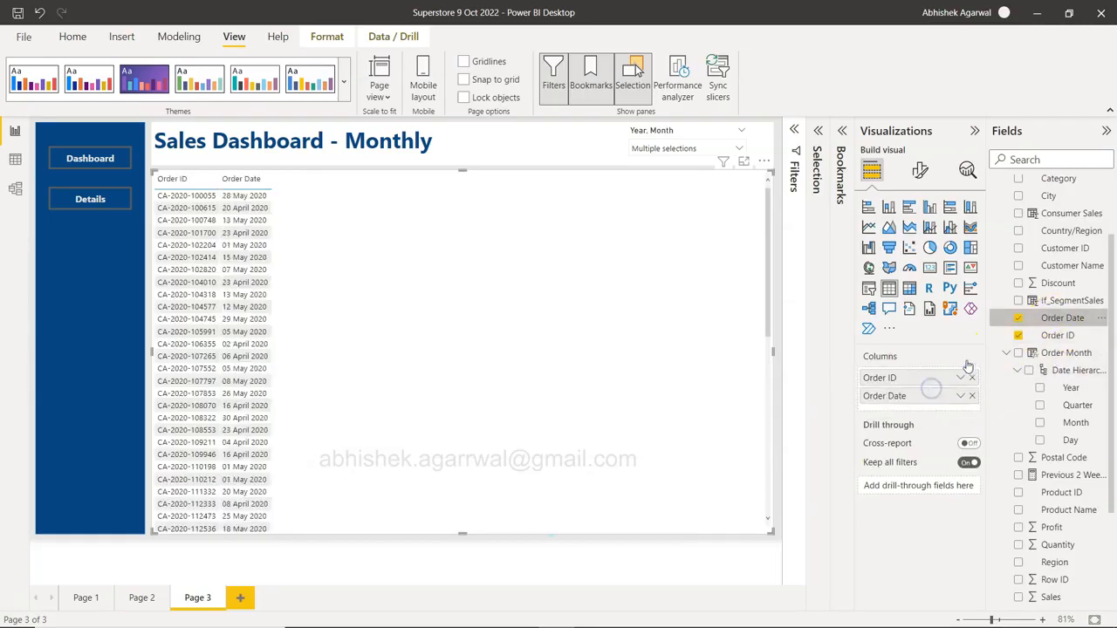
pyautogui.moveTo(1064, 231); pyautogui.dragTo(939, 409)
pyautogui.moveTo(1067, 266); pyautogui.dragTo(934, 426)
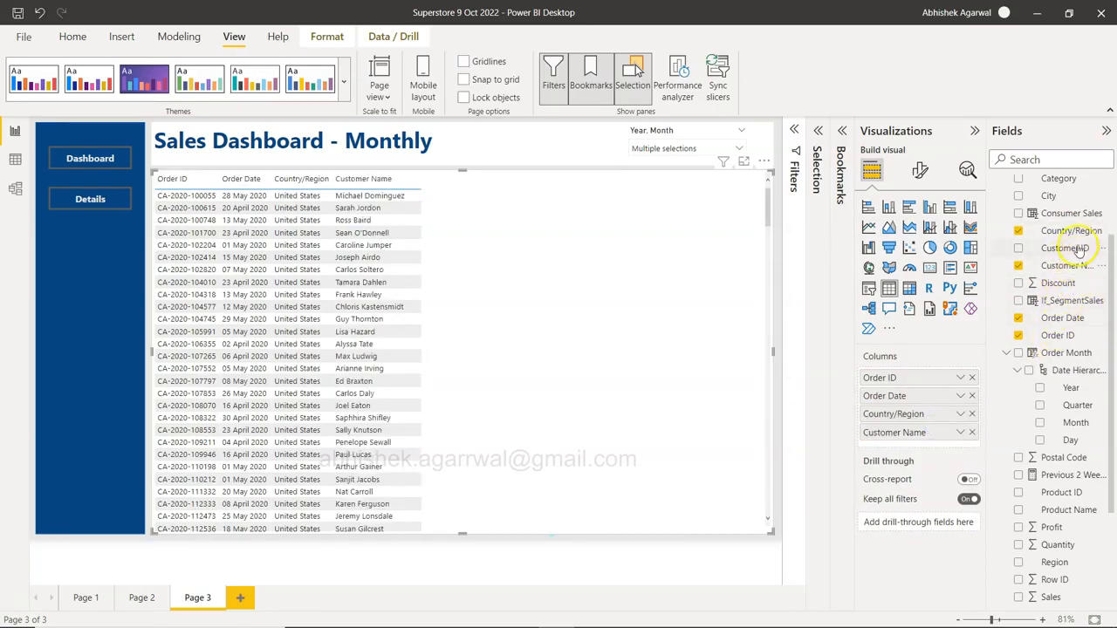
# - Add Discount as the table's last column and summarize it by Average
pyautogui.moveTo(1071, 285); pyautogui.dragTo(952, 445)
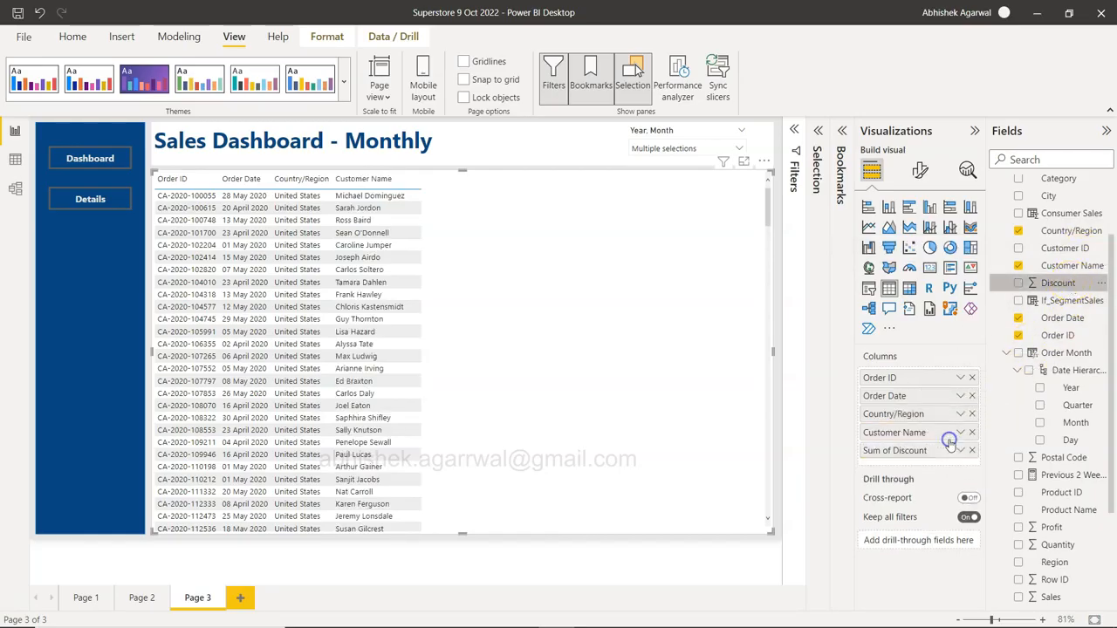
pyautogui.click(960, 450)
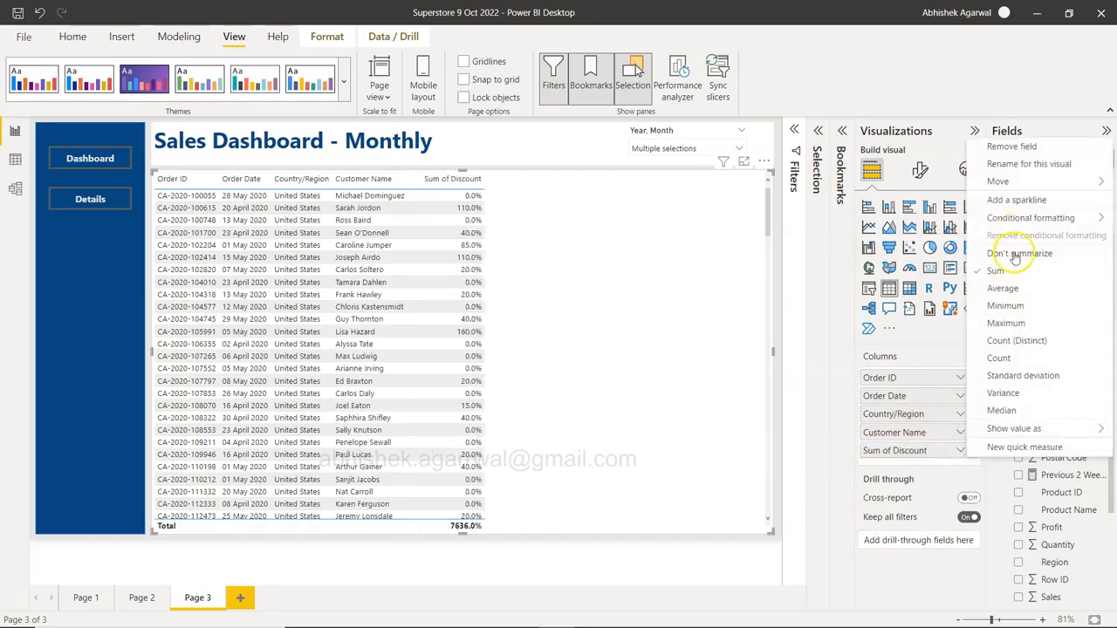
pyautogui.click(1003, 288)
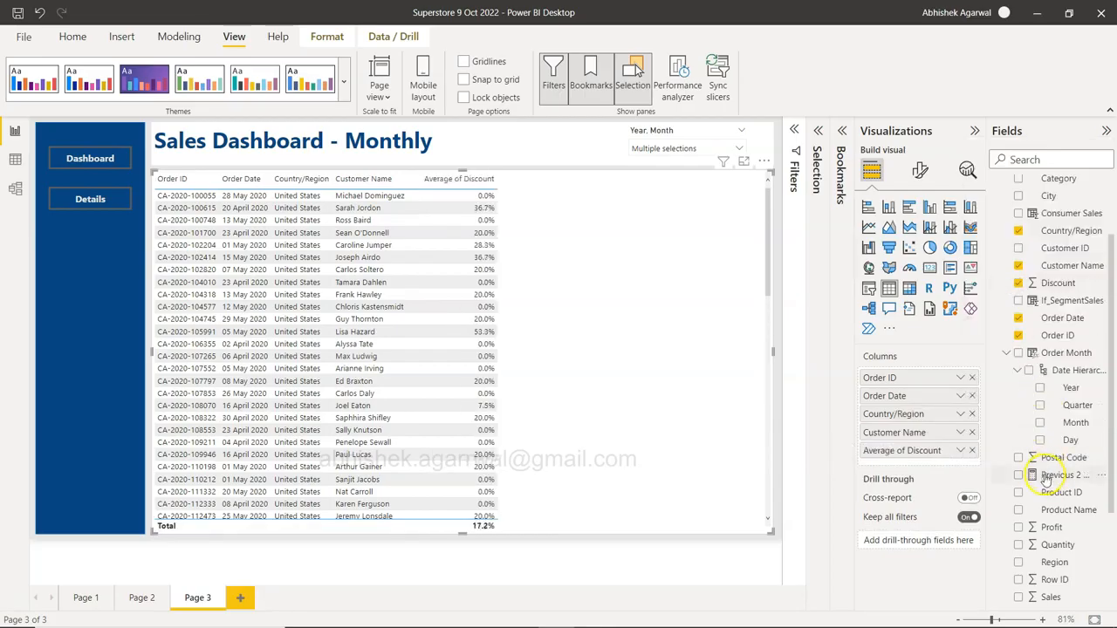
# - Add Profit and Sales as summed columns after the average discount
pyautogui.scroll(-3, 1048, 460)
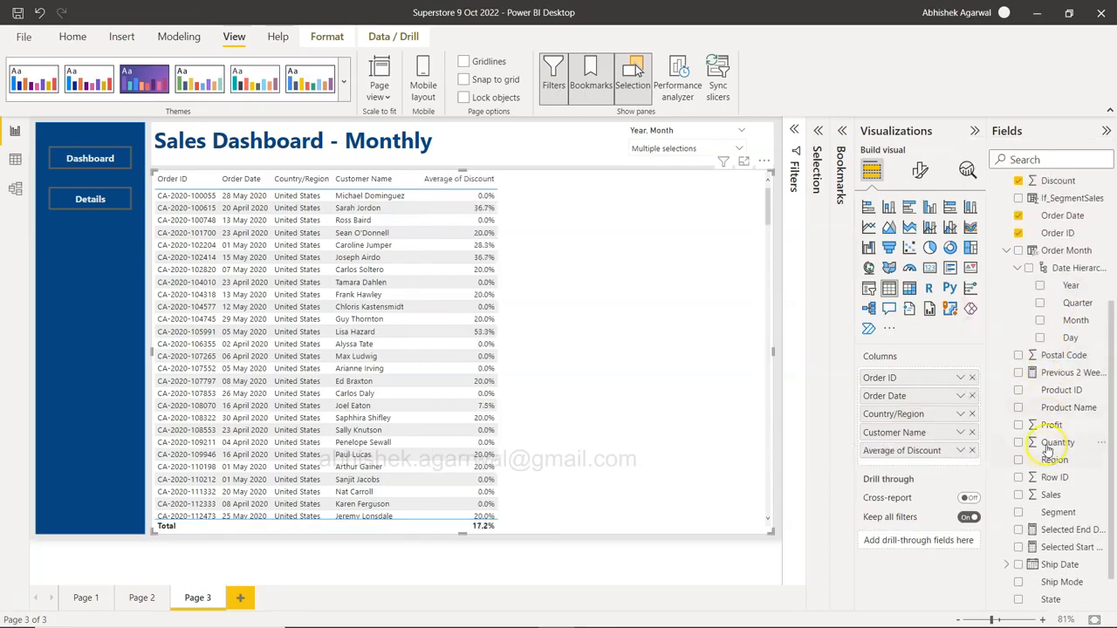
pyautogui.scroll(2, 1058, 277)
pyautogui.scroll(-2, 1060, 288)
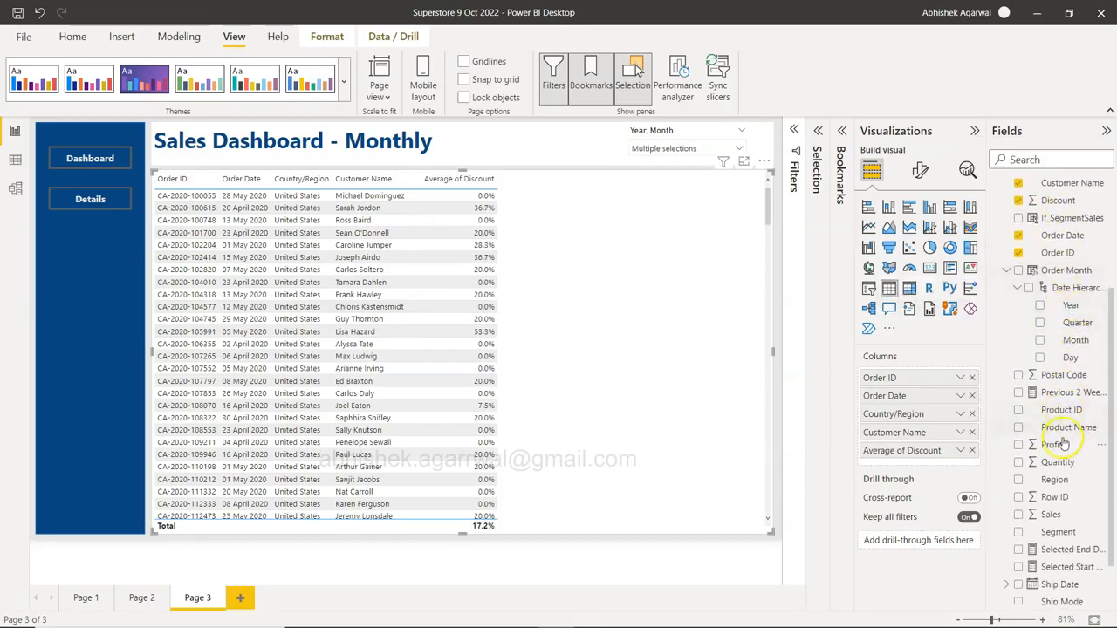
pyautogui.moveTo(1060, 447); pyautogui.dragTo(939, 467)
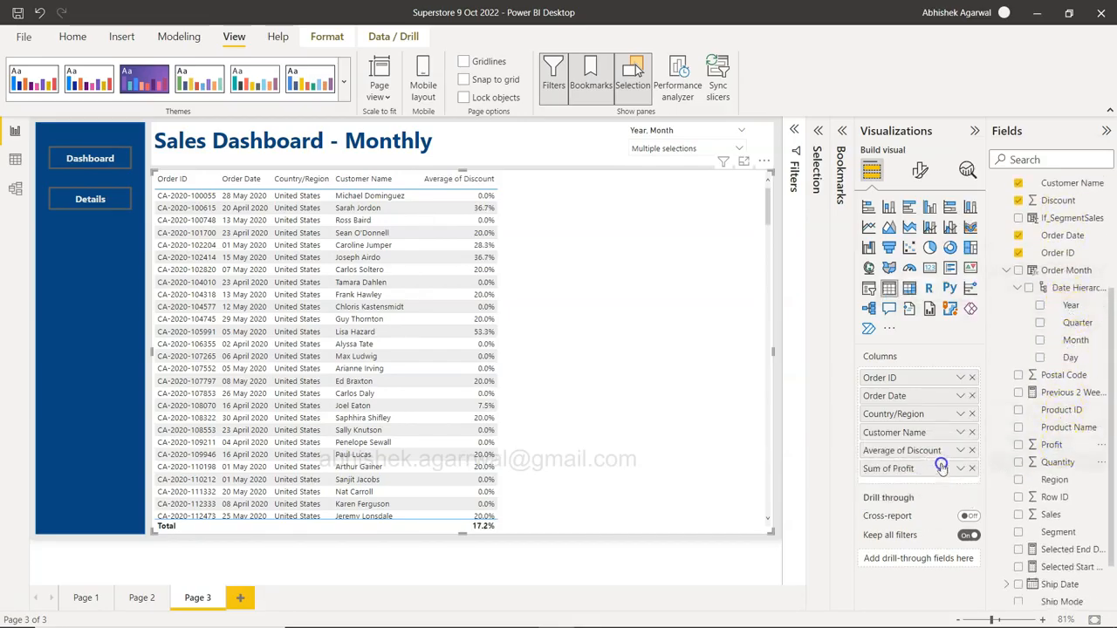
pyautogui.moveTo(1058, 517); pyautogui.dragTo(919, 484)
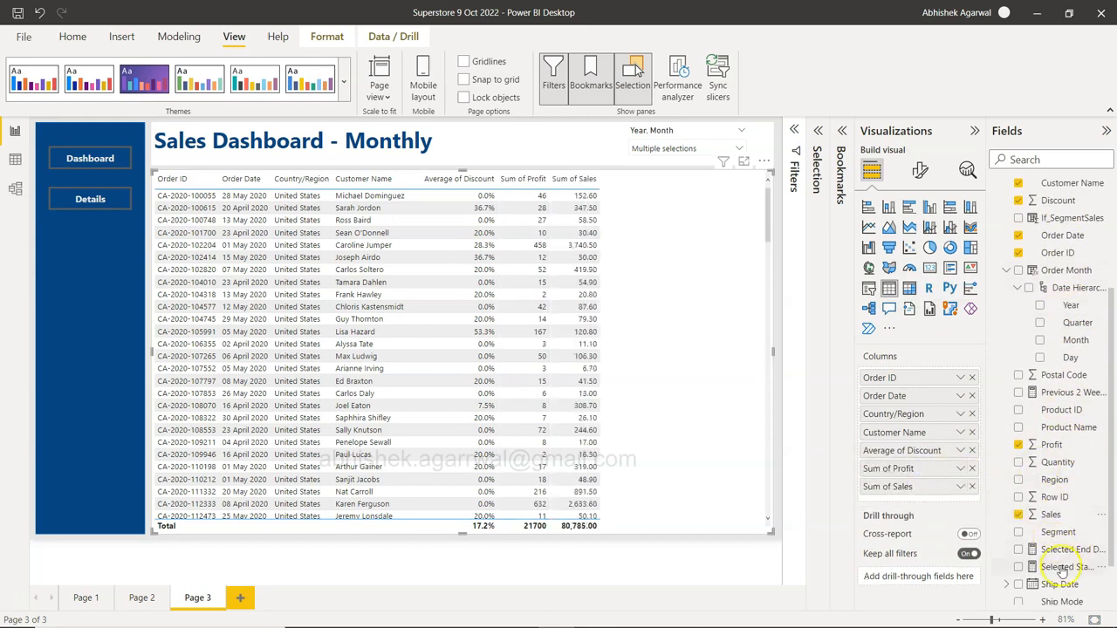
# - Add Segment, Ship Mode and Sub-Category to the table, in that order, between Customer Name and Average of Discount
pyautogui.scroll(-2, 1063, 569)
pyautogui.moveTo(1064, 476); pyautogui.dragTo(930, 449)
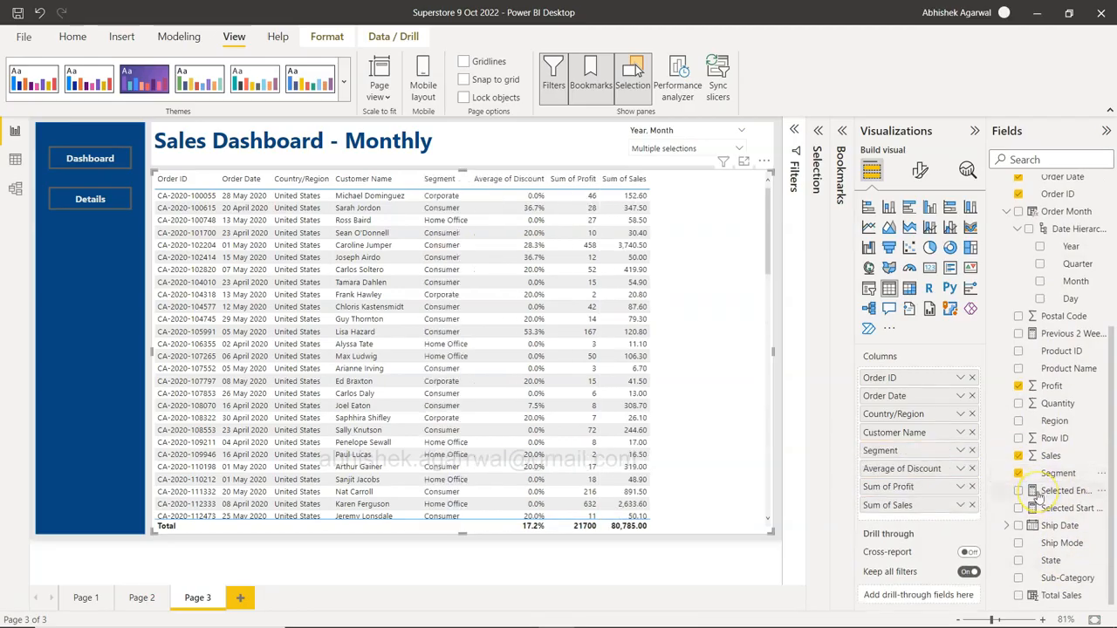
pyautogui.moveTo(1063, 544); pyautogui.dragTo(923, 464)
pyautogui.moveTo(1067, 577); pyautogui.dragTo(930, 504)
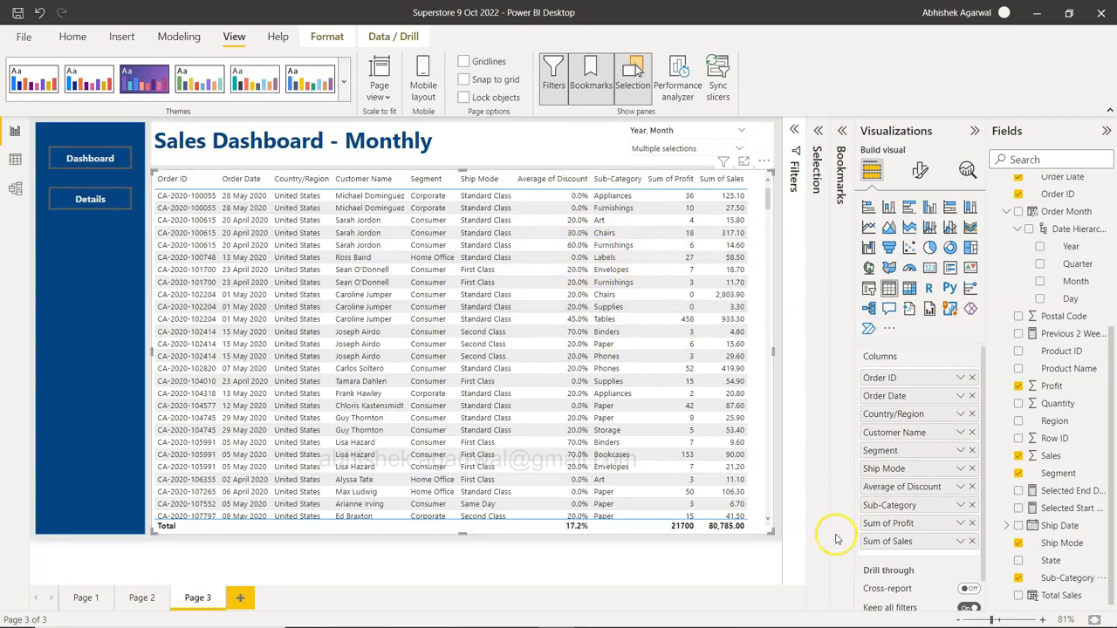
pyautogui.moveTo(878, 515); pyautogui.dragTo(890, 490)
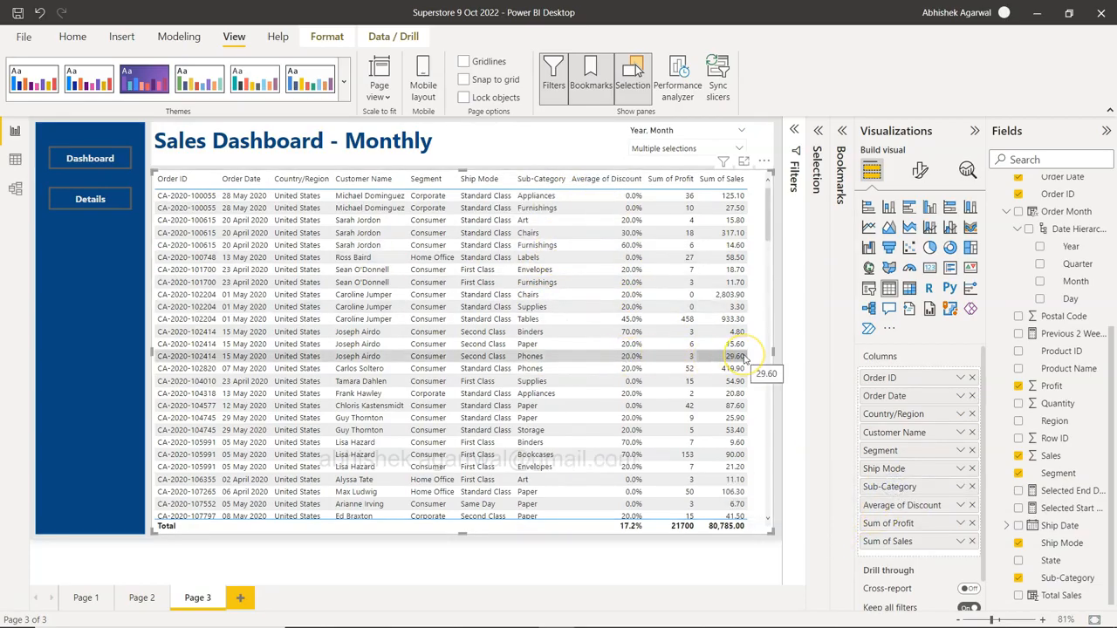
pyautogui.click(94, 160)
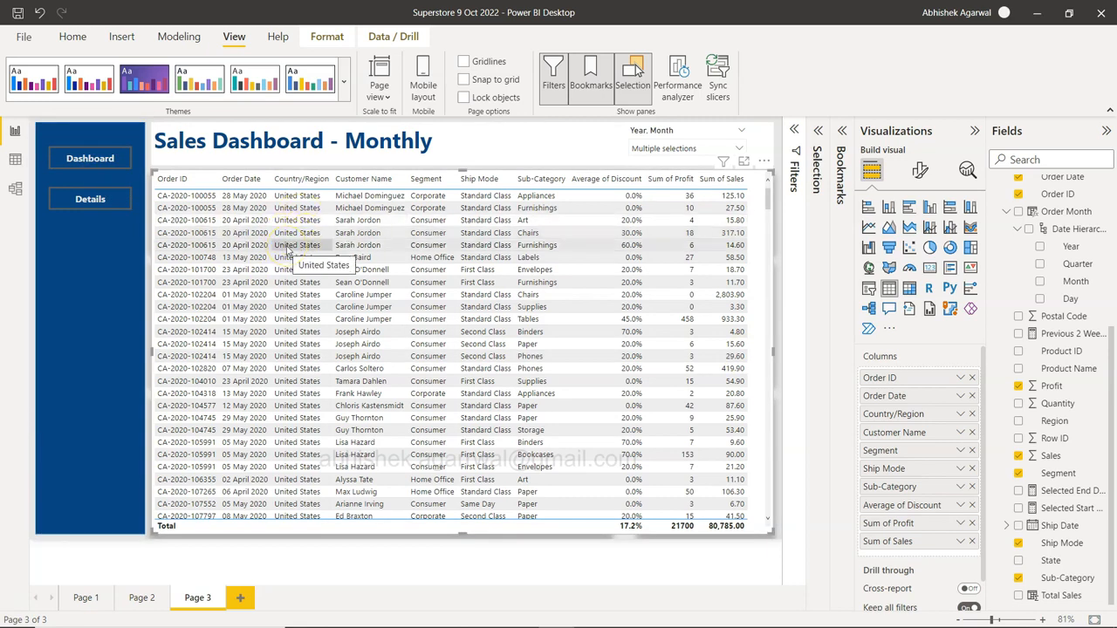
# - Expand the layer order and bookmark lists, and hide the new details table on Page 3
pyautogui.click(96, 199)
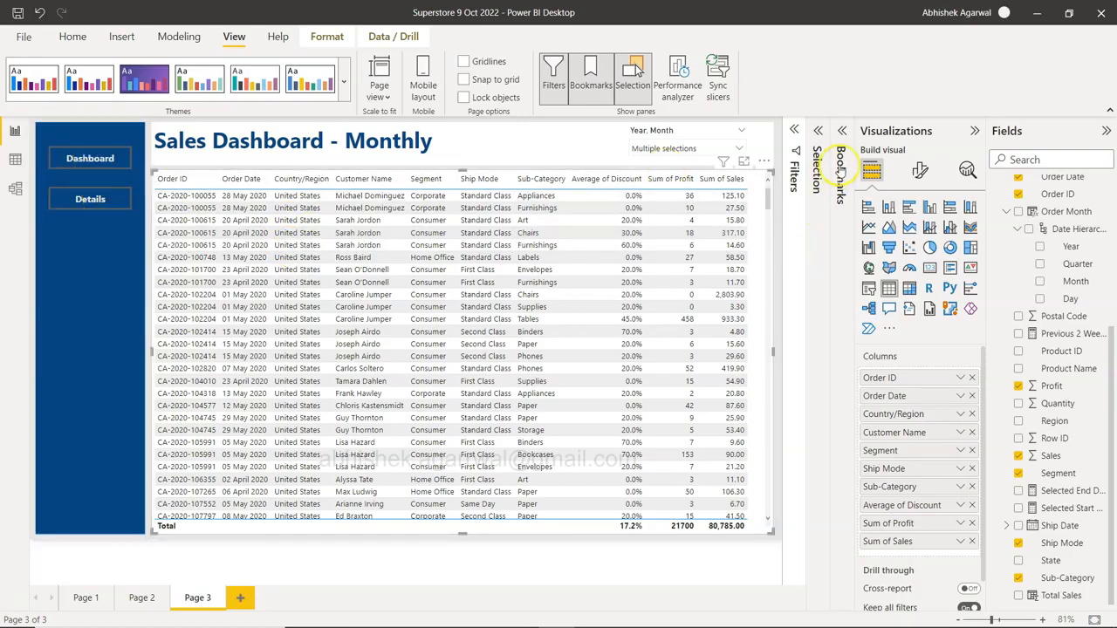
pyautogui.click(819, 133)
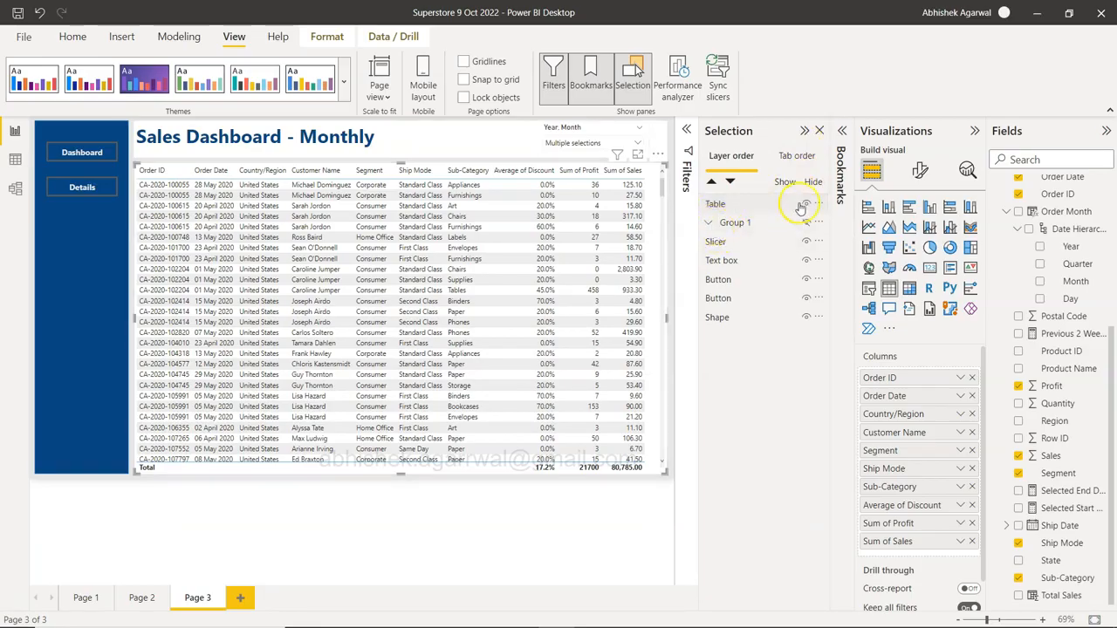
pyautogui.click(843, 131)
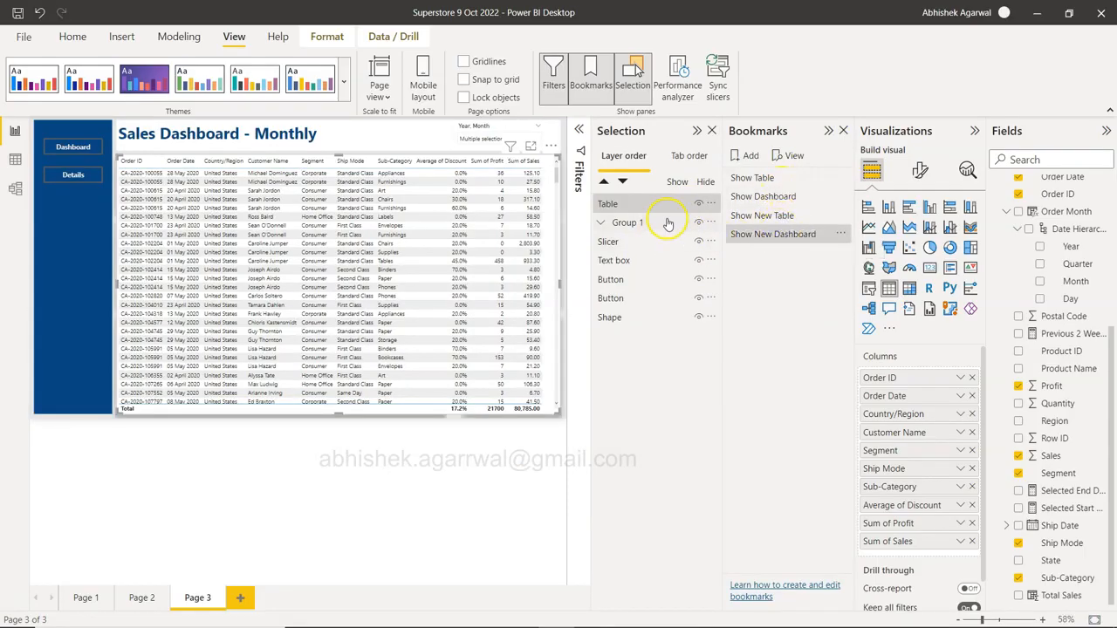
pyautogui.click(697, 205)
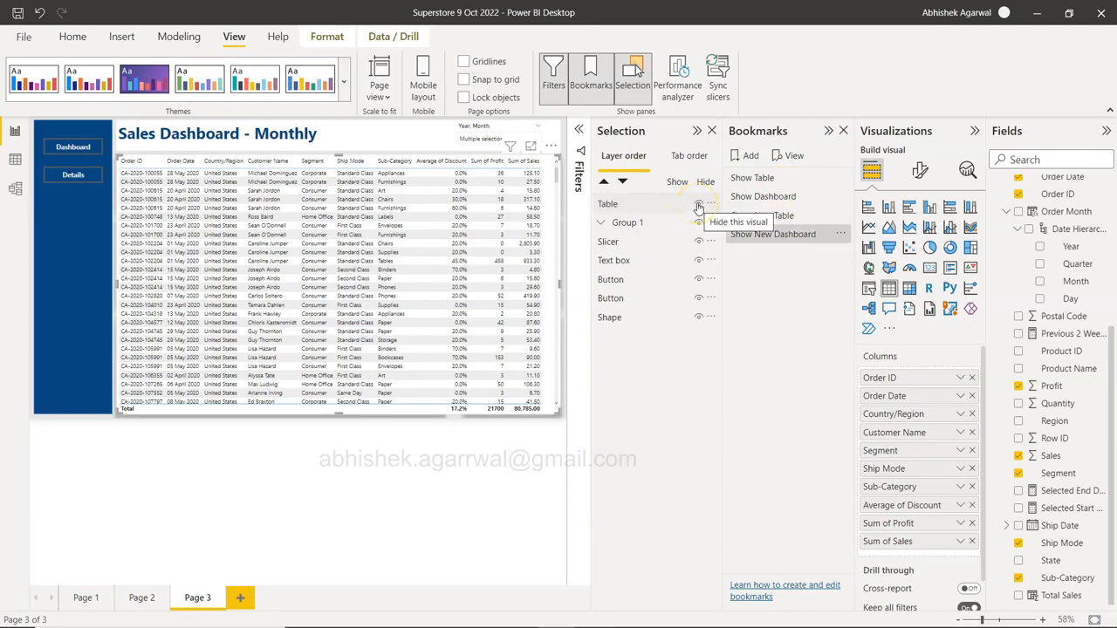
pyautogui.click(697, 206)
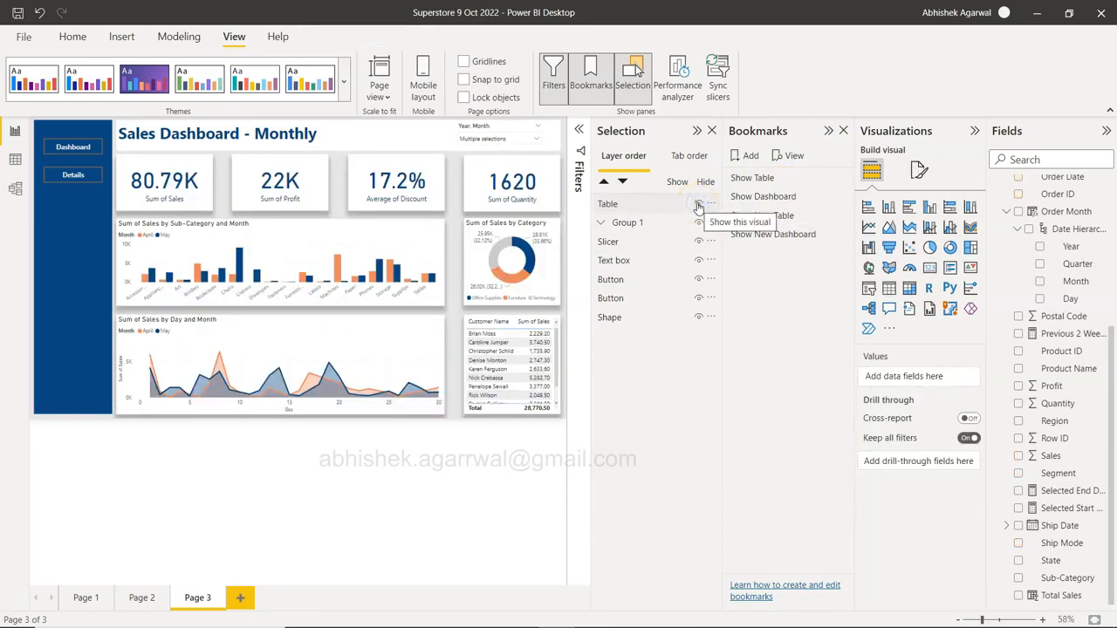
# - Test switching between the table and the dashboard with the Details and Dashboard buttons, hiding the table again between rounds
pyautogui.keyDown('ctrl'); pyautogui.click(75, 177); pyautogui.keyUp('ctrl')
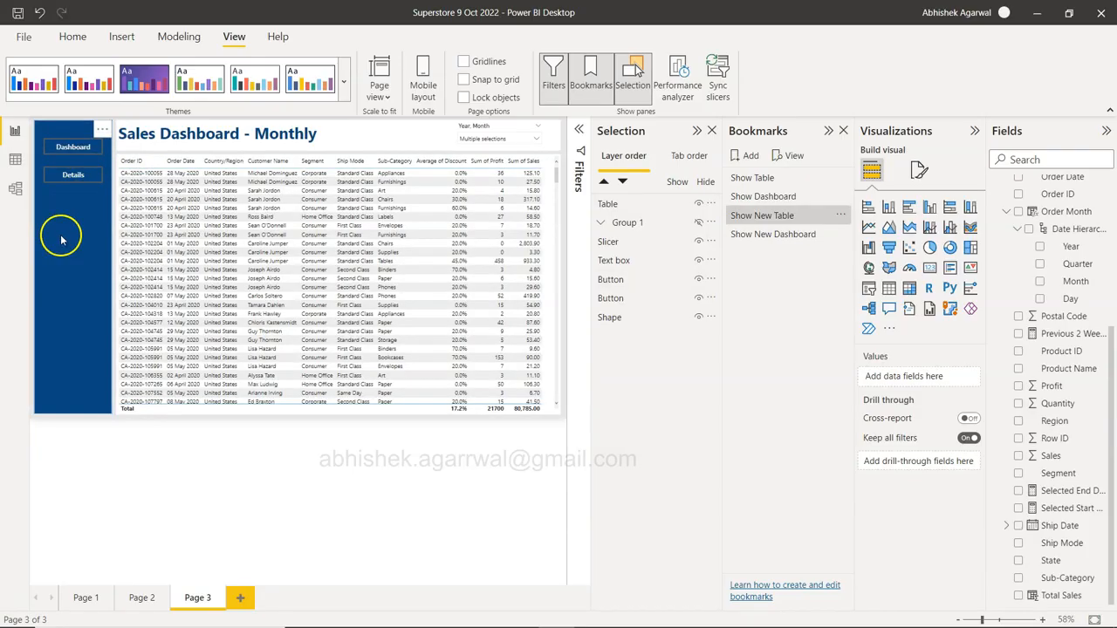
pyautogui.keyDown('ctrl'); pyautogui.click(74, 148); pyautogui.keyUp('ctrl')
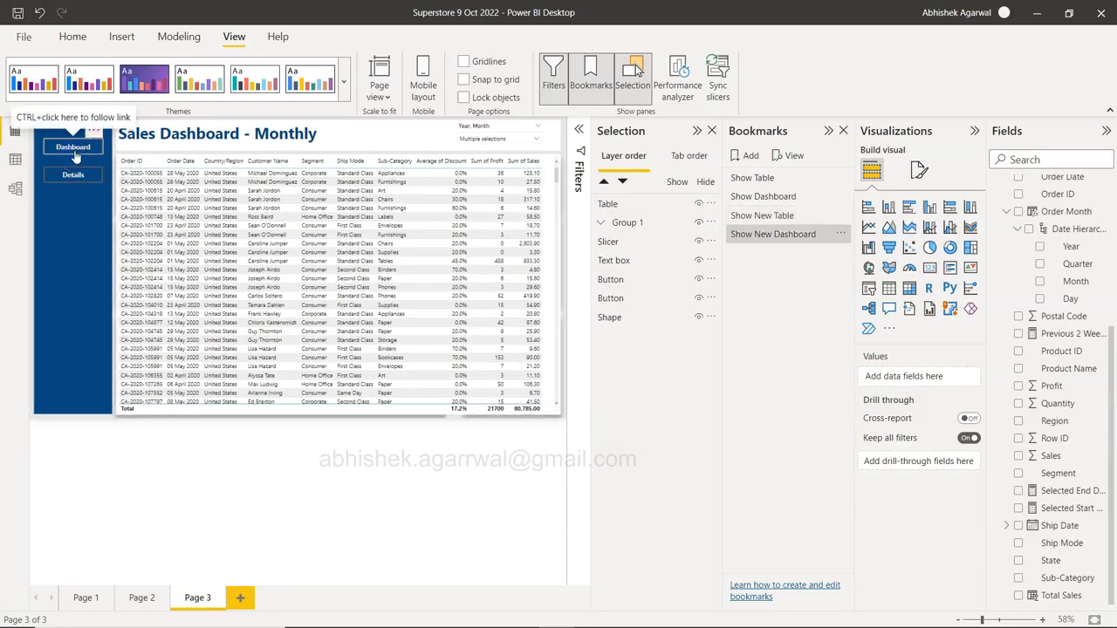
pyautogui.click(700, 204)
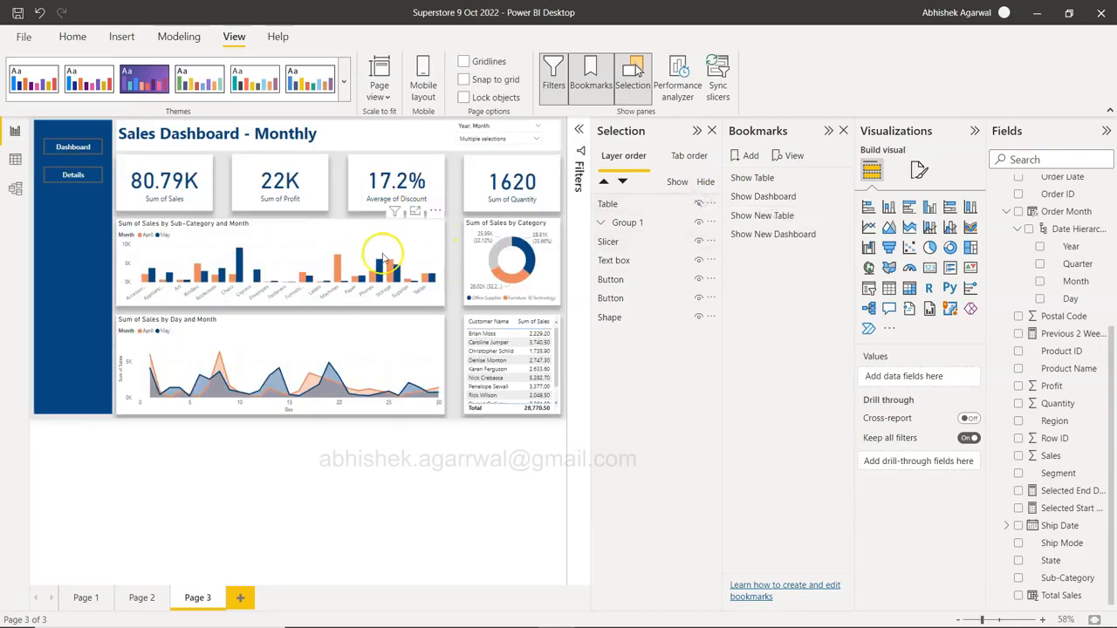
pyautogui.keyDown('ctrl'); pyautogui.click(73, 176); pyautogui.keyUp('ctrl')
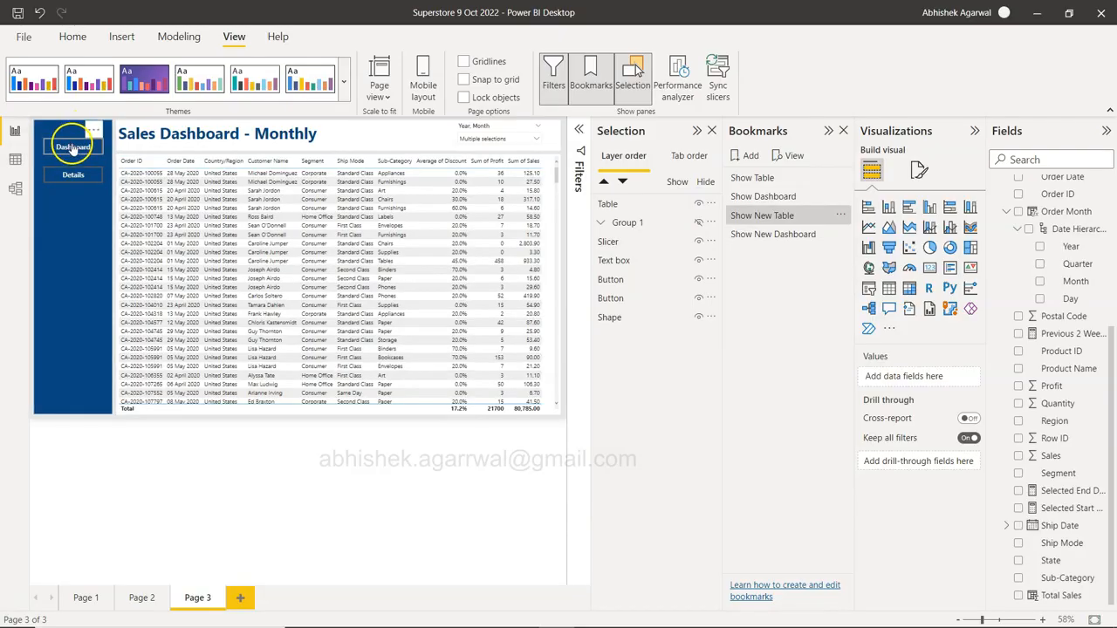
pyautogui.keyDown('ctrl'); pyautogui.click(72, 147); pyautogui.keyUp('ctrl')
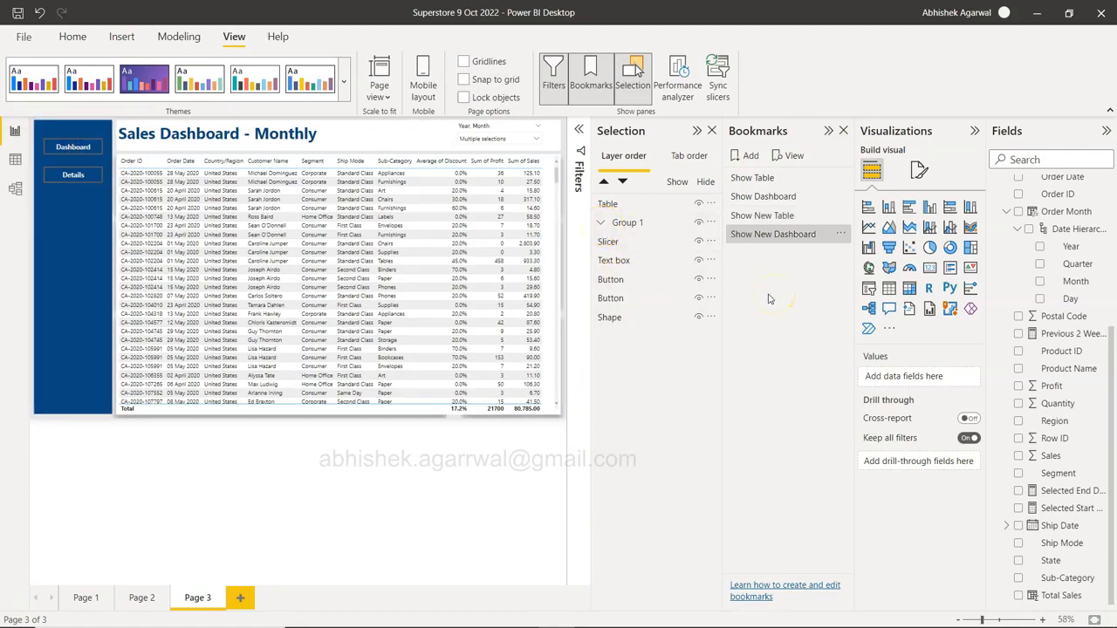
# - Hide the details table and update the Show New Dashboard bookmark with that state
pyautogui.click(698, 204)
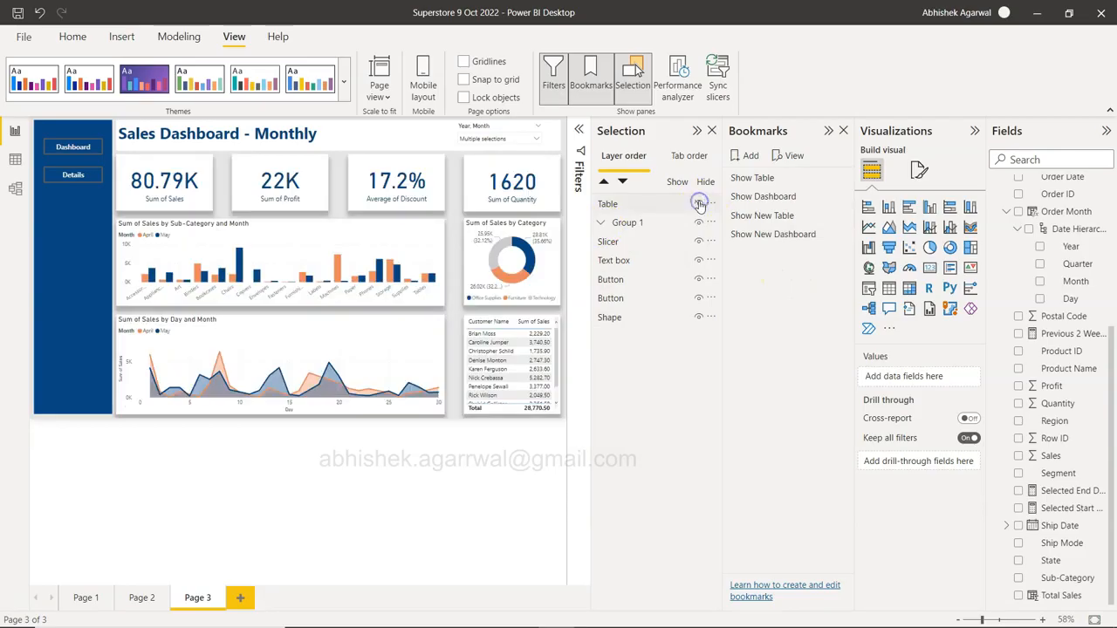
pyautogui.click(843, 235)
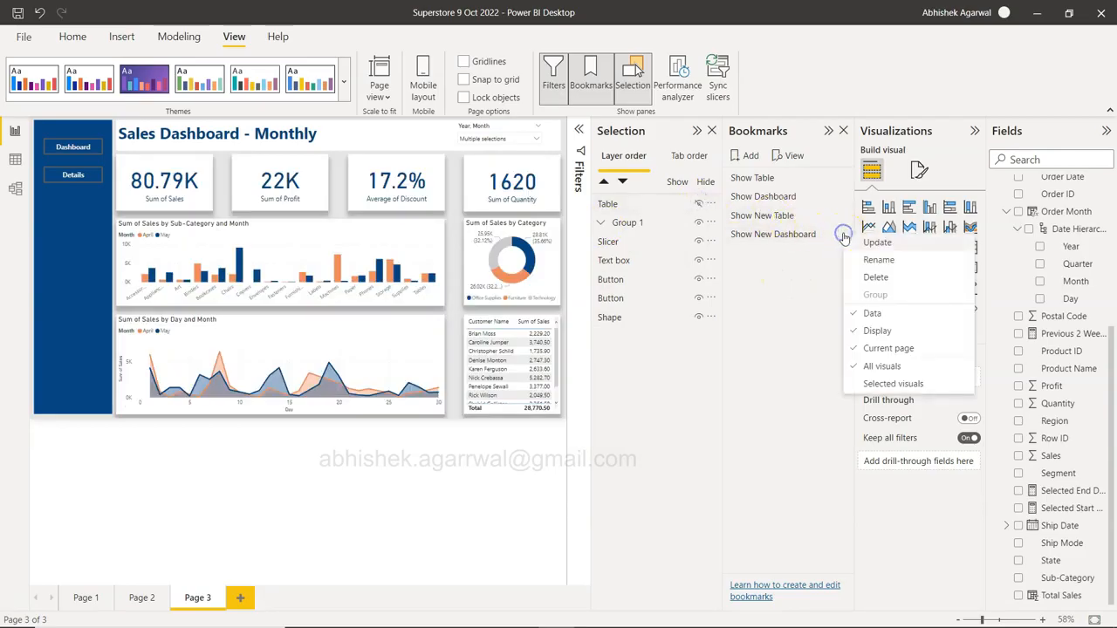
pyautogui.click(853, 245)
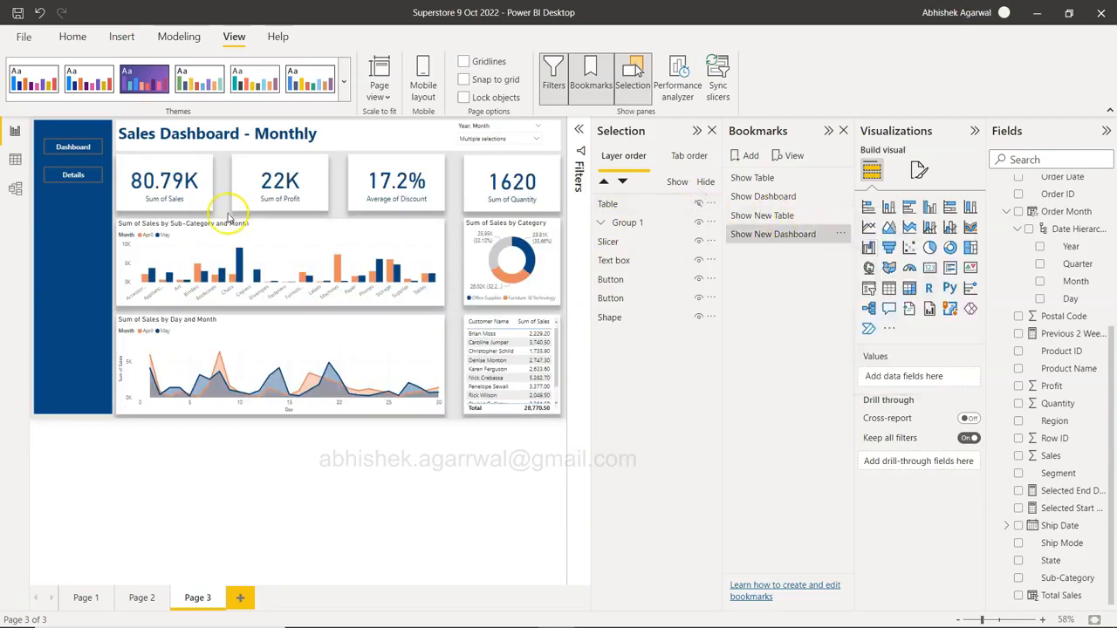
# - Follow the Details and Dashboard buttons to check the updated bookmark, and review the Show New Dashboard bookmark's options
pyautogui.keyDown('ctrl'); pyautogui.click(72, 175); pyautogui.keyUp('ctrl')
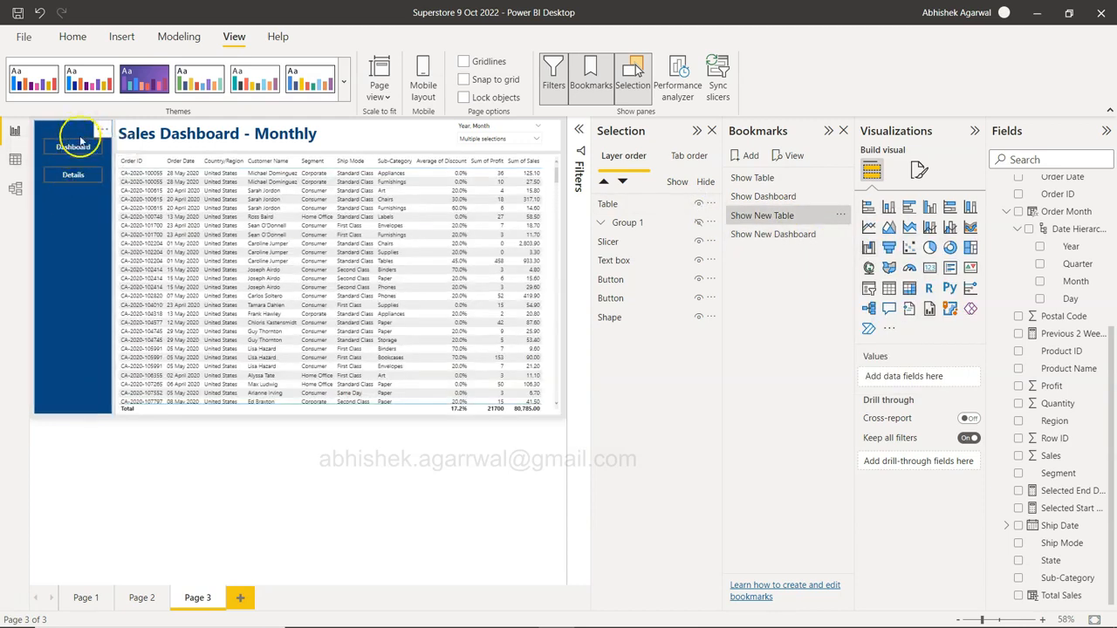
pyautogui.keyDown('ctrl'); pyautogui.click(76, 147); pyautogui.keyUp('ctrl')
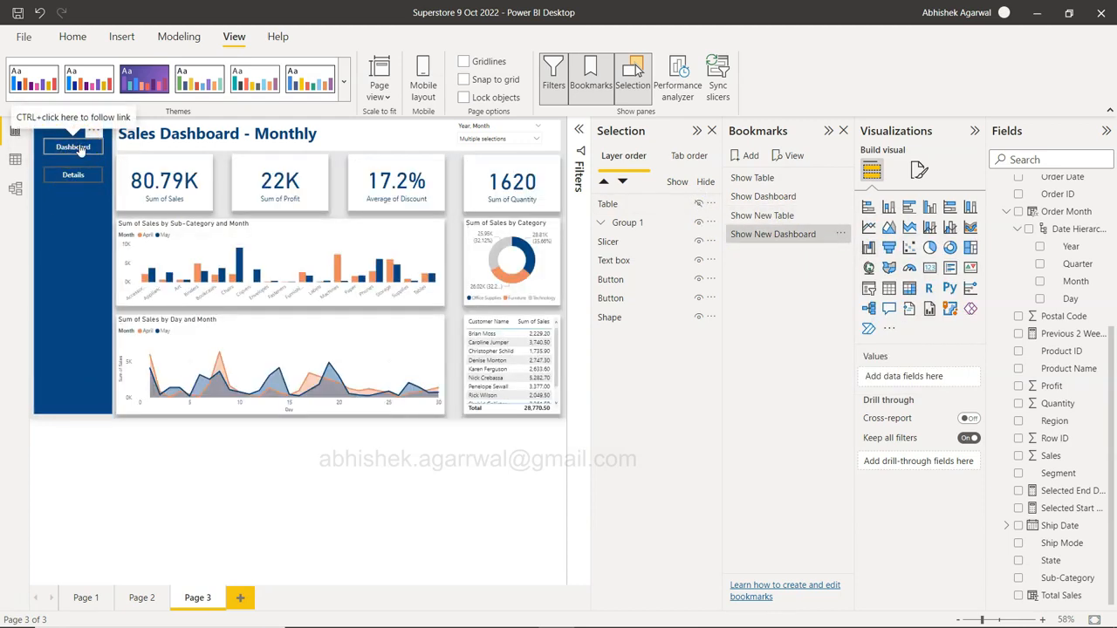
pyautogui.click(842, 234)
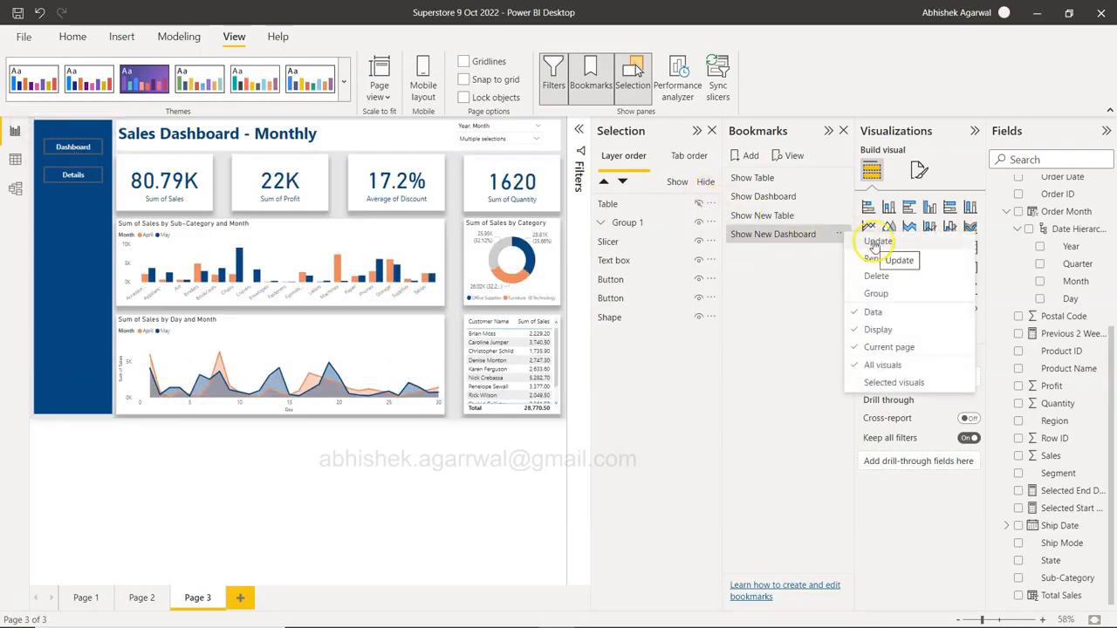
pyautogui.click(808, 274)
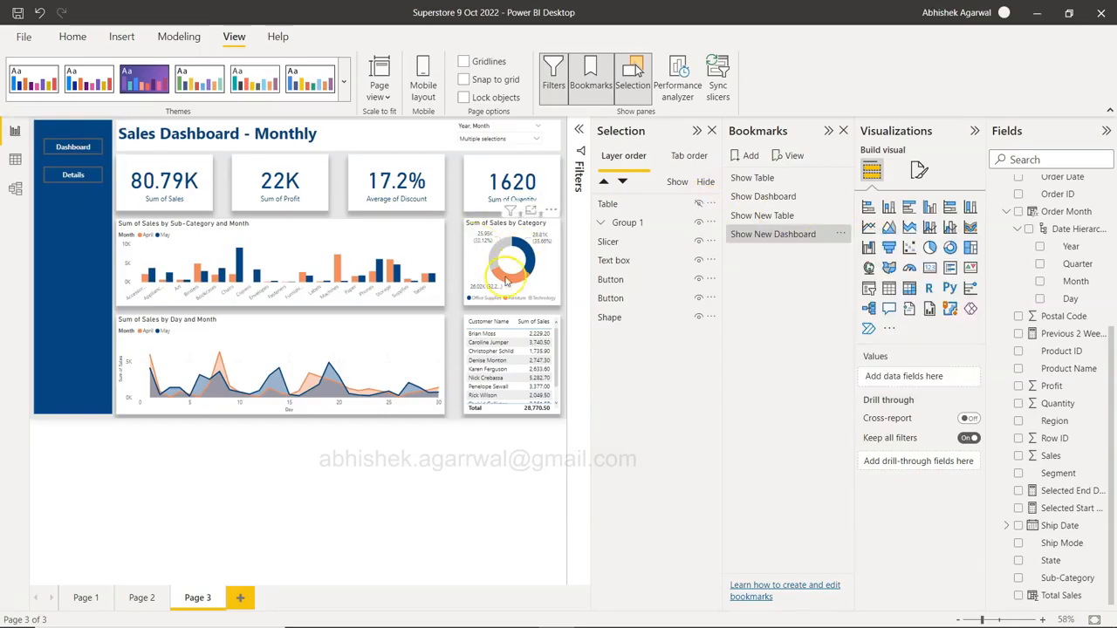
# - Collapse the selection, bookmark, visualization and field lists to enlarge the report canvas
pyautogui.moveTo(506, 281)
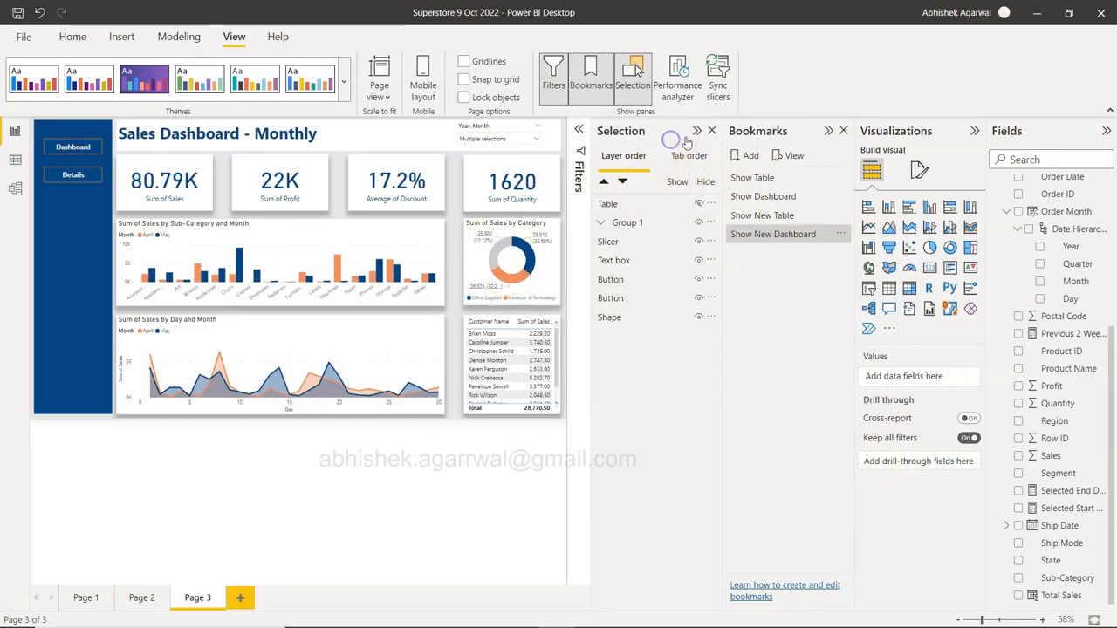
pyautogui.click(696, 131)
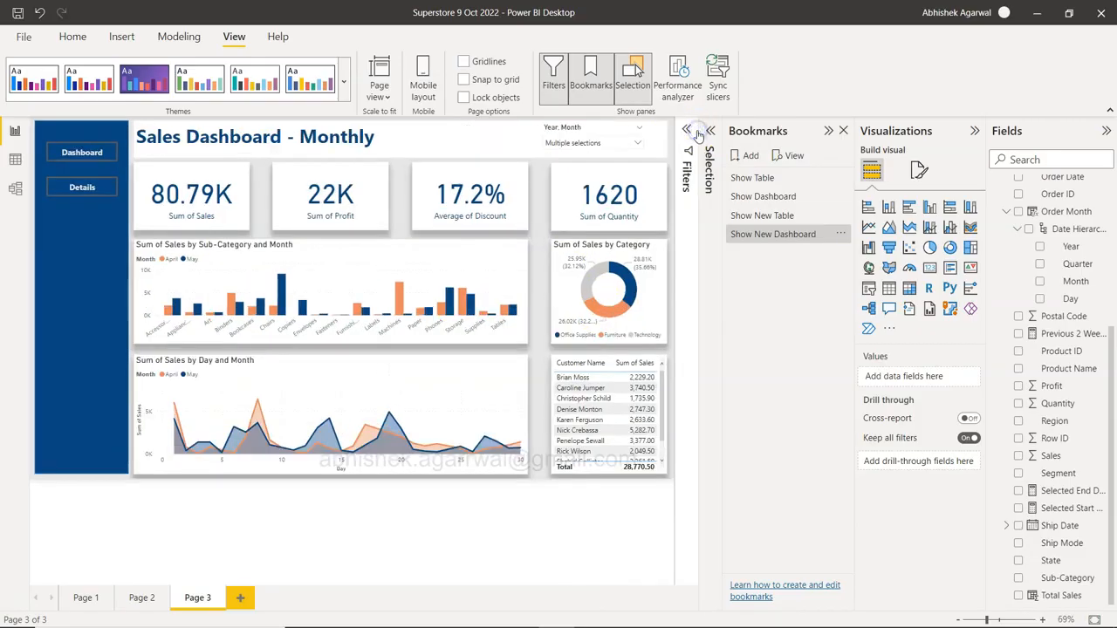
pyautogui.click(829, 131)
pyautogui.click(974, 131)
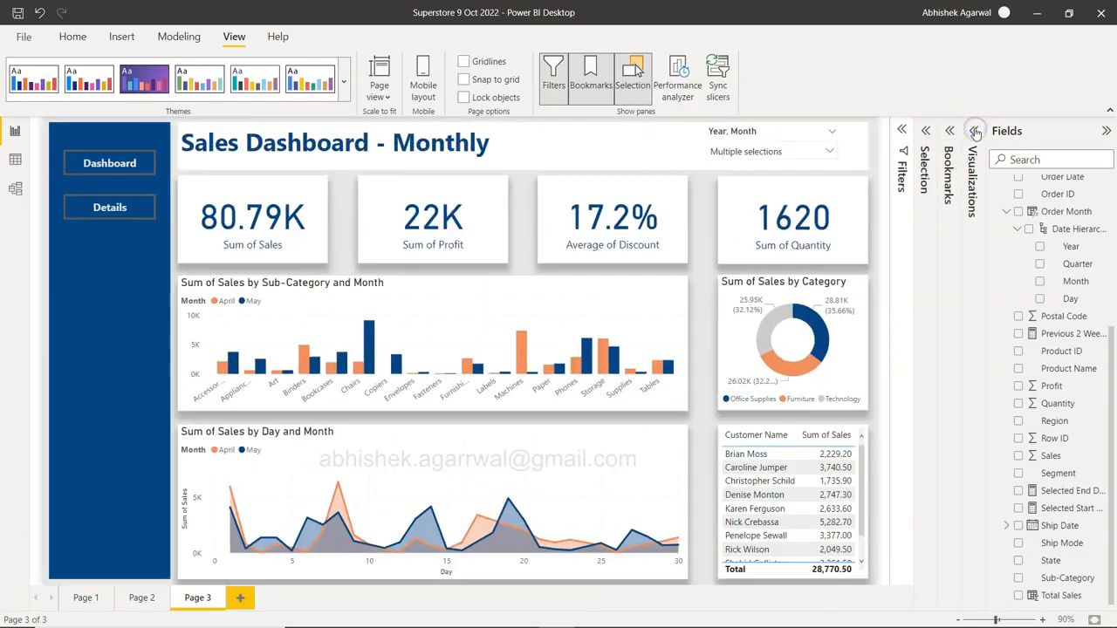
pyautogui.click(1105, 135)
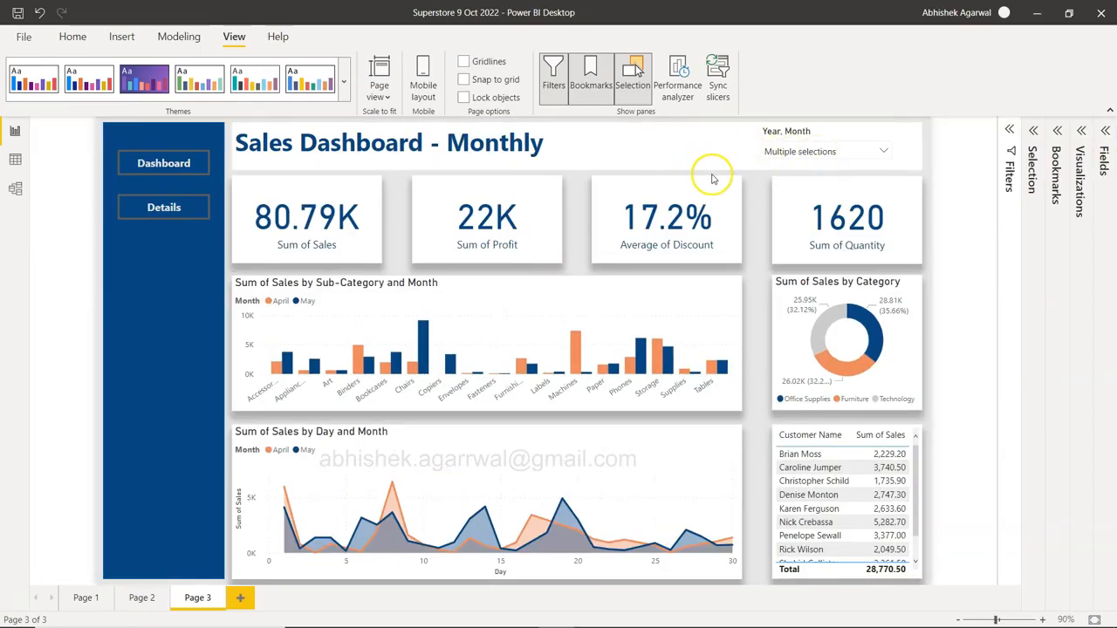
# - Turn on the shadow effect for the Sales Dashboard - Monthly title text box and set its position to Bottom
pyautogui.click(676, 126)
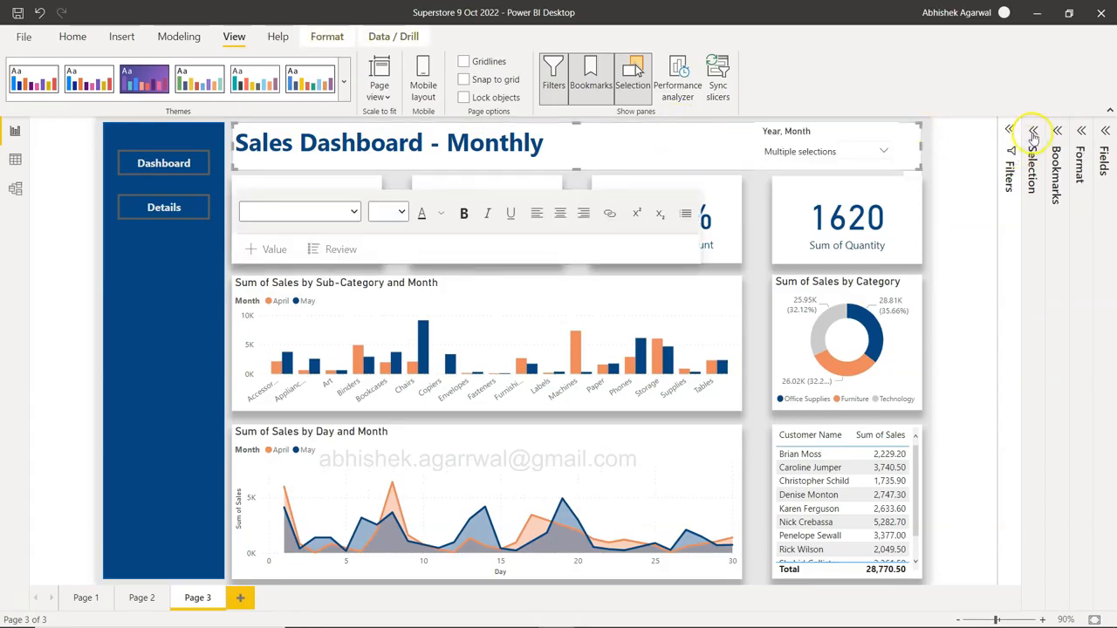
pyautogui.click(1083, 128)
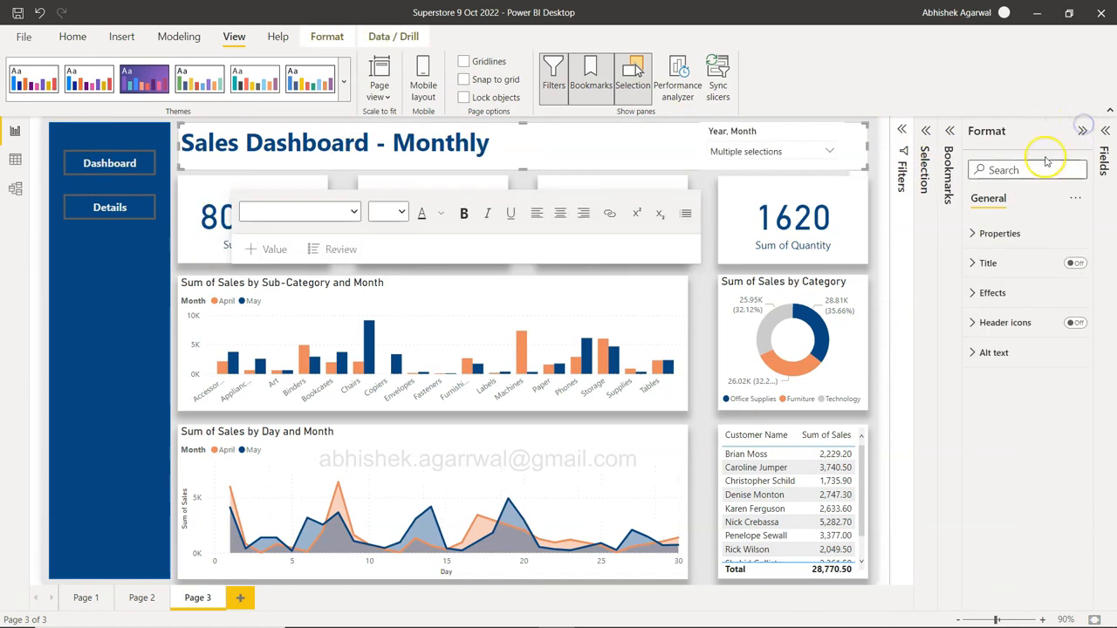
pyautogui.click(995, 292)
pyautogui.click(1070, 477)
pyautogui.click(997, 478)
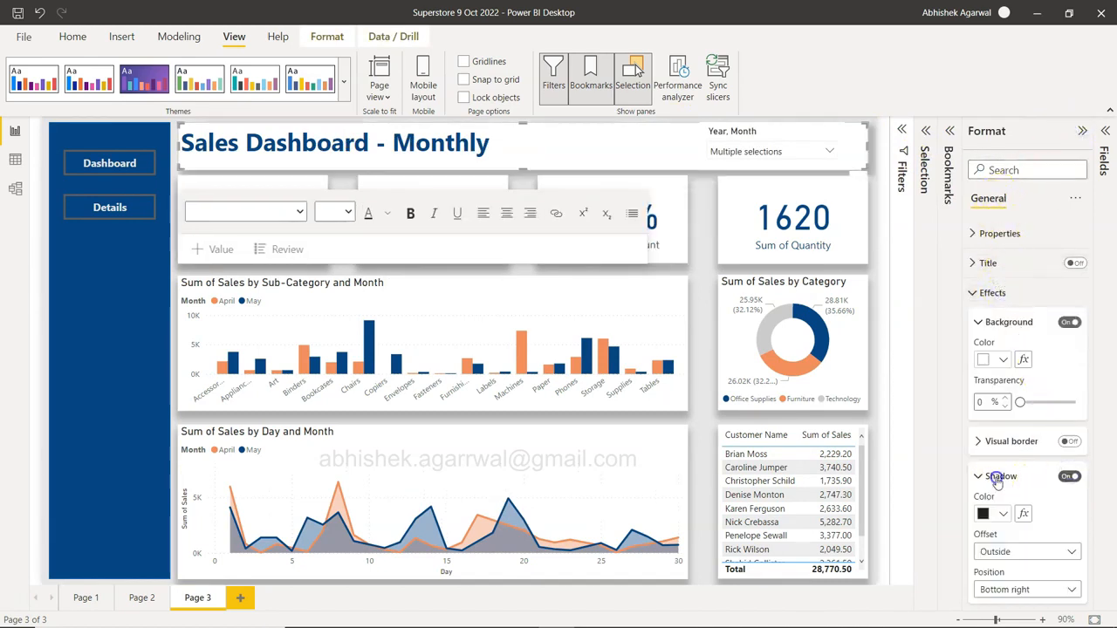
pyautogui.scroll(-2, 1074, 558)
pyautogui.click(1026, 515)
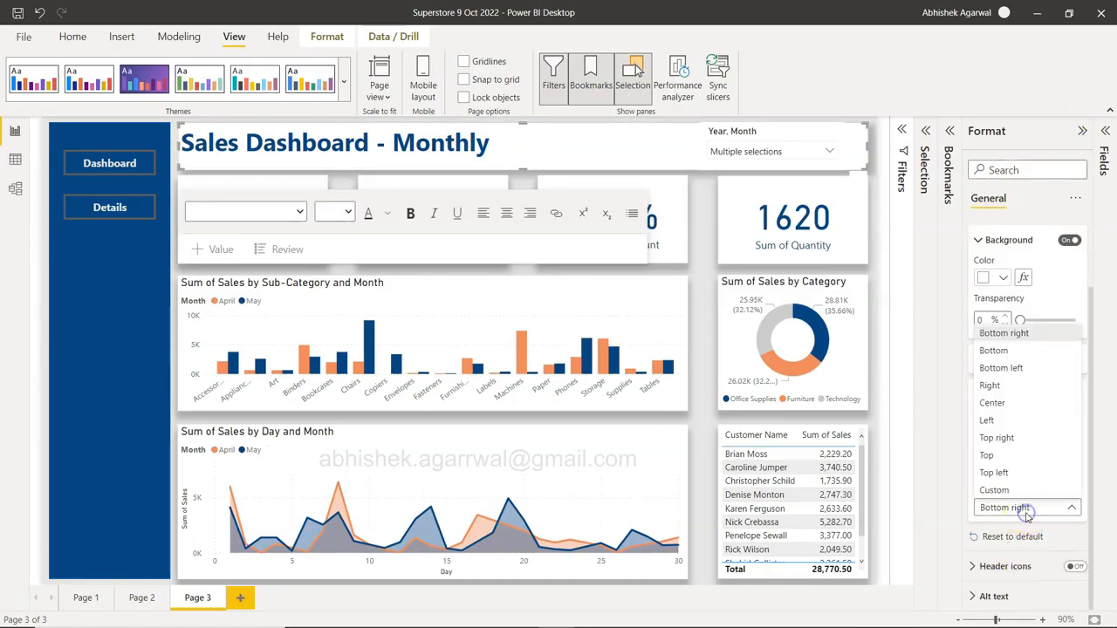
pyautogui.click(1015, 349)
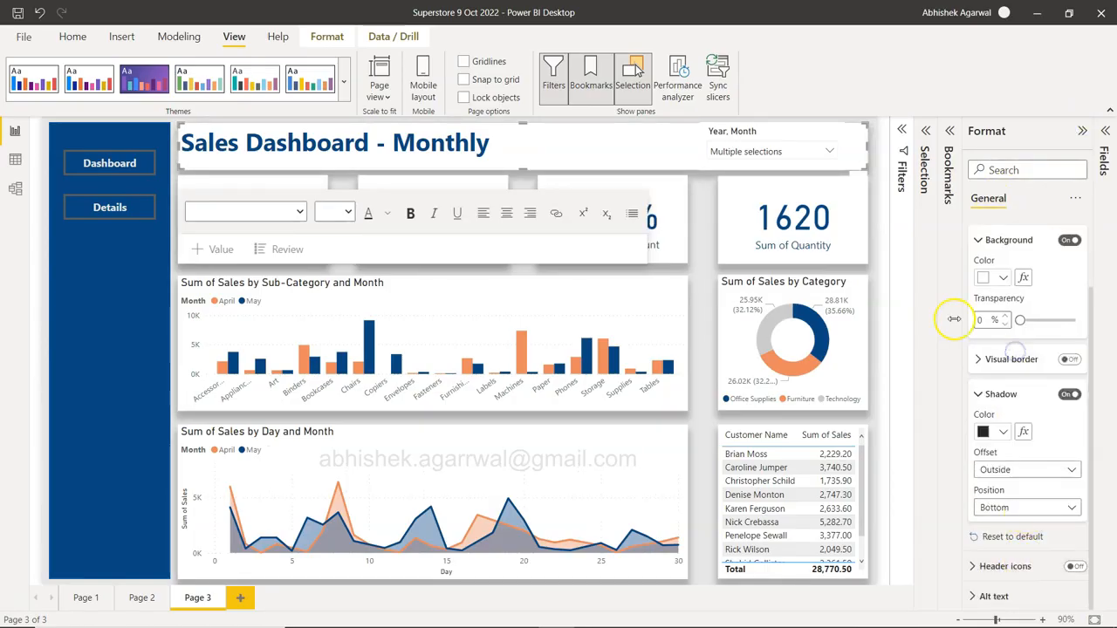
# - Deselect the title text box and collapse the formatting options and the ribbon to enlarge the canvas
pyautogui.click(887, 245)
pyautogui.click(1082, 131)
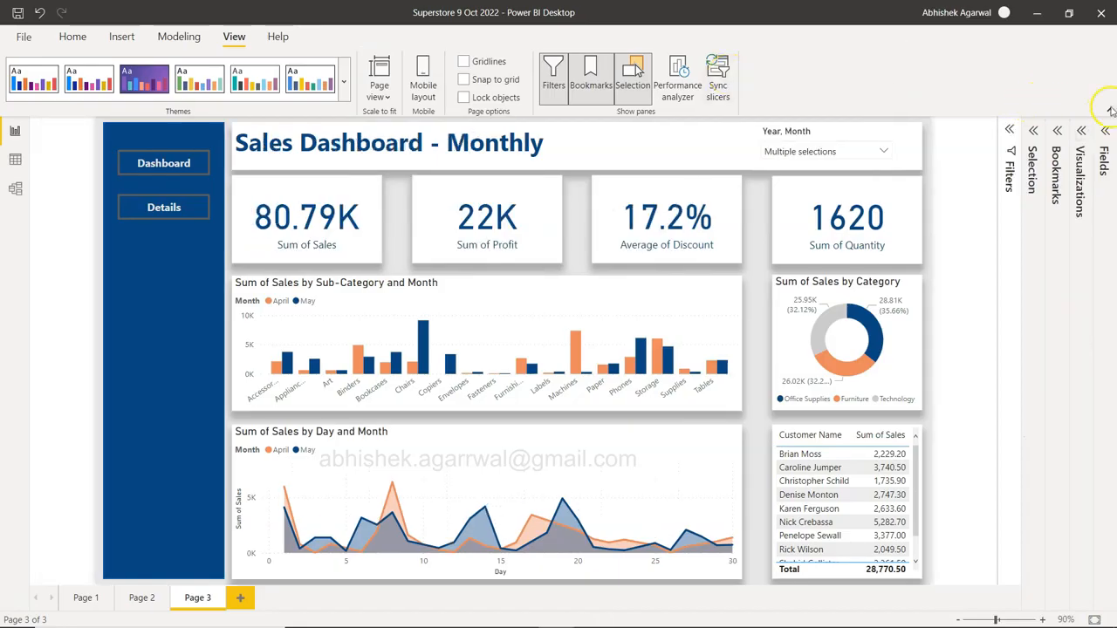
pyautogui.click(1109, 111)
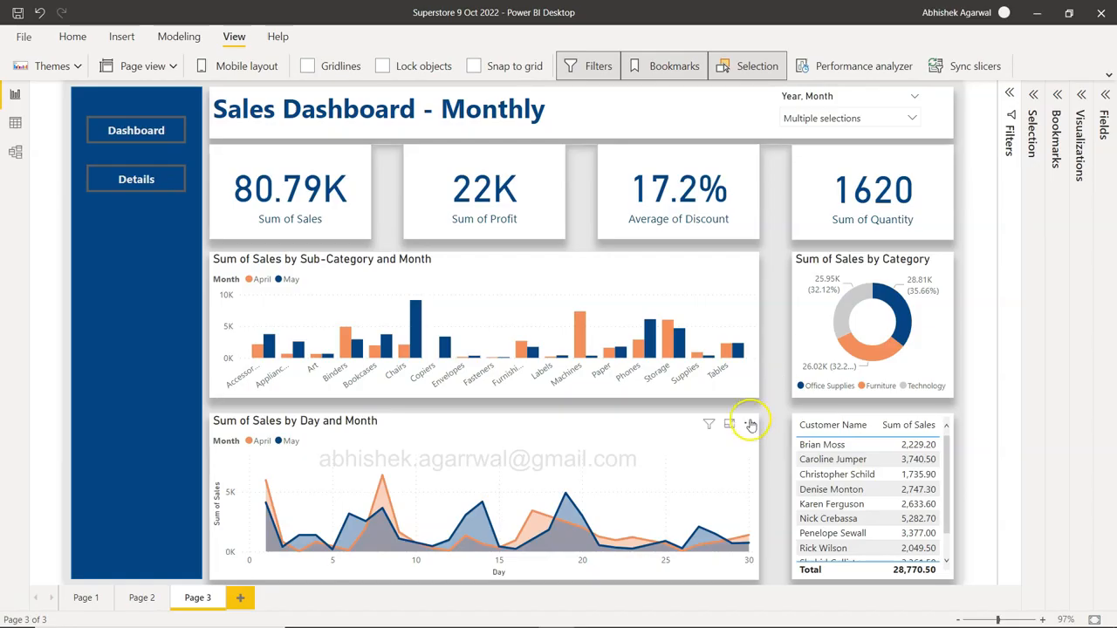
# - Move the Sum of Sales by Day and Month chart slightly upward and deselect it
pyautogui.click(748, 423)
pyautogui.click(653, 417)
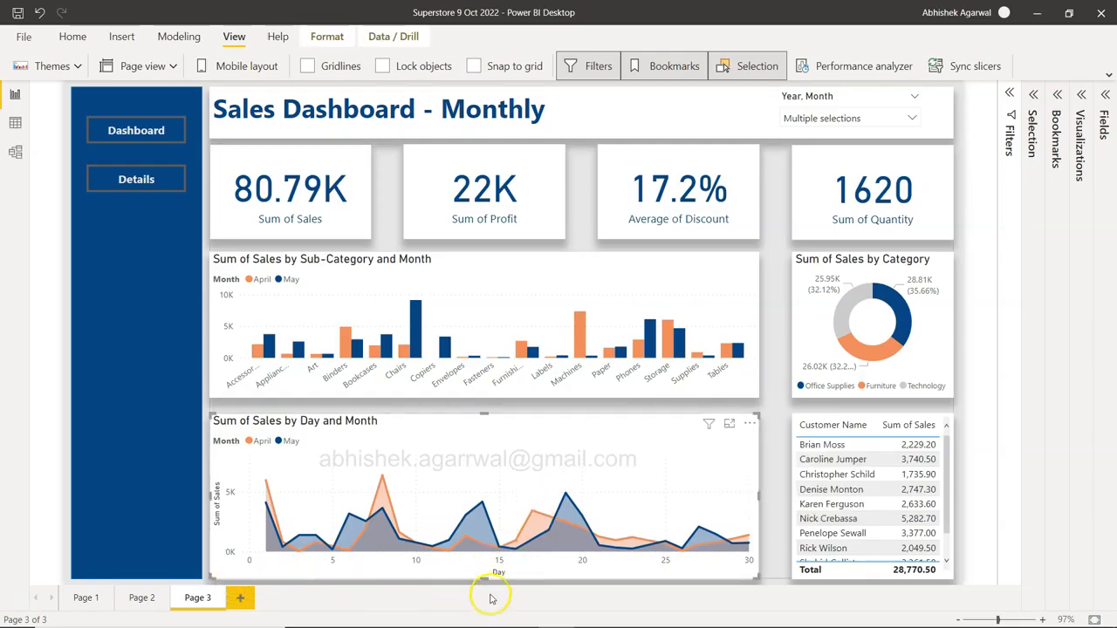
pyautogui.moveTo(483, 574); pyautogui.dragTo(486, 576)
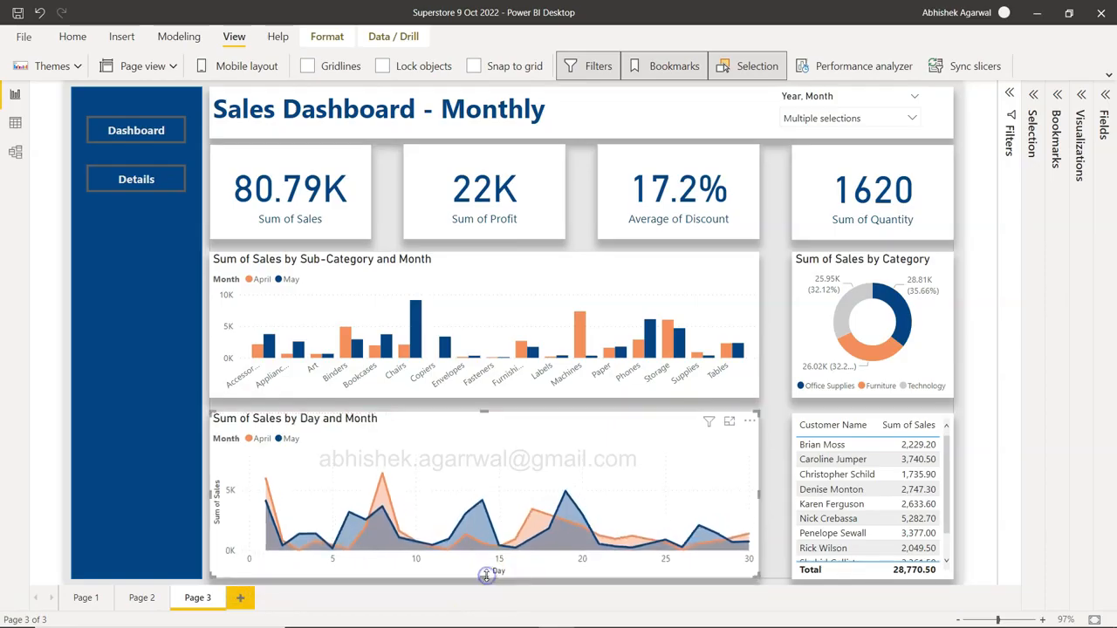
pyautogui.click(768, 541)
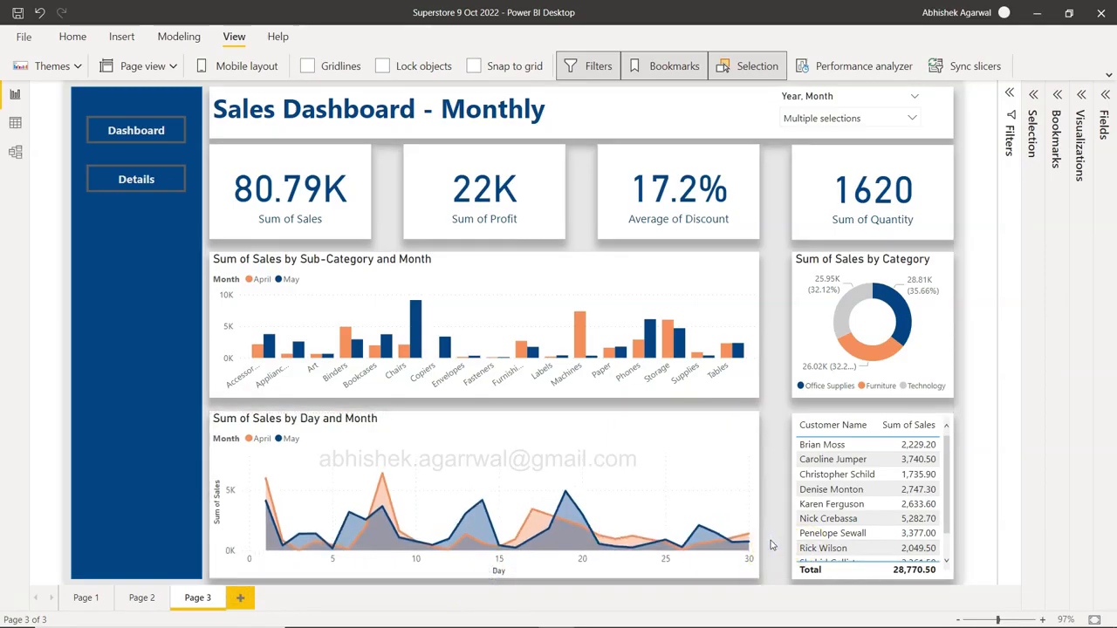